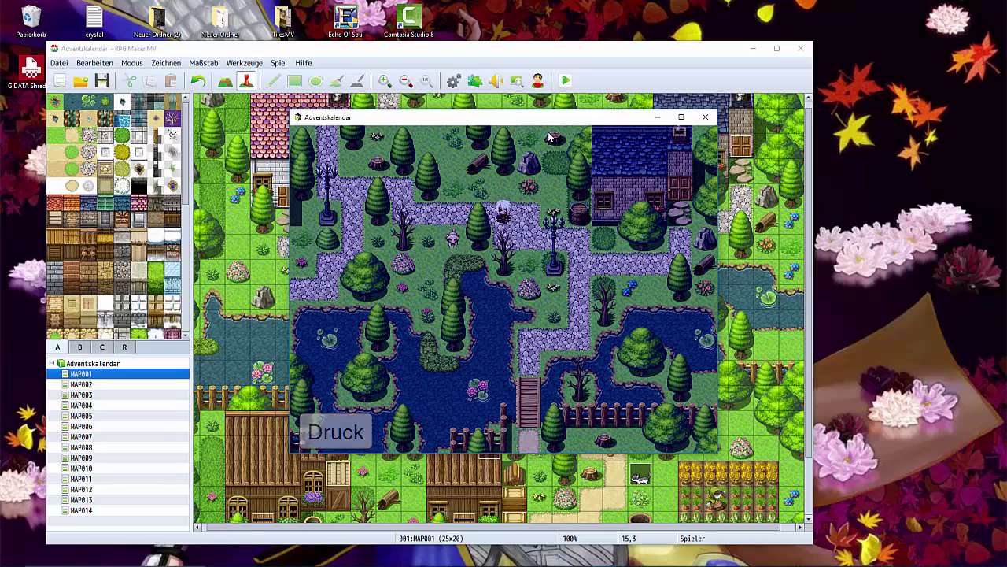
# - Close the running playtest and set the player's starting position at 12,7 on MAP002
pyautogui.click(705, 117)
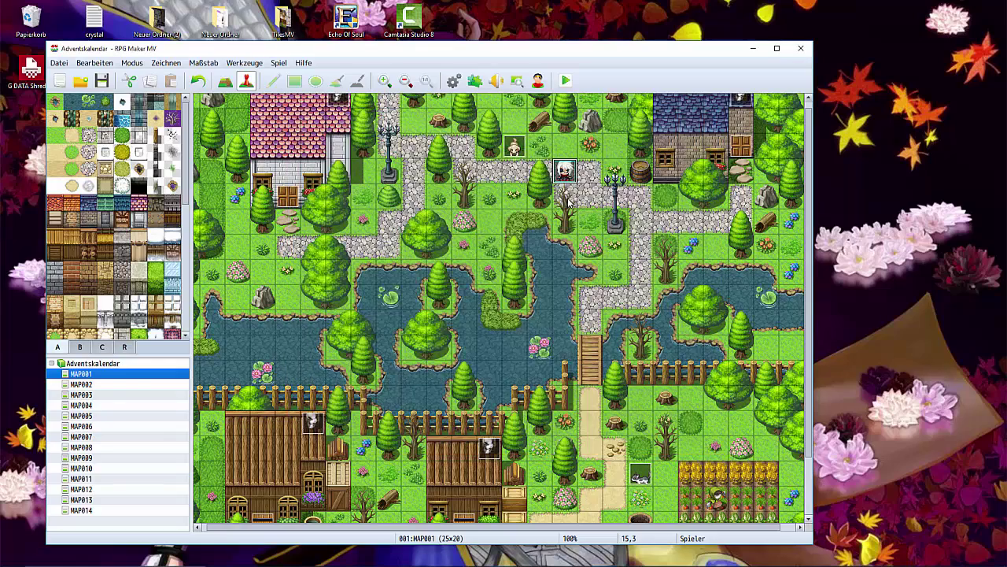
pyautogui.rightClick(56, 384)
pyautogui.rightClick(510, 282)
pyautogui.moveTo(586, 382)
pyautogui.click(671, 382)
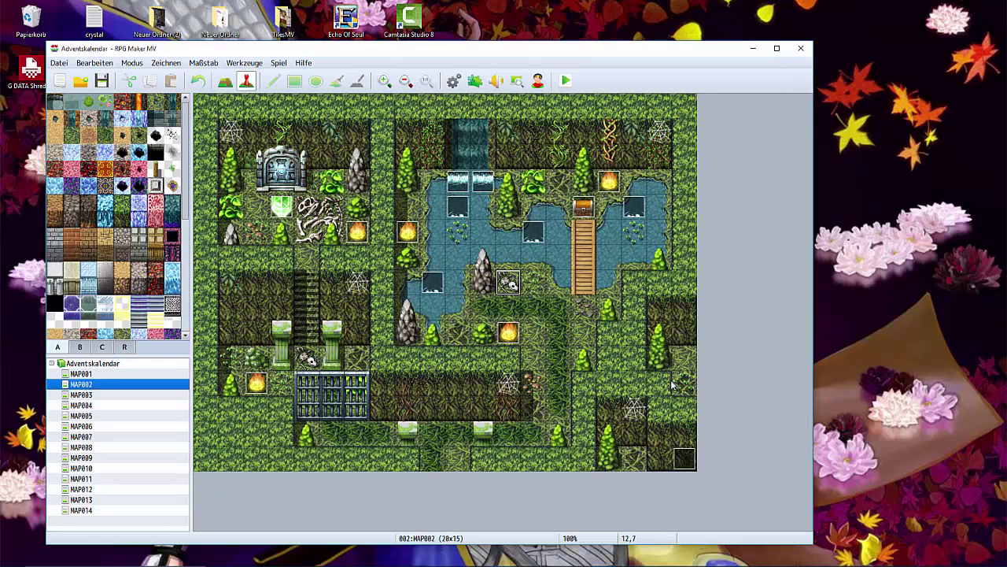
# - Save the game changes and playtest from MAP002, closing the game window at the end
pyautogui.click(566, 81)
pyautogui.click(394, 326)
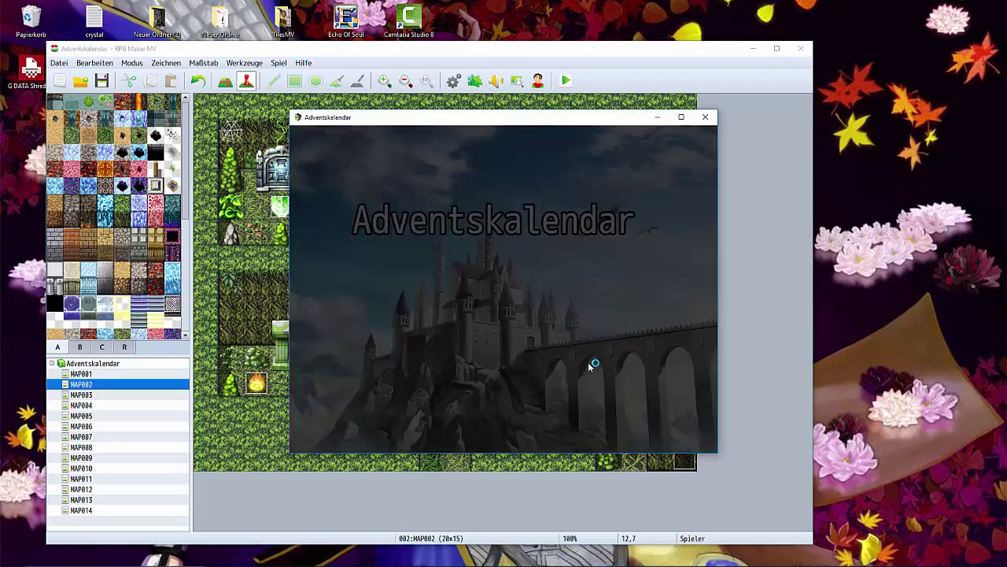
pyautogui.click(705, 118)
# - Set the player's starting position at 8,7 on MAP003
pyautogui.press('Down')
pyautogui.rightClick(409, 282)
pyautogui.moveTo(503, 378)
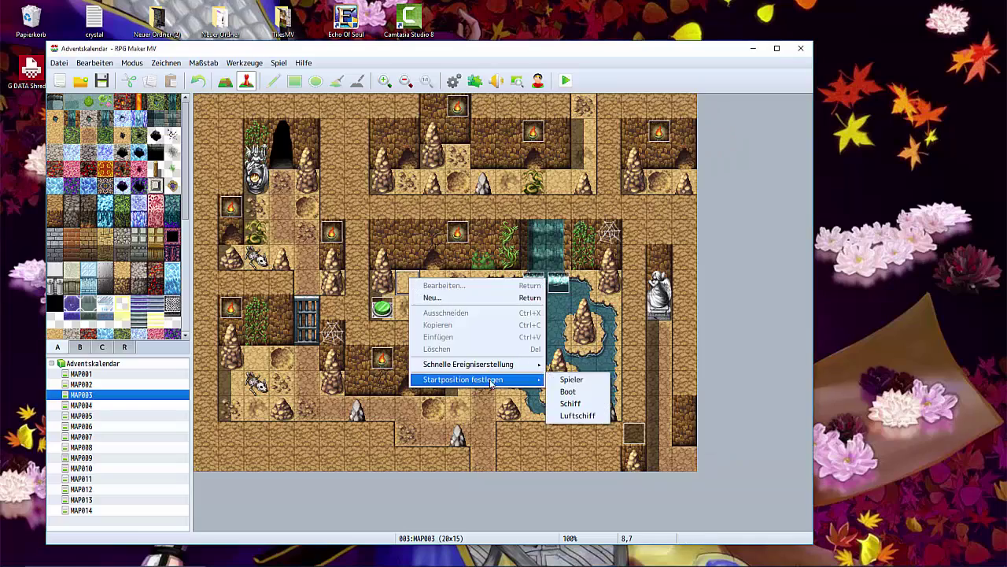
pyautogui.click(579, 378)
pyautogui.click(105, 384)
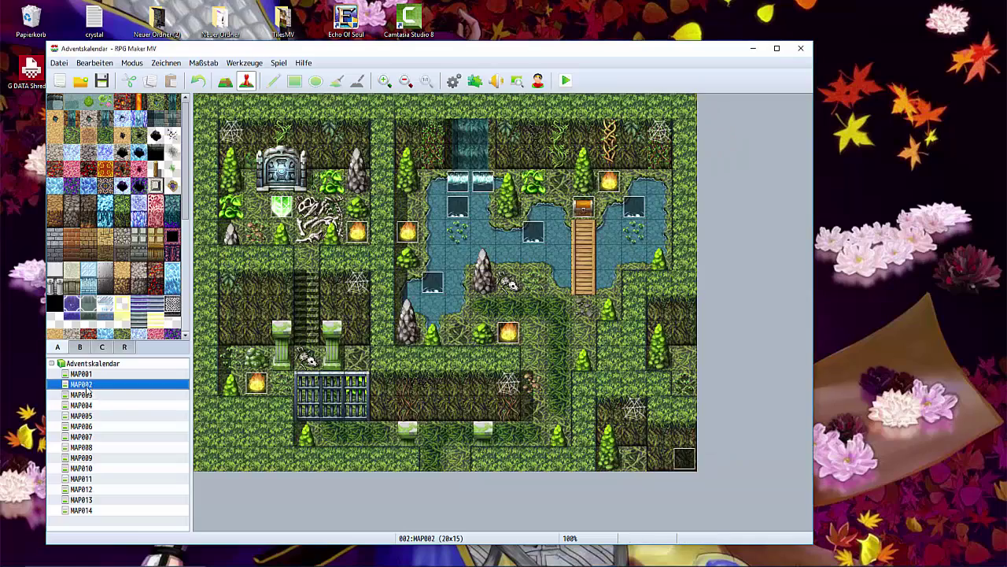
pyautogui.click(102, 395)
# - Save the game changes and playtest from MAP003, closing the game window at the end
pyautogui.click(566, 80)
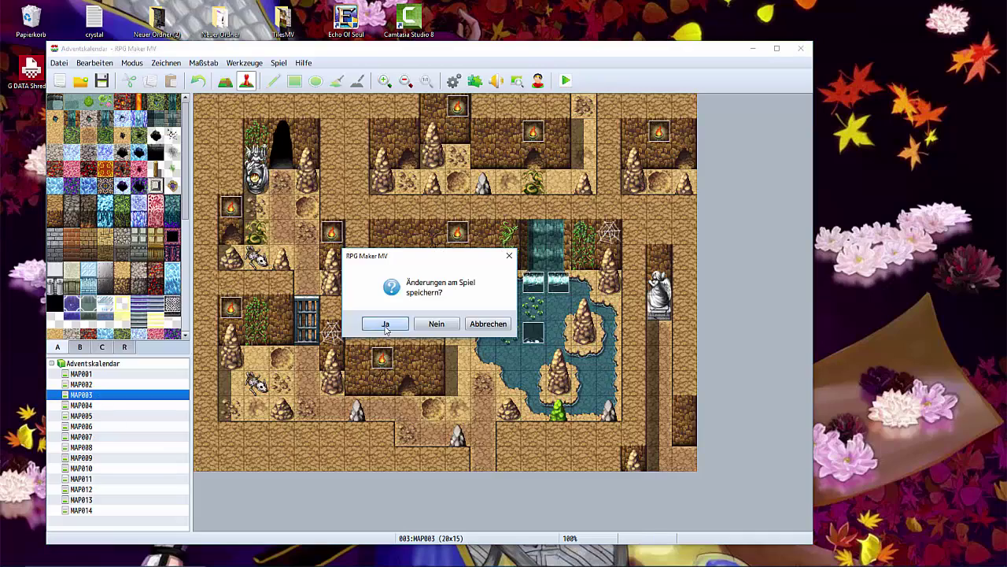
pyautogui.click(386, 329)
pyautogui.click(475, 346)
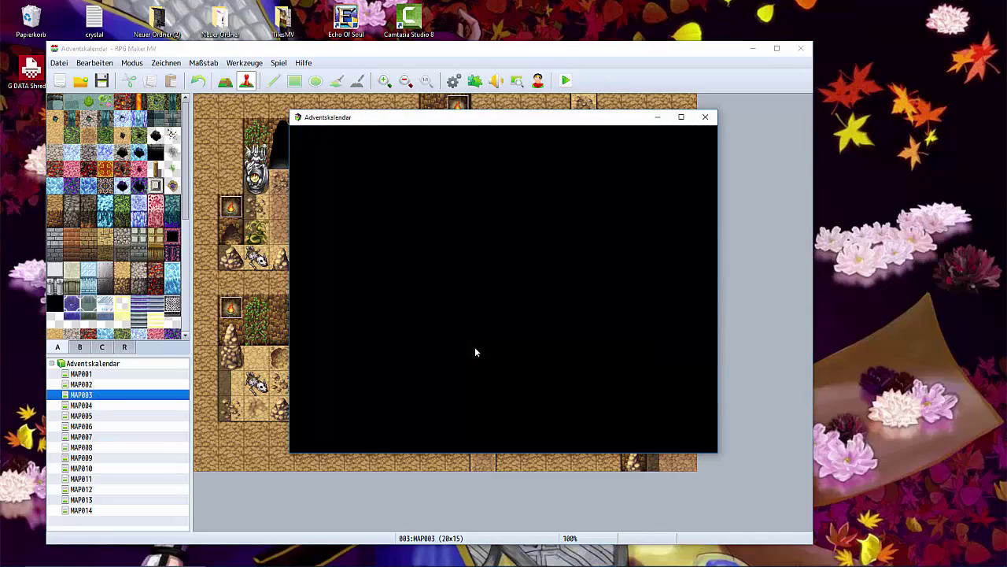
pyautogui.click(709, 117)
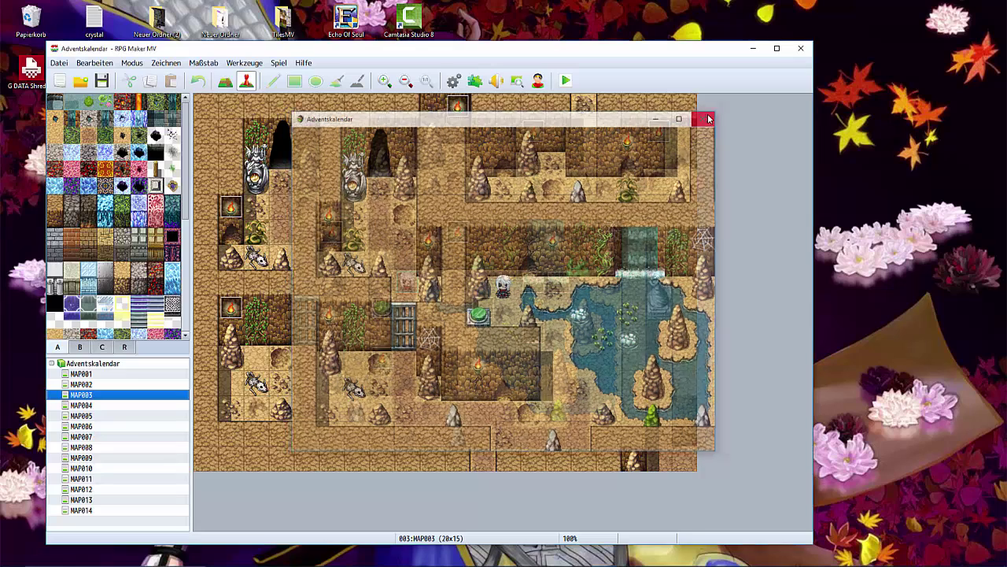
# - Set the player's starting position at 11,4 on MAP004
pyautogui.click(85, 405)
pyautogui.press('Delete')
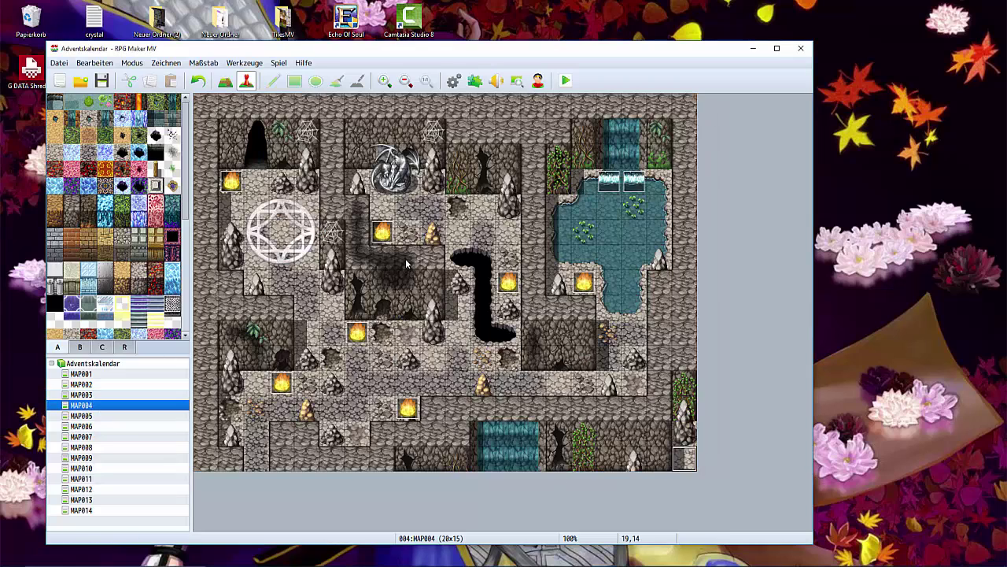
pyautogui.rightClick(477, 214)
pyautogui.moveTo(543, 309)
pyautogui.click(638, 310)
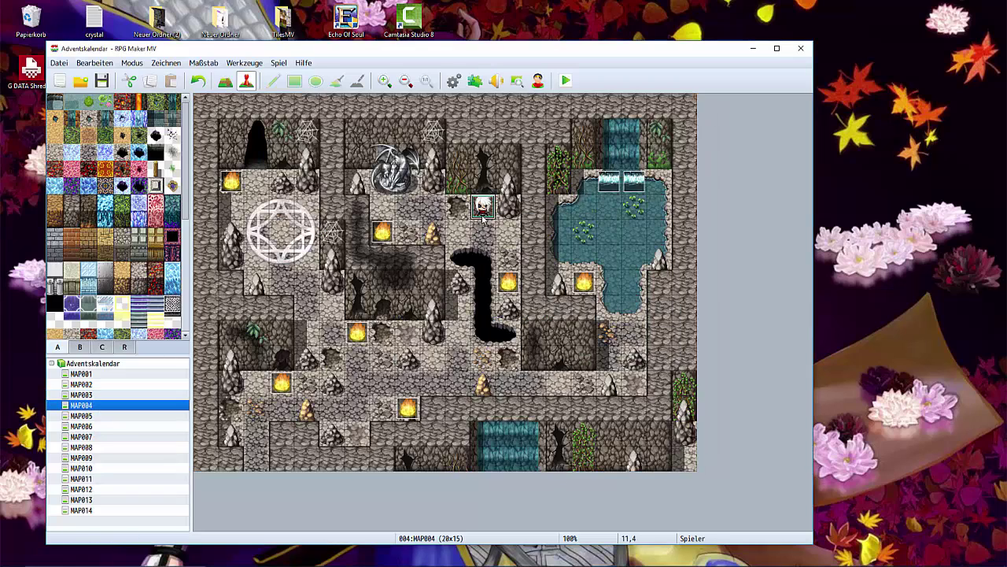
# - Save the game changes and playtest from MAP004, closing the game window at the end
pyautogui.click(566, 80)
pyautogui.click(385, 323)
pyautogui.press('Return')
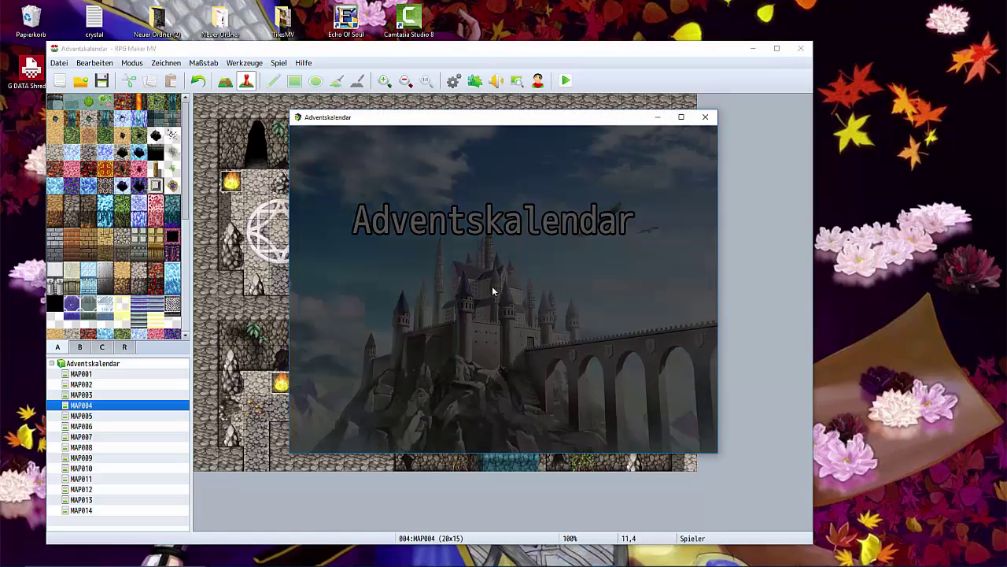
pyautogui.click(705, 116)
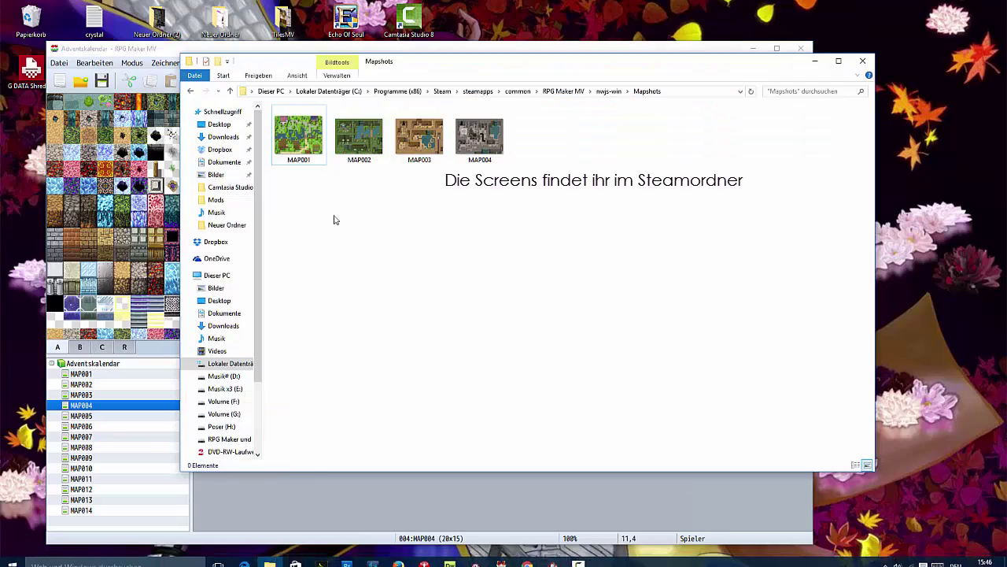
# - Open the MAP001 image from the Mapshots folder in Adobe Photoshop CS5 and close the 46324559_p17_master1200 document
pyautogui.rightClick(300, 150)
pyautogui.moveTo(276, 264)
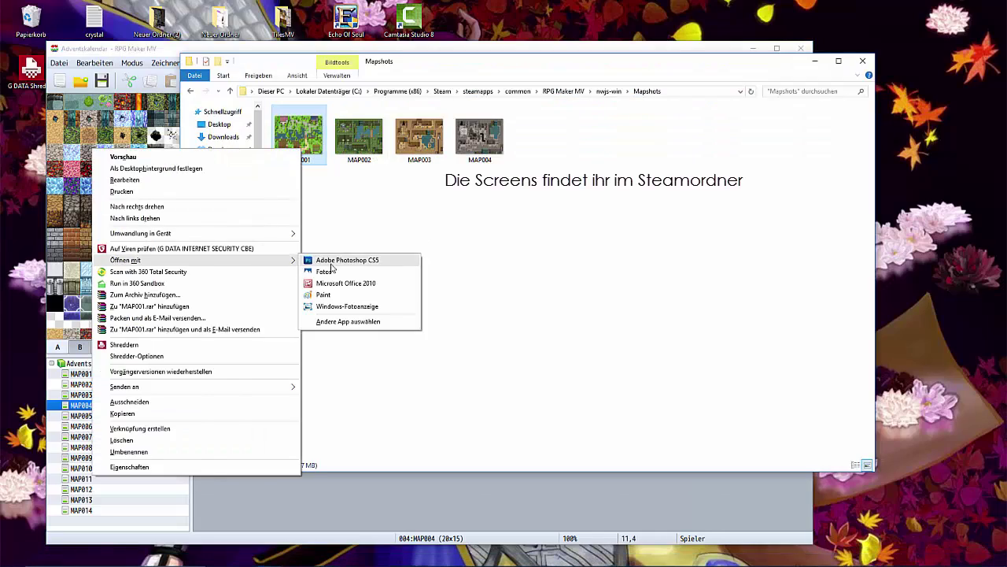
pyautogui.click(331, 268)
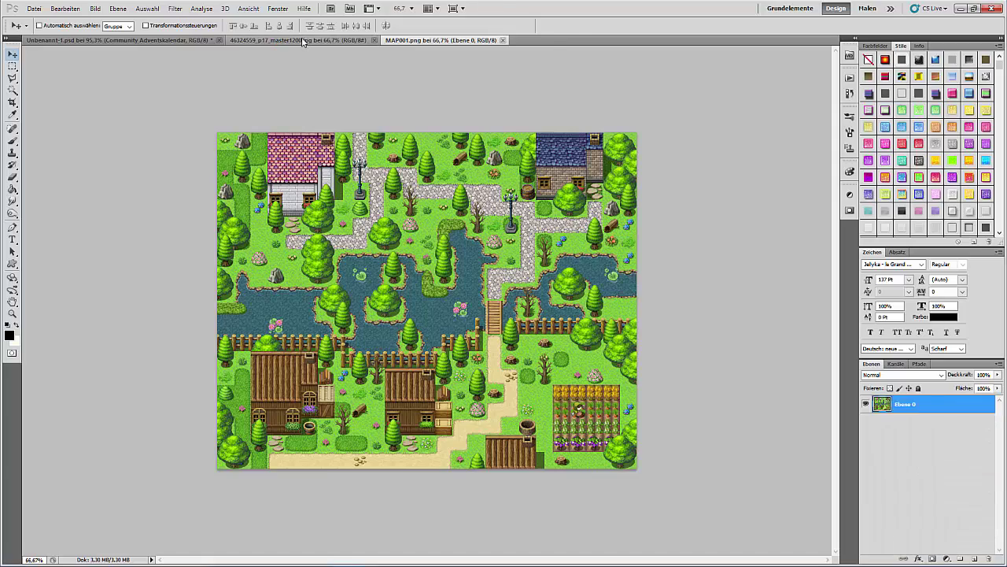
pyautogui.click(304, 41)
pyautogui.click(375, 41)
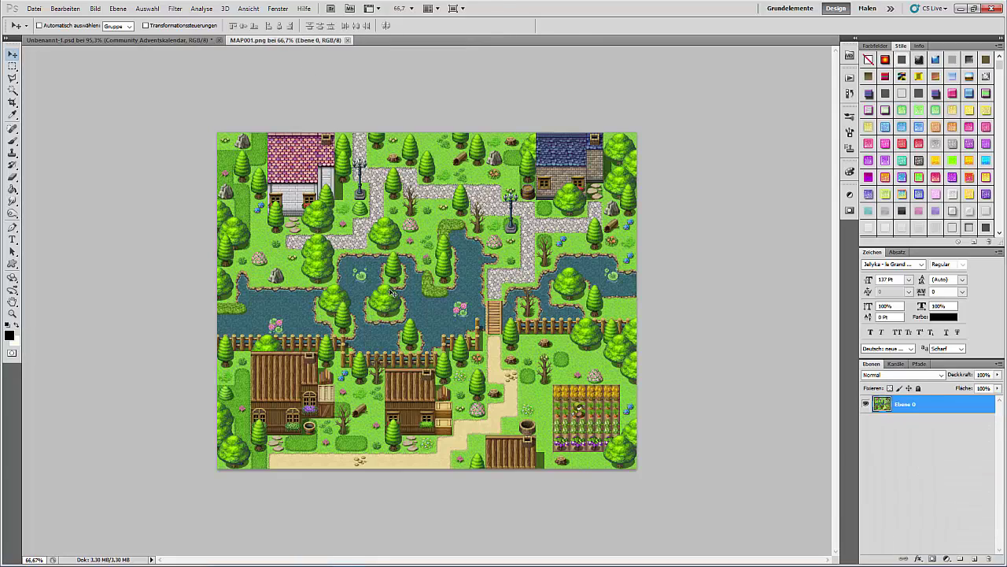
# - Add a new layer above the map image, fill it with black and hide it
pyautogui.click(12, 314)
pyautogui.click(416, 351)
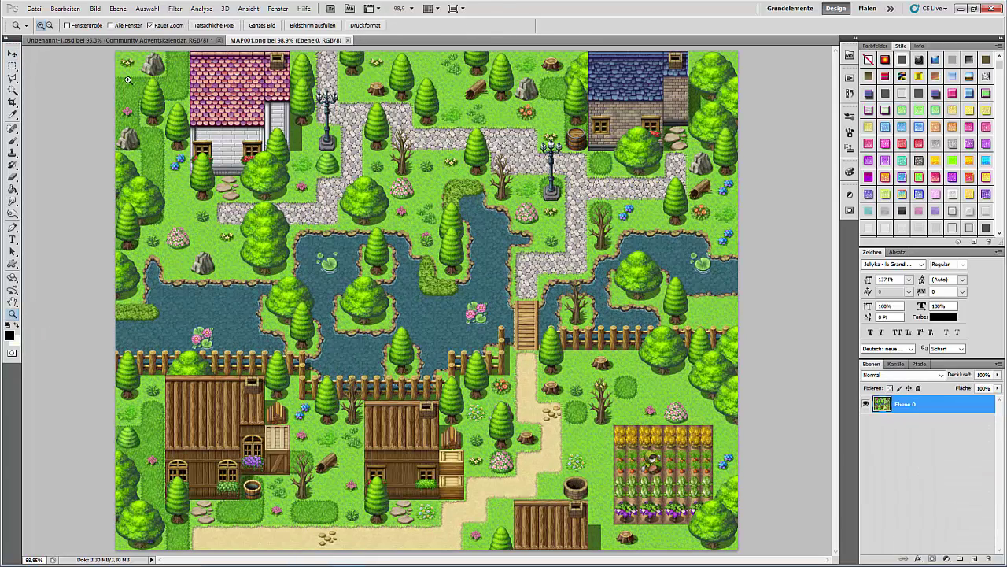
pyautogui.click(13, 53)
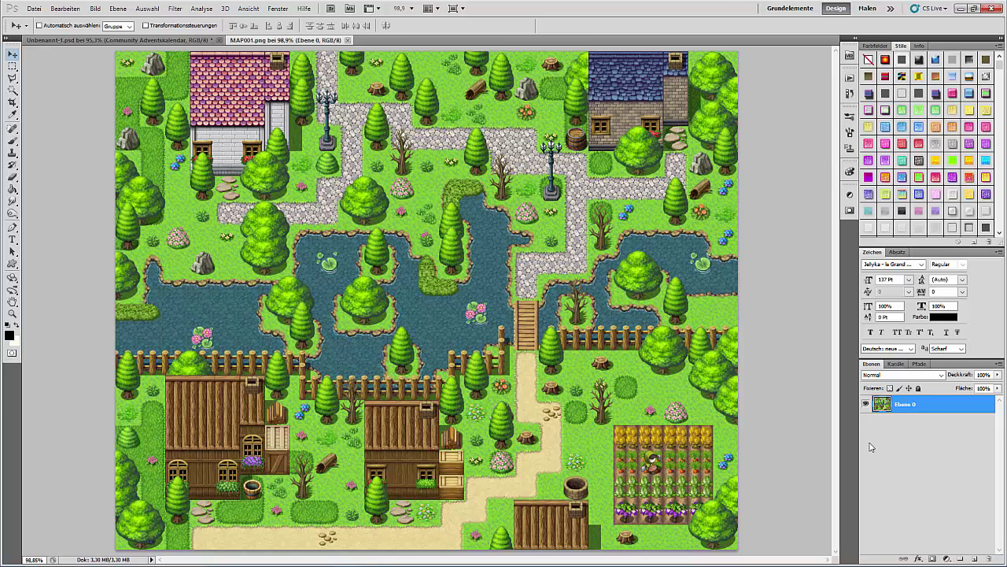
pyautogui.click(975, 559)
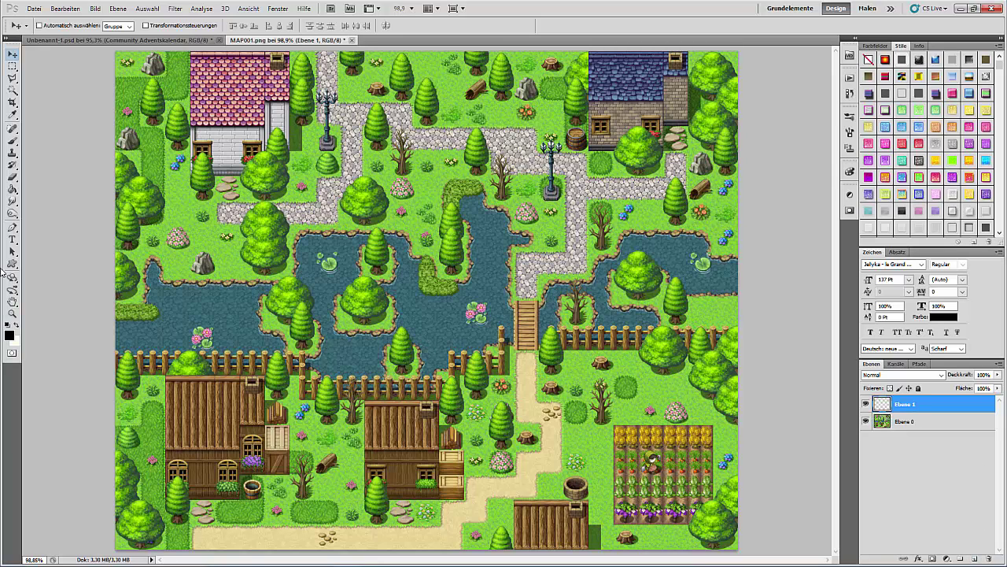
pyautogui.click(14, 191)
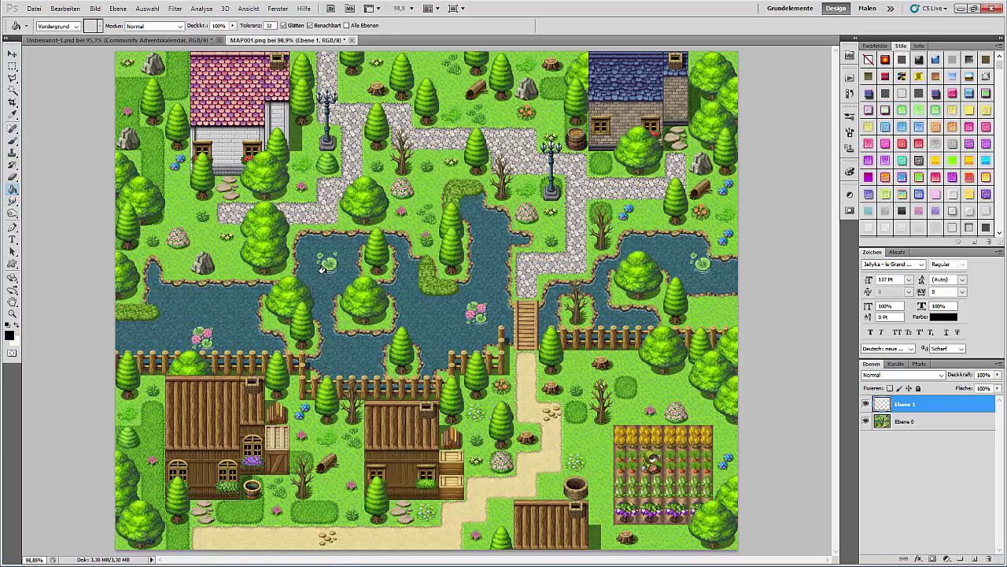
pyautogui.click(326, 268)
pyautogui.click(867, 403)
# - Add a new layer directly above the map image and set the foreground colour to fffff0
pyautogui.click(918, 429)
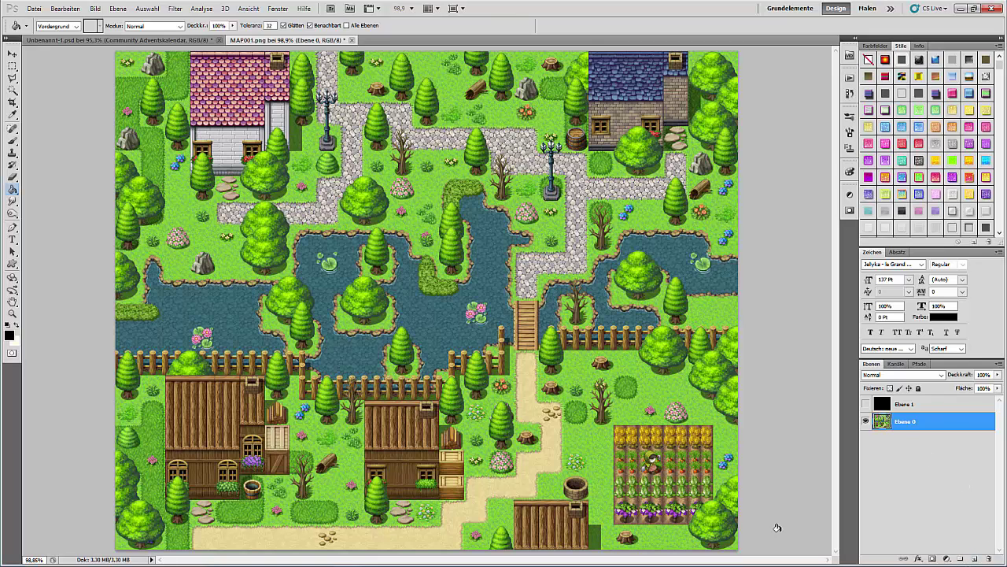
pyautogui.click(975, 558)
pyautogui.click(9, 336)
pyautogui.doubleClick(247, 351)
pyautogui.write('ffffff')
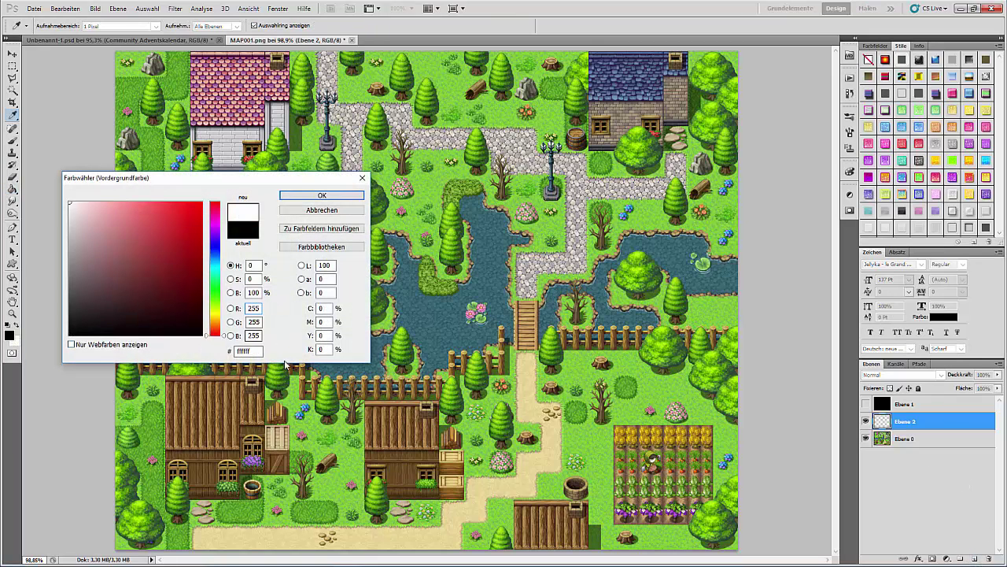
pyautogui.press('BackSpace')
pyautogui.write('0')
pyautogui.click(310, 196)
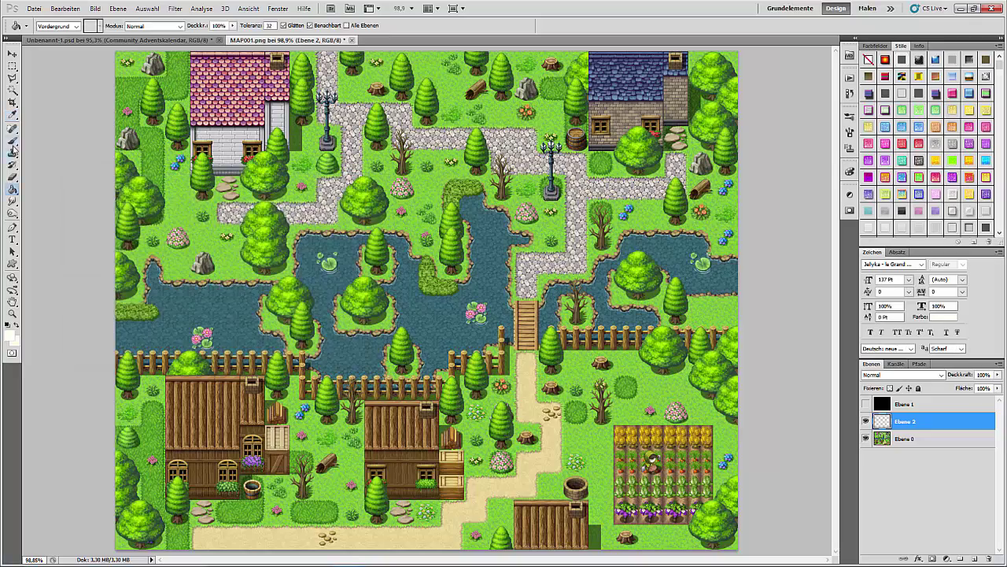
# - Choose the 2198 px bokeh brush and stamp large light circles across the map on the new layer
pyautogui.click(12, 141)
pyautogui.click(54, 26)
pyautogui.moveTo(396, 464); pyautogui.dragTo(381, 167)
pyautogui.scroll(10, 382, 170)
pyautogui.scroll(-5, 385, 177)
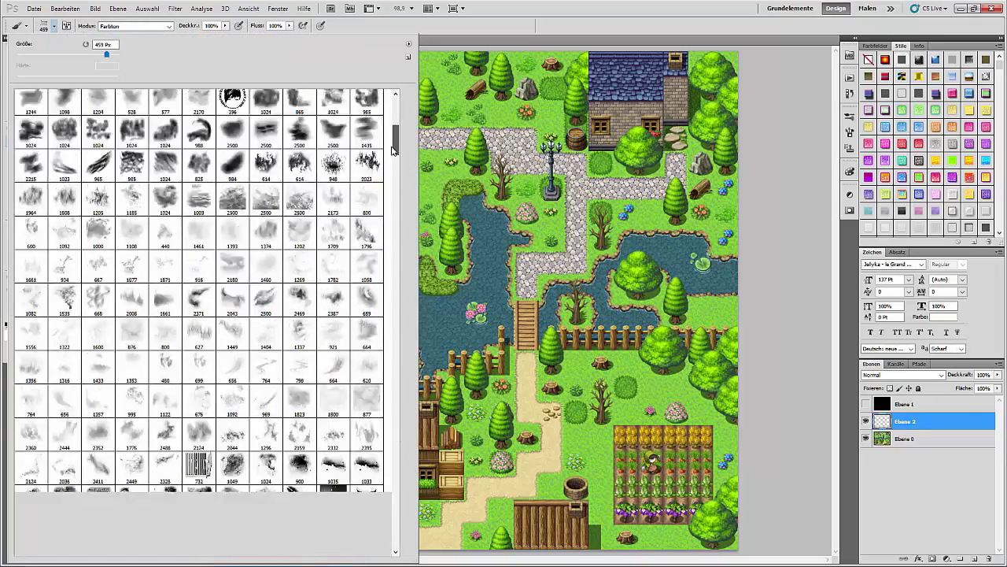
pyautogui.scroll(-5, 387, 180)
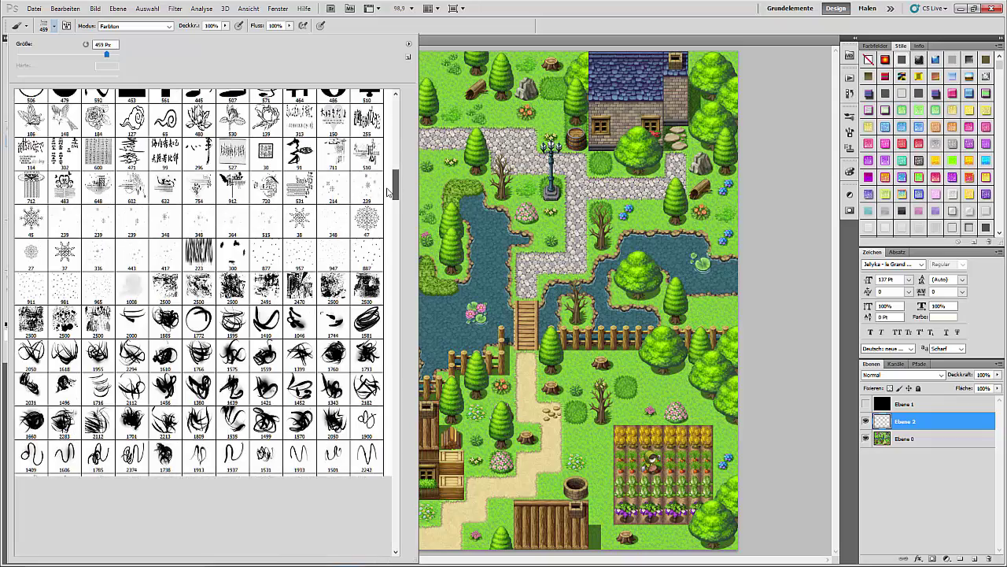
pyautogui.moveTo(393, 195); pyautogui.dragTo(414, 353)
pyautogui.click(240, 354)
pyautogui.scroll(-6, 190, 339)
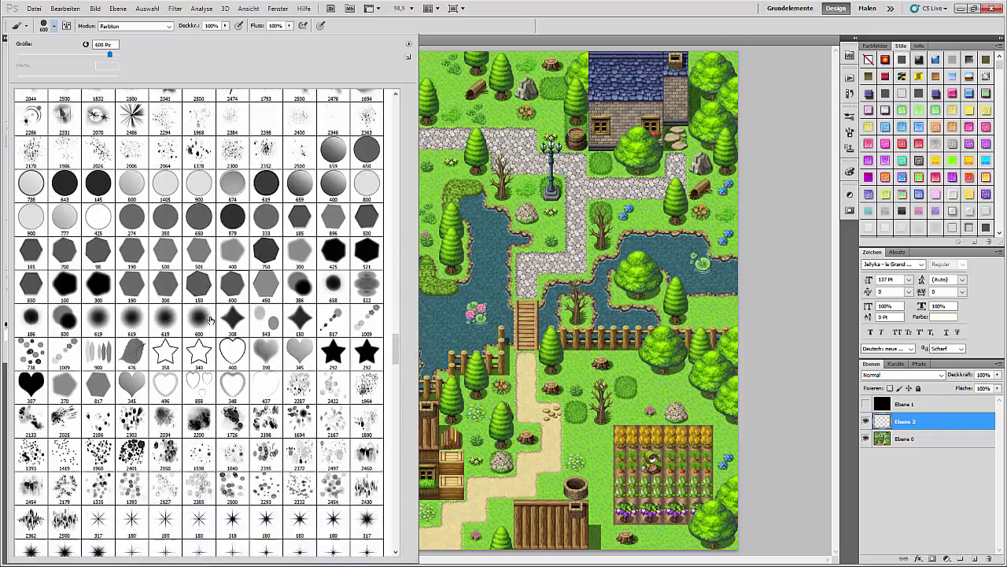
pyautogui.doubleClick(264, 334)
pyautogui.click(330, 319)
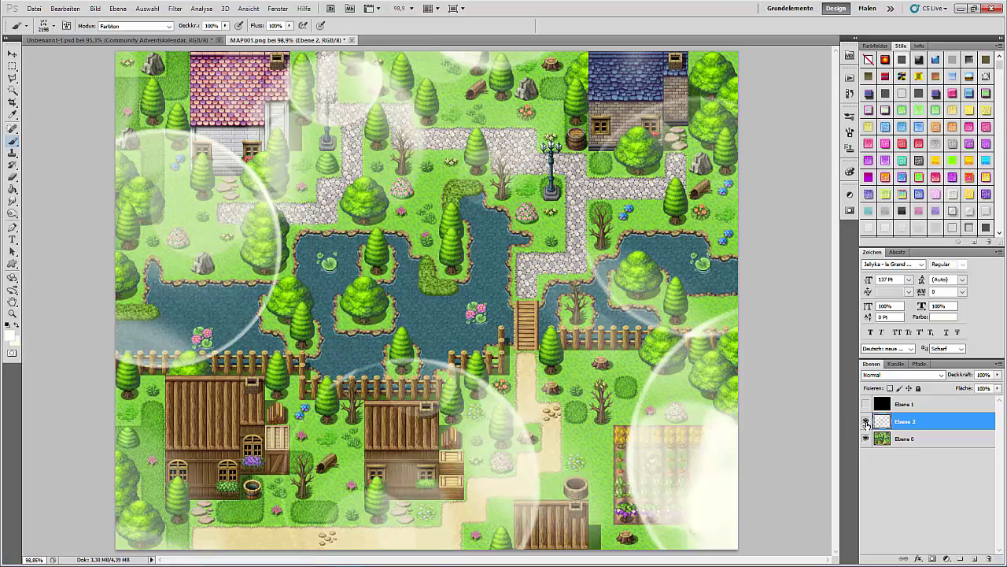
# - Hide the first bokeh layer, add another layer above it and stamp the 2133 px bokeh brush over the map
pyautogui.click(865, 423)
pyautogui.click(974, 559)
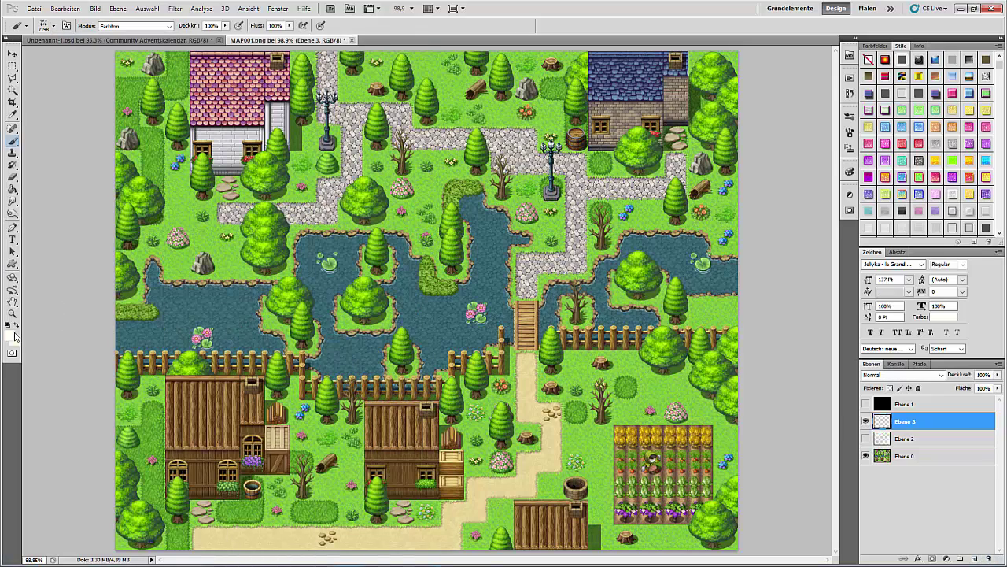
pyautogui.click(53, 27)
pyautogui.click(162, 333)
pyautogui.click(65, 334)
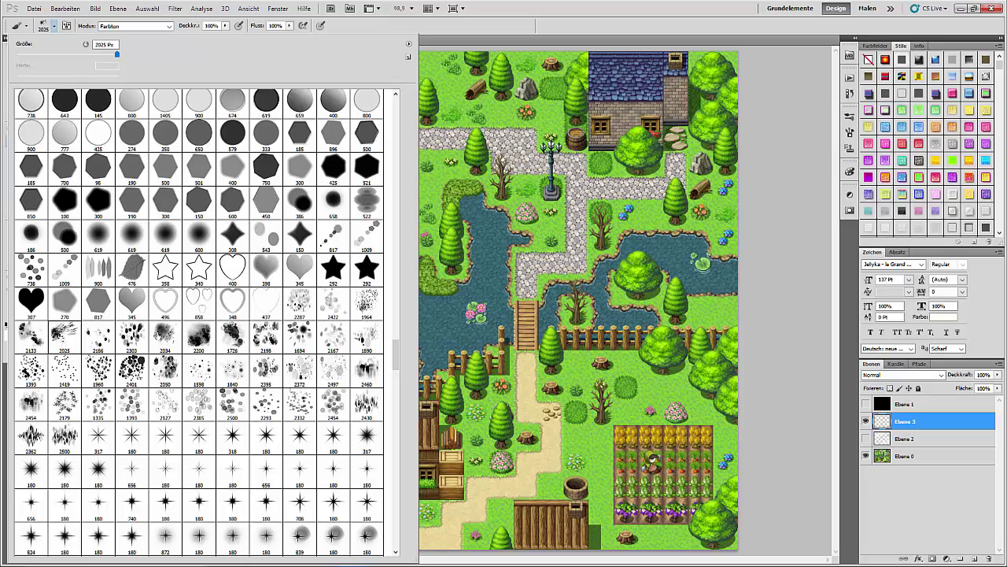
pyautogui.click(565, 3)
pyautogui.click(284, 203)
# - Undo the first stamp on the second bokeh layer, restamp it near the map's upper-right house and undo the excess stamping
pyautogui.click(59, 8)
pyautogui.click(71, 42)
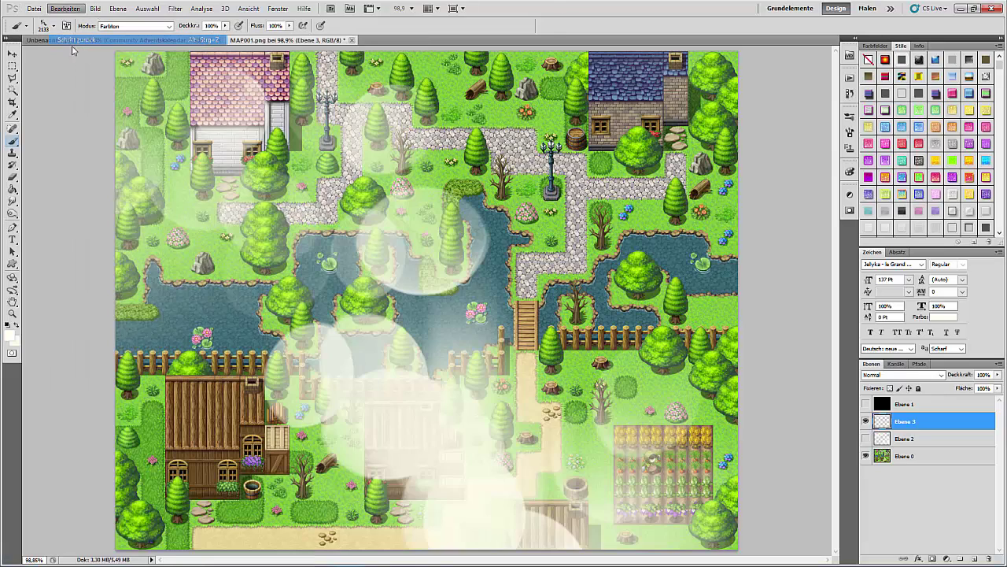
pyautogui.click(681, 101)
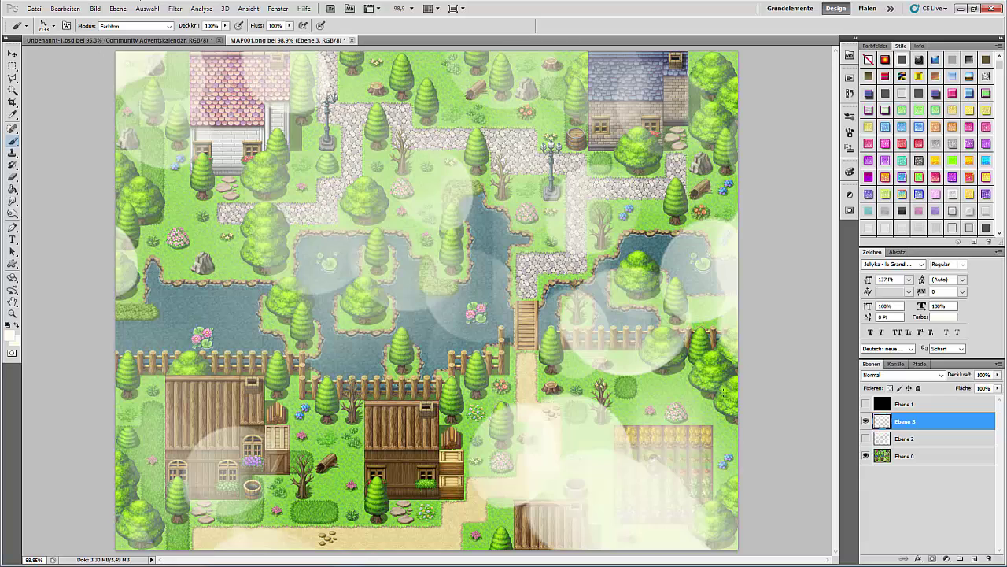
pyautogui.click(65, 8)
pyautogui.click(87, 38)
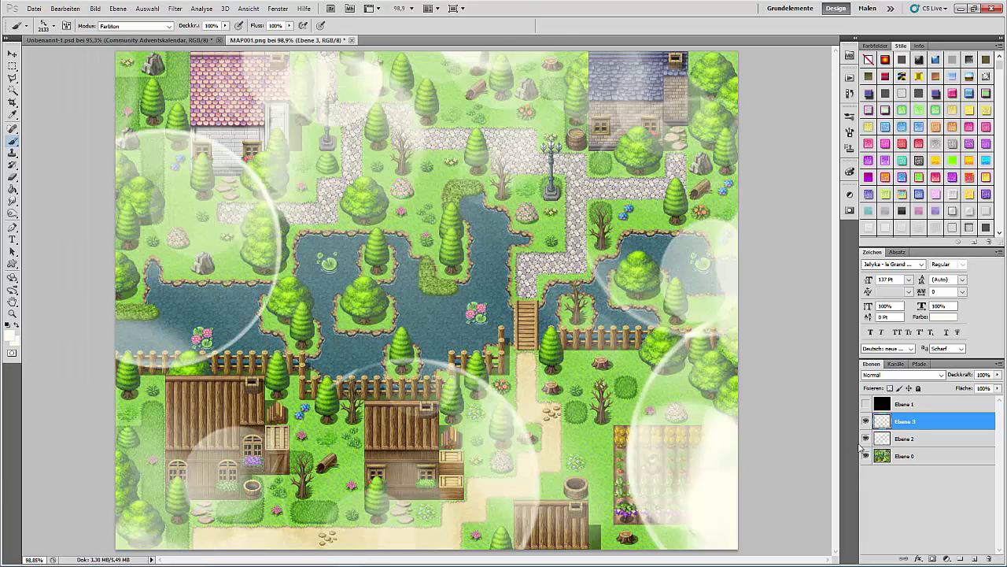
# - Set the fill opacity of the first bokeh layer to 40%
pyautogui.click(906, 443)
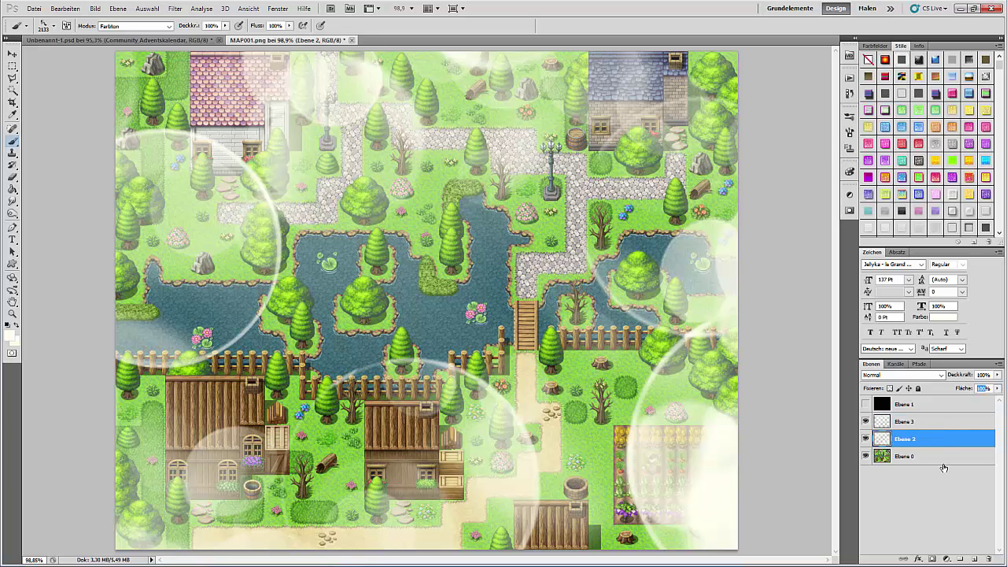
pyautogui.write('40')
pyautogui.press('Return')
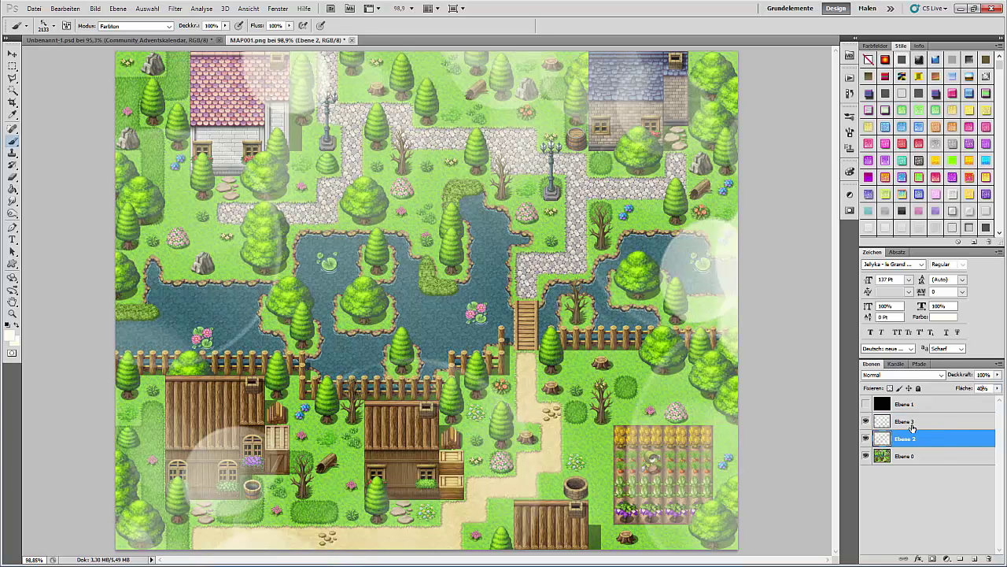
# - Add a new layer above the second bokeh layer and stamp the 2395 px bokeh brush over the map's centre
pyautogui.click(937, 421)
pyautogui.click(975, 558)
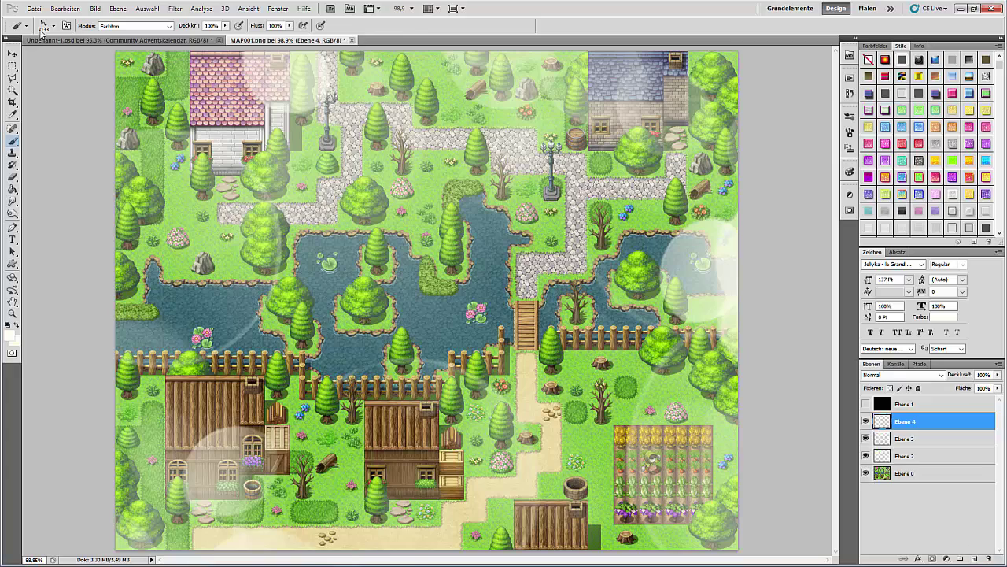
pyautogui.click(53, 28)
pyautogui.doubleClick(263, 377)
pyautogui.click(436, 230)
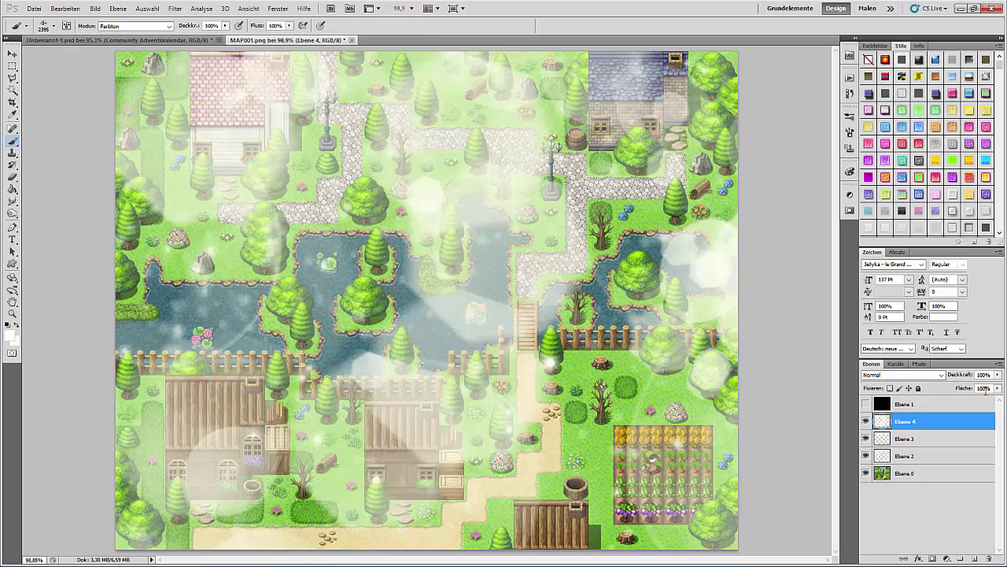
# - Set the fill opacity of the topmost bokeh layer, Ebene 4, to 20% and merge it into Ebene 3
pyautogui.write('20')
pyautogui.press('Return')
pyautogui.click(14, 53)
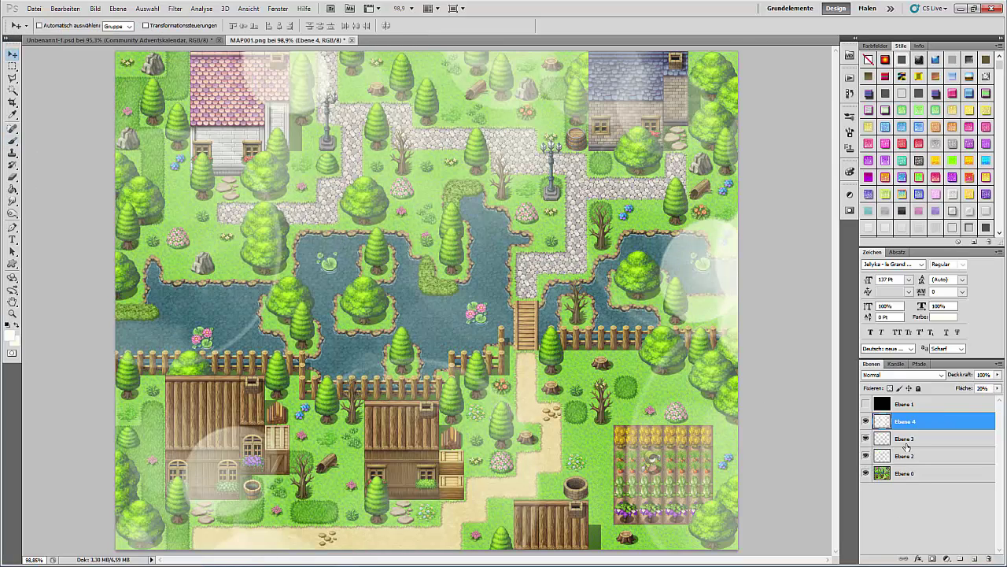
pyautogui.press('Delete')
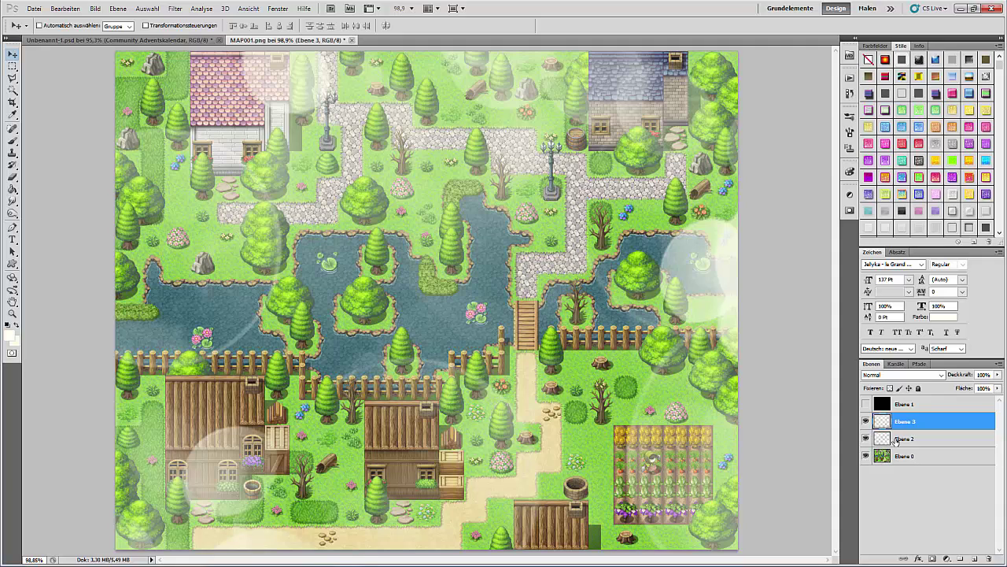
pyautogui.press('Delete')
pyautogui.click(65, 8)
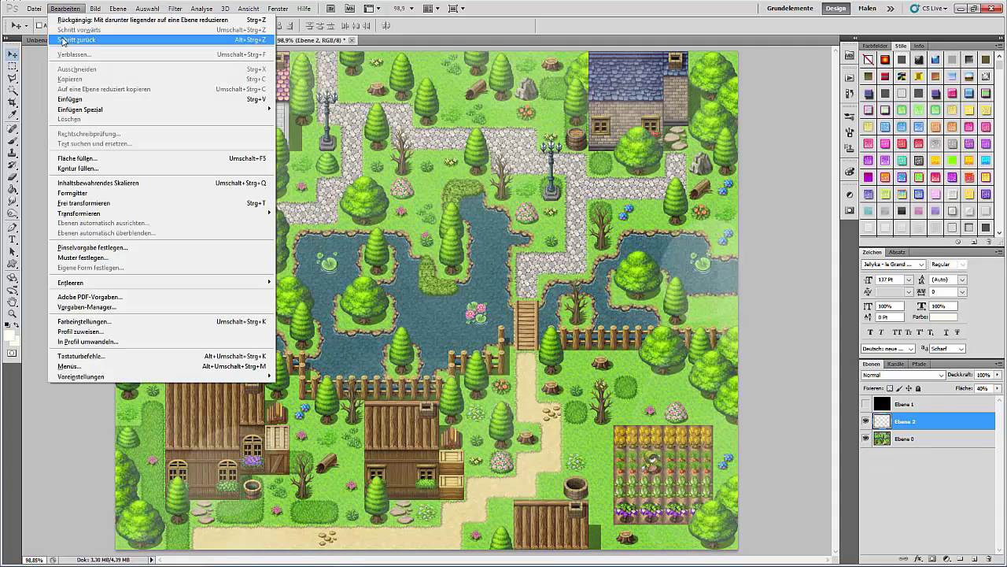
pyautogui.click(79, 22)
# - Move Ebene 3 beneath Ebene 2 and merge the two bokeh layers into one
pyautogui.click(898, 439)
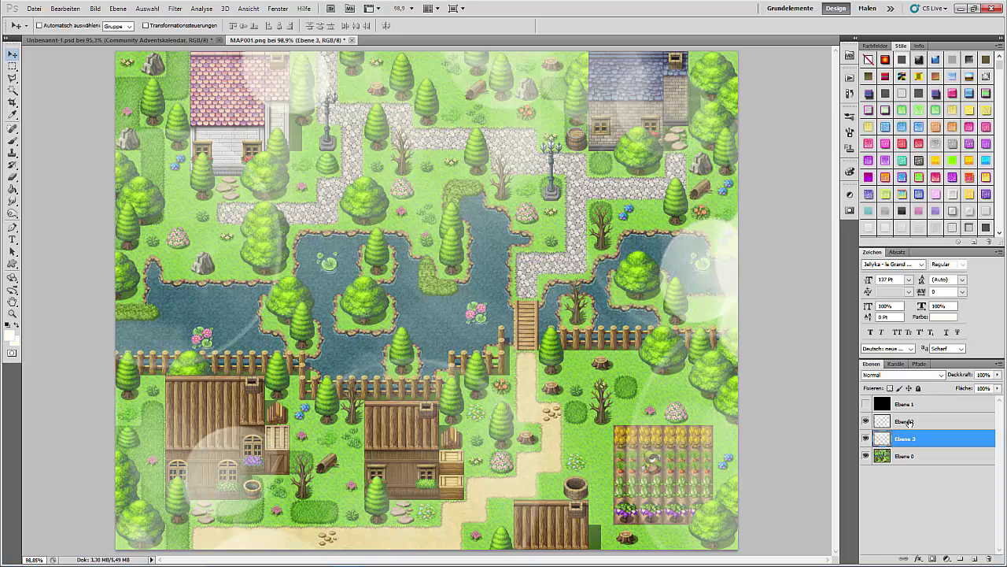
pyautogui.press('Delete')
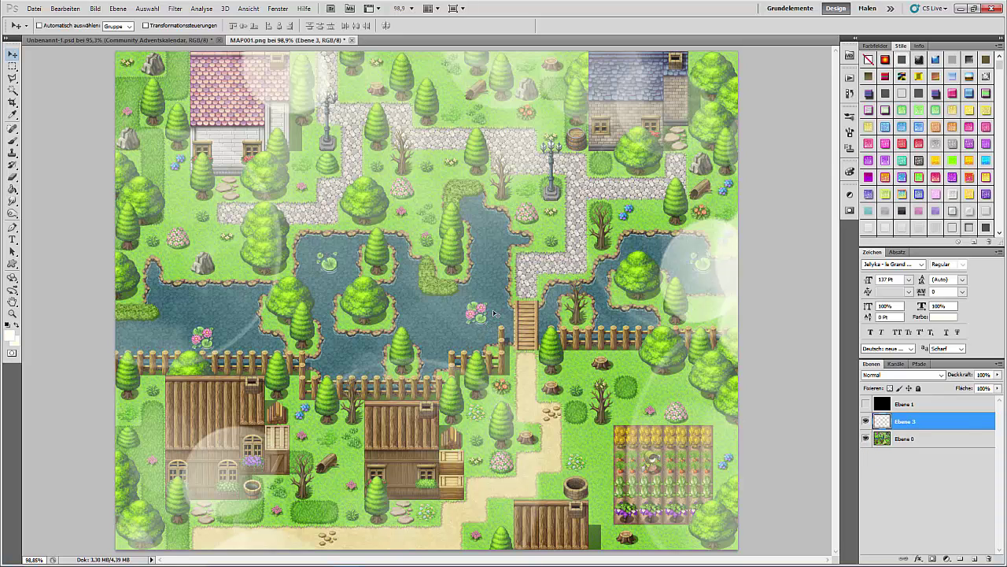
# - Load the merged bokeh layer's shape as a selection, show the black layer Ebene 1 and cut the selection out of it
pyautogui.keyDown('ctrl'); pyautogui.click(883, 424); pyautogui.keyUp('ctrl')
pyautogui.click(931, 404)
pyautogui.click(866, 404)
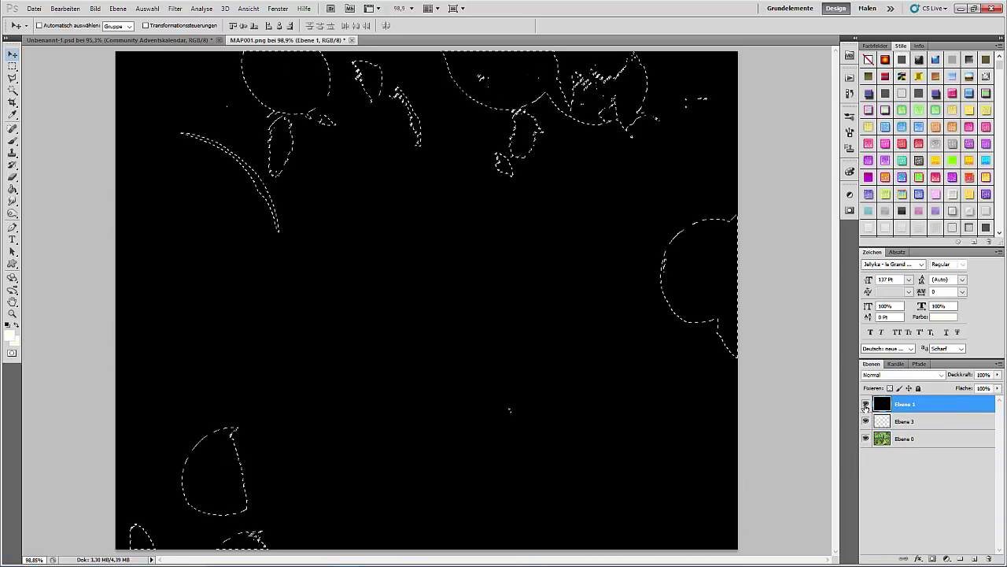
pyautogui.press('Delete')
pyautogui.hotkey('ctrl', 'd')
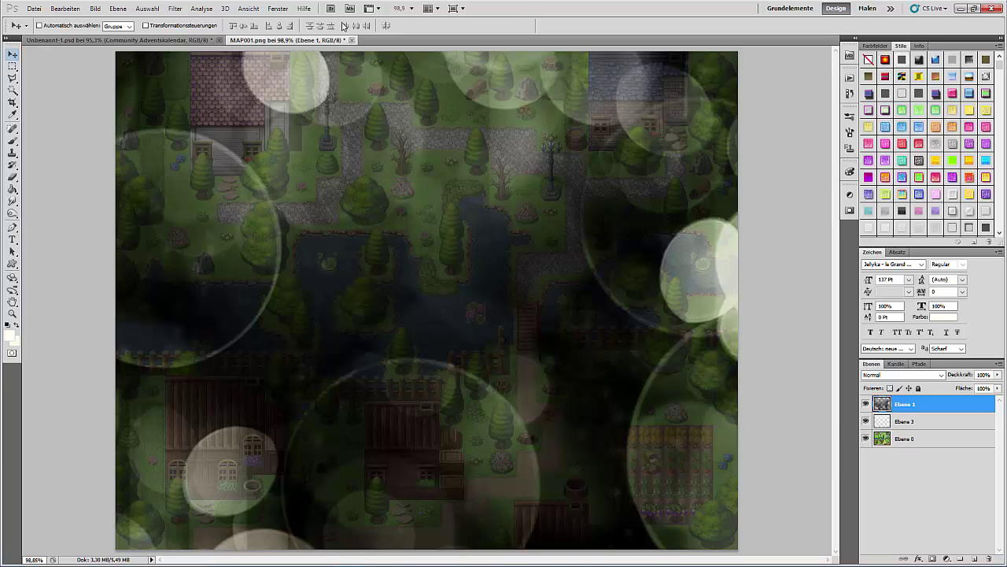
# - Soften the cut-out black layer Ebene 1 with a blur filter
pyautogui.click(175, 8)
pyautogui.moveTo(228, 194)
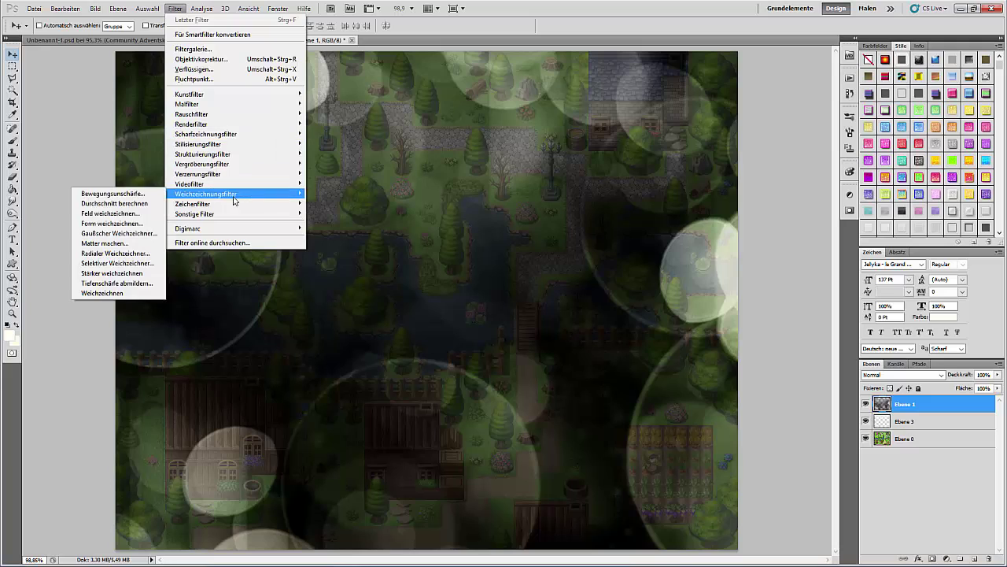
pyautogui.click(118, 227)
pyautogui.click(721, 181)
pyautogui.press('v')
# - Leave only the bokeh layer Ebene 3 visible and export it for the web as an interlaced PNG-24 with transparency
pyautogui.click(865, 404)
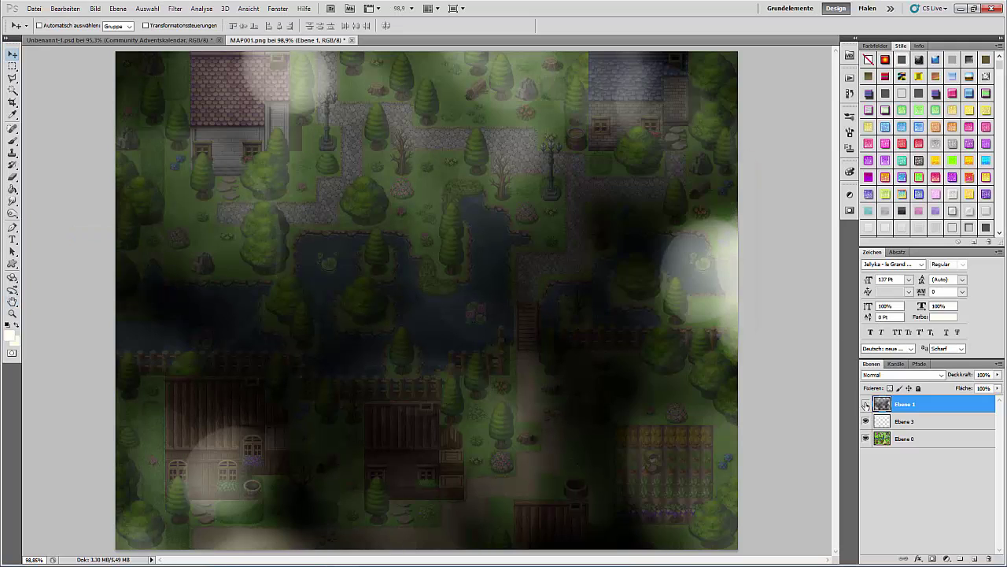
pyautogui.click(905, 421)
pyautogui.click(867, 441)
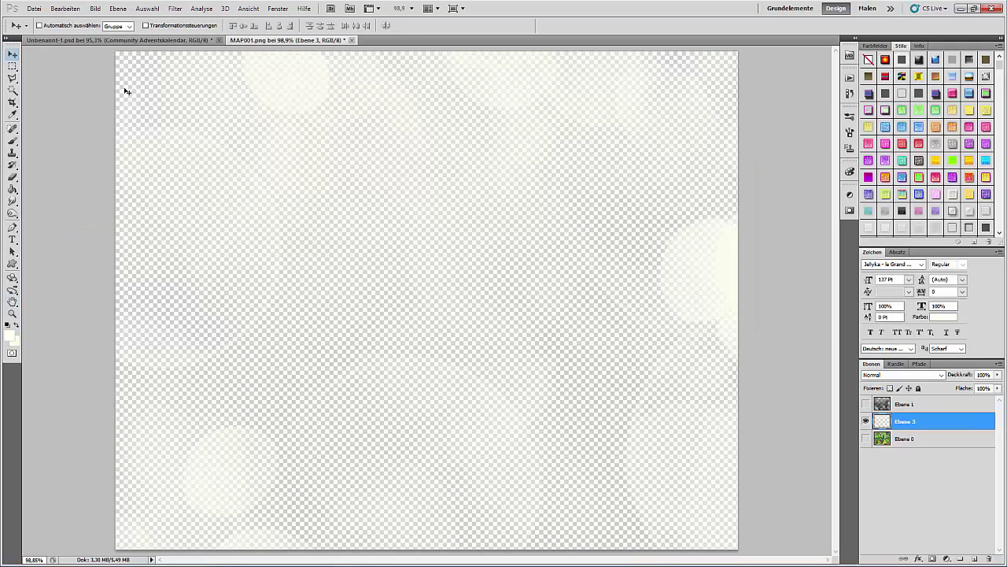
pyautogui.click(33, 8)
pyautogui.click(135, 193)
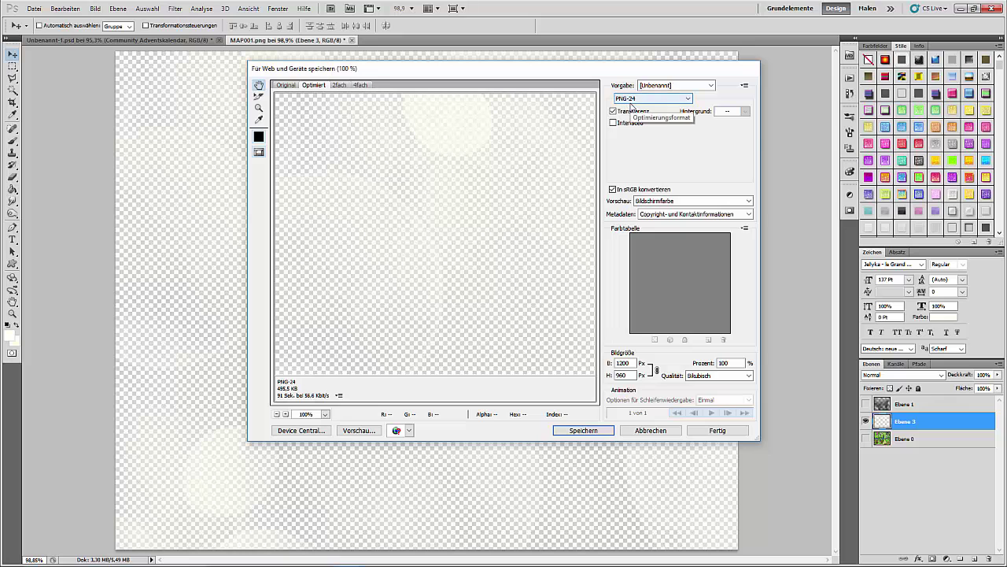
pyautogui.click(570, 430)
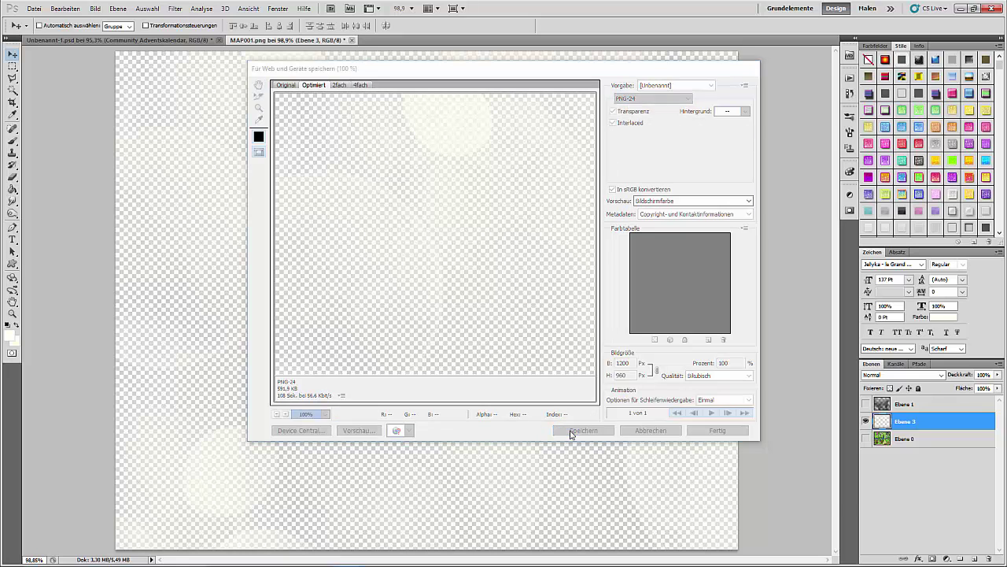
# - Save the exported bokeh image as light01 in the Adventskalendar project's img/pictures folder under Dokumente/Games
pyautogui.click(187, 25)
pyautogui.scroll(3, 100, 117)
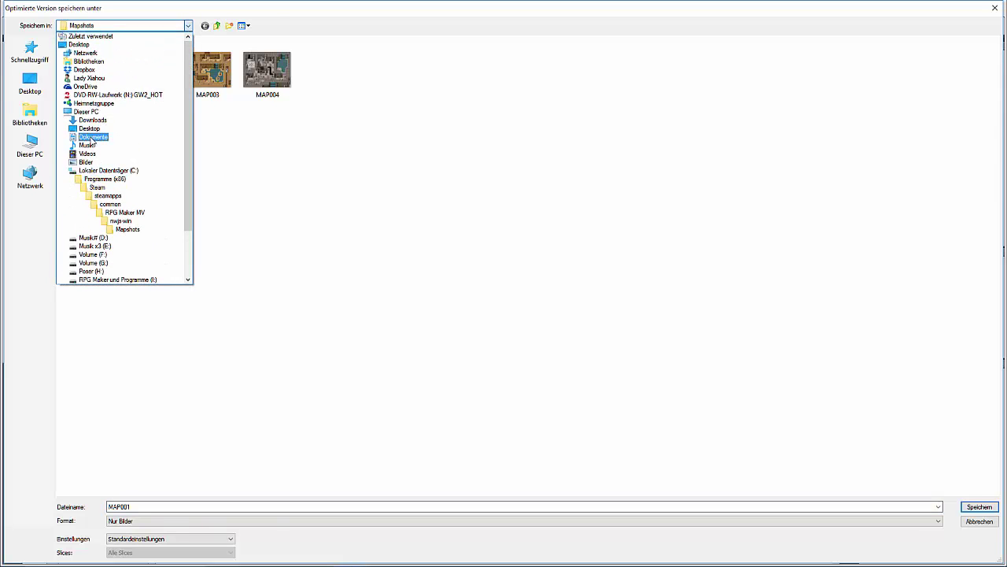
pyautogui.click(91, 139)
pyautogui.doubleClick(83, 104)
pyautogui.doubleClick(81, 64)
pyautogui.doubleClick(78, 94)
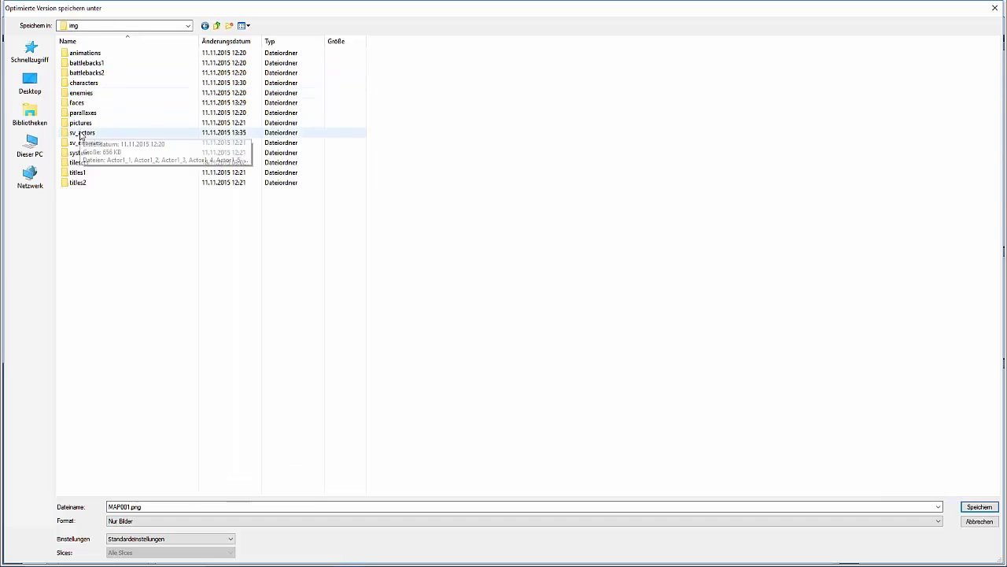
pyautogui.doubleClick(83, 125)
pyautogui.doubleClick(149, 506)
pyautogui.write('light01')
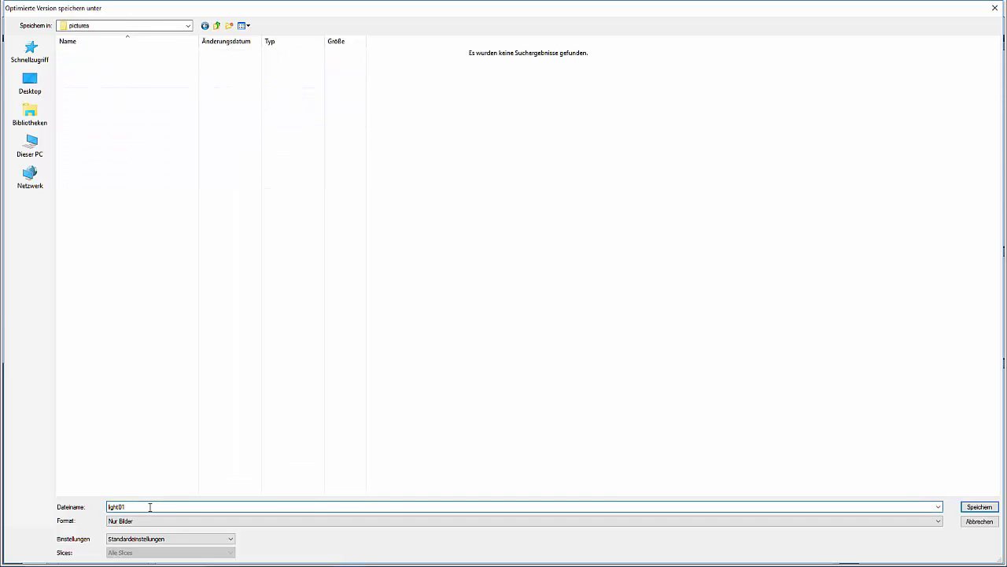
pyautogui.press('Return')
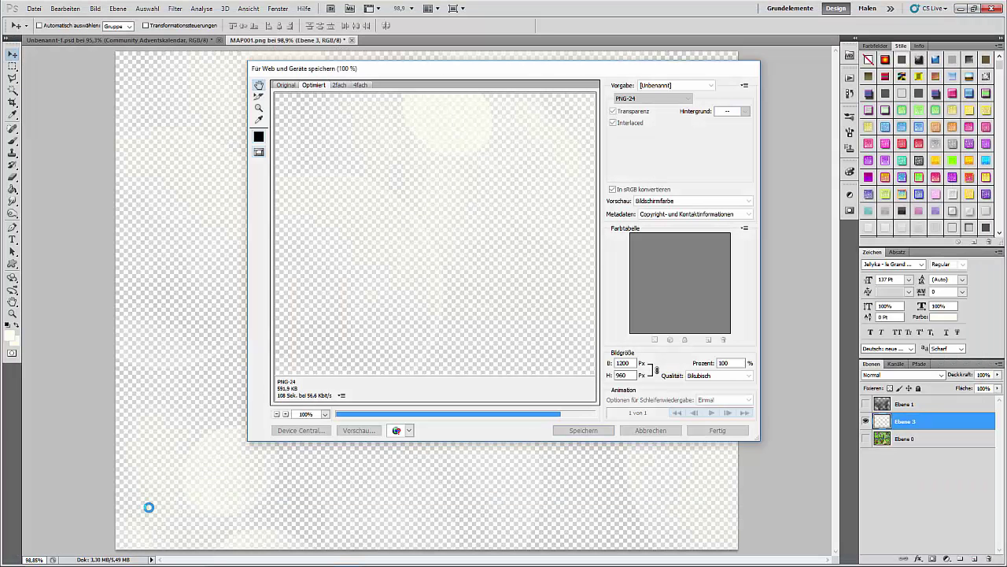
# - Leave only the blurred dark layer Ebene 1 visible and export it as a transparent PNG-24 named shadow1 in the pictures folder
pyautogui.click(868, 403)
pyautogui.click(25, 9)
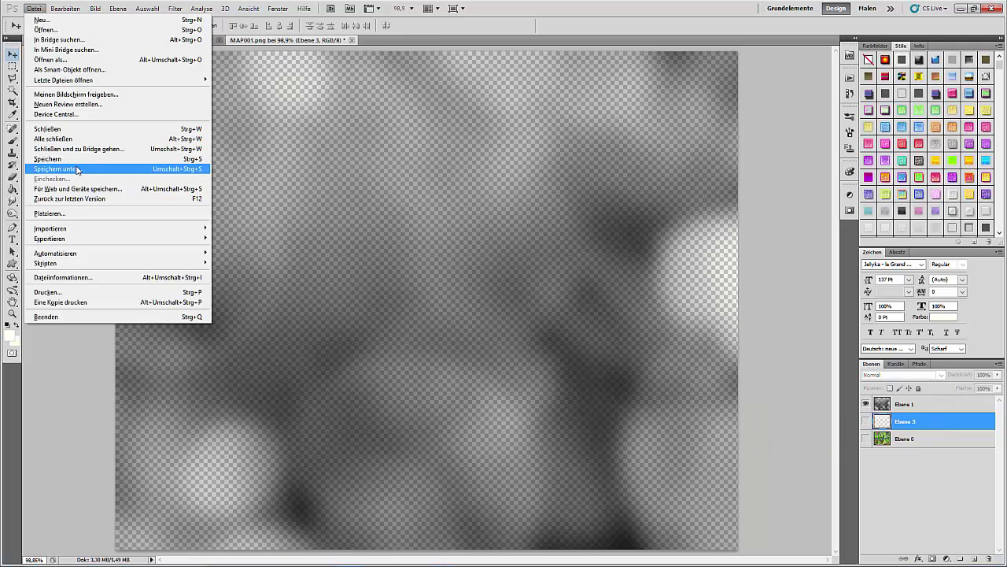
pyautogui.click(63, 170)
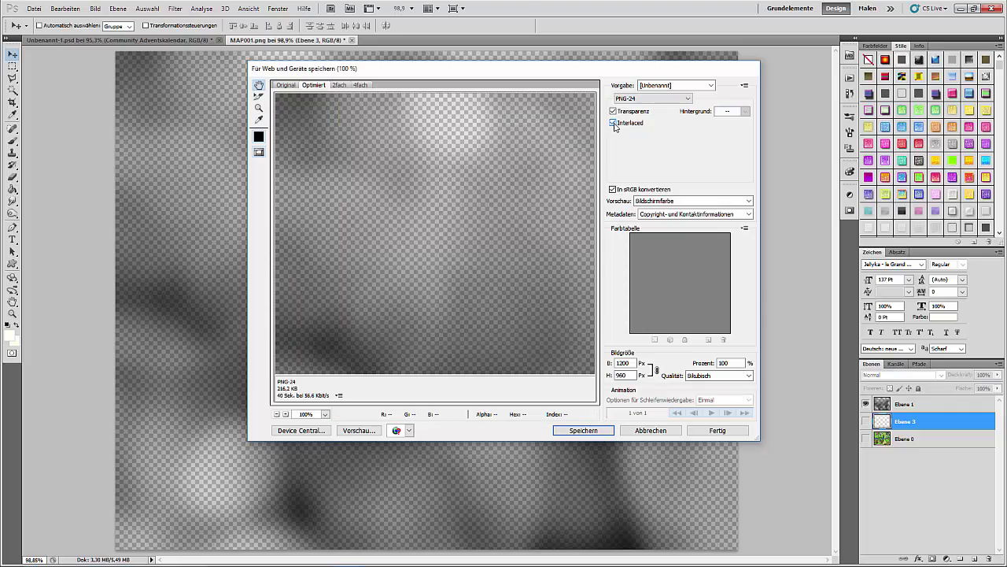
pyautogui.click(570, 432)
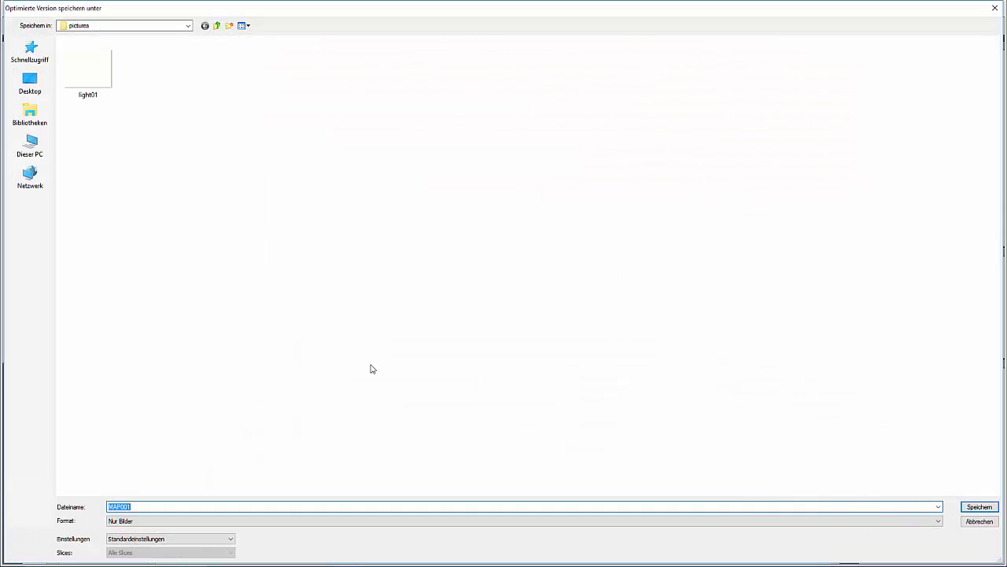
pyautogui.write('shadow1')
pyautogui.press('Return')
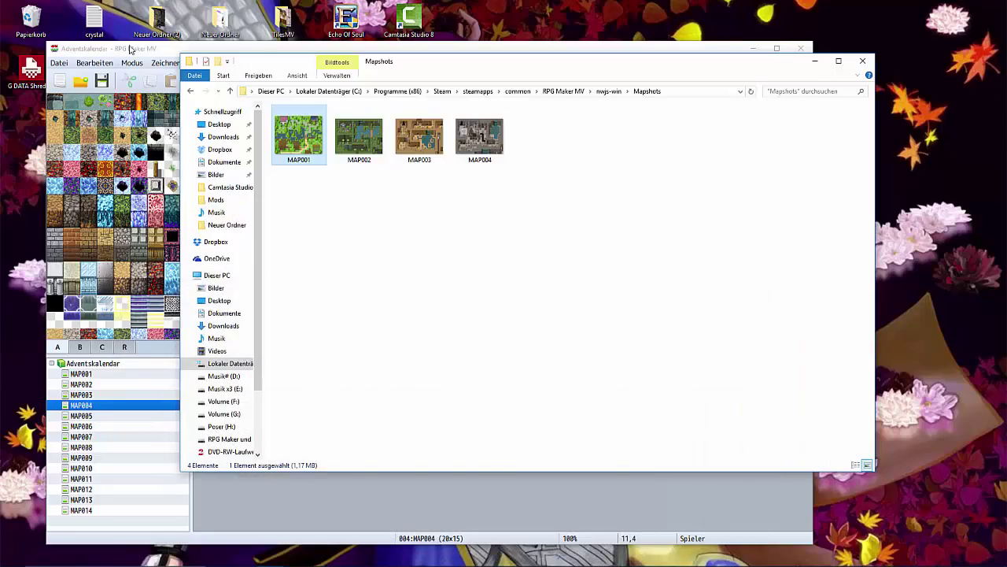
# - Switch to RPG Maker MV and open the event in the bottom-right corner of MAP001 for editing
pyautogui.hotkey('alt', 'Tab')
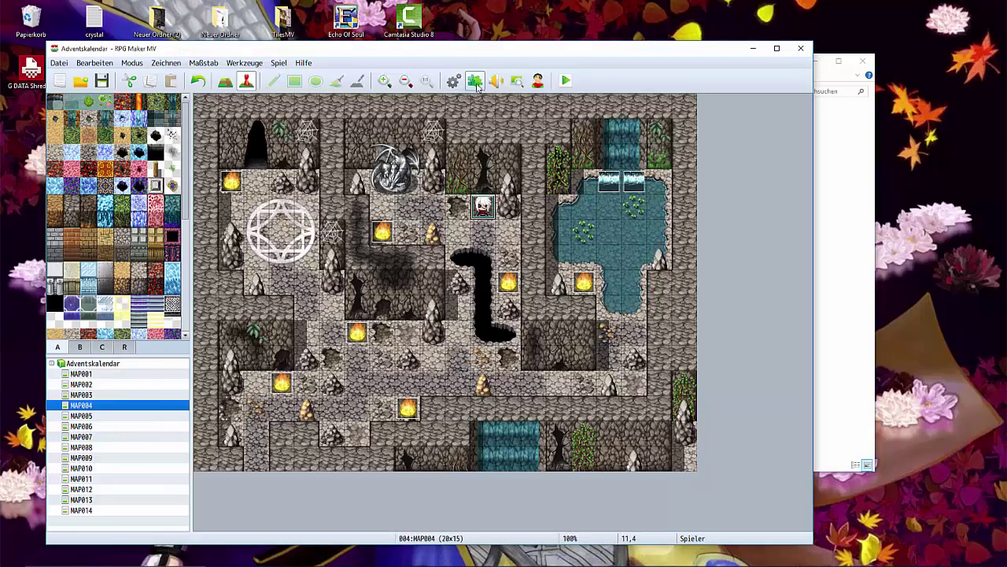
pyautogui.click(88, 375)
pyautogui.scroll(-3, 747, 425)
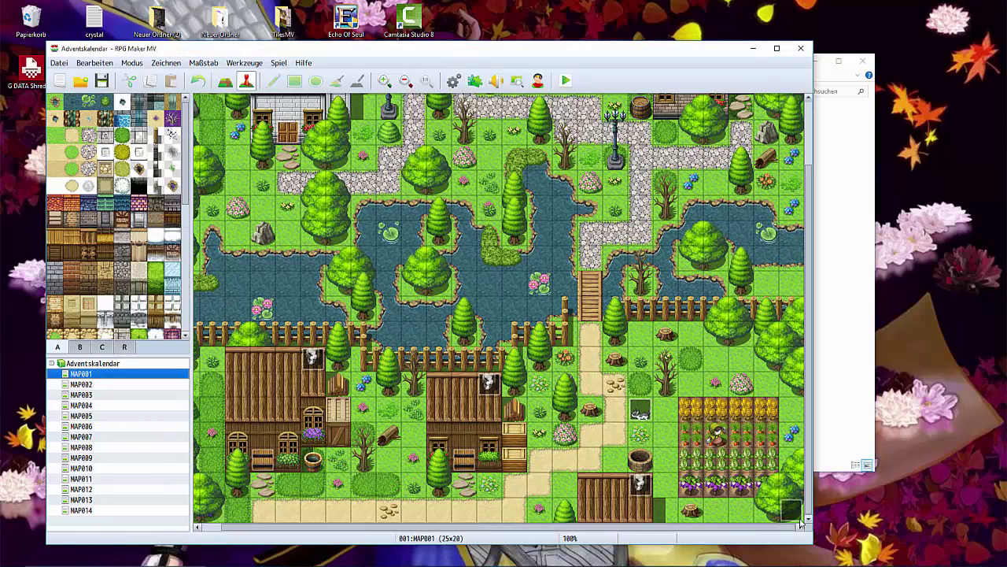
pyautogui.doubleClick(791, 510)
# - Delete the screen-tint command (Bildschirm tönen) from event EV010
pyautogui.click(409, 185)
pyautogui.rightClick(421, 187)
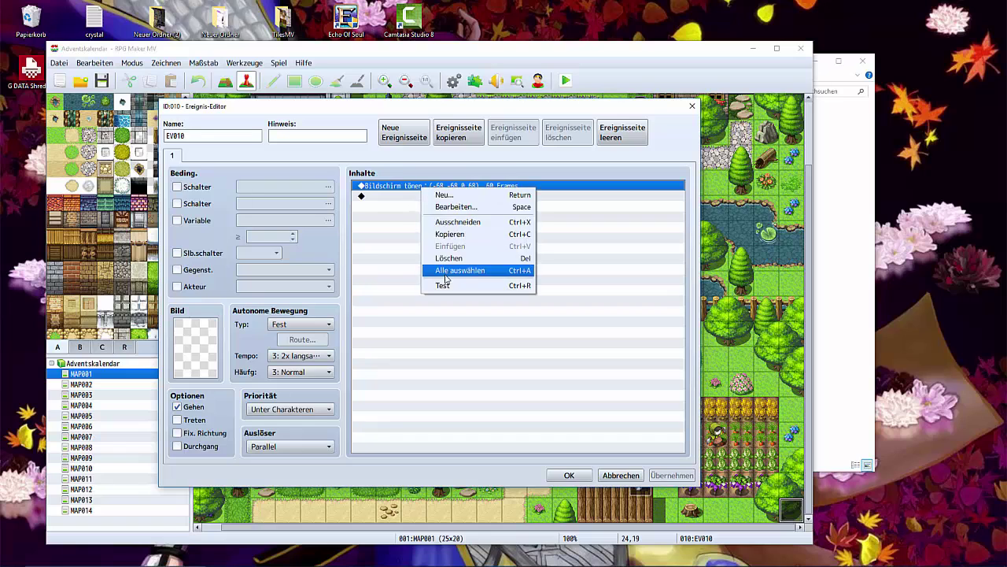
pyautogui.click(456, 264)
# - Add a Show Picture command (Bild zeigen) for light01 as picture 1 with opacity 150 and additive blending (Zusätzlich)
pyautogui.doubleClick(396, 189)
pyautogui.click(410, 158)
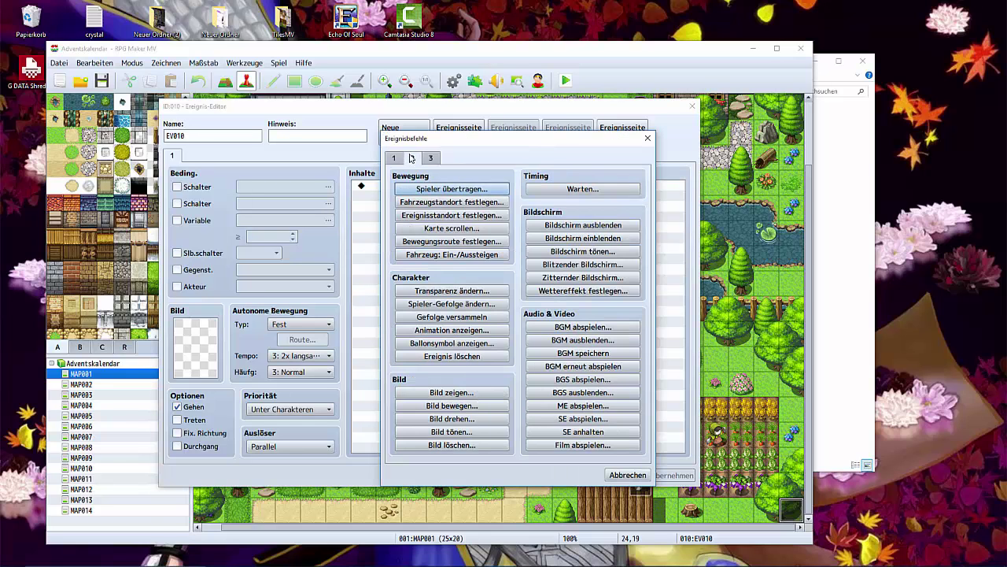
pyautogui.click(451, 392)
pyautogui.click(468, 243)
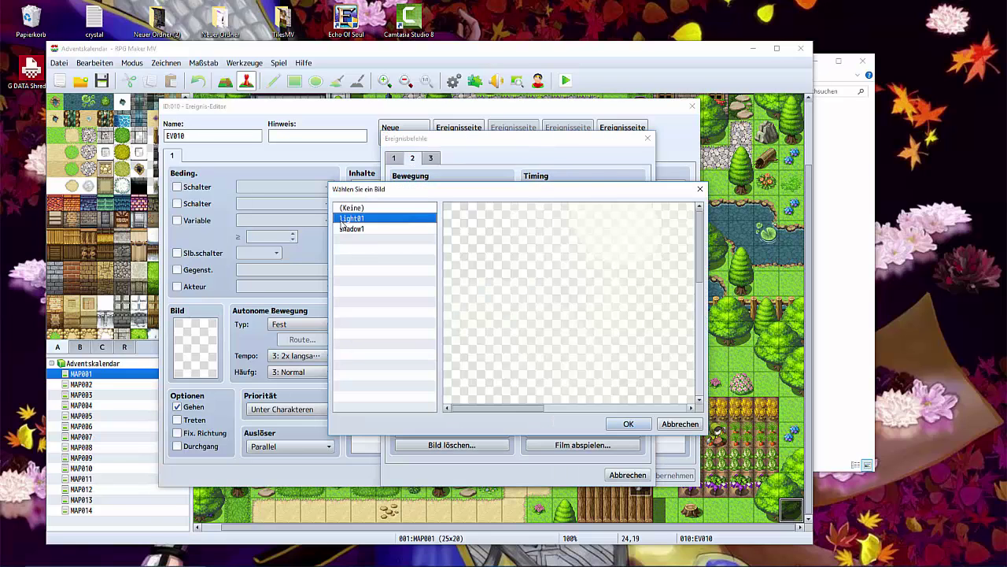
pyautogui.click(346, 217)
pyautogui.click(616, 422)
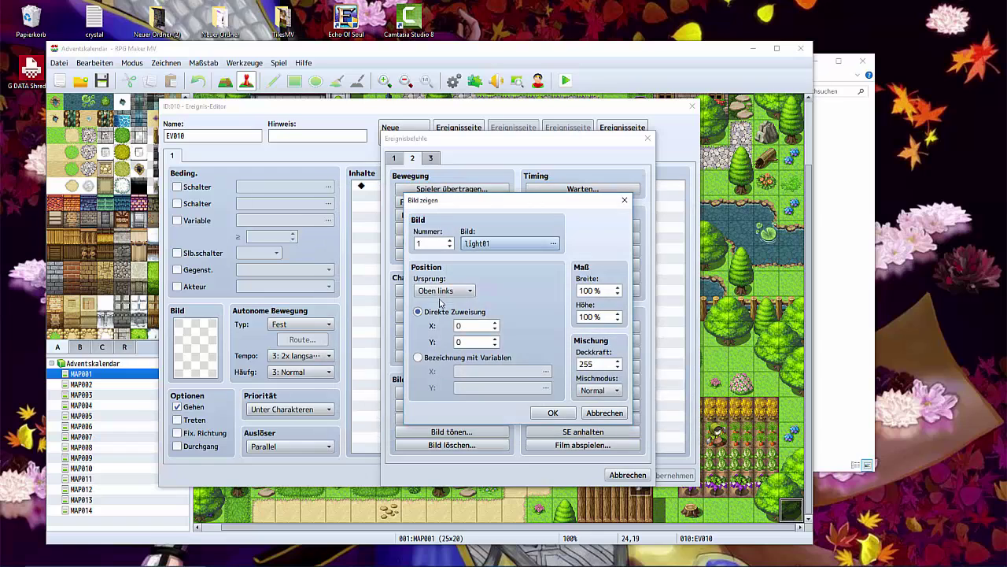
pyautogui.click(598, 389)
pyautogui.click(598, 401)
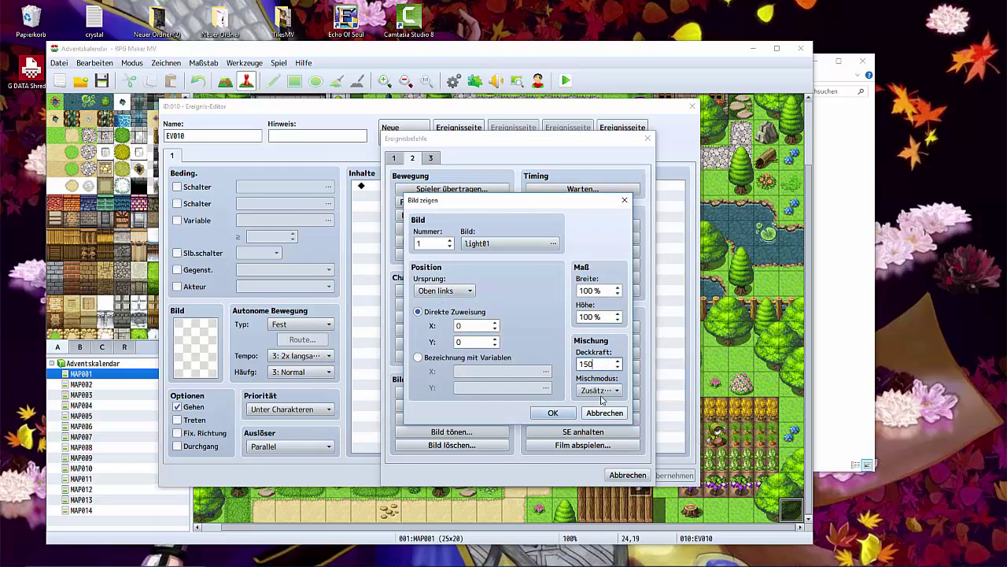
pyautogui.click(553, 413)
pyautogui.doubleClick(370, 196)
pyautogui.click(393, 158)
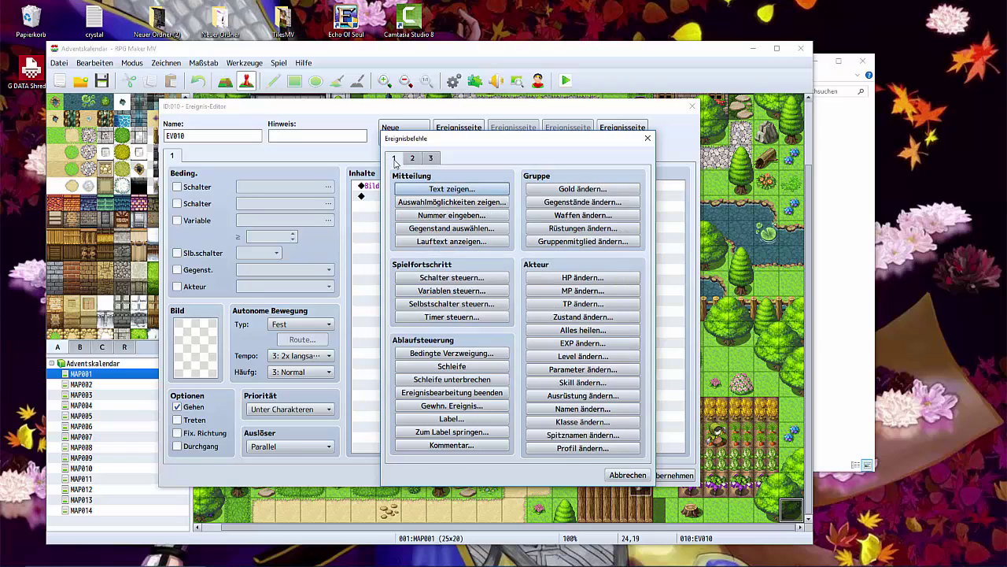
pyautogui.click(411, 158)
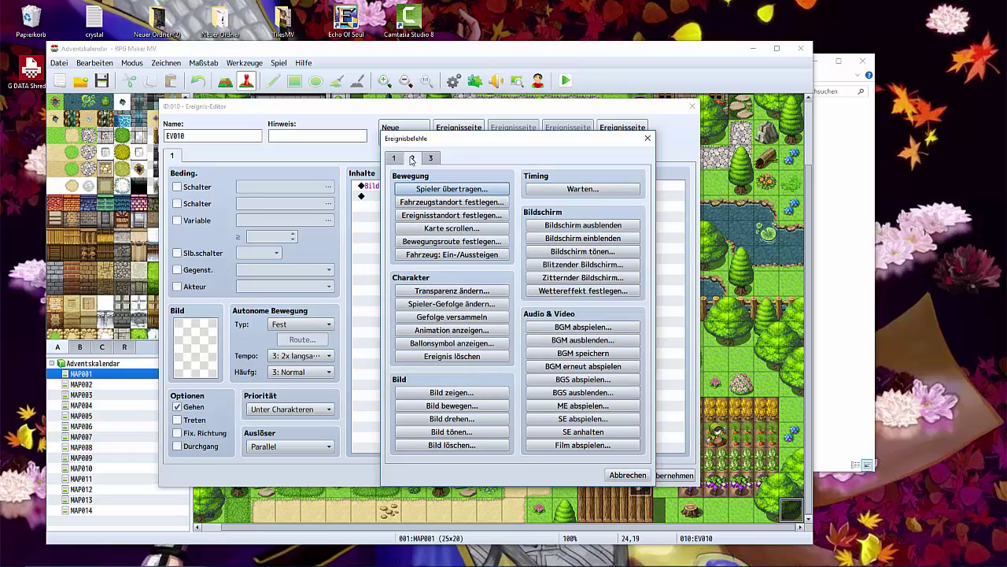
pyautogui.click(464, 396)
pyautogui.click(464, 396)
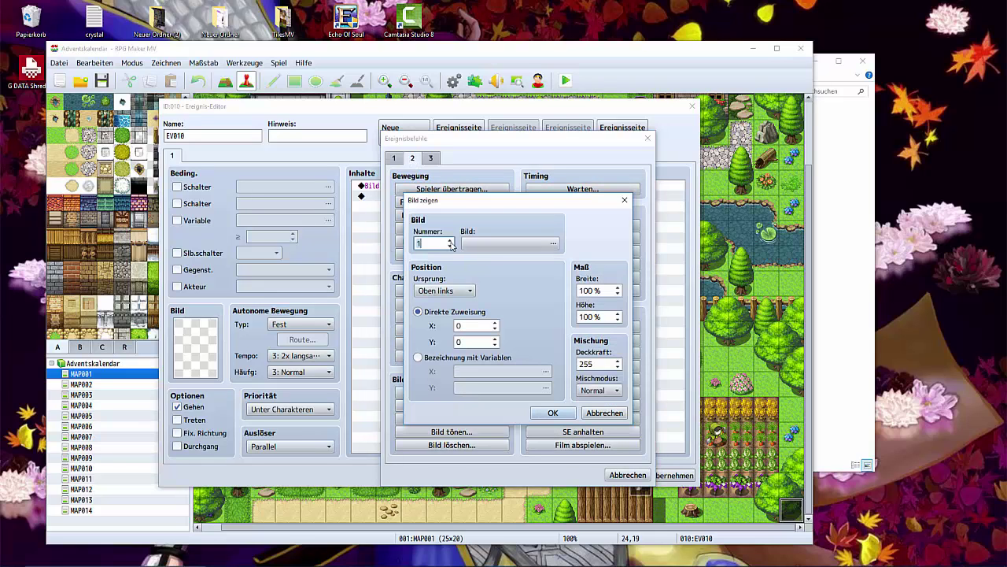
pyautogui.click(603, 400)
pyautogui.click(627, 474)
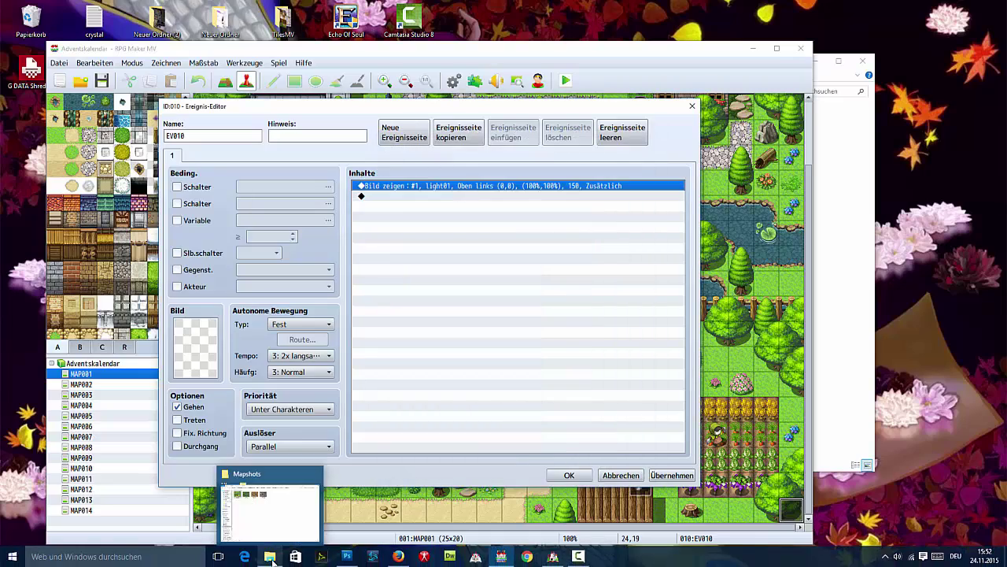
# - Confirm event EV010 and open the project's pictures folder under Dokumente, Games, Adventskalendar, img in File Explorer
pyautogui.click(565, 473)
pyautogui.click(871, 232)
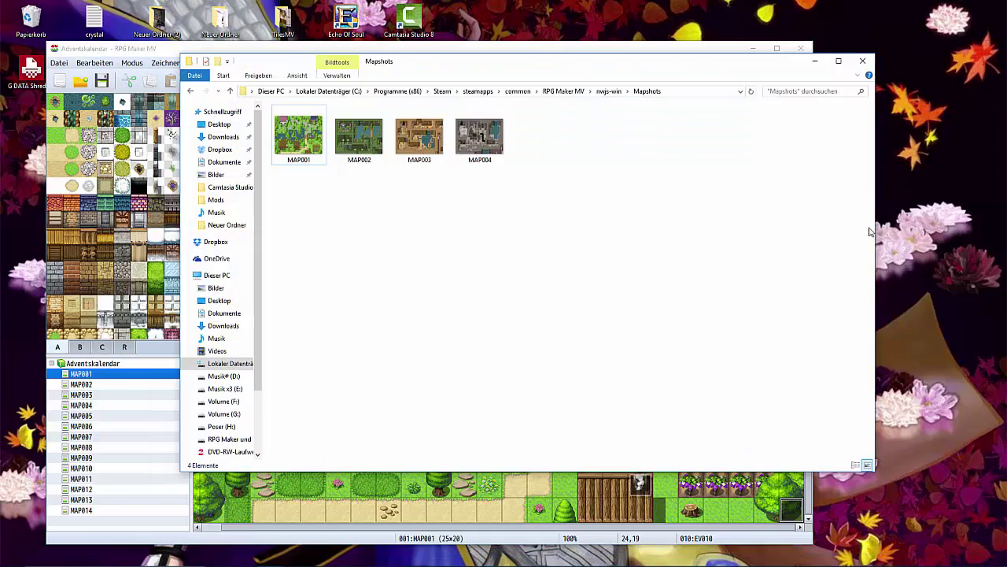
pyautogui.click(815, 62)
pyautogui.doubleClick(220, 20)
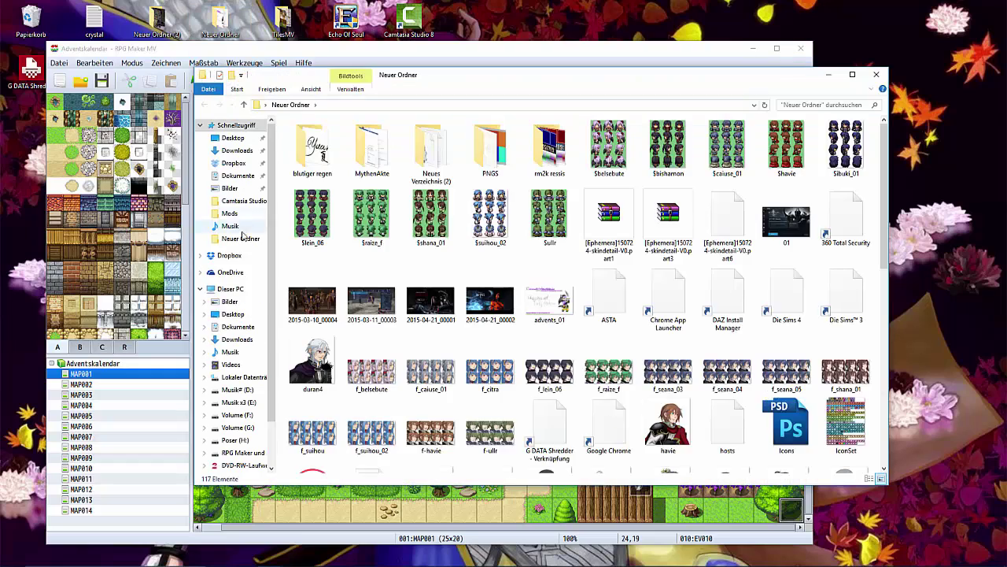
pyautogui.click(239, 326)
pyautogui.doubleClick(312, 193)
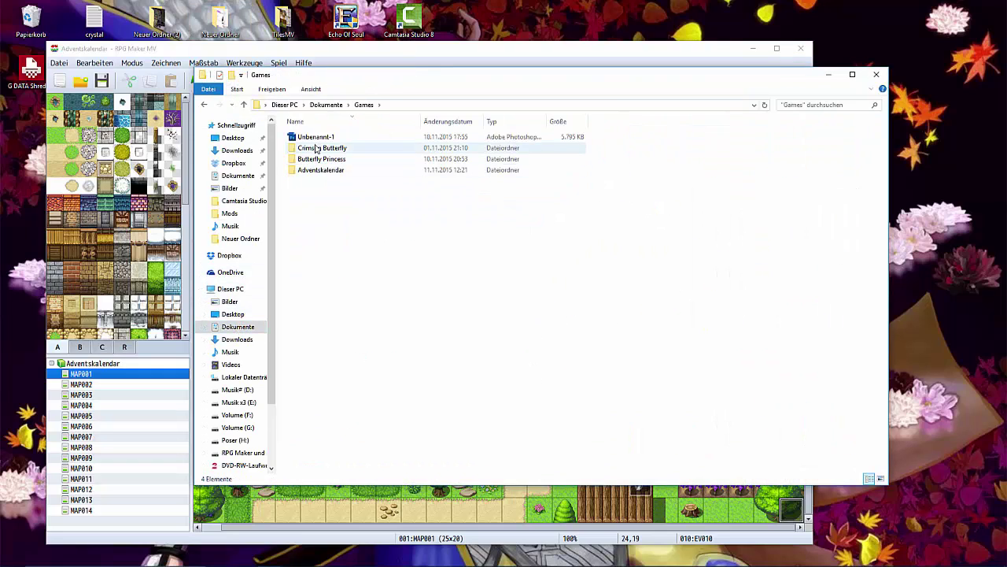
pyautogui.doubleClick(318, 172)
pyautogui.doubleClick(319, 181)
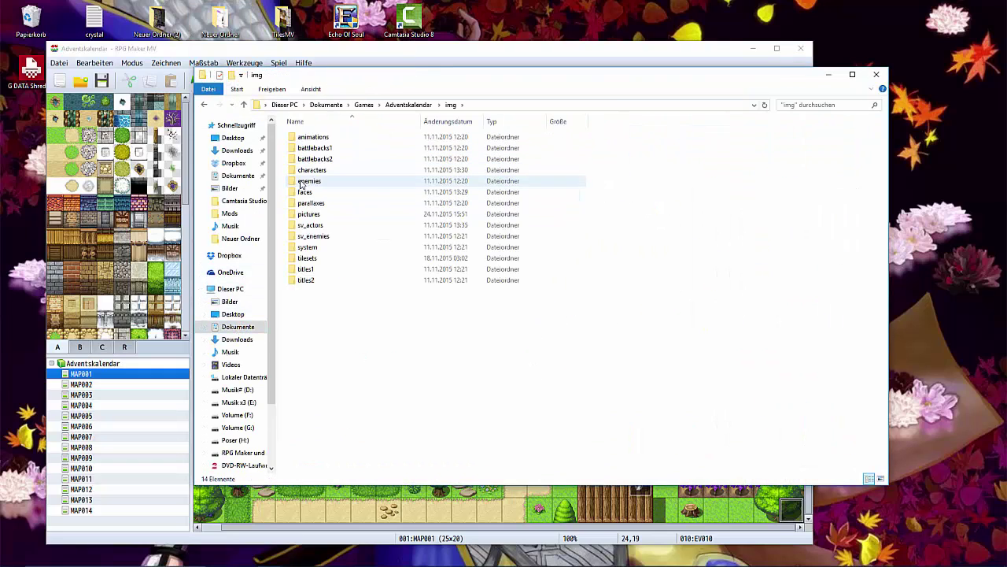
pyautogui.doubleClick(308, 214)
# - Rename the overlay images in the pictures folder to !light01 and !shadow1, and put the folder window away
pyautogui.click(305, 174)
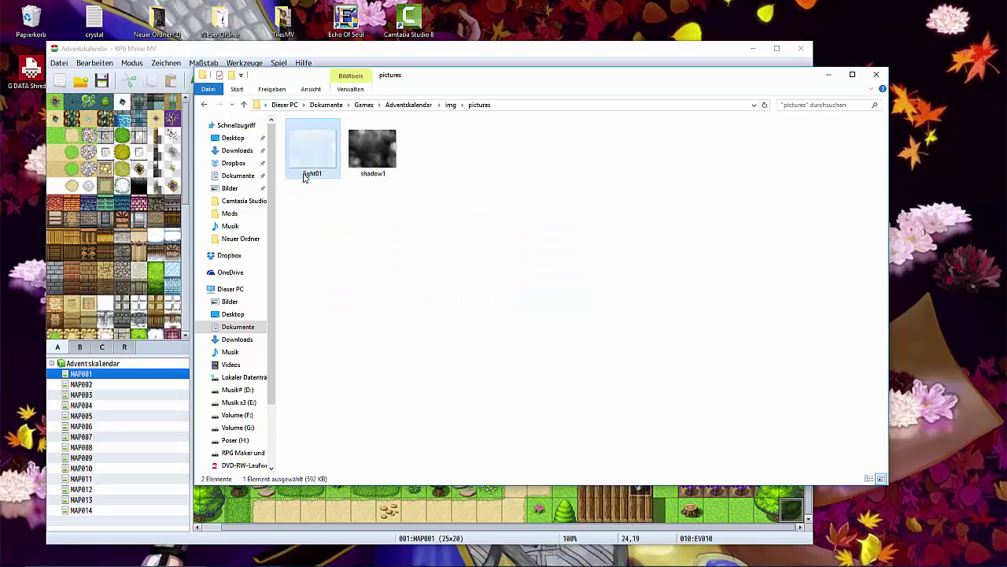
pyautogui.click(317, 173)
pyautogui.click(364, 161)
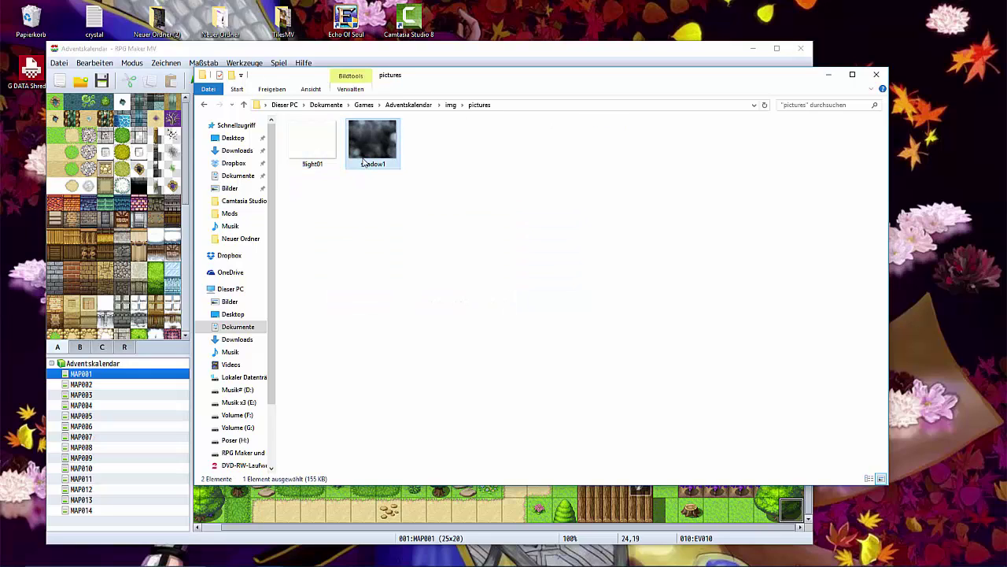
pyautogui.click(353, 165)
pyautogui.write('!')
pyautogui.click(735, 149)
pyautogui.click(829, 76)
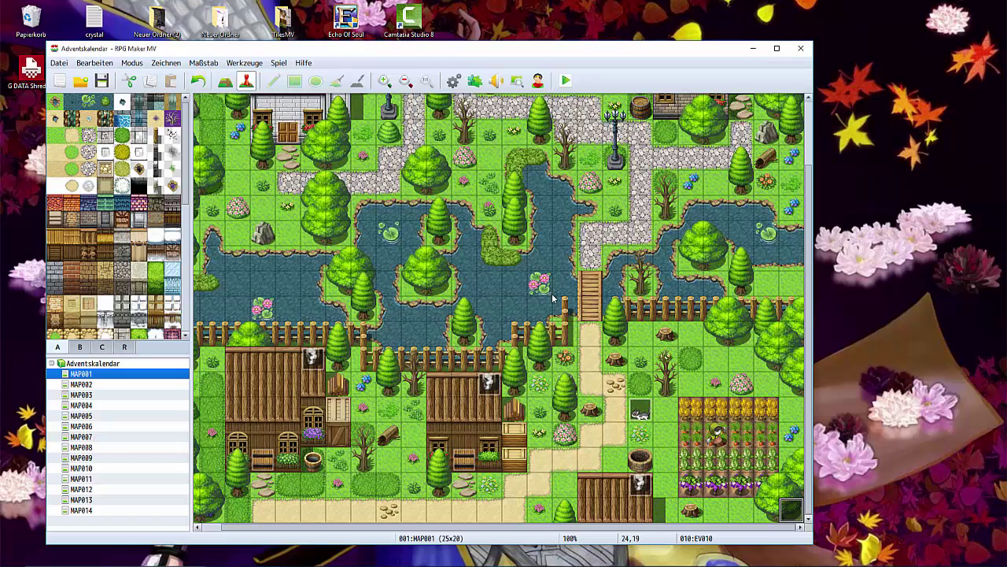
# - Reopen the event in the bottom-right corner of MAP001 and change its Show Picture command to use !light01
pyautogui.moveTo(560, 555)
pyautogui.doubleClick(791, 510)
pyautogui.doubleClick(457, 189)
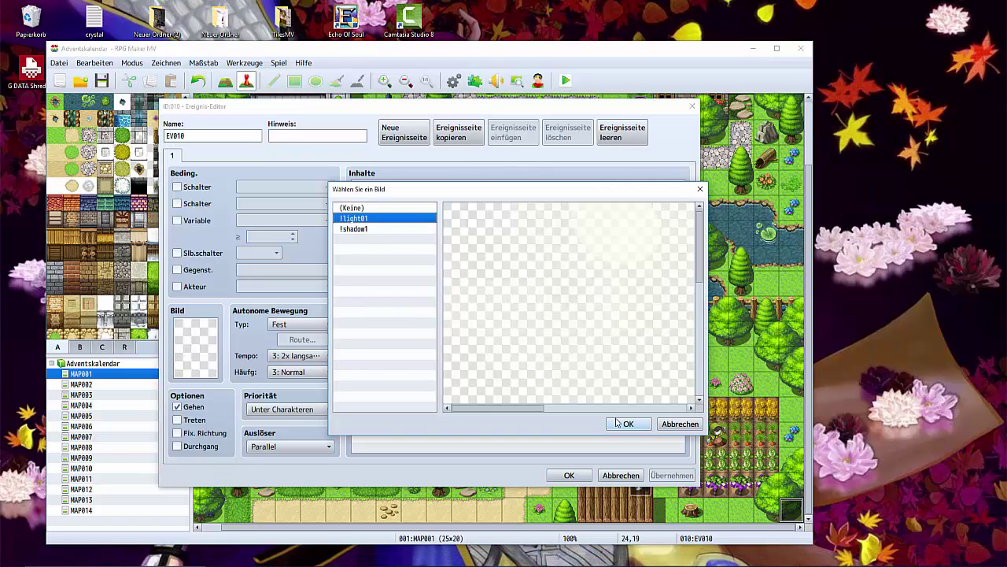
pyautogui.click(622, 423)
pyautogui.click(551, 412)
# - Add a Show Picture command for !shadow1 as picture 2 with opacity 100 and normal blending, and confirm the event
pyautogui.doubleClick(512, 206)
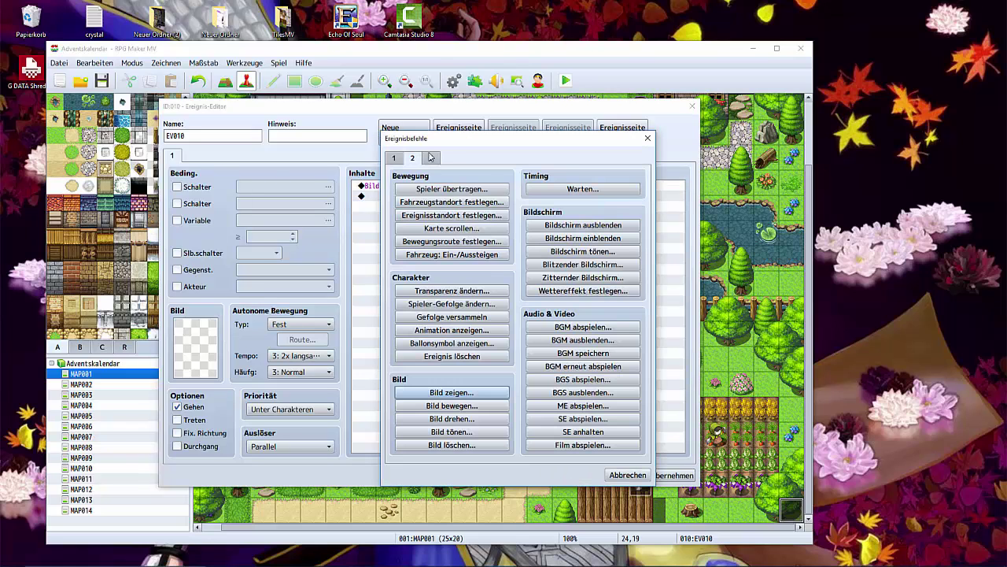
pyautogui.click(460, 393)
pyautogui.click(474, 245)
pyautogui.click(360, 228)
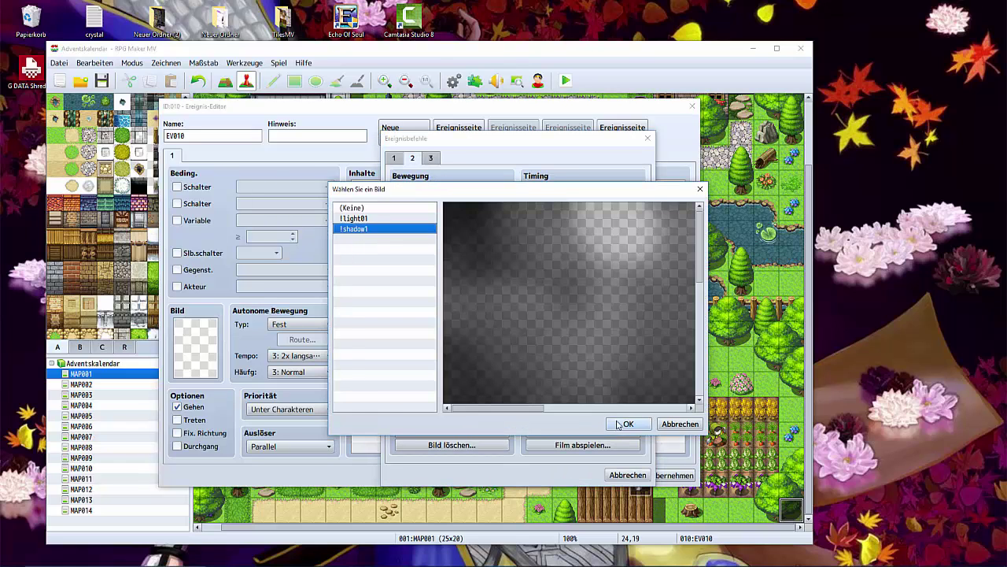
pyautogui.click(623, 424)
pyautogui.doubleClick(426, 242)
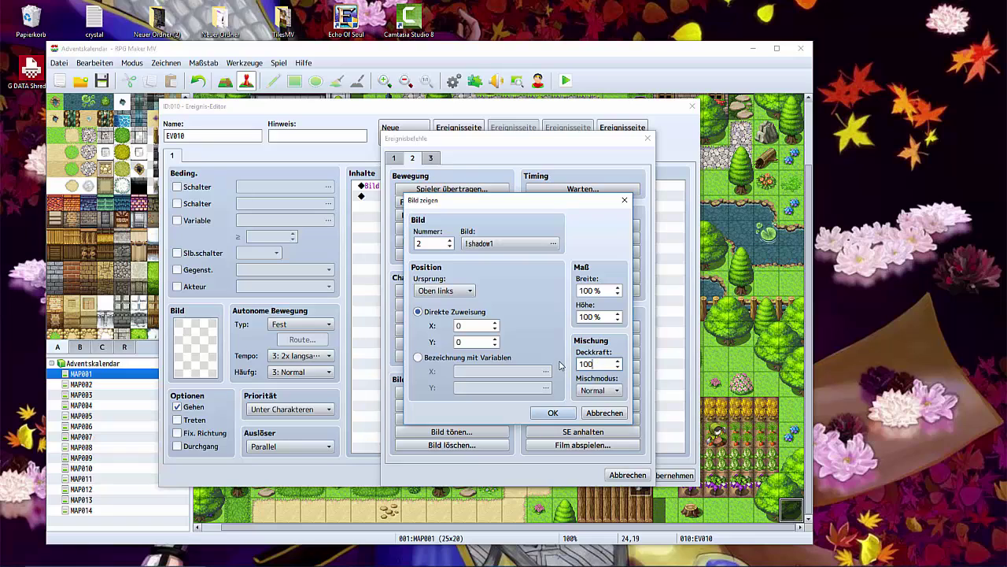
pyautogui.click(553, 415)
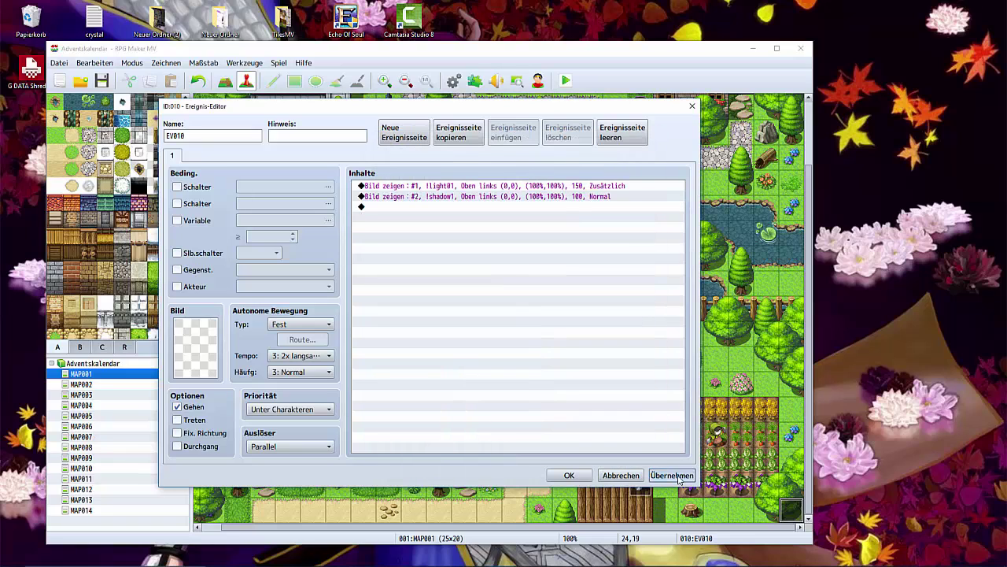
pyautogui.click(568, 478)
# - Set the player's starting position on the stone path beside the street lamp at tile 16,4 of MAP001
pyautogui.click(565, 81)
pyautogui.click(386, 324)
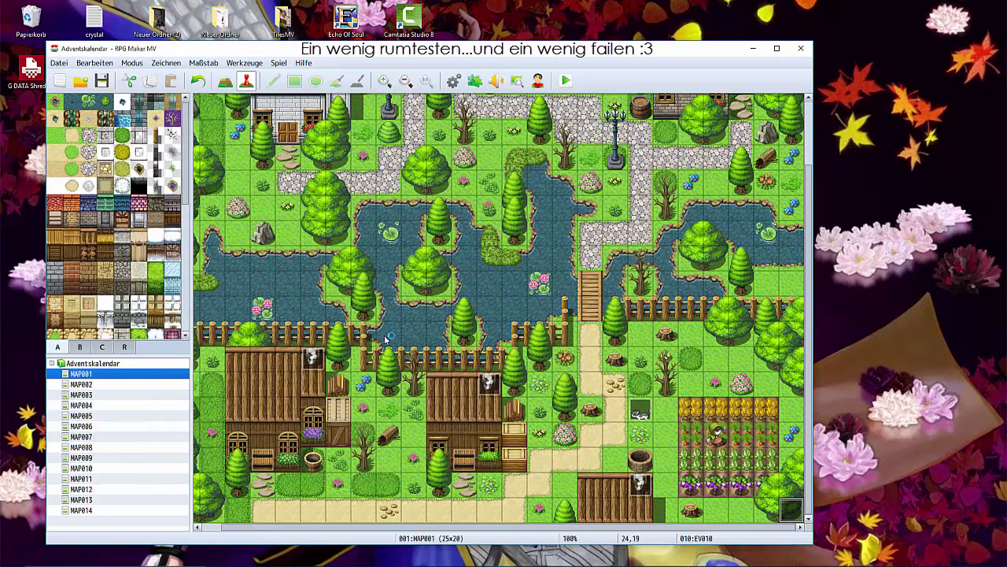
pyautogui.click(706, 118)
pyautogui.rightClick(589, 129)
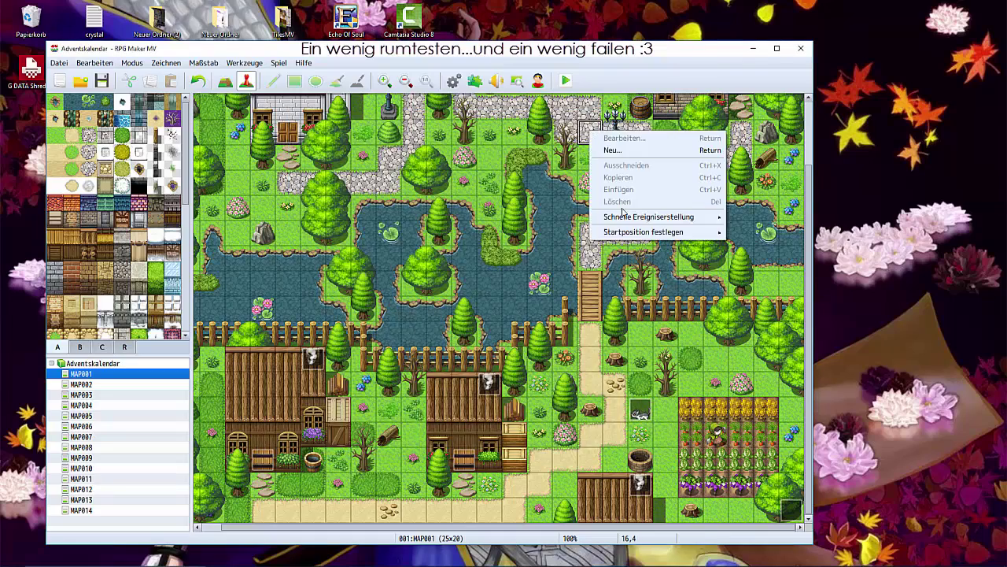
pyautogui.moveTo(657, 232)
pyautogui.click(746, 232)
# - Playtest a new game and walk the character across the map to check the light and shadow overlays
pyautogui.click(564, 81)
pyautogui.click(565, 80)
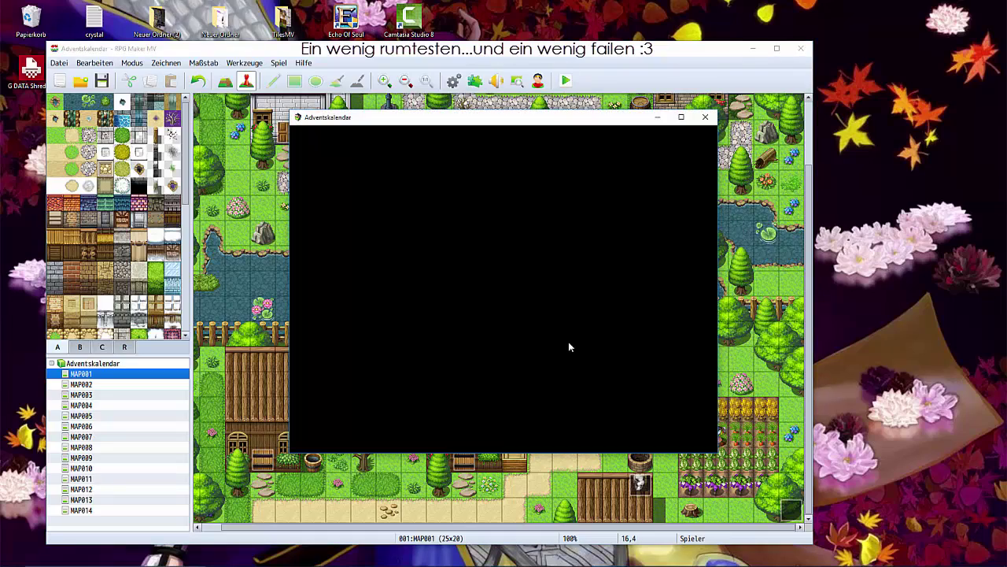
pyautogui.press('Return')
pyautogui.press('Down')
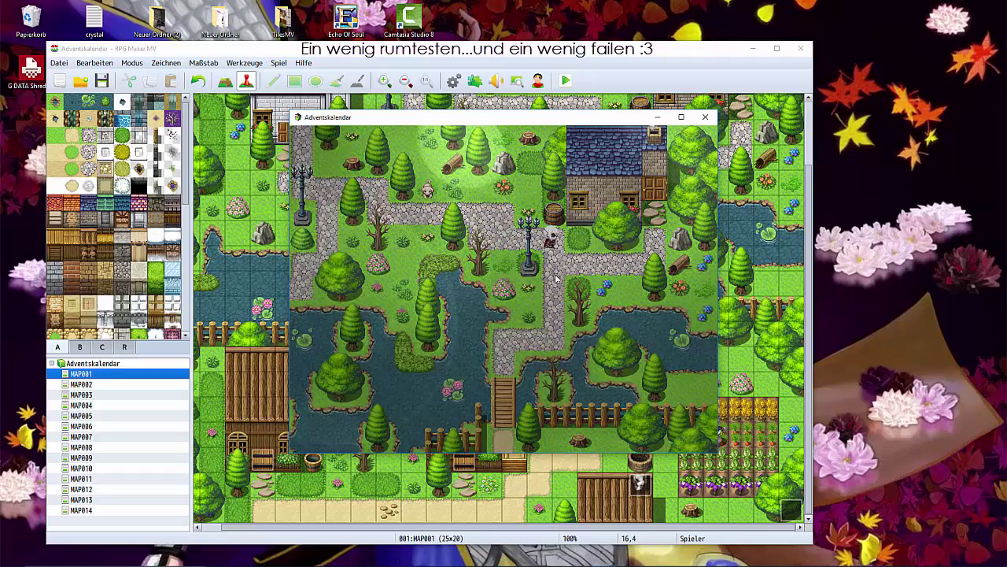
pyautogui.click(423, 424)
pyautogui.click(409, 427)
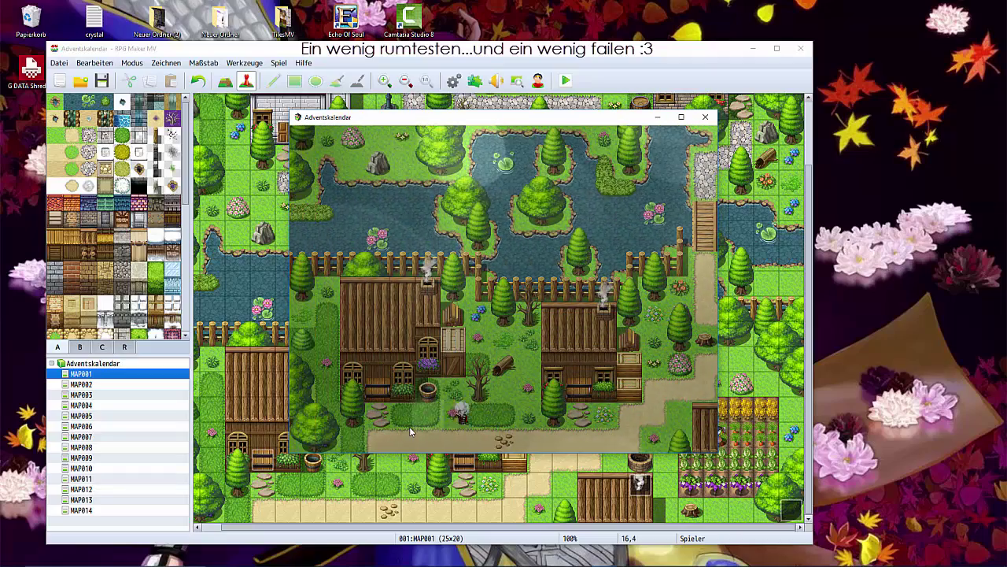
pyautogui.click(577, 422)
pyautogui.click(563, 294)
pyautogui.press('Up')
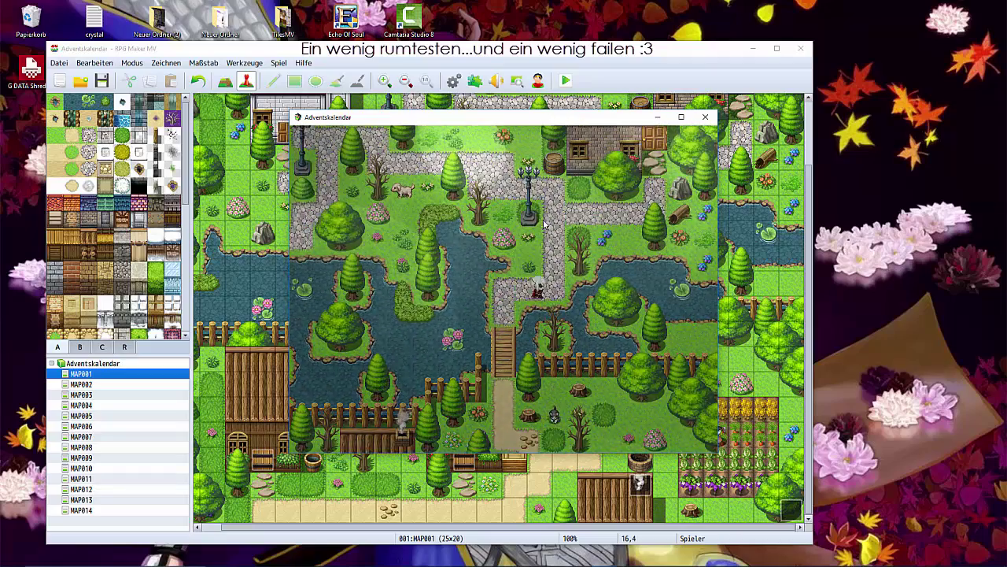
pyautogui.press('Down')
pyautogui.press('Left')
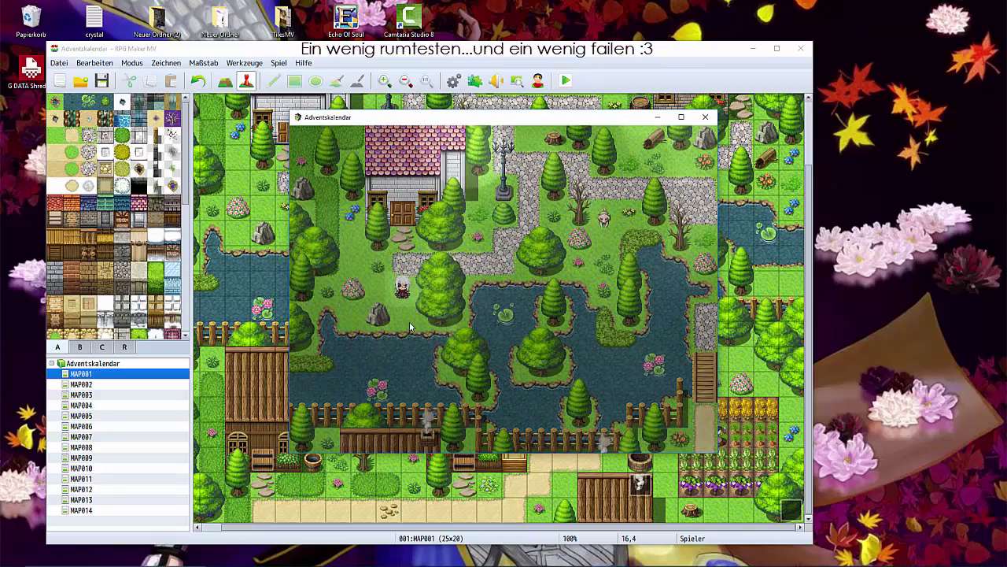
pyautogui.click(705, 117)
# - Set the opacity of the !light01 picture command in event EV010 to 200 and confirm the event
pyautogui.doubleClick(790, 510)
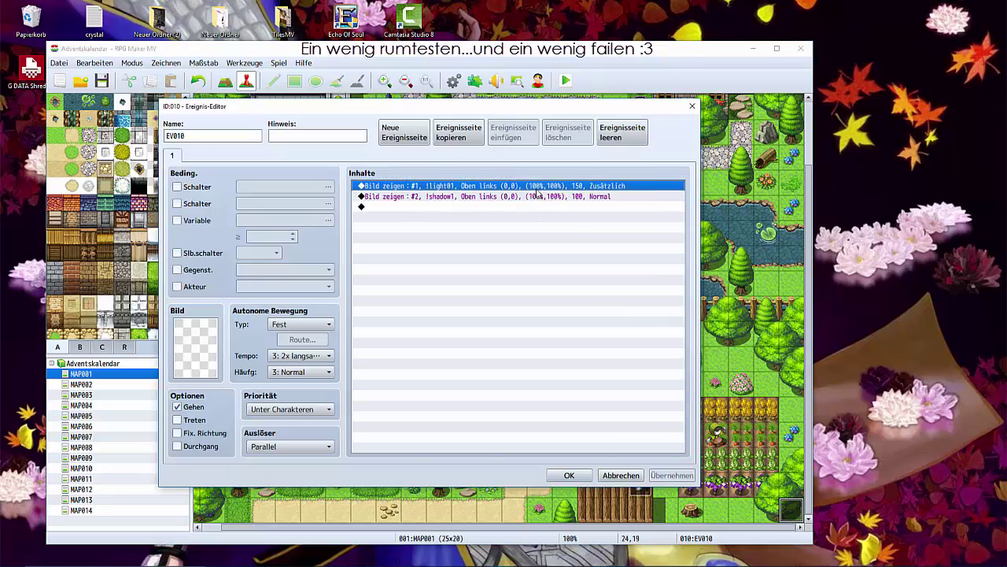
pyautogui.doubleClick(646, 345)
pyautogui.click(619, 477)
pyautogui.rightClick(614, 186)
pyautogui.click(653, 202)
pyautogui.click(554, 413)
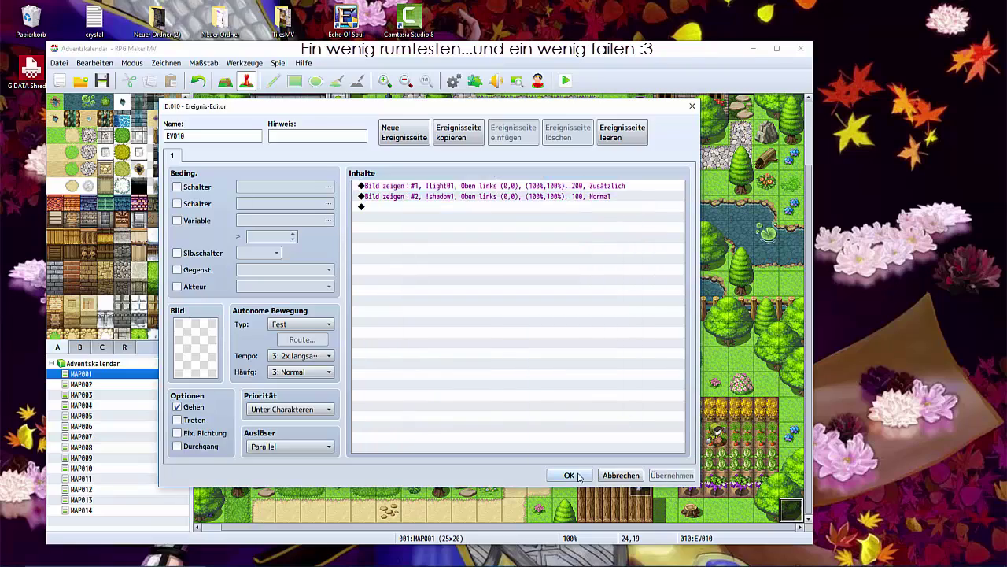
pyautogui.click(569, 475)
# - Playtest the map again with the changed light opacity, walking down to the farmhouses, and close the game
pyautogui.click(565, 80)
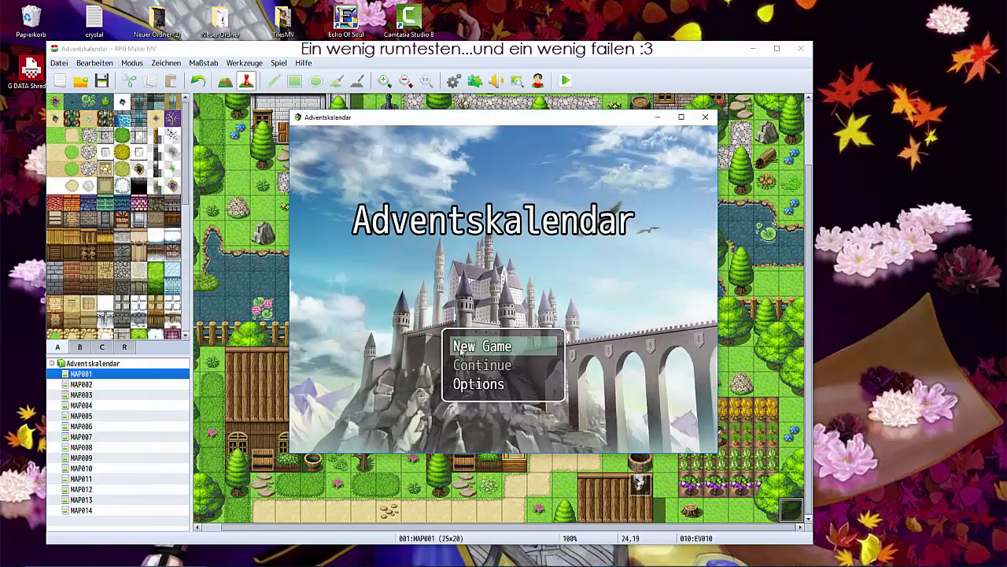
pyautogui.click(469, 347)
pyautogui.press('Down')
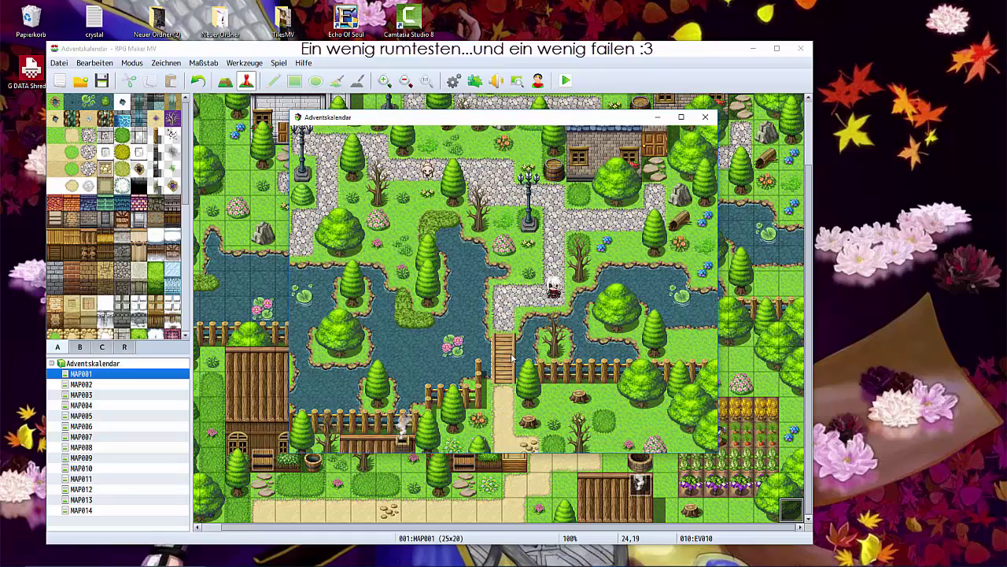
pyautogui.press('Right')
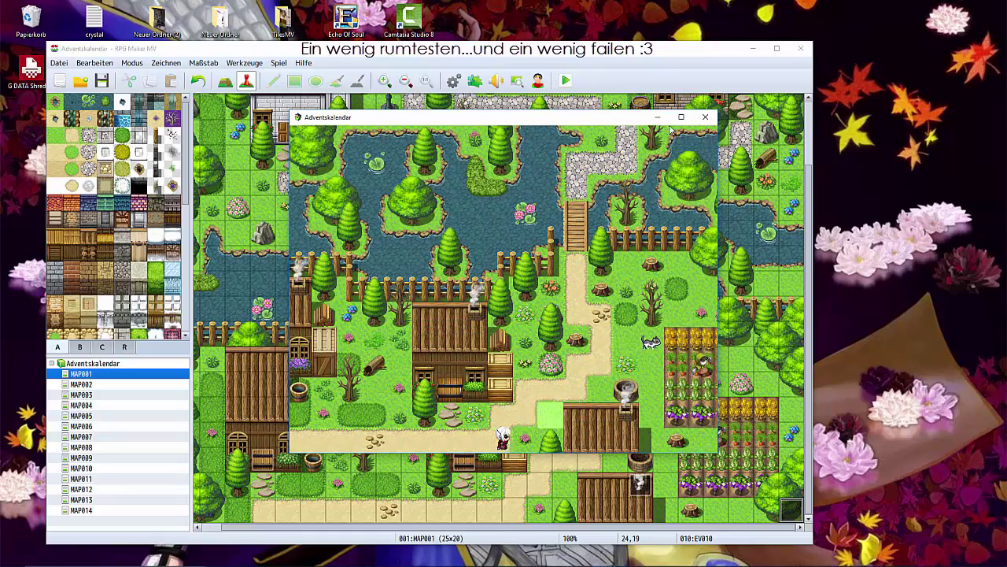
pyautogui.click(705, 118)
# - Recheck event EV010, start another playtest and walk from the lamp post down to the well and farm area
pyautogui.doubleClick(791, 510)
pyautogui.press('Escape')
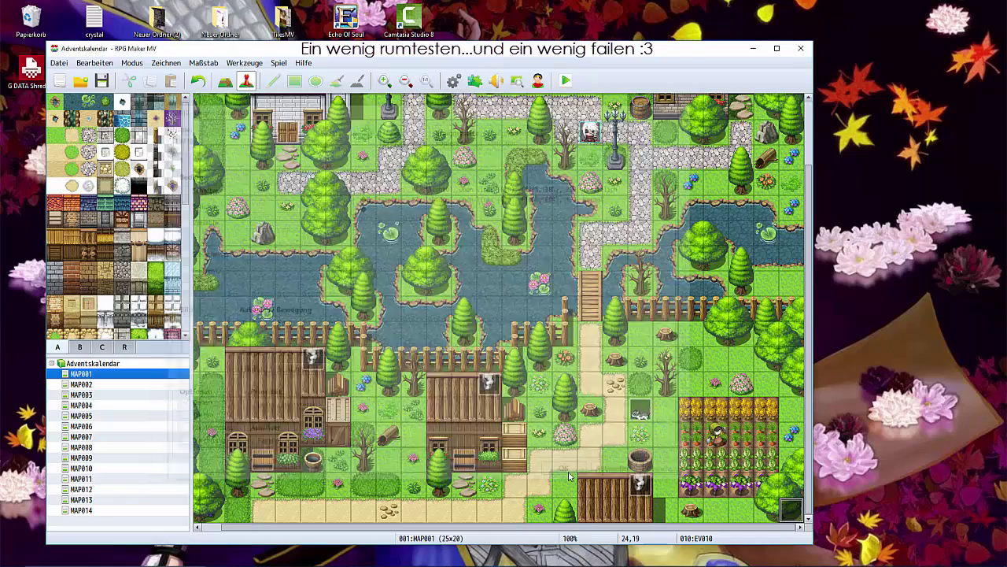
pyautogui.hotkey('ctrl', 'r')
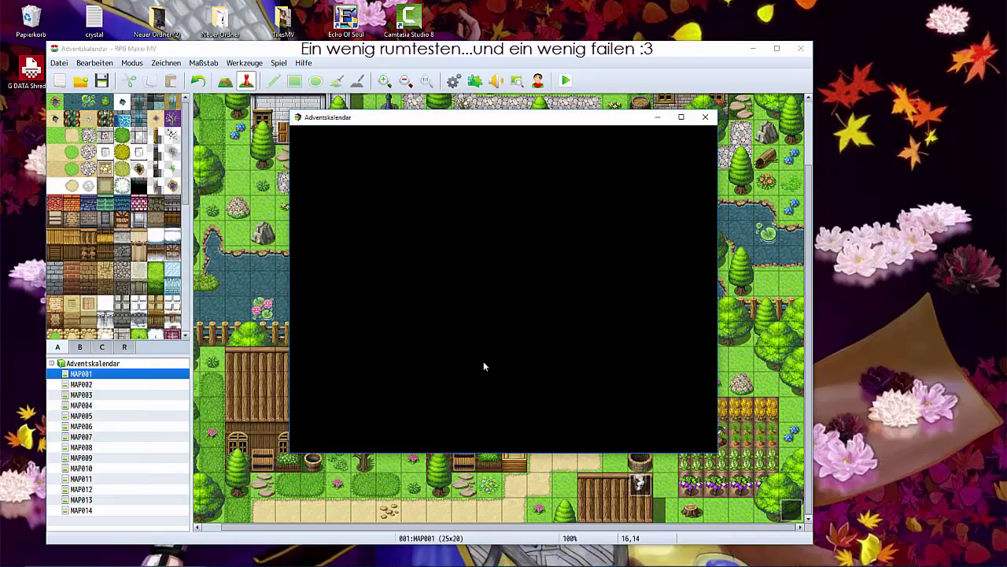
pyautogui.click(464, 348)
pyautogui.click(506, 339)
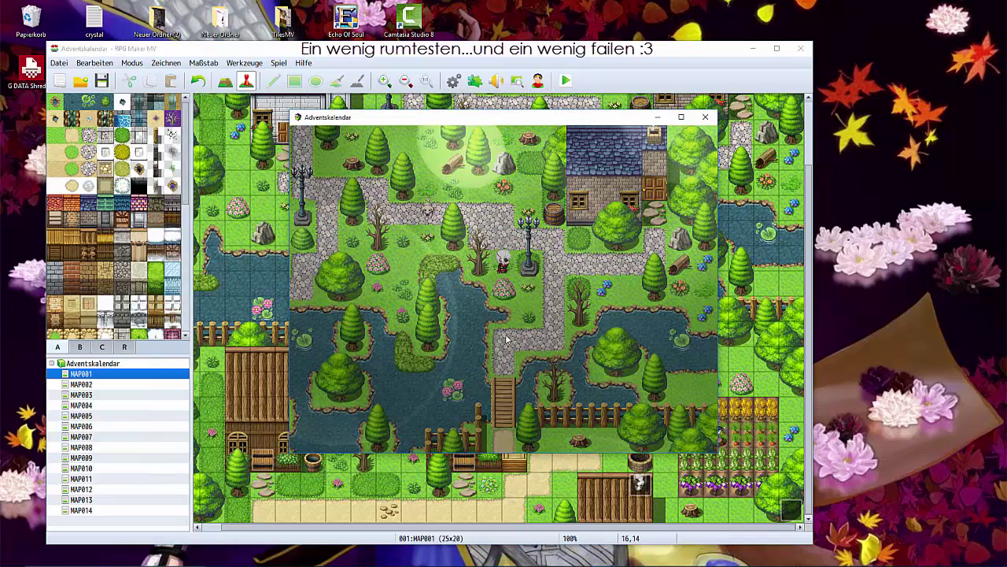
pyautogui.click(513, 362)
pyautogui.click(485, 405)
pyautogui.click(458, 407)
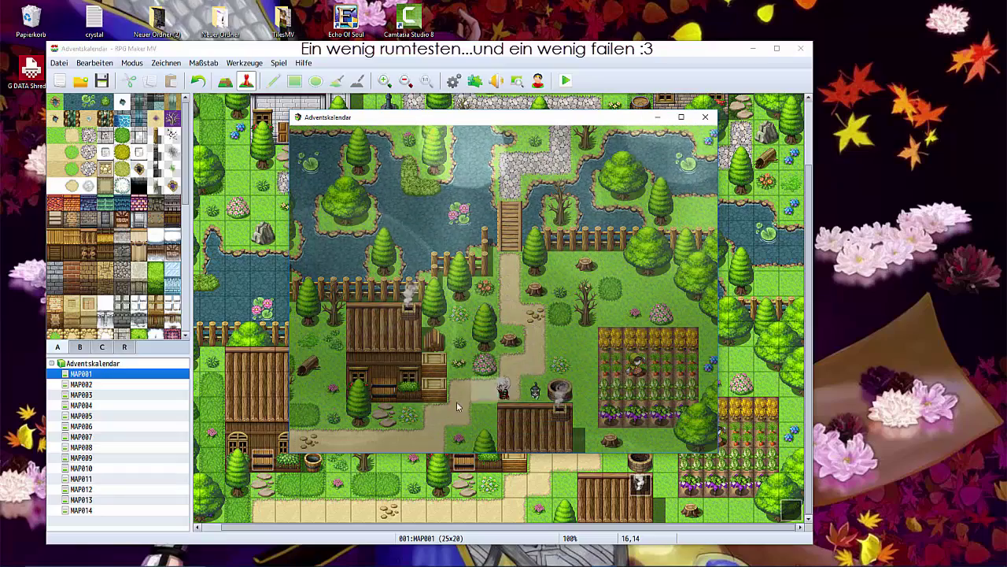
pyautogui.click(455, 436)
pyautogui.click(663, 428)
# - Walk back over the bridge to the red-roofed house, examining how the overlays follow the map, and close the playtest
pyautogui.click(562, 168)
pyautogui.press('Left')
pyautogui.press('Up')
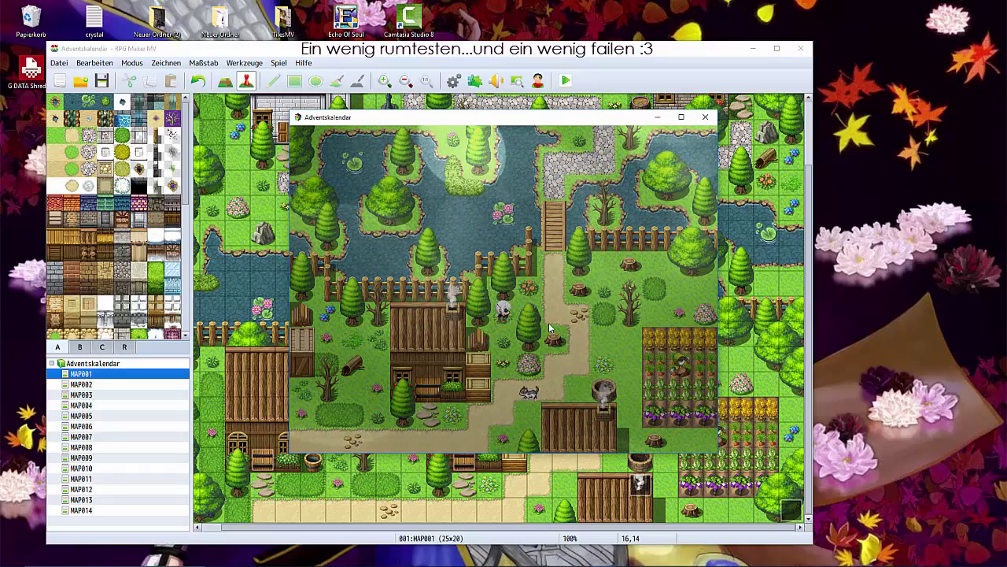
pyautogui.press('Right')
pyautogui.press('Up')
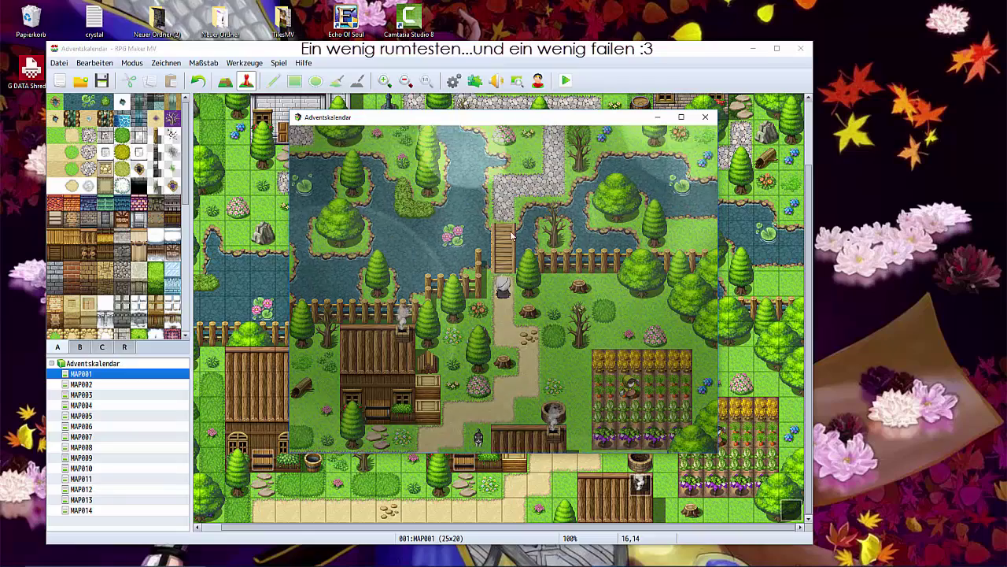
pyautogui.press('Up')
pyautogui.press('Left')
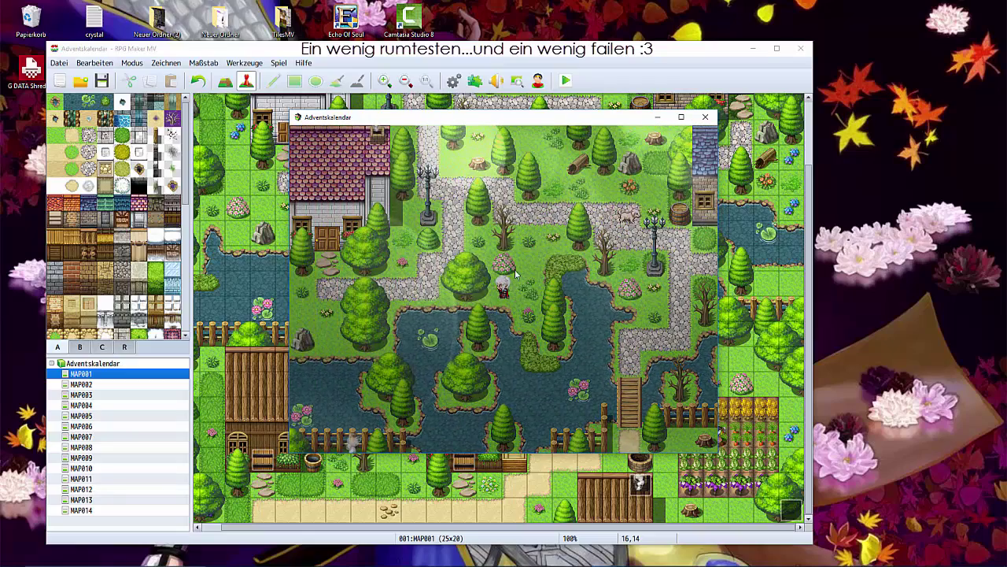
pyautogui.press('Left')
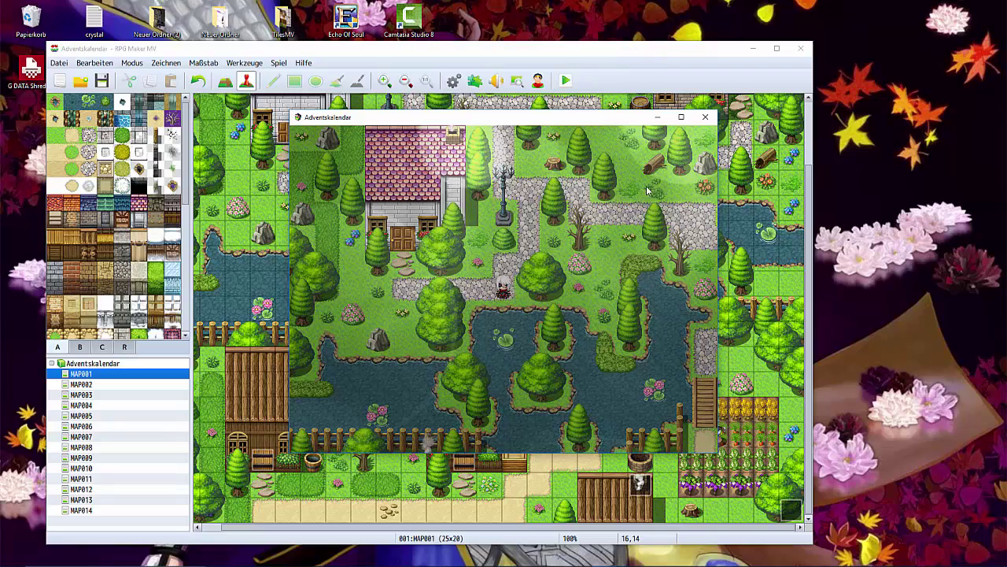
pyautogui.click(705, 120)
# - Select MAP002 in the map list, switch to Photoshop and close the MAP001.png document
pyautogui.press('Down')
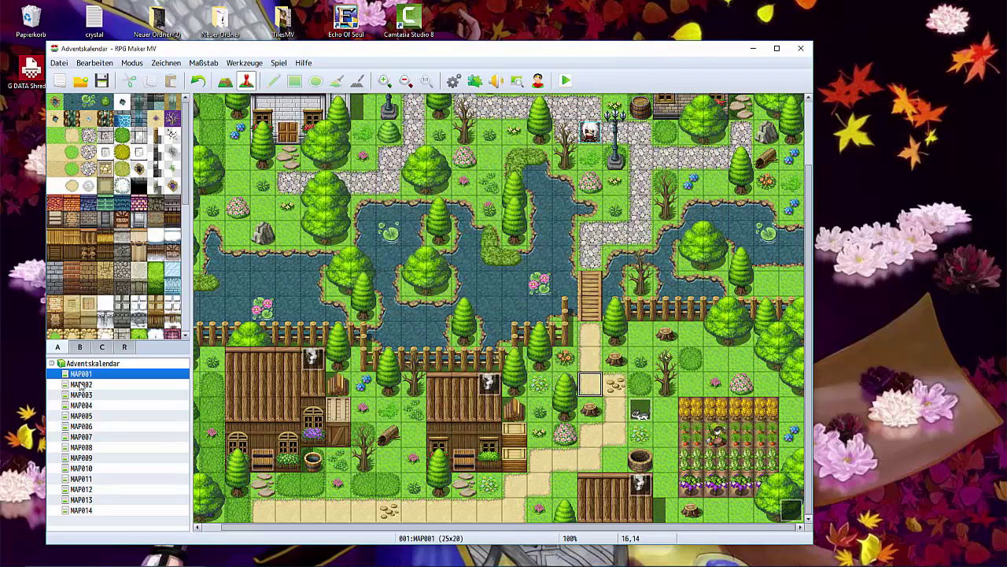
pyautogui.click(348, 555)
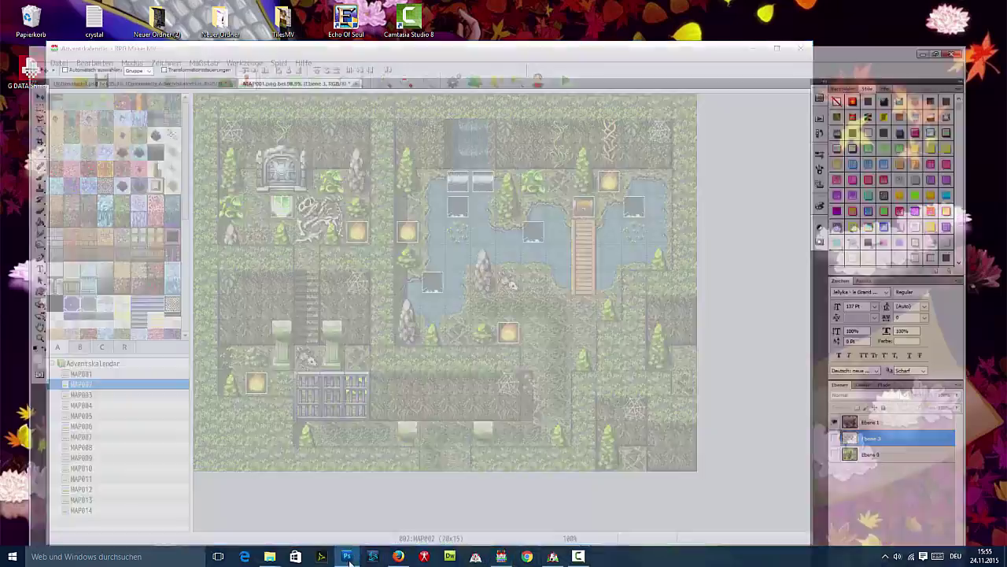
pyautogui.click(352, 41)
pyautogui.click(539, 223)
# - Open MAP002 from the Mapshots folder in Adobe Photoshop CS5 and fit the whole image in the view
pyautogui.click(271, 556)
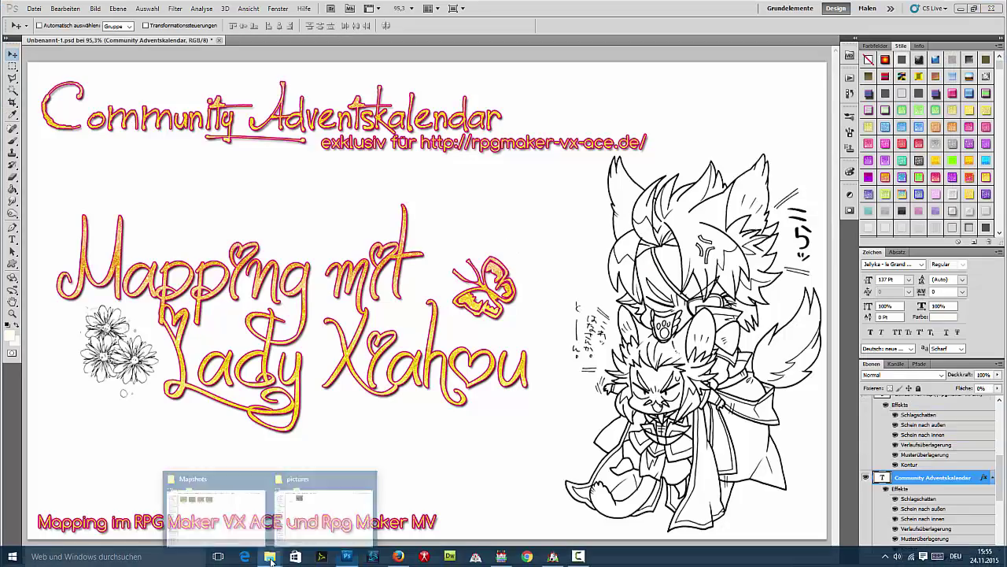
pyautogui.click(303, 505)
pyautogui.rightClick(367, 139)
pyautogui.moveTo(236, 249)
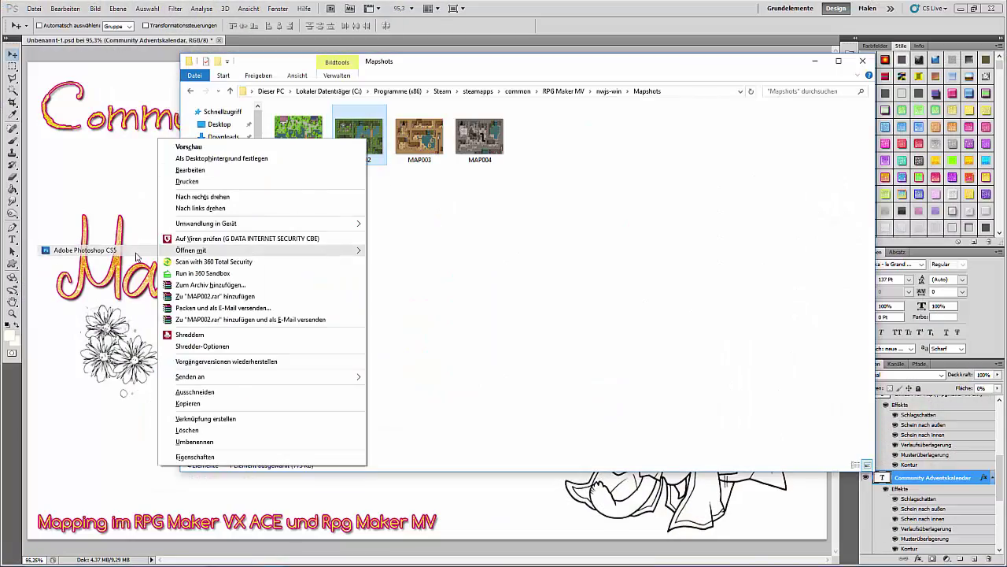
pyautogui.click(86, 255)
pyautogui.press('z')
pyautogui.rightClick(305, 348)
pyautogui.click(322, 354)
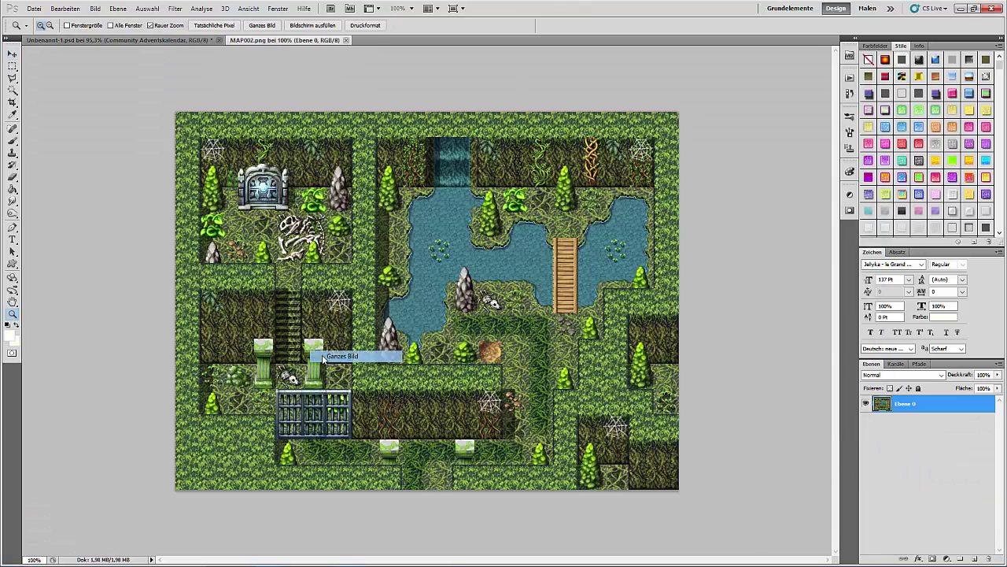
# - Add a new layer above the map image, fill it with black and hide it
pyautogui.click(974, 556)
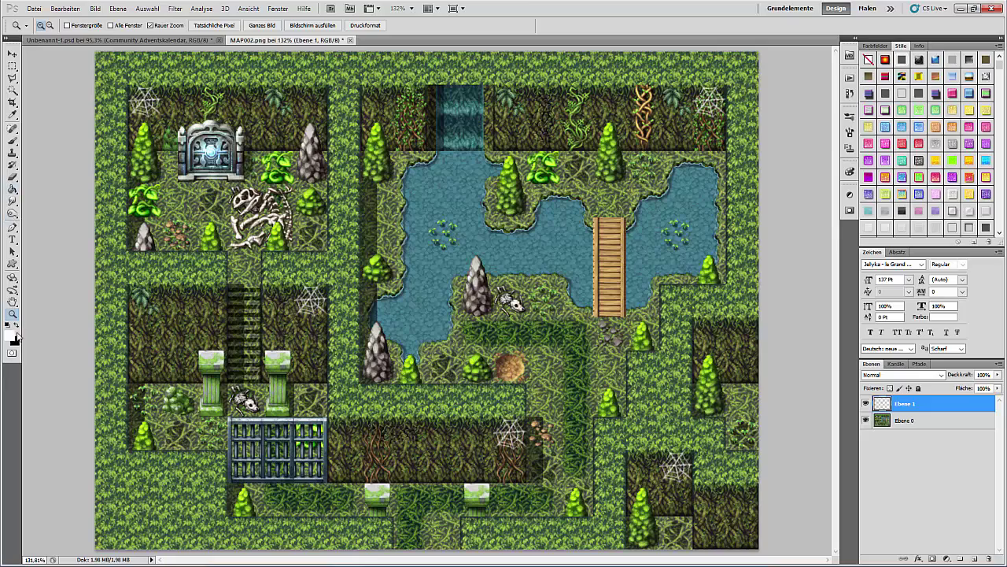
pyautogui.click(11, 190)
pyautogui.click(551, 347)
pyautogui.click(865, 404)
# - Add another layer directly above Ebene 0 and sample the dark teal of the water as the foreground colour
pyautogui.click(934, 420)
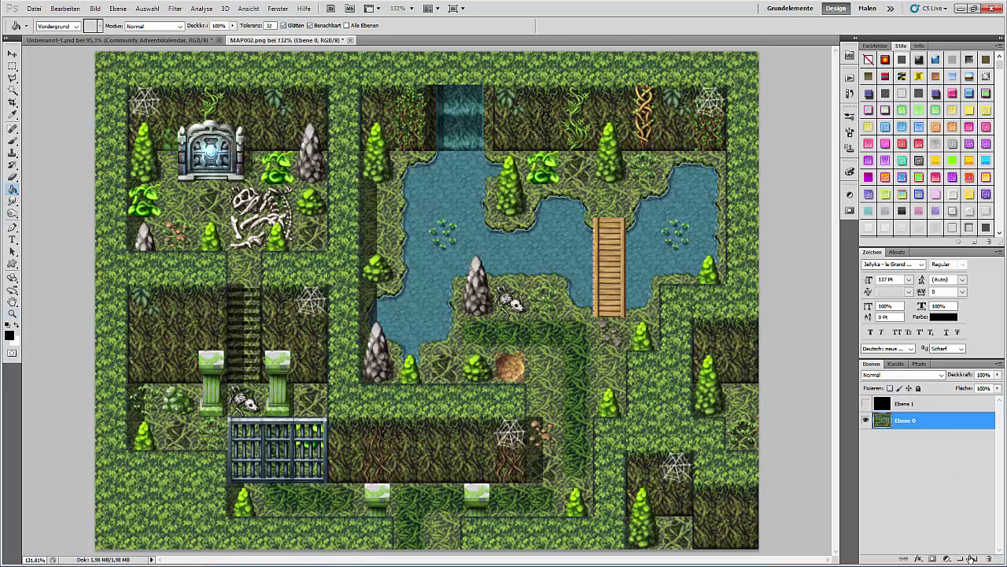
pyautogui.click(975, 558)
pyautogui.click(9, 336)
pyautogui.click(544, 258)
pyautogui.click(322, 195)
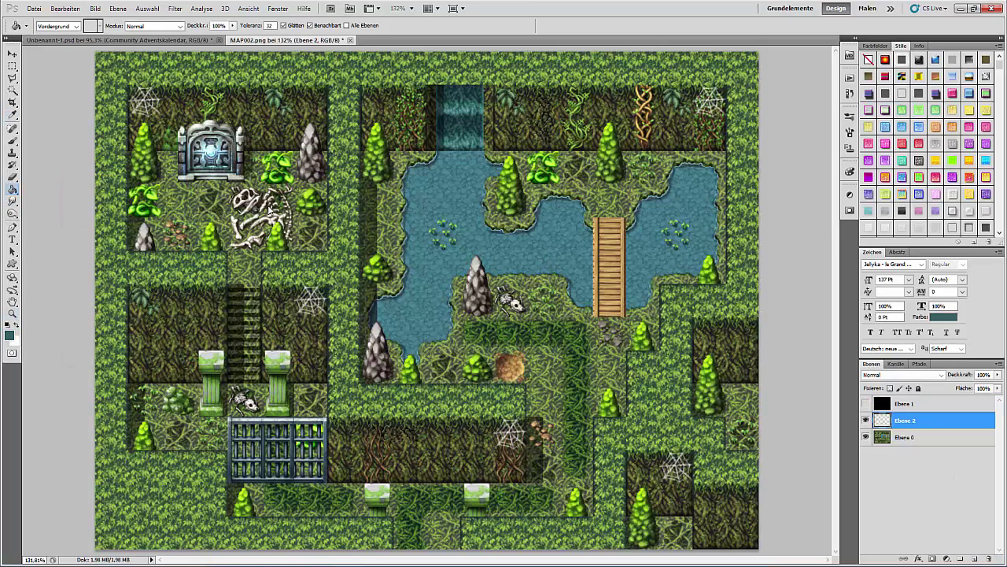
# - Paint over the waterfall and all pond water with a soft 65 px brush and set the layer's blend mode to Weiches Licht
pyautogui.click(12, 142)
pyautogui.click(53, 25)
pyautogui.scroll(3, 380, 360)
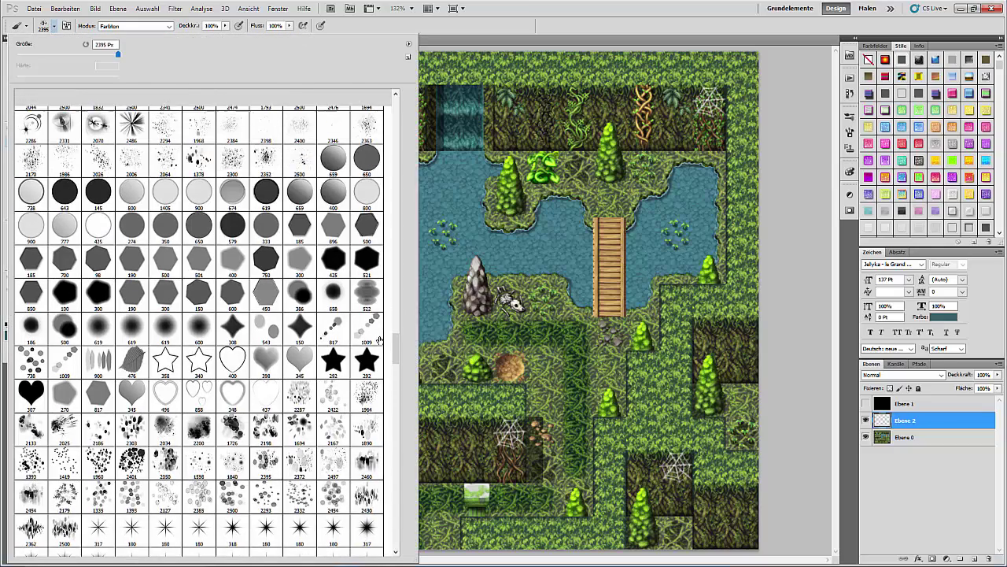
pyautogui.moveTo(396, 350); pyautogui.dragTo(395, 96)
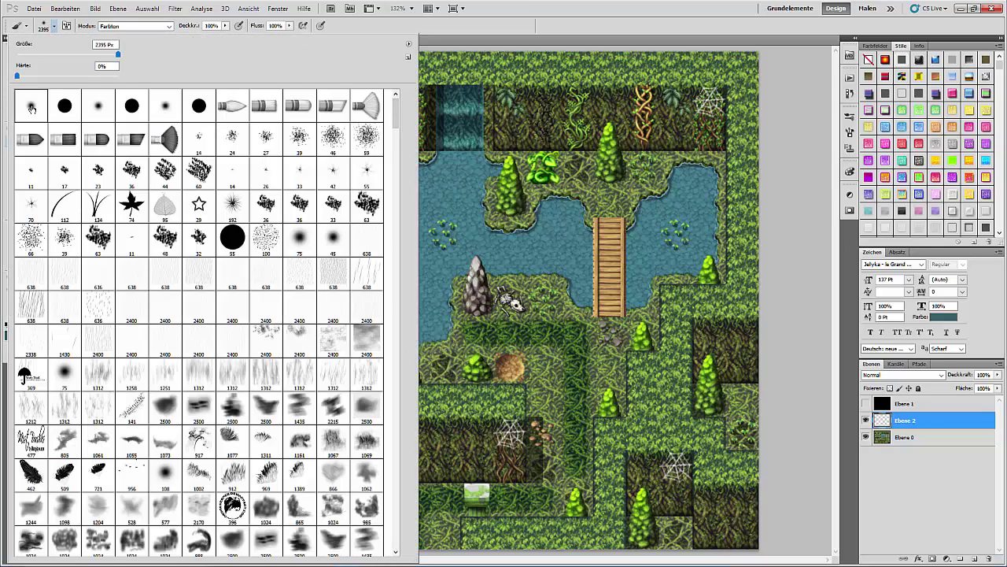
pyautogui.moveTo(551, 236)
pyautogui.mouseDown()
pyautogui.moveTo(548, 212)
pyautogui.moveTo(569, 235)
pyautogui.moveTo(581, 299)
pyautogui.moveTo(494, 251)
pyautogui.moveTo(518, 241)
pyautogui.moveTo(457, 189)
pyautogui.moveTo(471, 164)
pyautogui.moveTo(417, 181)
pyautogui.moveTo(418, 246)
pyautogui.moveTo(378, 301)
pyautogui.moveTo(403, 302)
pyautogui.moveTo(412, 334)
pyautogui.moveTo(435, 265)
pyautogui.mouseUp()
pyautogui.moveTo(469, 204); pyautogui.dragTo(454, 120)
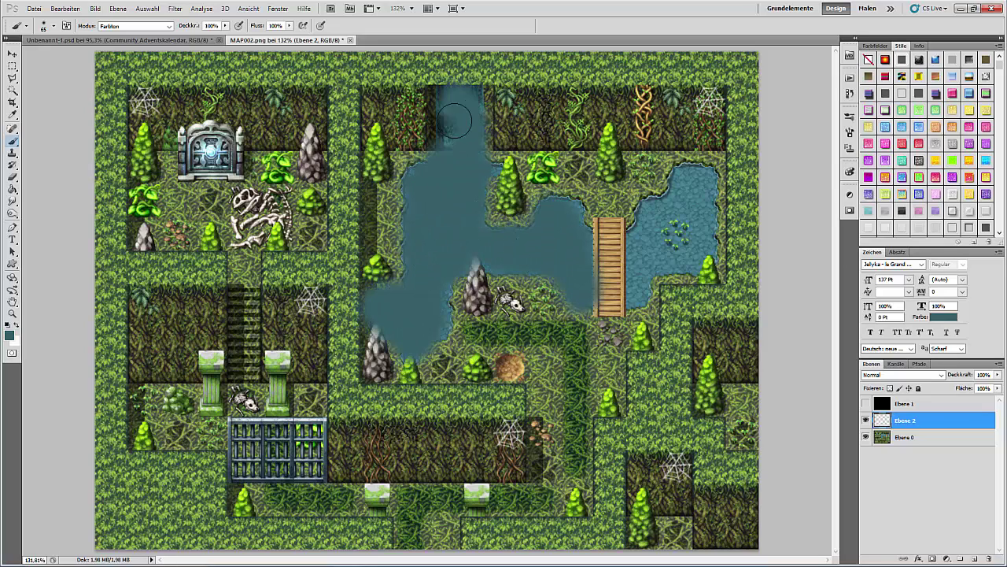
pyautogui.moveTo(687, 260)
pyautogui.mouseDown()
pyautogui.moveTo(632, 236)
pyautogui.moveTo(639, 277)
pyautogui.moveTo(693, 252)
pyautogui.moveTo(704, 210)
pyautogui.moveTo(679, 181)
pyautogui.moveTo(670, 253)
pyautogui.mouseUp()
pyautogui.click(903, 375)
pyautogui.click(901, 230)
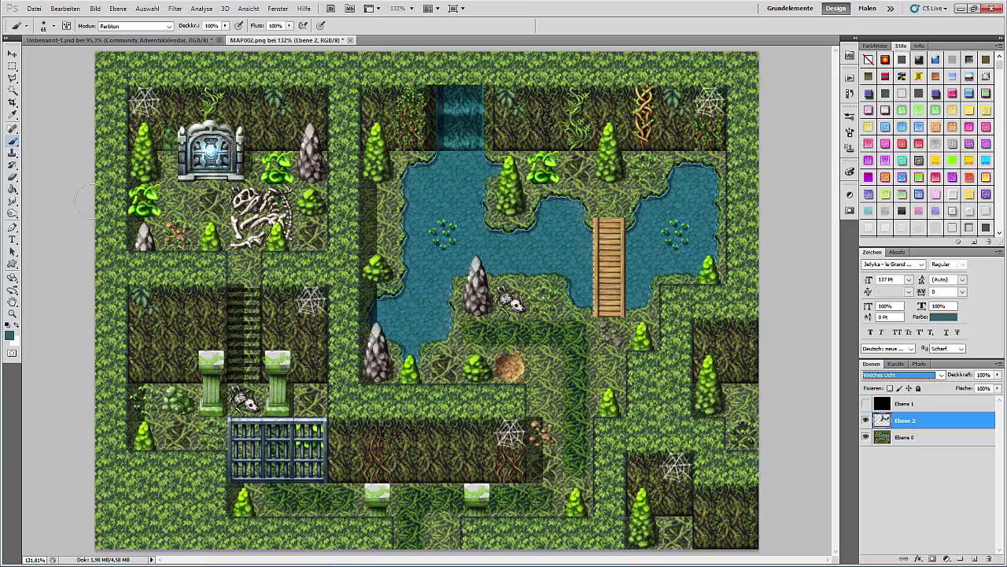
# - Set the brush size to 200 px and paint a pale cyan #d1f7fb glow in front of the stone gate
pyautogui.click(54, 26)
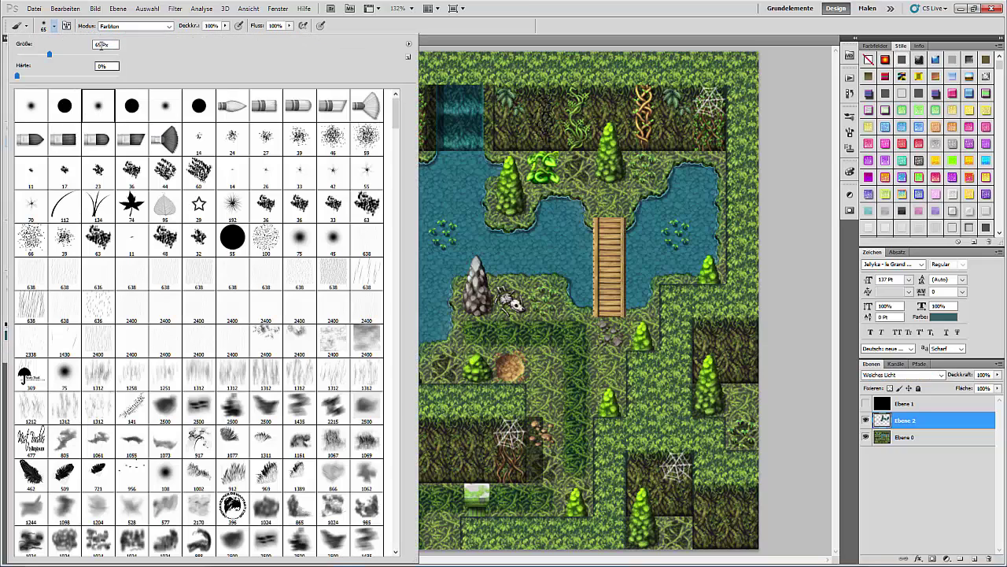
pyautogui.click(549, 4)
pyautogui.click(202, 159)
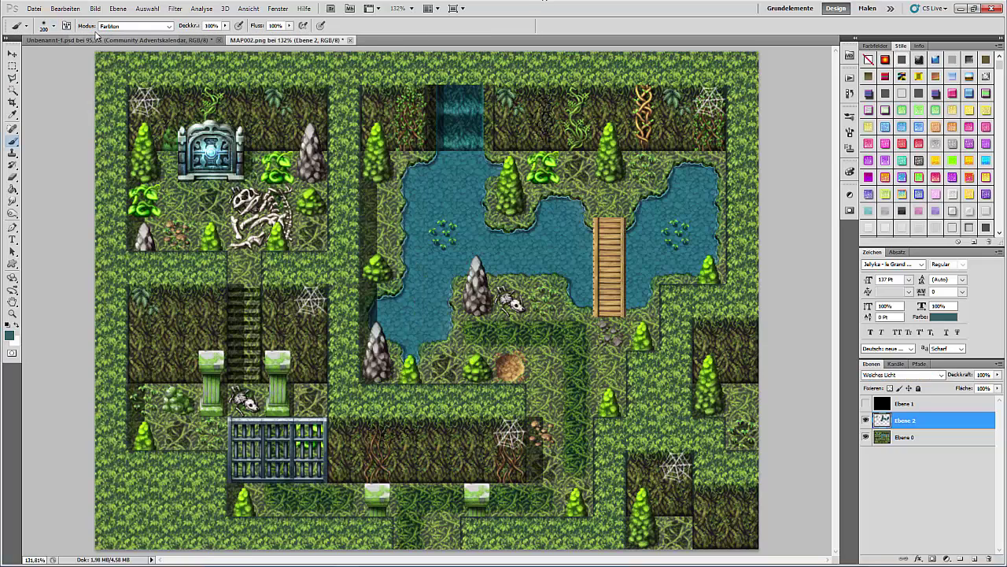
pyautogui.click(66, 9)
pyautogui.click(74, 38)
pyautogui.click(10, 335)
pyautogui.click(16, 204)
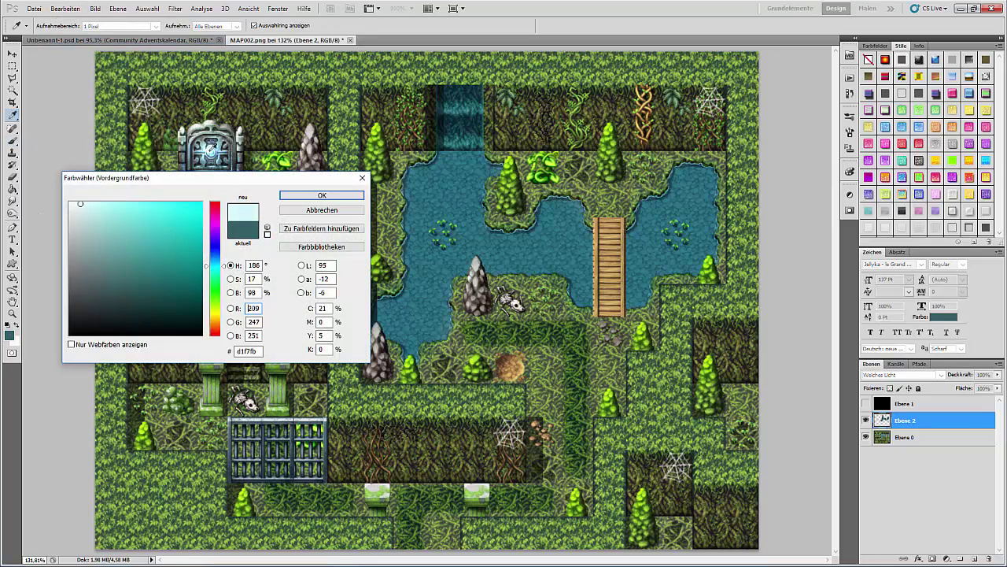
pyautogui.click(322, 197)
pyautogui.click(208, 210)
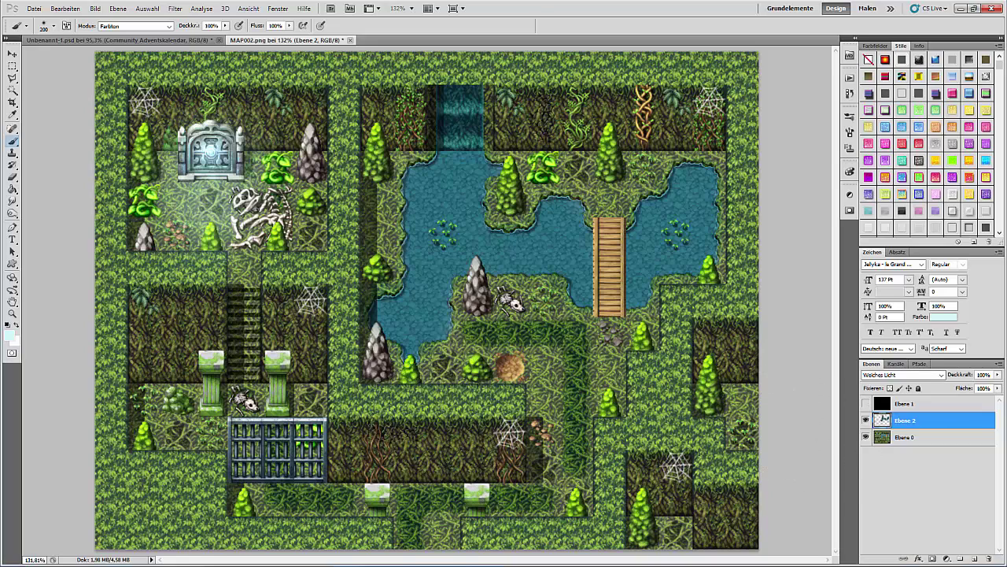
# - Check the events in RPG Maker MV, then paint a plant-green glow below the gate on a new layer blended with Weiches Licht
pyautogui.click(502, 555)
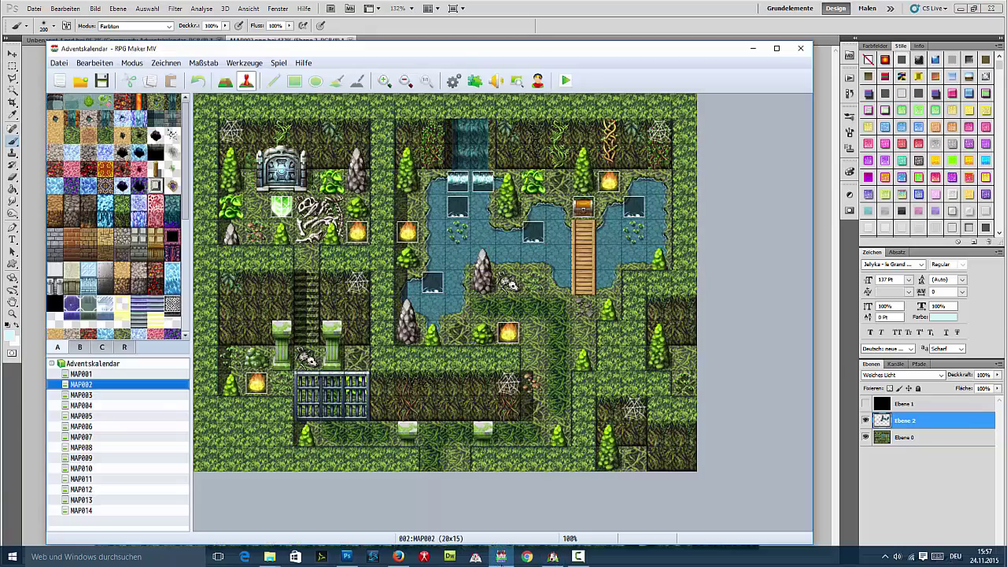
pyautogui.click(502, 559)
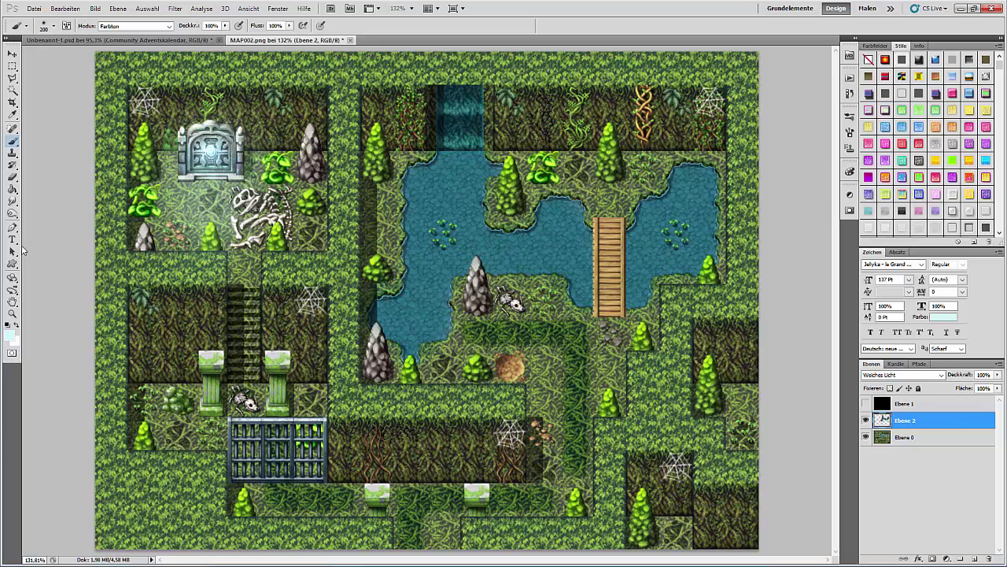
pyautogui.click(977, 558)
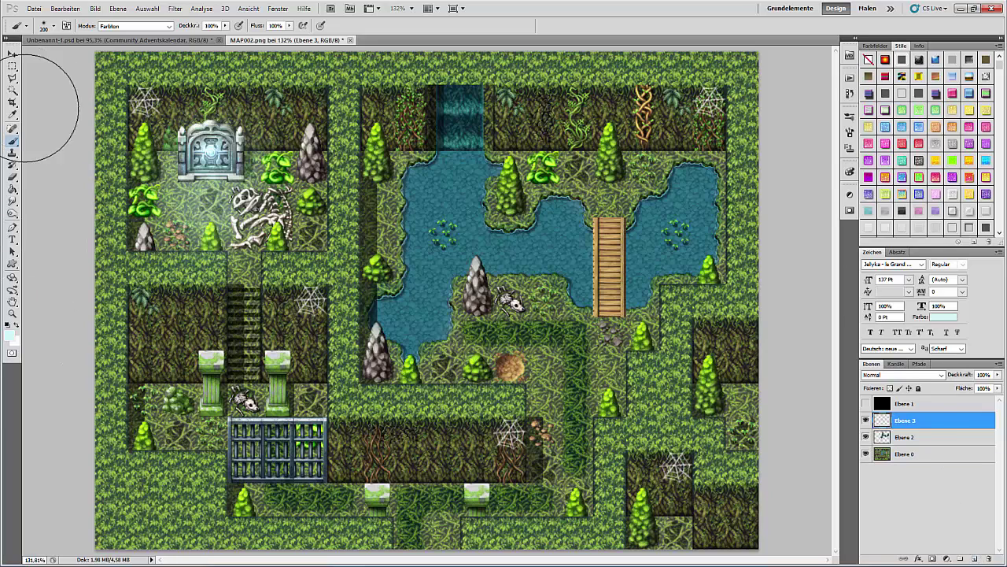
pyautogui.keyDown('alt'); pyautogui.click(140, 186); pyautogui.keyUp('alt')
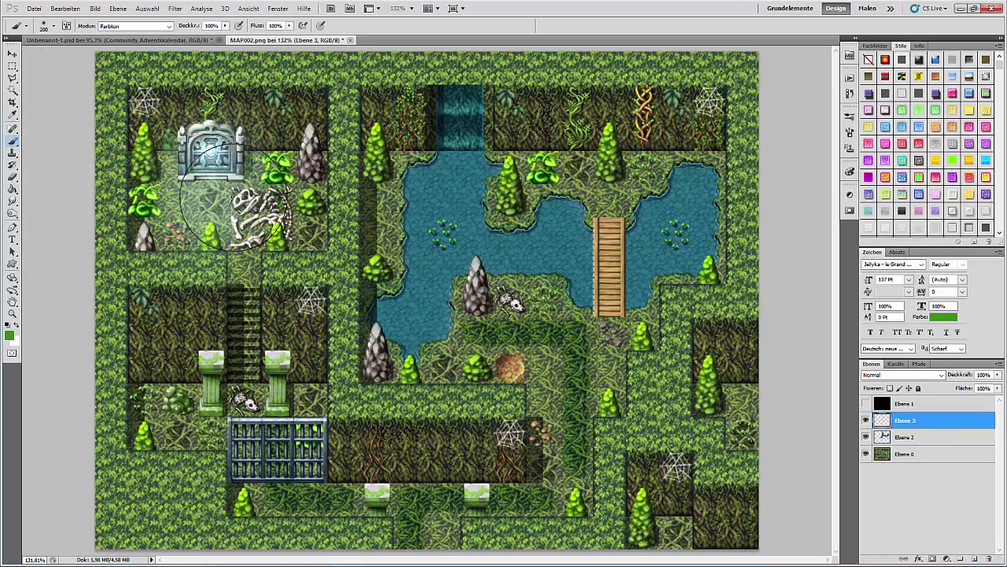
pyautogui.moveTo(211, 203); pyautogui.dragTo(297, 214)
pyautogui.click(889, 375)
pyautogui.click(889, 250)
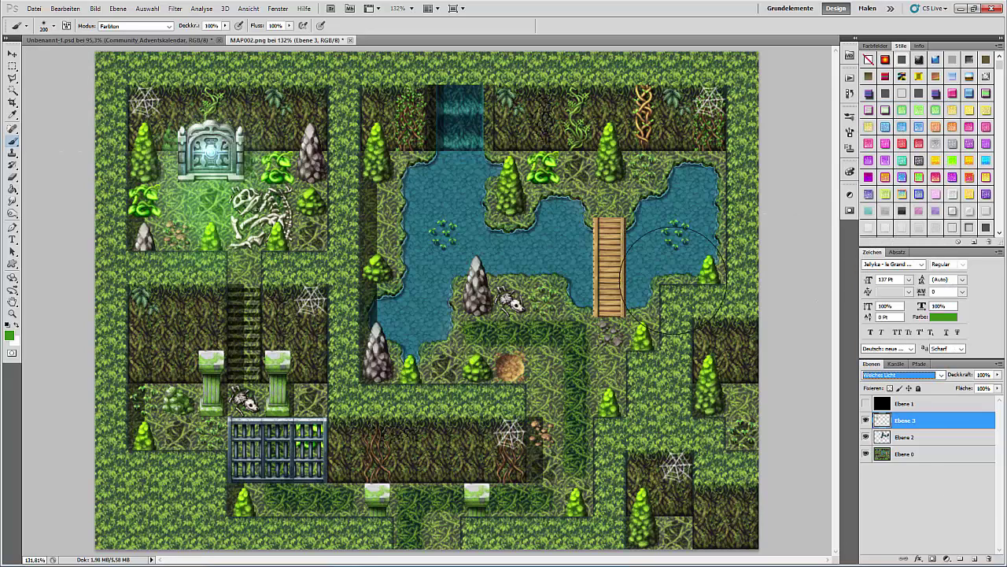
# - Set the foreground colour to dark red #8c1414 and paint a glow on the bank west of the pond
pyautogui.click(10, 336)
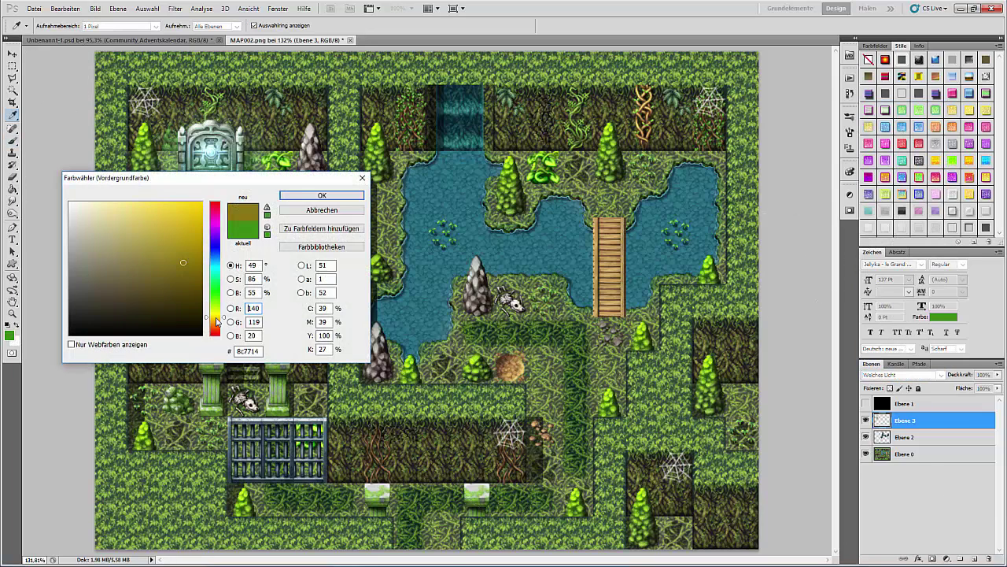
pyautogui.moveTo(217, 321); pyautogui.dragTo(221, 340)
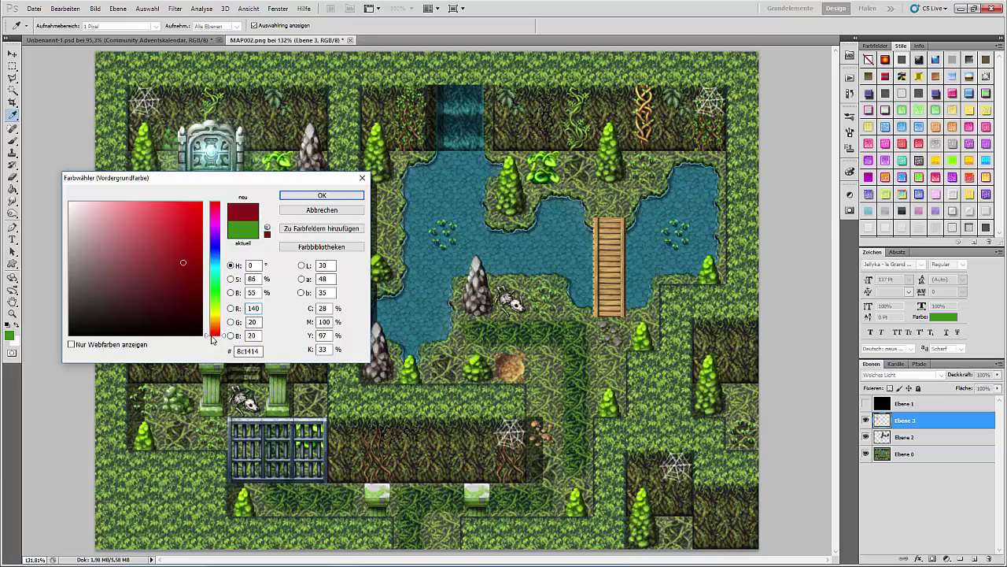
pyautogui.click(320, 196)
pyautogui.moveTo(387, 192); pyautogui.dragTo(385, 256)
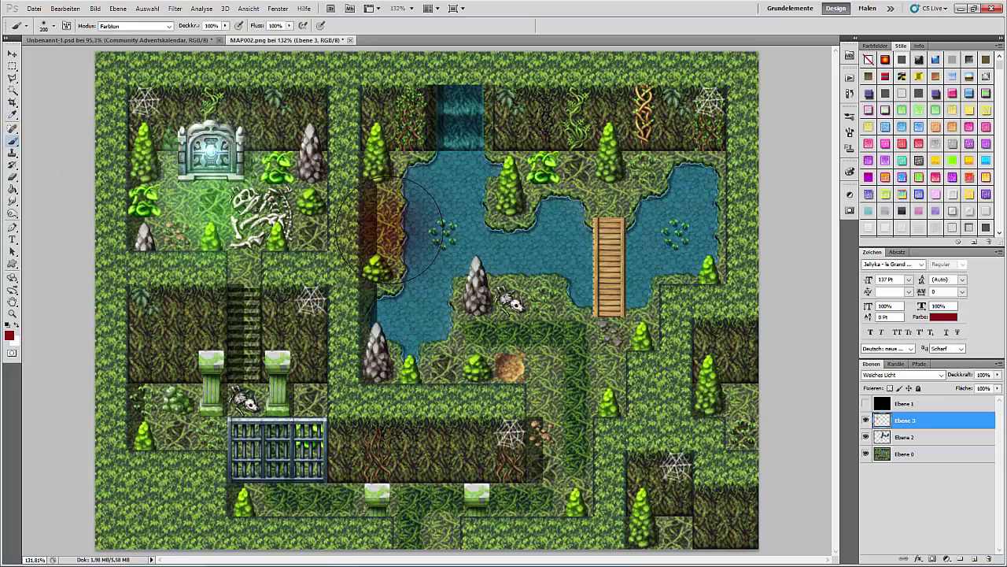
# - Compare with the fire events in RPG Maker MV, undo the misplaced stroke and dab a dark red glow over the brown pit
pyautogui.moveTo(428, 358); pyautogui.dragTo(477, 365)
pyautogui.click(504, 557)
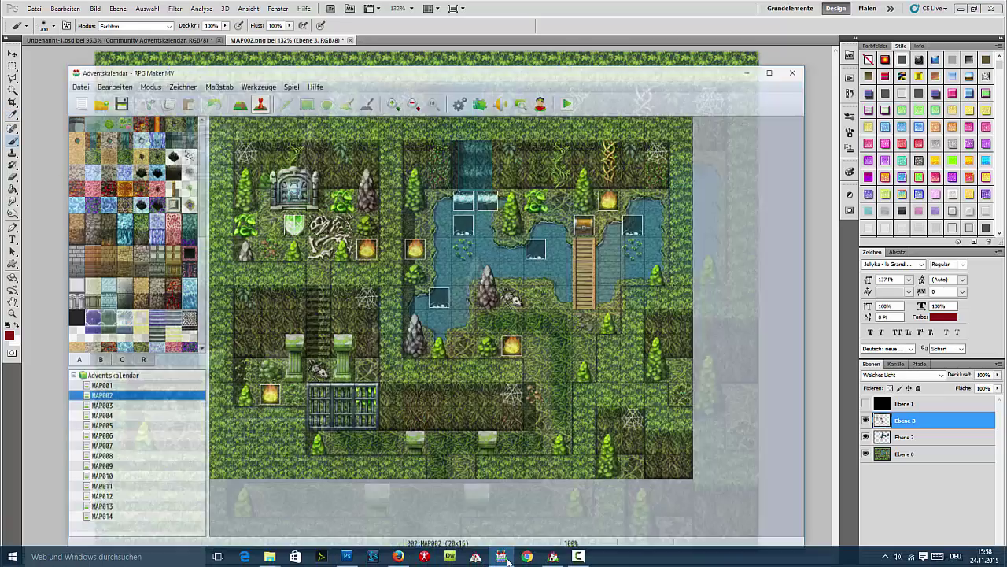
pyautogui.click(504, 557)
pyautogui.click(66, 9)
pyautogui.click(74, 39)
pyautogui.click(519, 365)
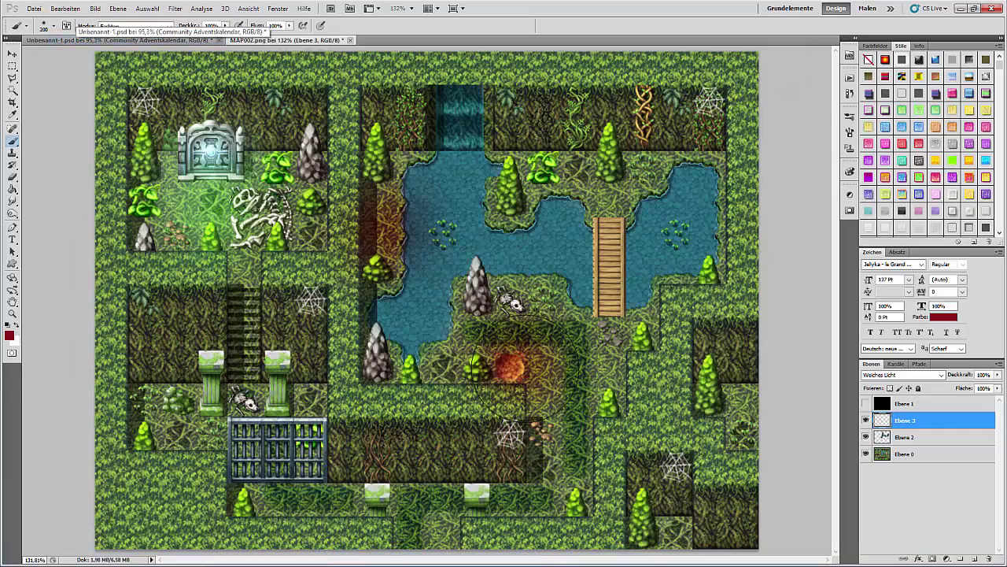
# - Dab dark red glows west of the pillars, beside the bones and below the vines northeast of the pond, matching the fire events
pyautogui.moveTo(386, 561)
pyautogui.click(505, 559)
pyautogui.click(505, 559)
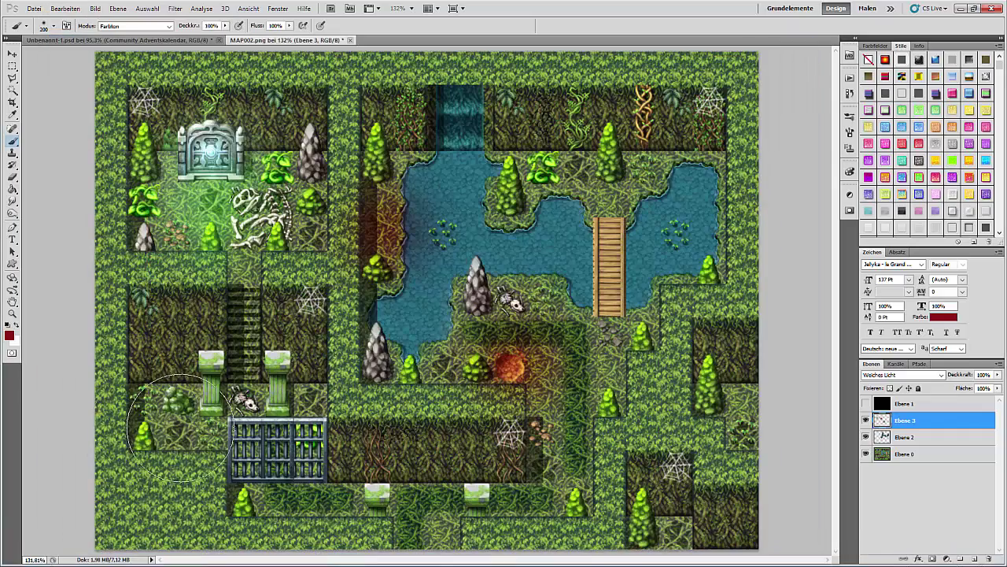
pyautogui.click(184, 426)
pyautogui.click(500, 556)
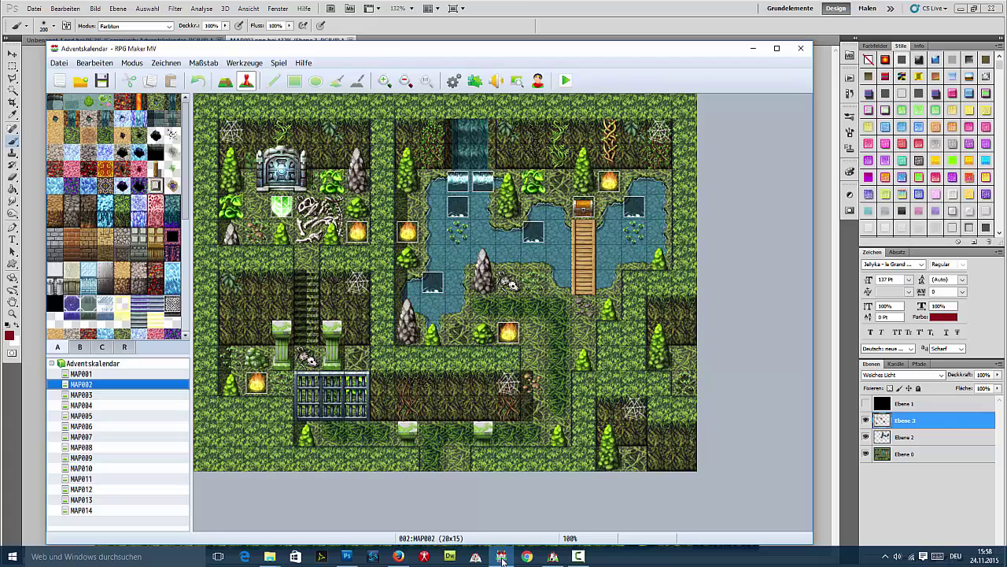
pyautogui.click(502, 556)
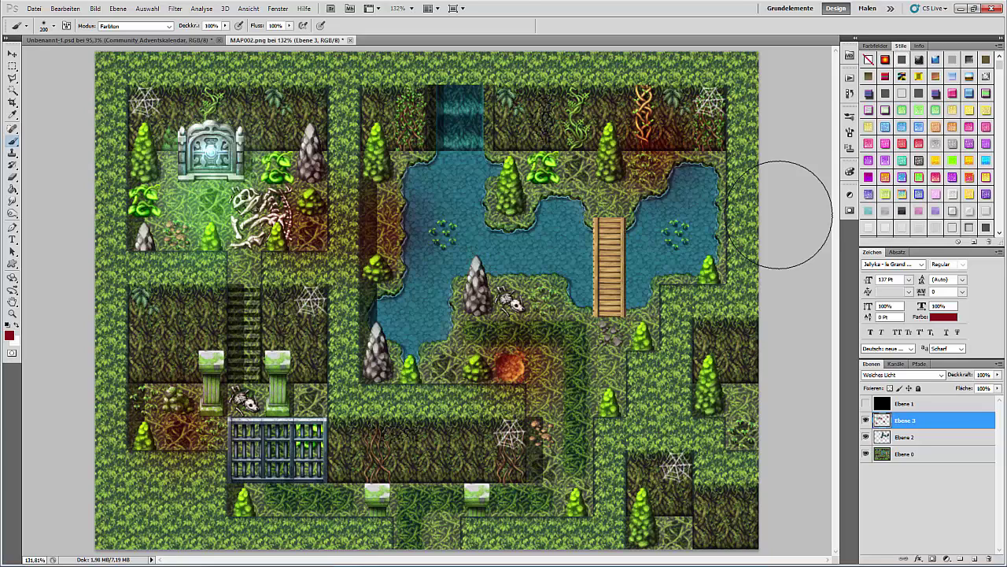
# - Pick a yellow swatch, set the brush size to 150 px and dab yellow over the centres of the red fire glows
pyautogui.click(863, 46)
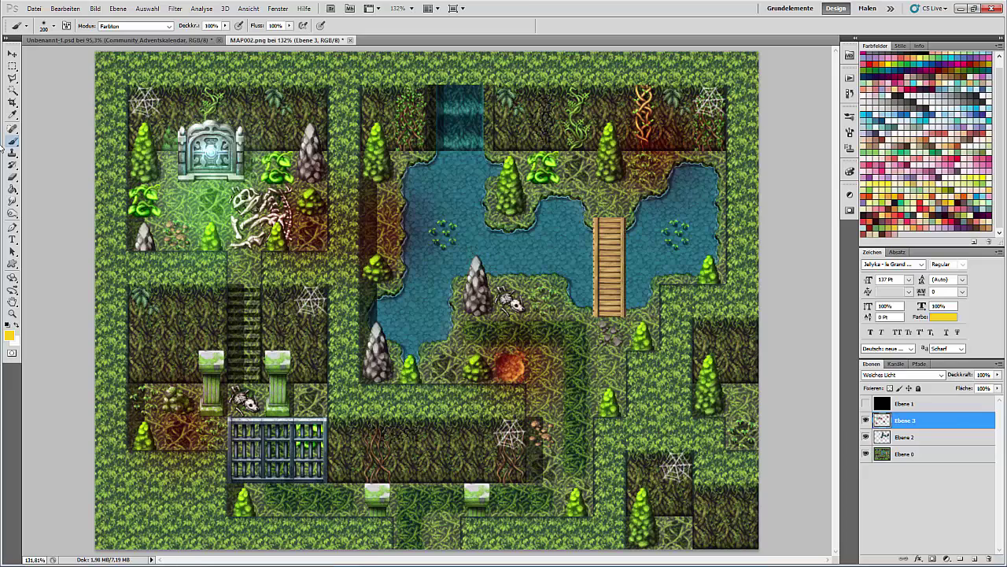
pyautogui.click(53, 26)
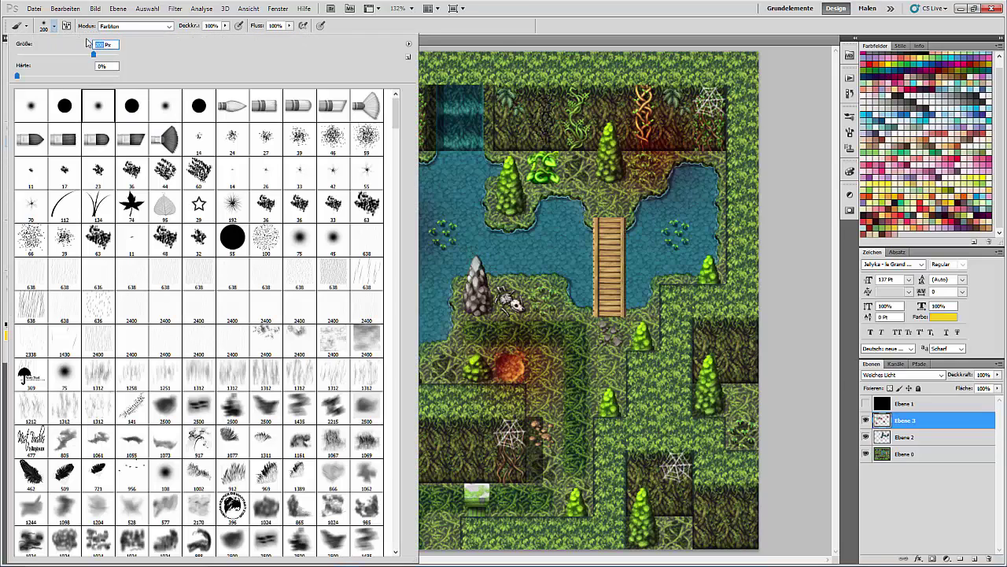
pyautogui.press('Return')
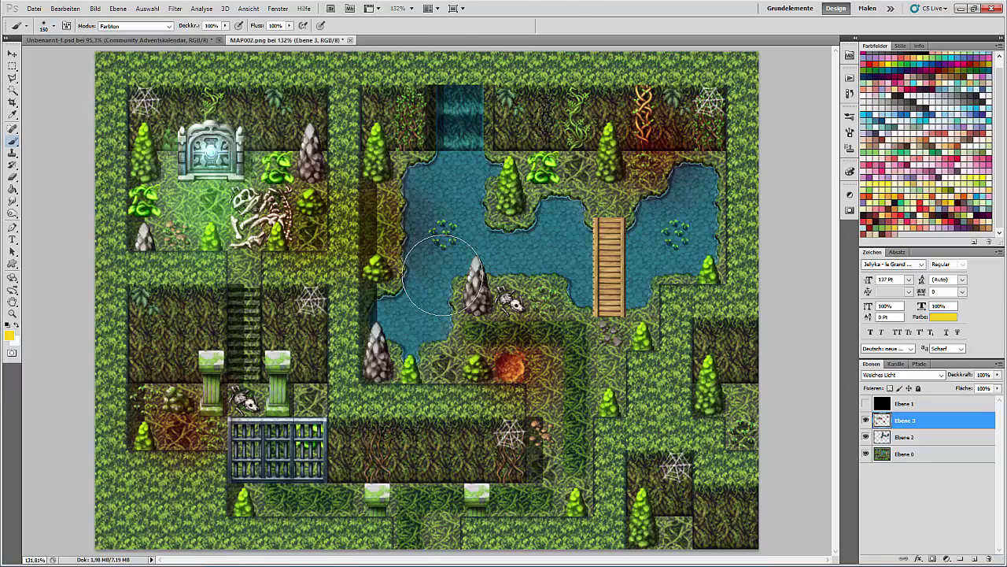
pyautogui.moveTo(177, 441); pyautogui.dragTo(190, 437)
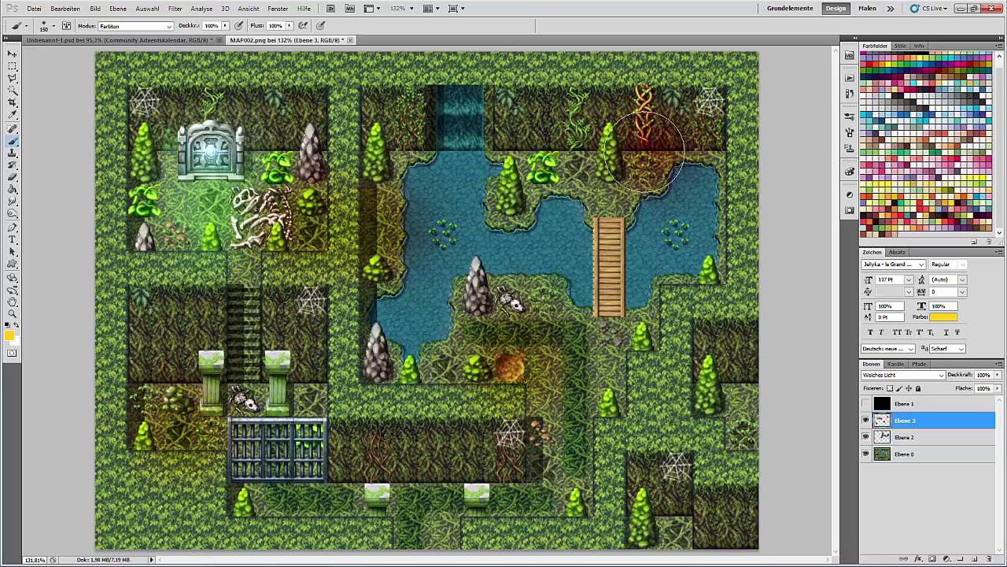
pyautogui.click(644, 149)
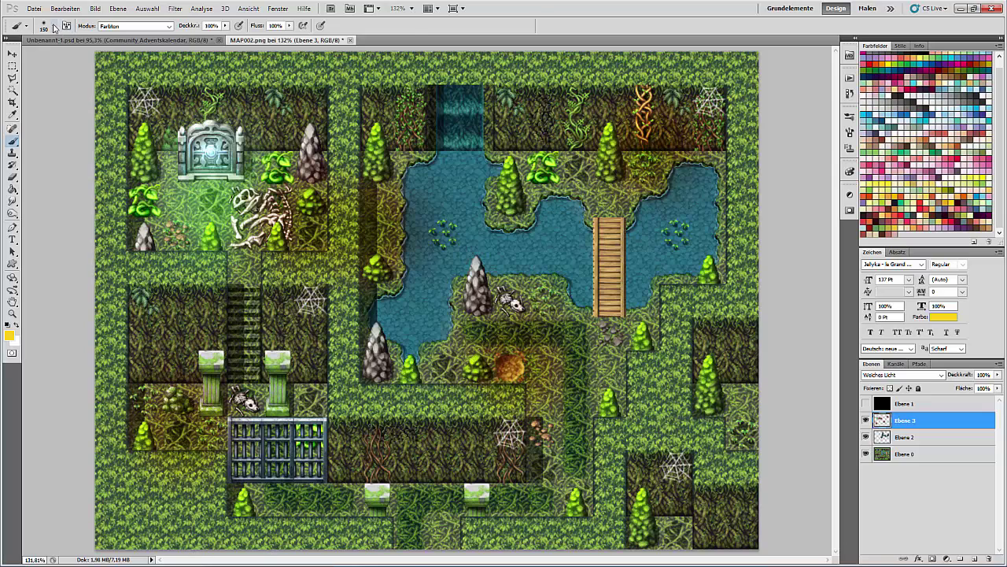
# - Set the brush size to 100 px and choose a pale yellow foreground colour for the fire glows
pyautogui.click(54, 27)
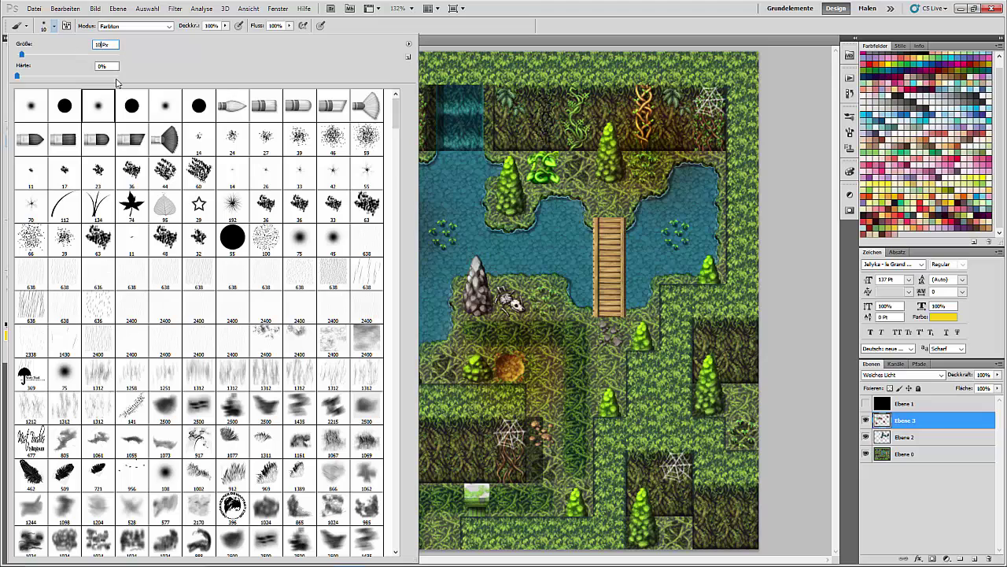
pyautogui.write('0')
pyautogui.press('Return')
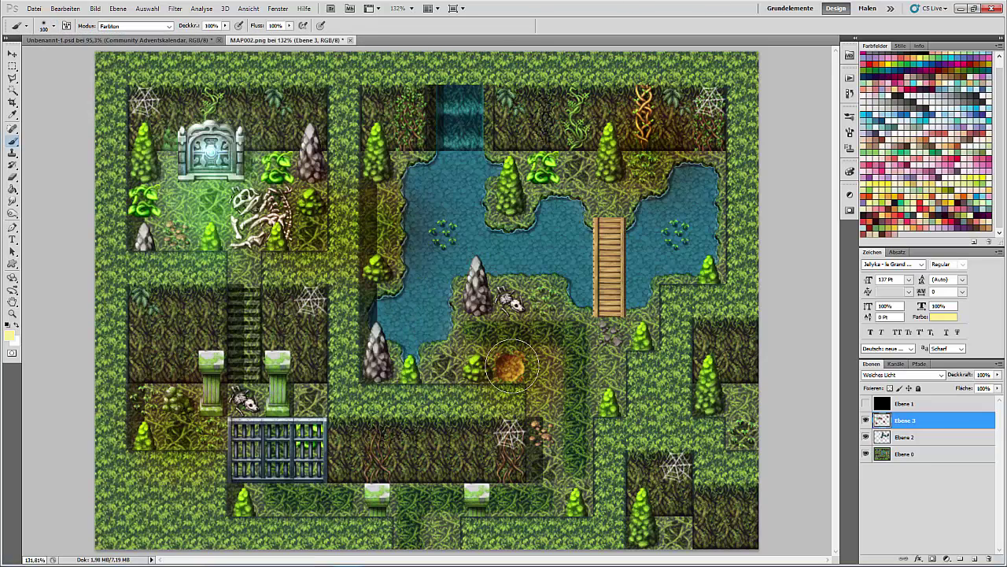
# - Hide the map layer, merge the glow layer Ebene 3 into Ebene 2 and reapply the last filter to soften the lights
pyautogui.click(866, 453)
pyautogui.click(911, 438)
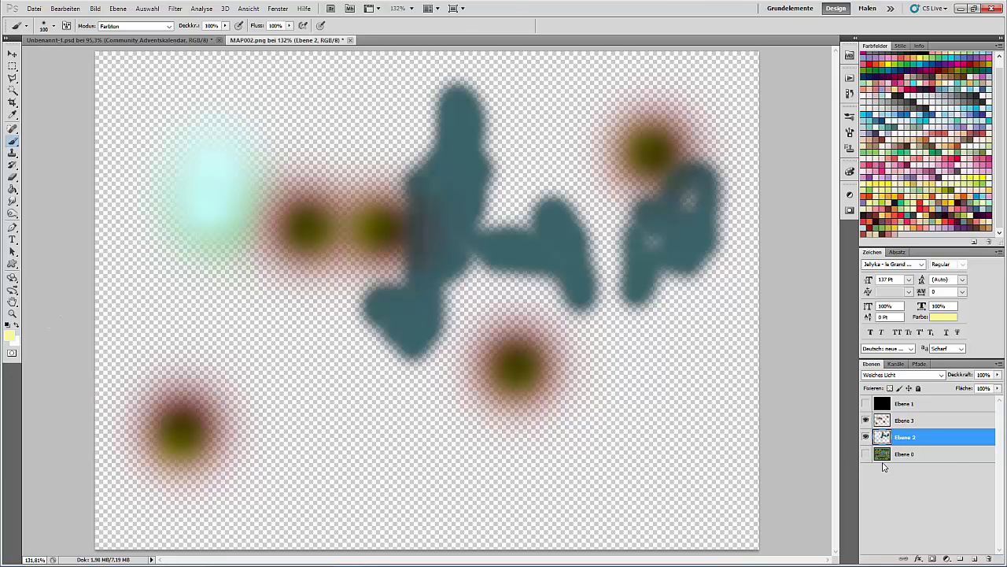
pyautogui.click(913, 422)
pyautogui.hotkey('ctrl', 'e')
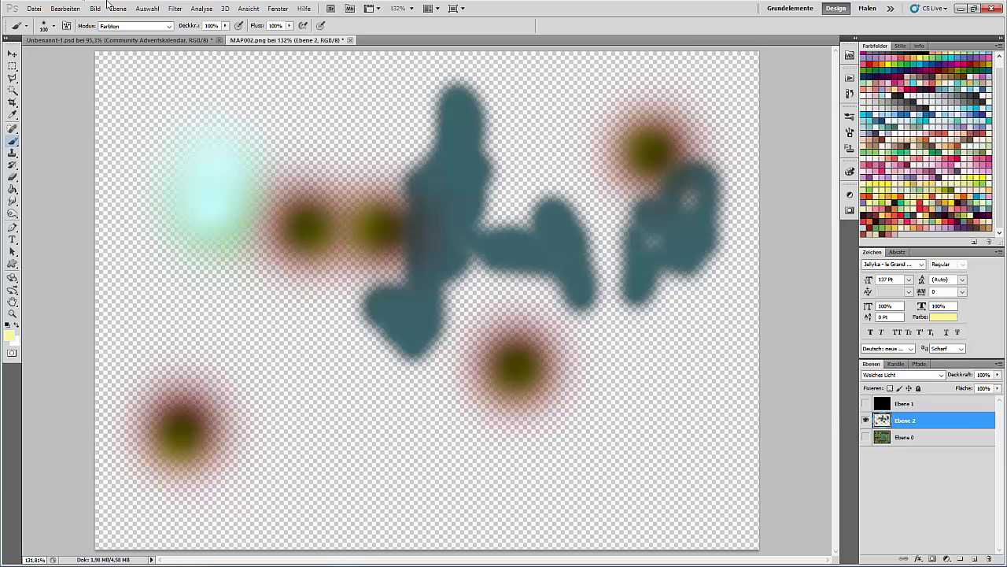
pyautogui.click(177, 9)
pyautogui.click(210, 20)
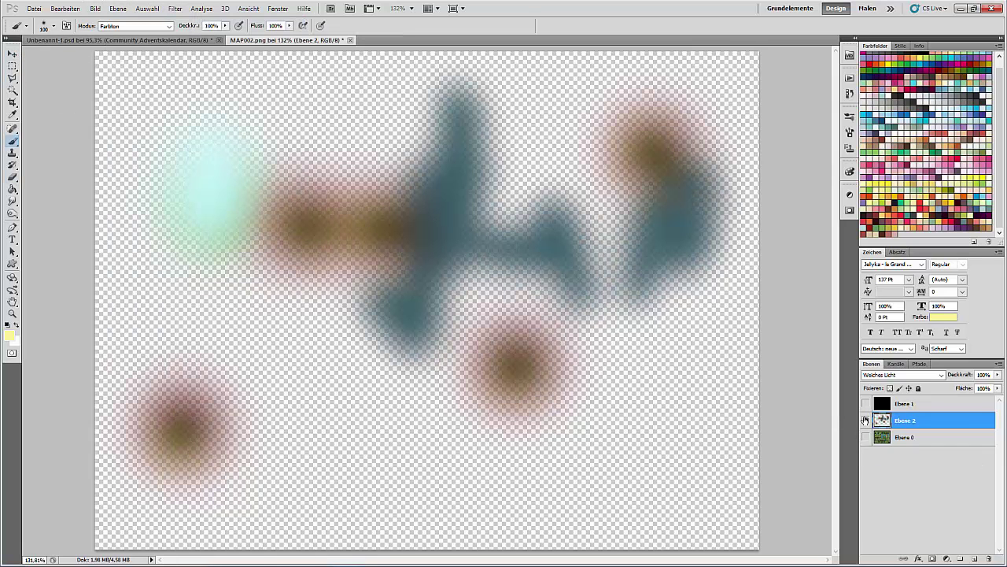
# - Cut the shape of Ebene 2's lights out of the black Ebene 1, then deselect and soften Ebene 1 with the last filter
pyautogui.keyDown('ctrl'); pyautogui.click(882, 420); pyautogui.keyUp('ctrl')
pyautogui.click(885, 404)
pyautogui.click(866, 403)
pyautogui.press('Delete')
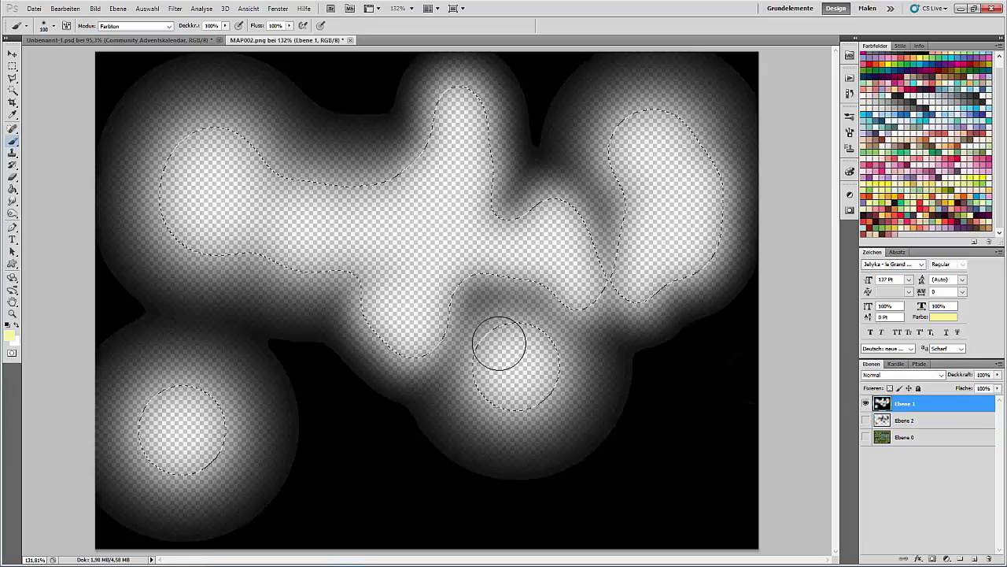
pyautogui.hotkey('ctrl', 'd')
pyautogui.click(172, 10)
pyautogui.click(210, 19)
pyautogui.press('v')
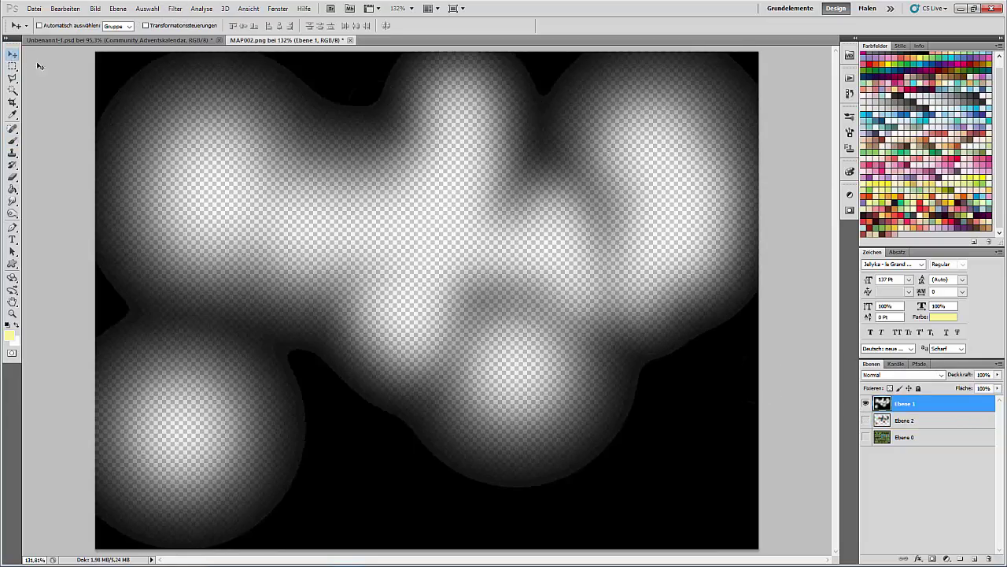
# - Show only Ebene 2 and export it for web as a transparent PNG-24 named light2-1 in the pictures folder
pyautogui.keyDown('alt'); pyautogui.click(865, 420); pyautogui.keyUp('alt')
pyautogui.click(34, 8)
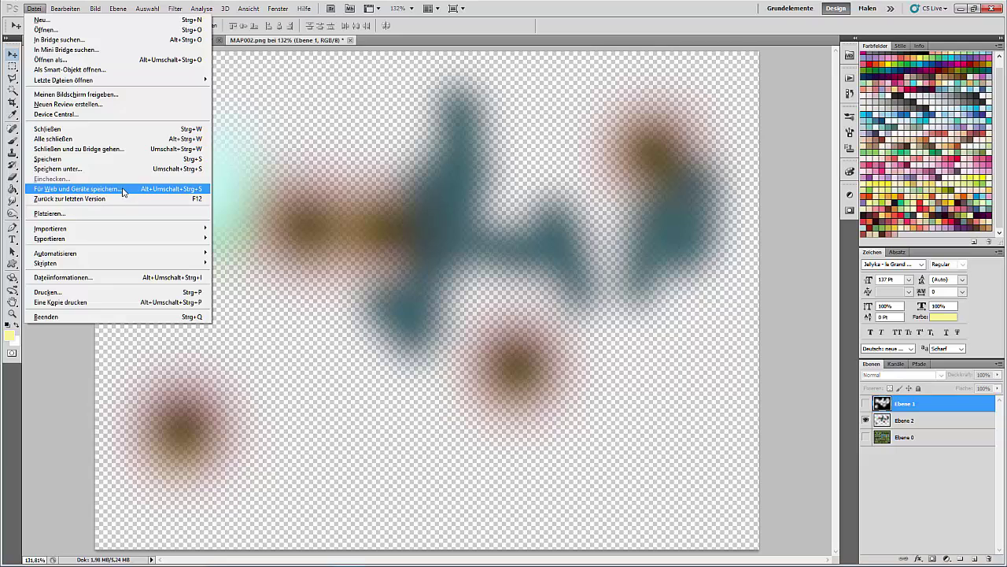
pyautogui.click(123, 190)
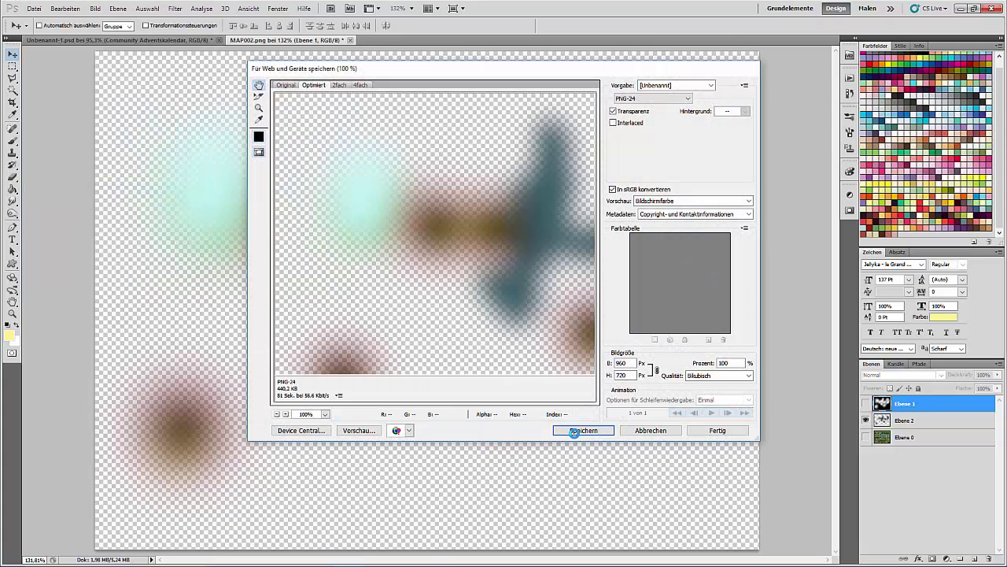
pyautogui.click(583, 430)
pyautogui.write('light')
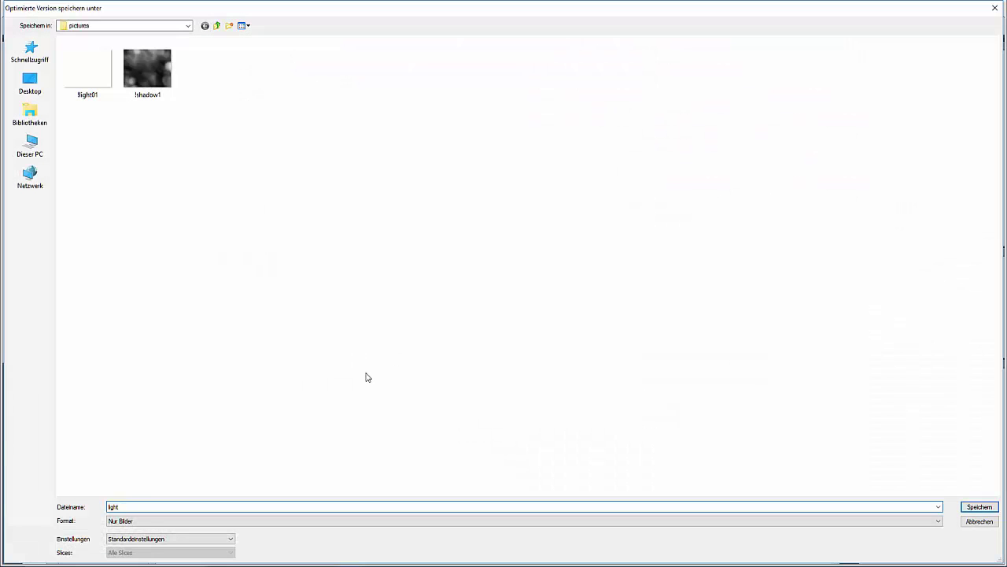
pyautogui.write('2-')
pyautogui.press('Return')
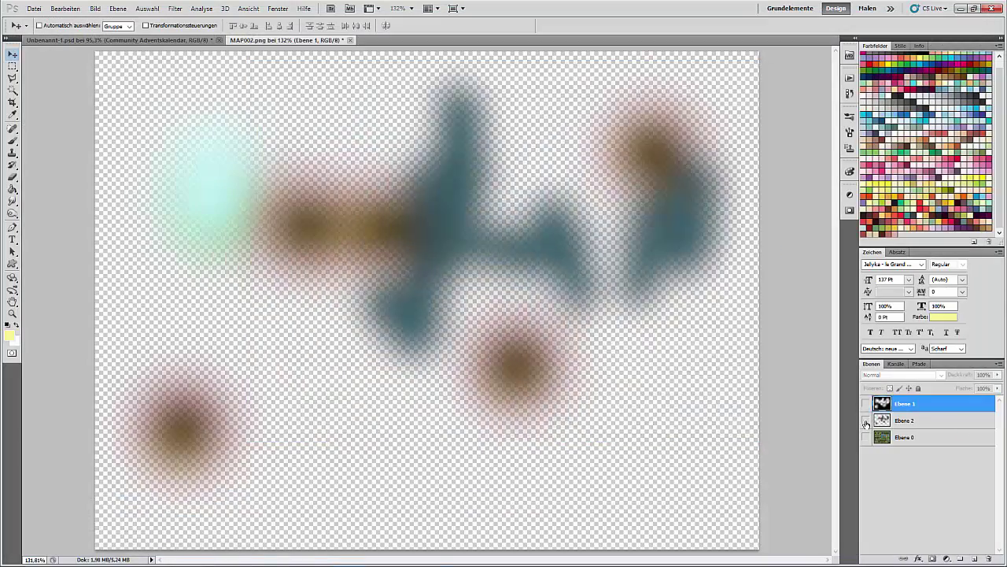
# - Show only the black Ebene 1 and export it for web as shadow2-1 in the pictures folder
pyautogui.click(866, 421)
pyautogui.click(867, 404)
pyautogui.click(36, 9)
pyautogui.click(81, 191)
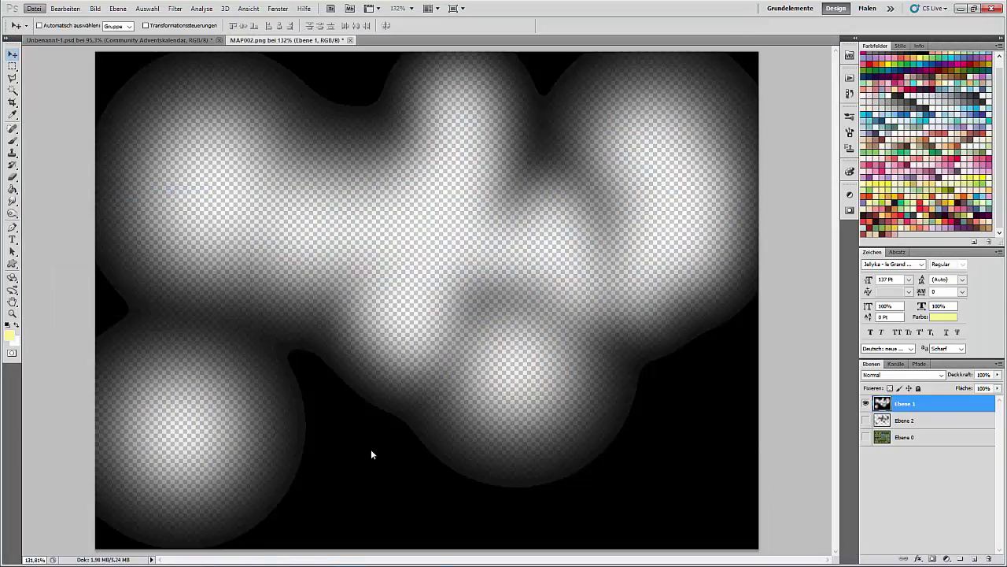
pyautogui.click(578, 431)
pyautogui.write('l')
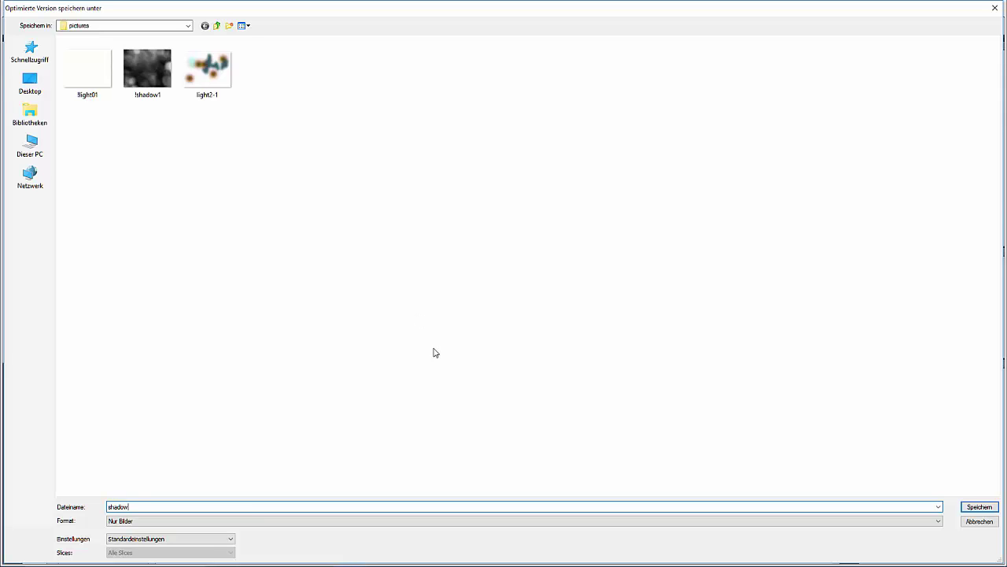
pyautogui.write('hadow2-1')
pyautogui.press('Return')
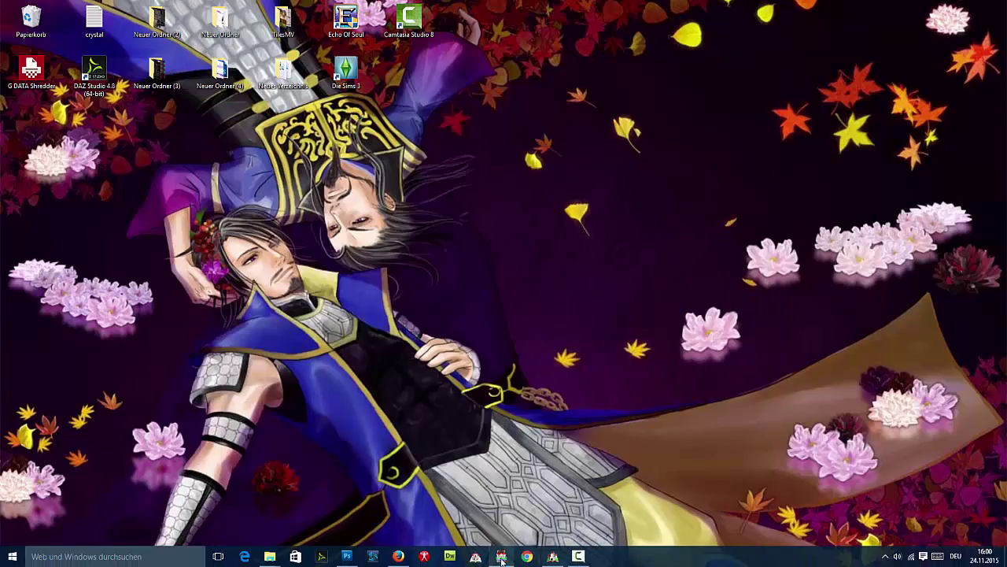
# - Switch to RPG Maker MV and create an event on tile 19,14 of MAP002 with the Parallel trigger
pyautogui.click(501, 557)
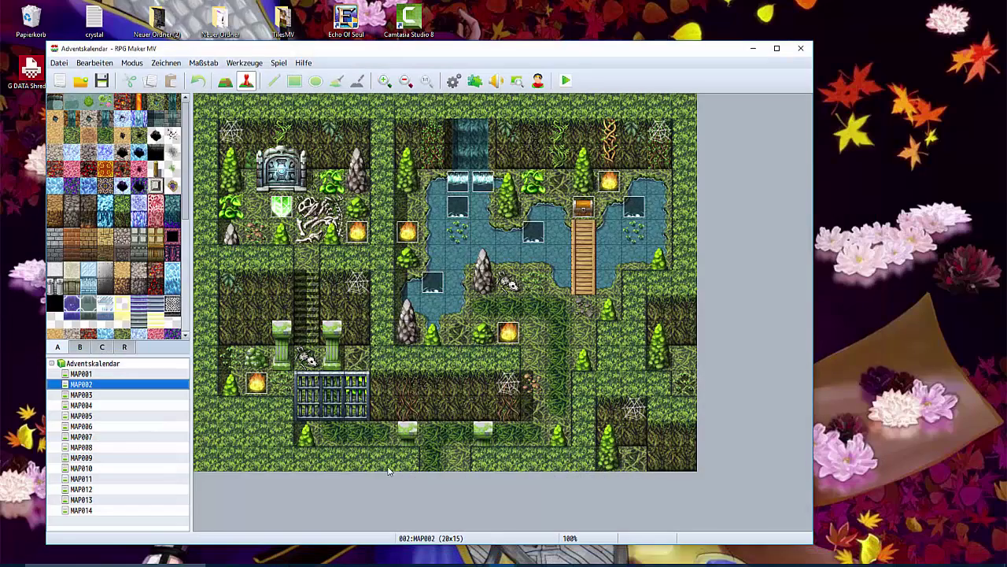
pyautogui.doubleClick(680, 484)
pyautogui.click(288, 446)
pyautogui.click(262, 508)
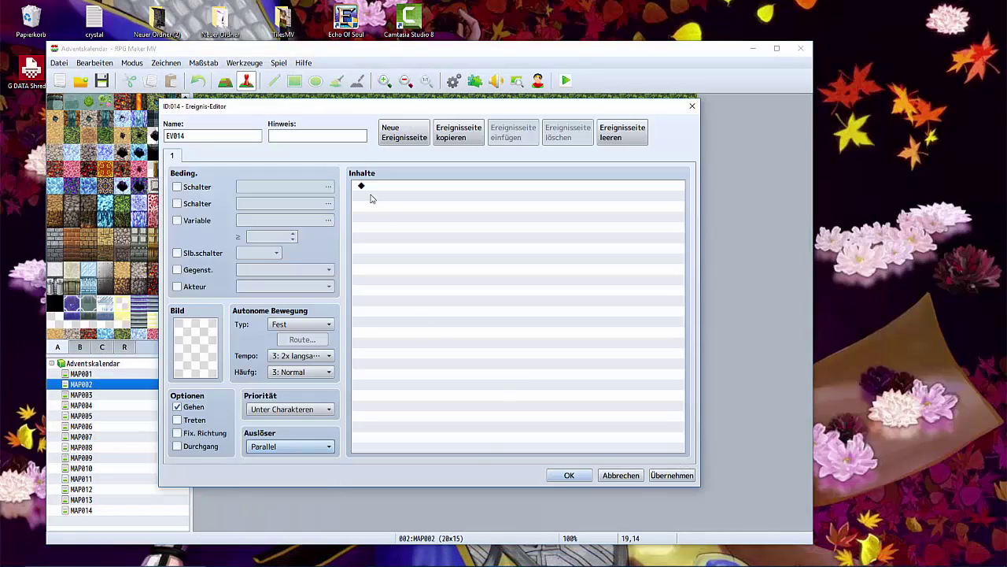
# - Add a Bild zeigen command showing light2-1 as picture 1 with opacity 200 and the Zusätzlich blend mode
pyautogui.doubleClick(370, 191)
pyautogui.click(394, 157)
pyautogui.click(411, 157)
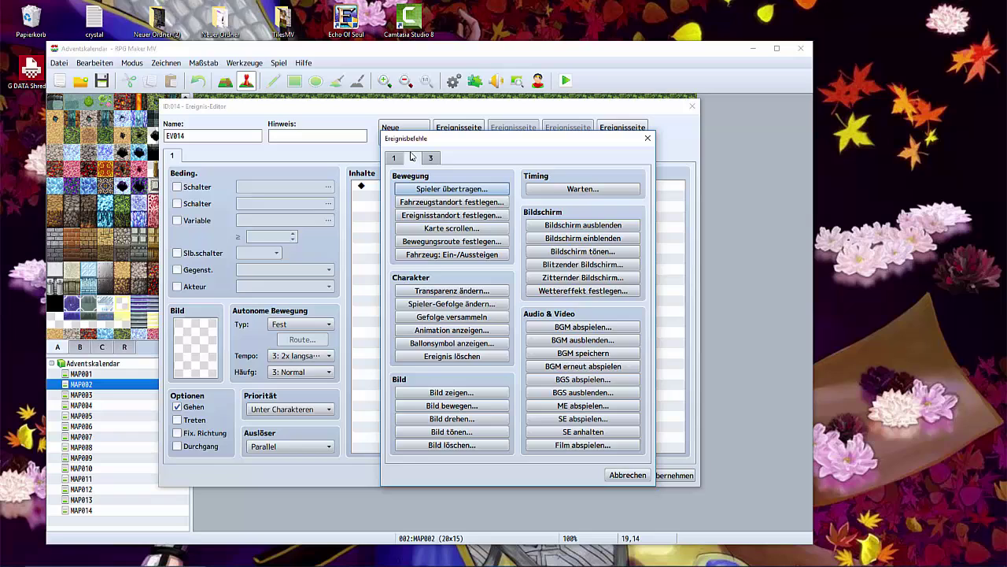
pyautogui.click(440, 395)
pyautogui.click(483, 243)
pyautogui.click(360, 219)
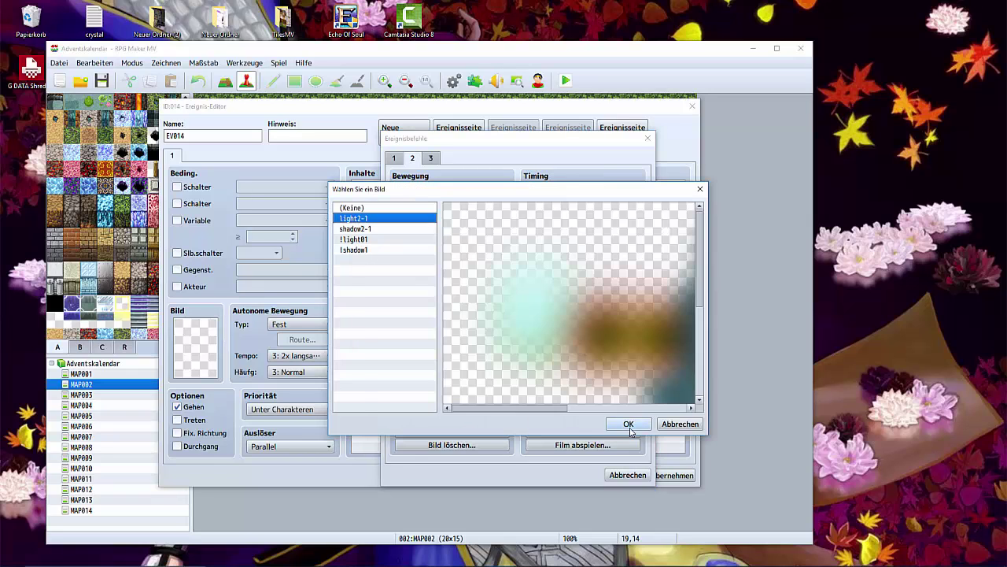
pyautogui.click(636, 423)
pyautogui.click(592, 391)
pyautogui.click(596, 402)
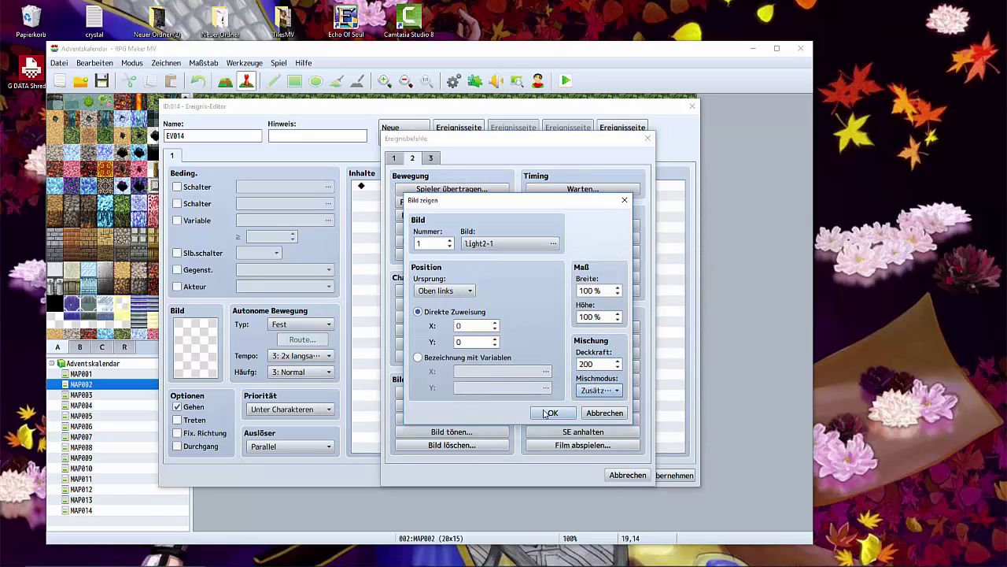
pyautogui.click(553, 412)
# - Add a second Bild zeigen command showing shadow2-1 with opacity 100 and the Normal blend mode
pyautogui.doubleClick(434, 197)
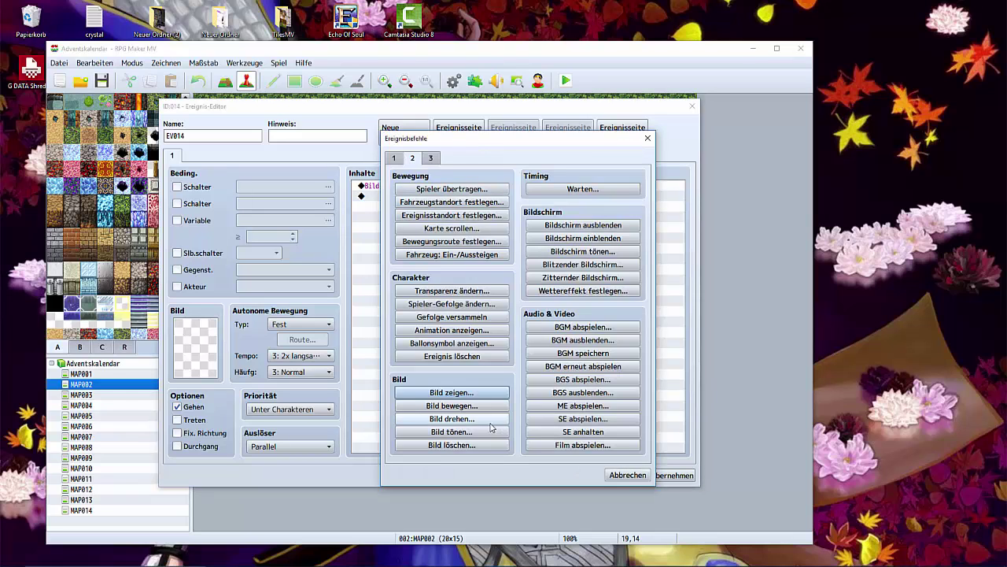
pyautogui.click(465, 392)
pyautogui.click(483, 244)
pyautogui.click(354, 226)
pyautogui.click(636, 423)
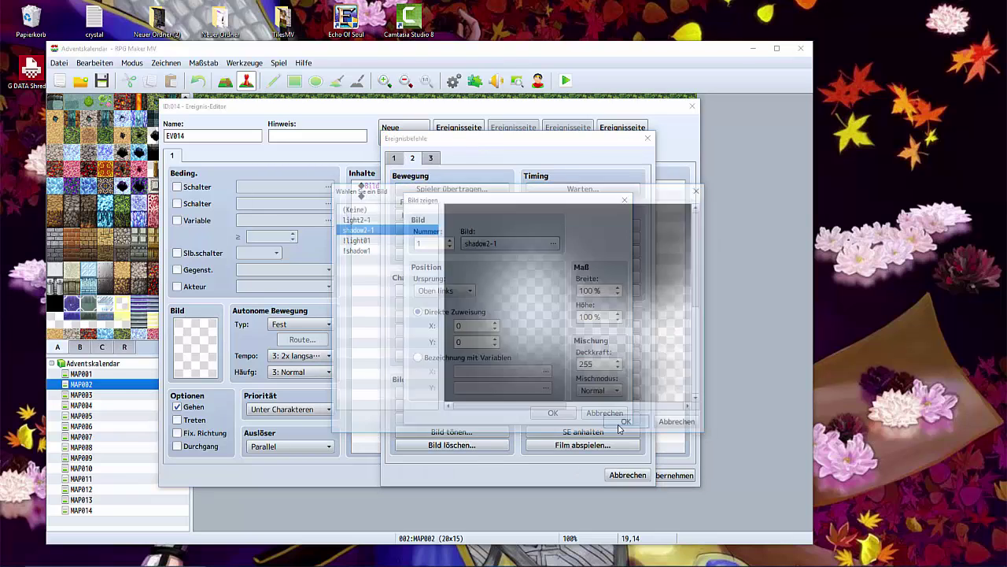
pyautogui.moveTo(598, 364); pyautogui.dragTo(562, 367)
pyautogui.click(554, 413)
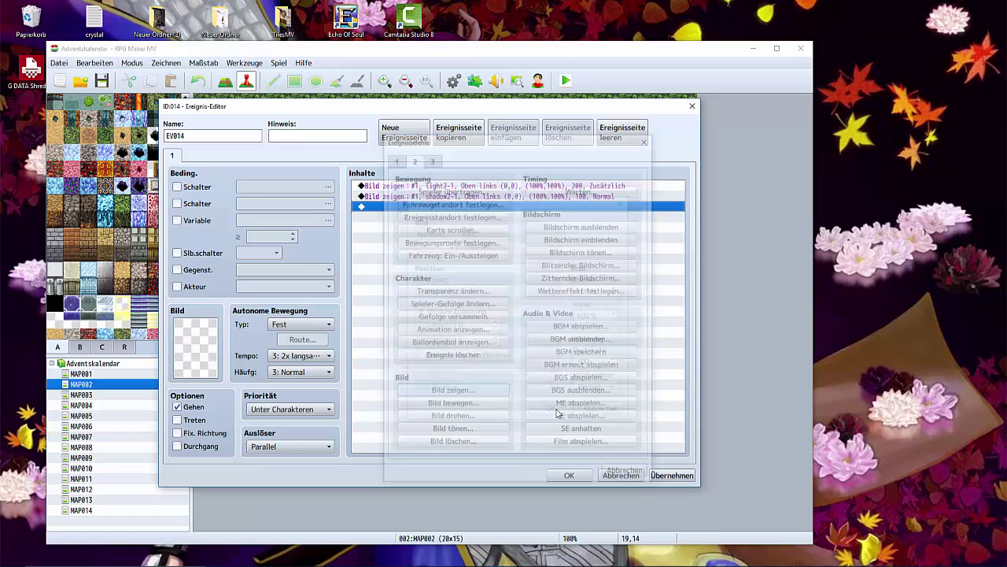
# - Set the picture number of the shadow2-1 command to 2 and save the event
pyautogui.rightClick(468, 197)
pyautogui.click(490, 217)
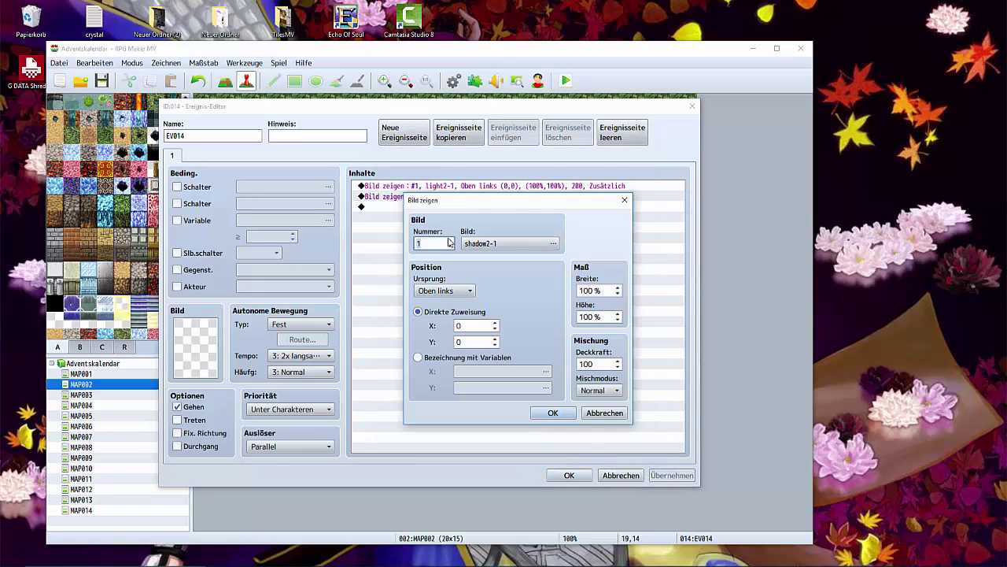
pyautogui.click(553, 414)
pyautogui.click(569, 475)
# - Set the player's start position on the bridge at tile 15,5 and playtest the map's lighting
pyautogui.rightClick(584, 238)
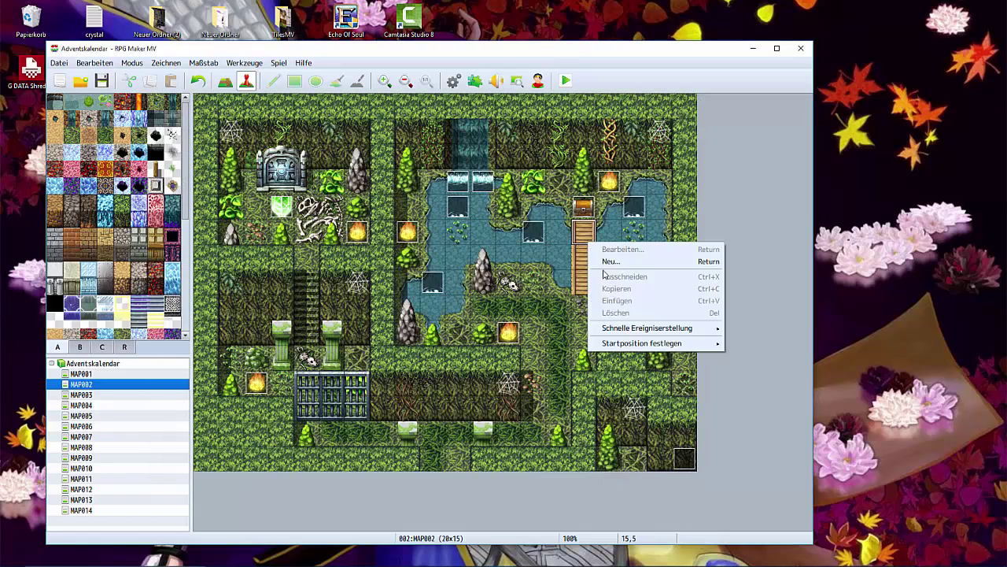
pyautogui.moveTo(693, 337)
pyautogui.click(755, 343)
pyautogui.hotkey('ctrl', 'r')
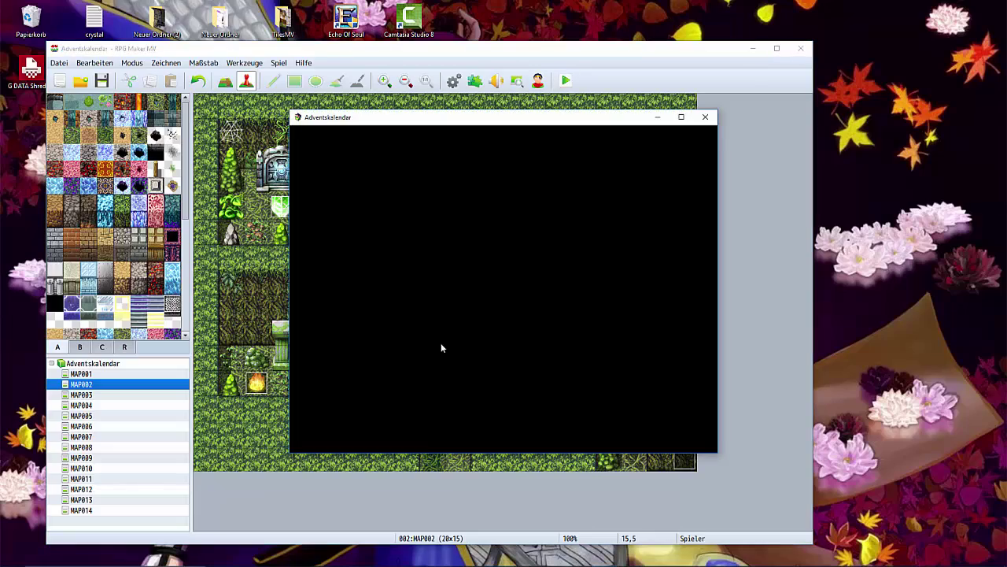
pyautogui.click(496, 343)
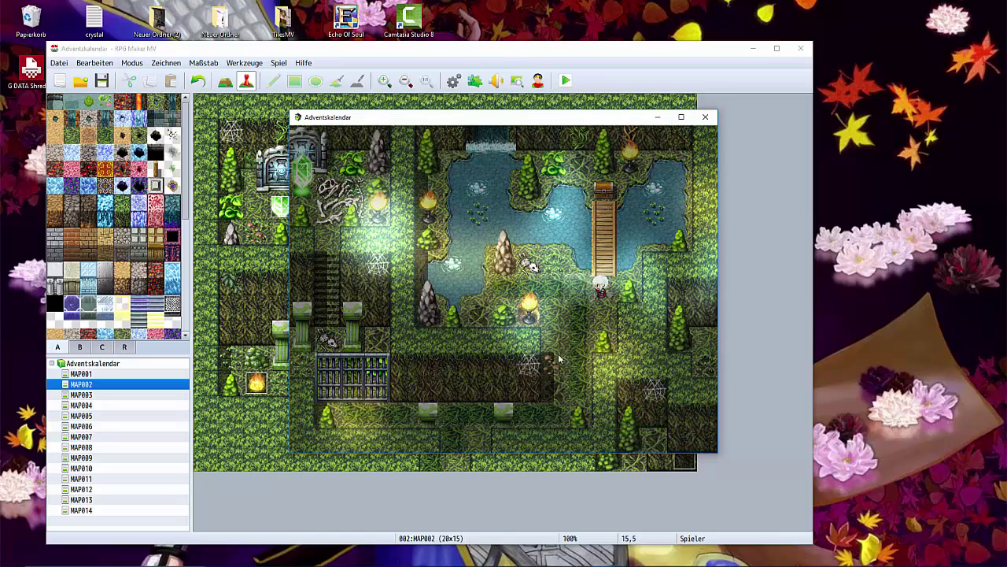
pyautogui.click(706, 118)
# - Set the origin of the light2-1 picture in the tile 19,14 event to Mitte
pyautogui.doubleClick(685, 459)
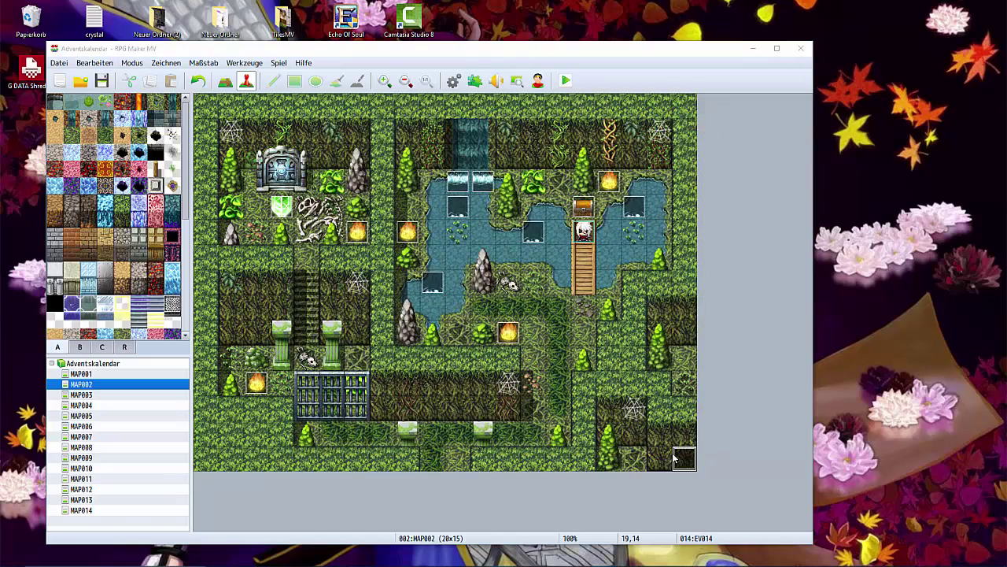
pyautogui.doubleClick(472, 186)
pyautogui.click(443, 291)
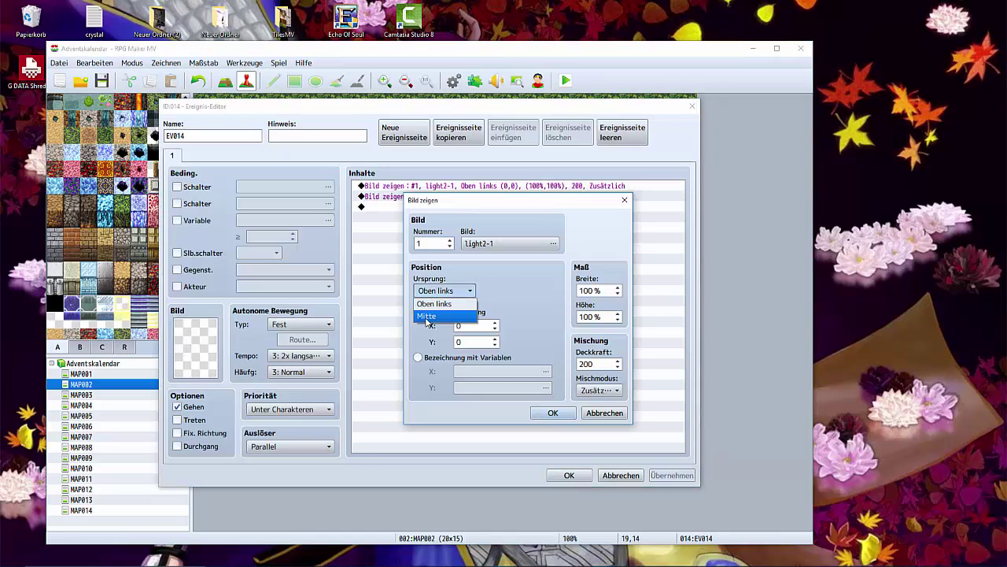
pyautogui.click(428, 316)
pyautogui.click(553, 412)
pyautogui.click(569, 475)
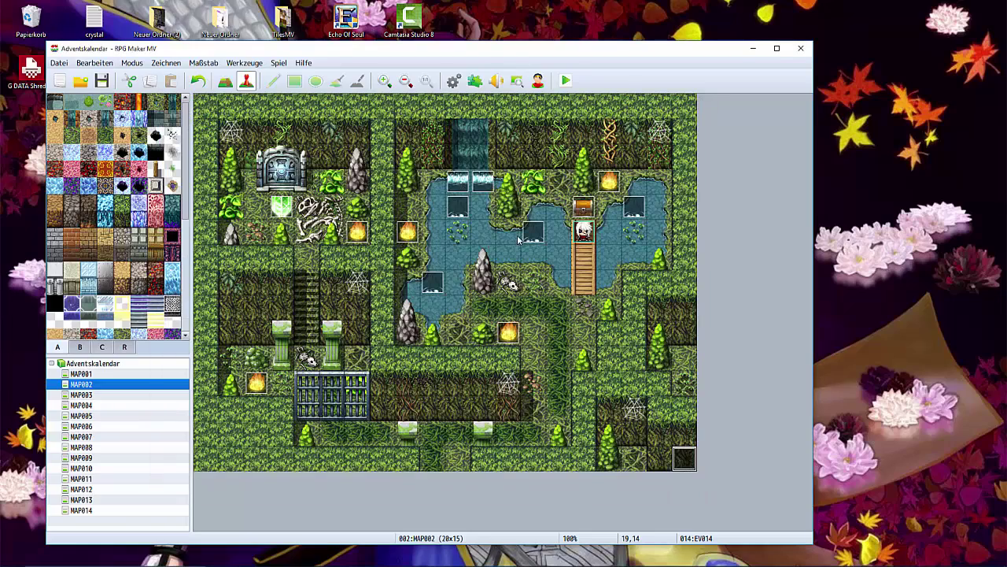
# - Playtest the game to check how the light overlay lies on the map with its origin at Mitte
pyautogui.click(565, 82)
pyautogui.click(386, 325)
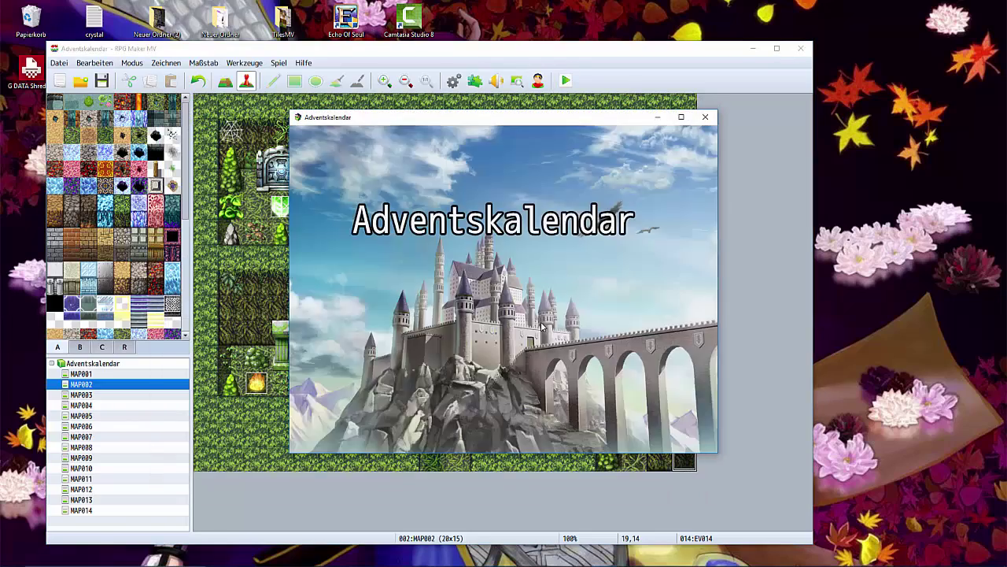
pyautogui.click(470, 351)
pyautogui.click(471, 355)
pyautogui.click(705, 117)
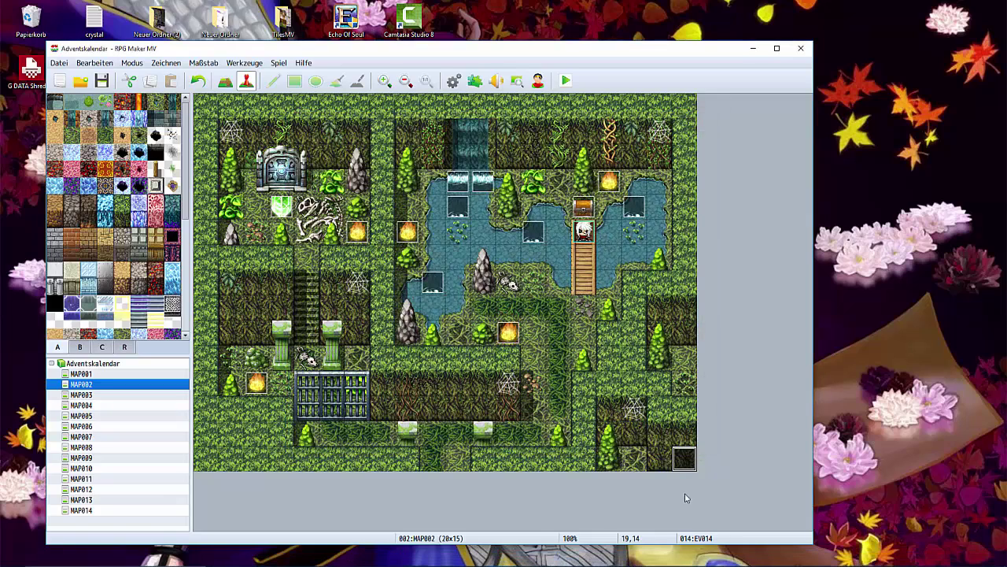
pyautogui.click(565, 80)
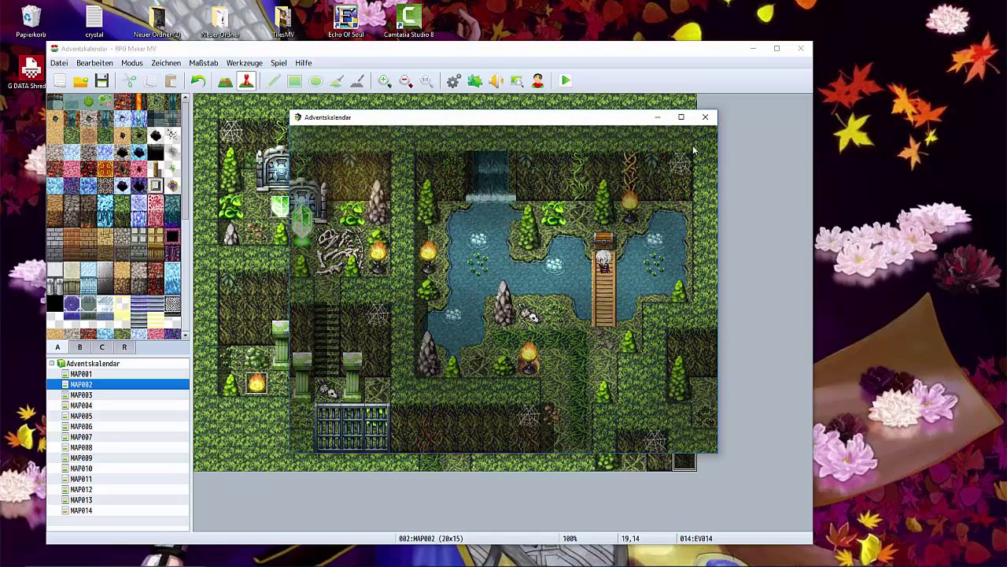
pyautogui.click(705, 116)
# - Return the origin of the light2-1 picture to Oben links and save the event
pyautogui.doubleClick(677, 465)
pyautogui.rightClick(579, 185)
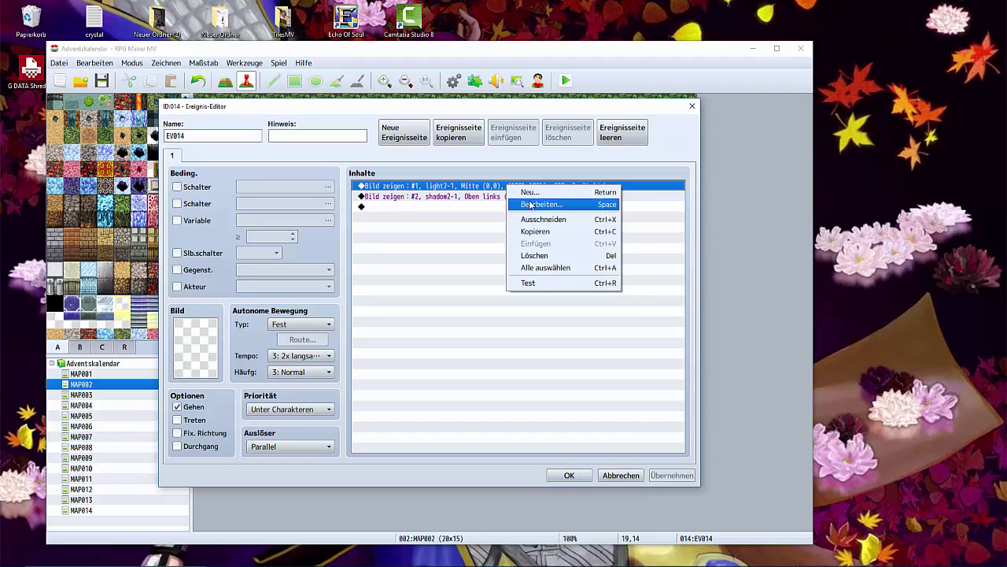
pyautogui.click(600, 203)
pyautogui.click(445, 291)
pyautogui.click(442, 307)
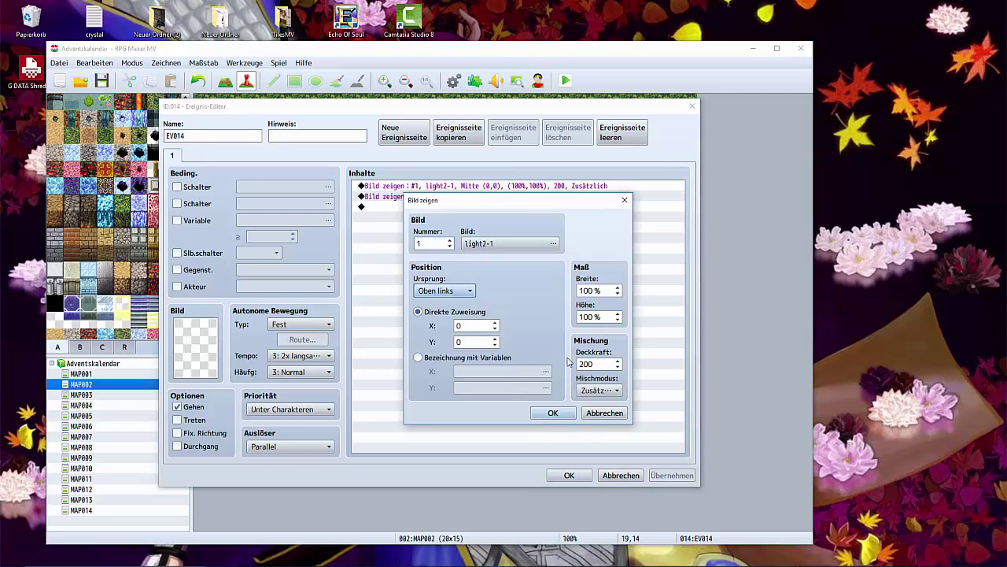
pyautogui.click(551, 412)
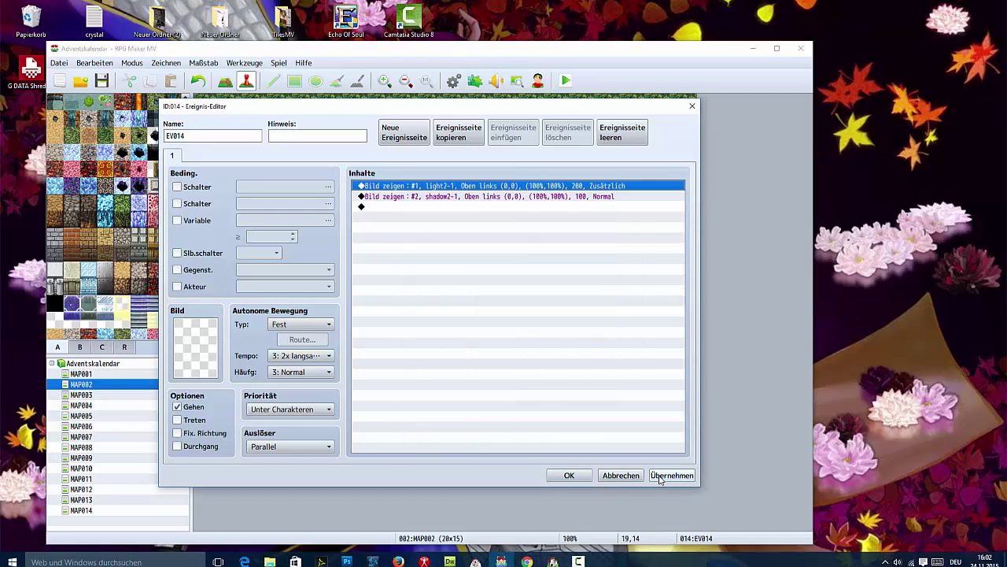
pyautogui.click(569, 474)
# - Rename the light2-1 and shadow2-1 images in the project's pictures folder to !light2-1 and !shadow2-1
pyautogui.moveTo(269, 556)
pyautogui.click(330, 522)
pyautogui.click(421, 177)
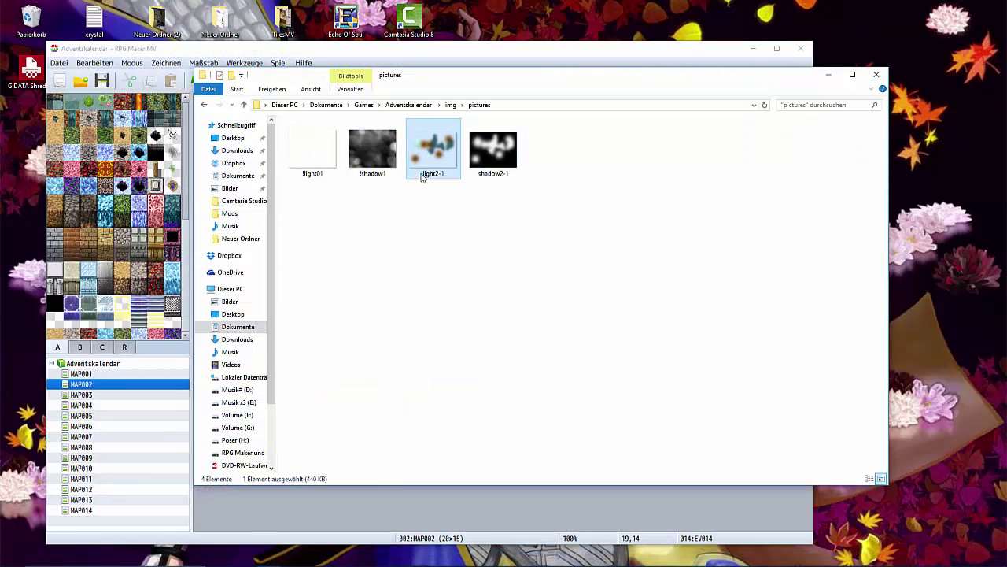
pyautogui.click(484, 162)
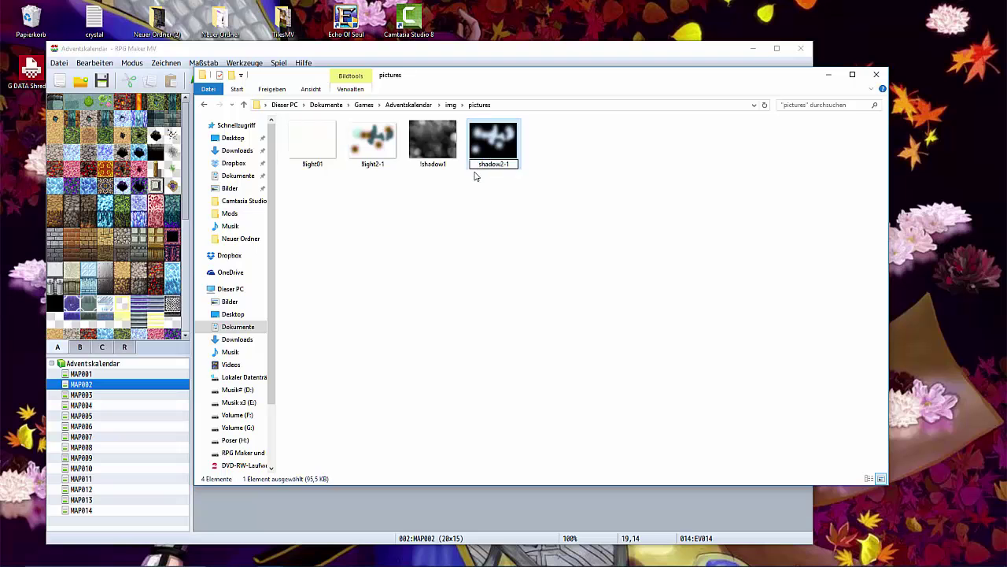
pyautogui.click(618, 53)
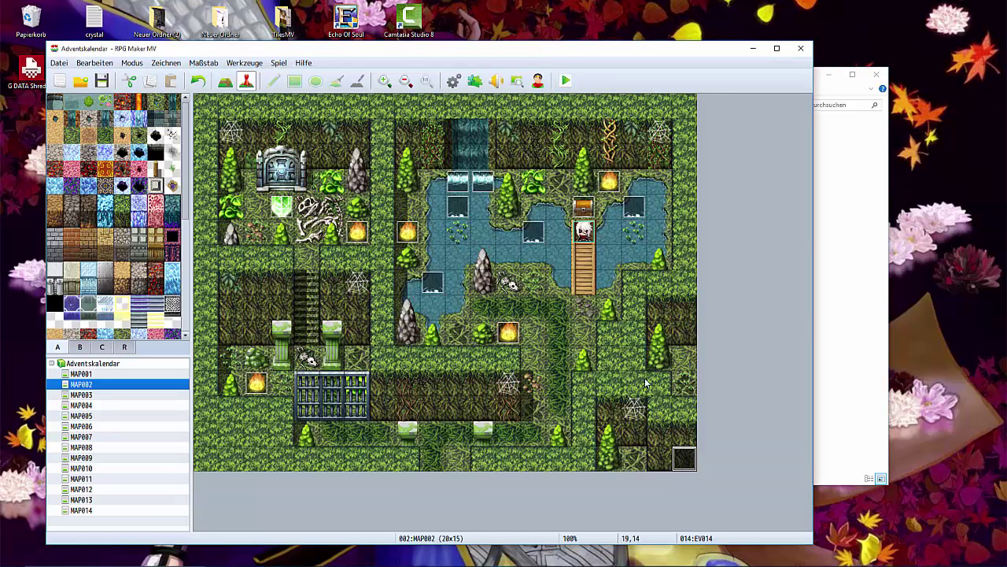
# - Assign the !light2-1 image to picture 1 in the tile 19,14 event on MAP002
pyautogui.doubleClick(680, 457)
pyautogui.doubleClick(452, 187)
pyautogui.click(503, 244)
pyautogui.click(354, 226)
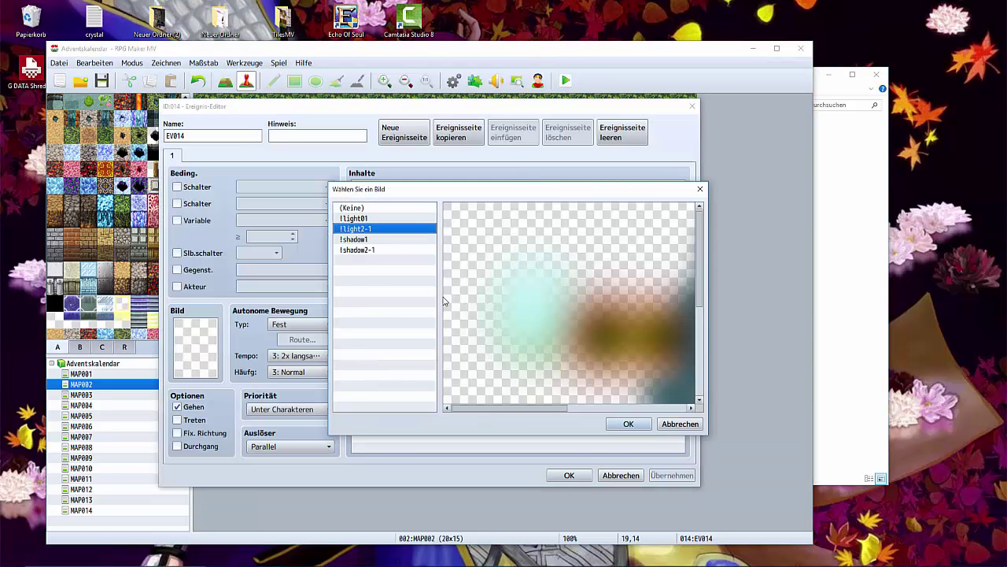
pyautogui.click(632, 424)
pyautogui.click(553, 412)
# - Assign the !shadow2-1 image to picture 2 and confirm the event
pyautogui.rightClick(533, 196)
pyautogui.click(551, 216)
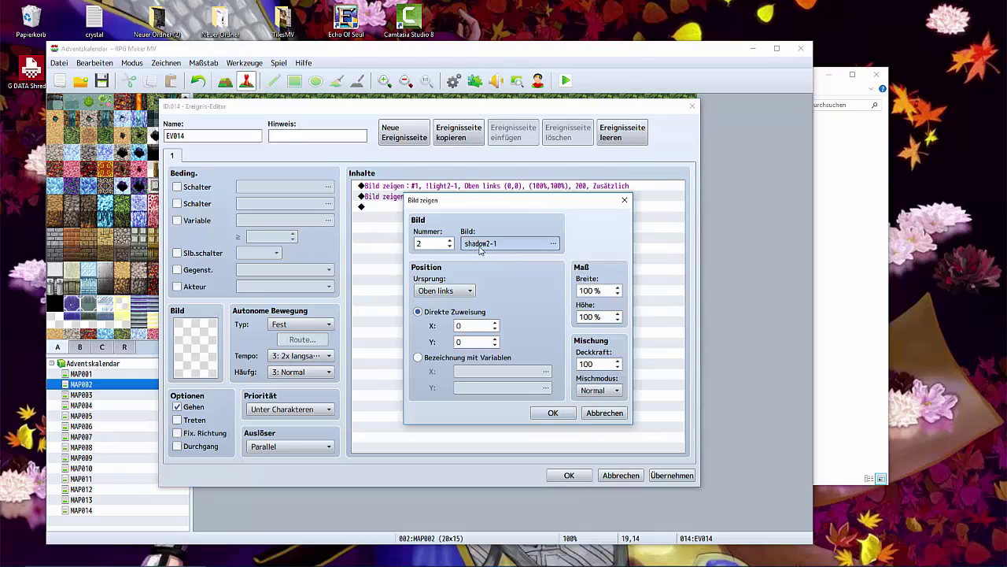
pyautogui.click(508, 243)
pyautogui.click(354, 250)
pyautogui.click(628, 423)
pyautogui.click(553, 412)
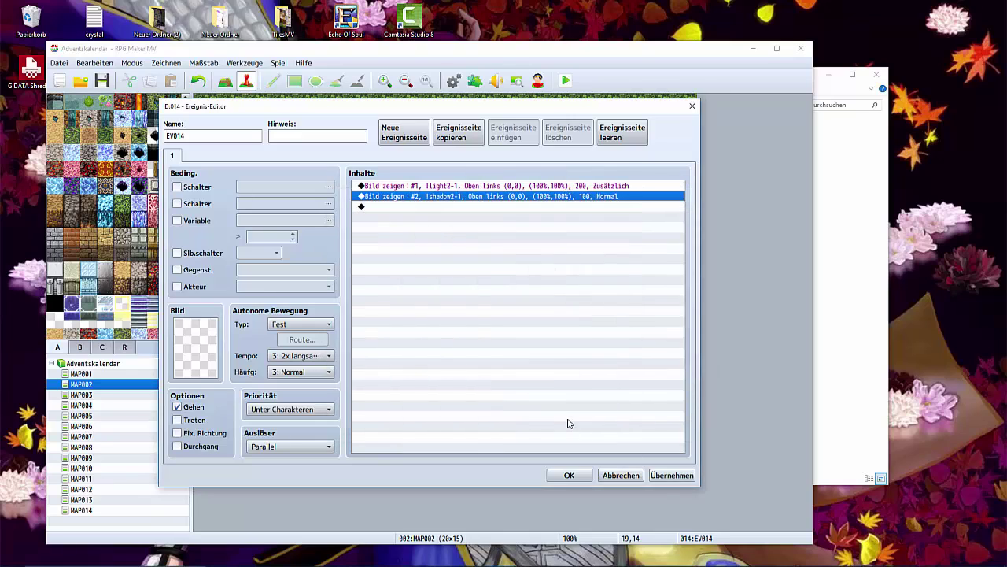
pyautogui.click(569, 476)
# - Playtest MAP002 twice, walking the character off the bridge to check how the renamed overlays behave as the map scrolls
pyautogui.click(566, 81)
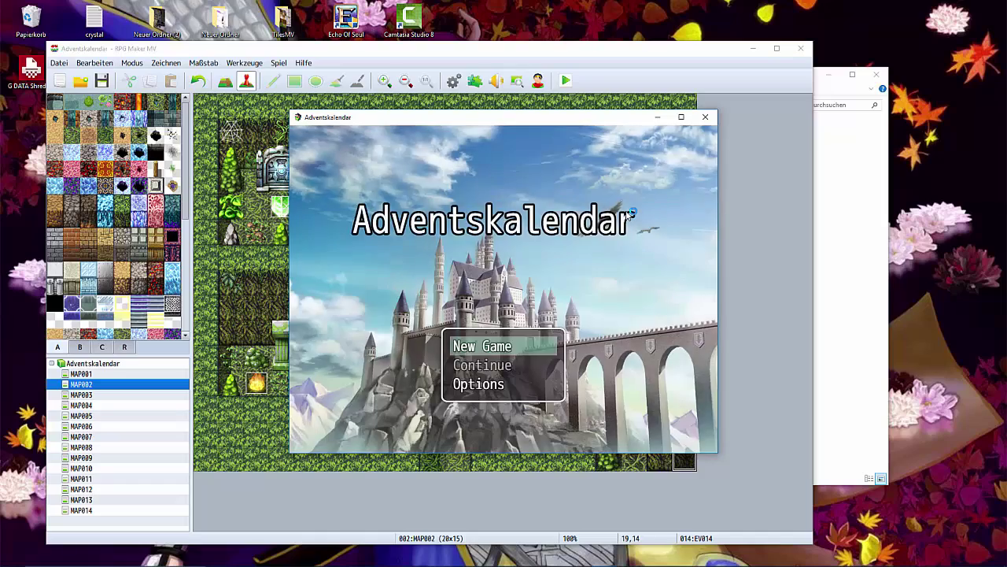
pyautogui.press('Return')
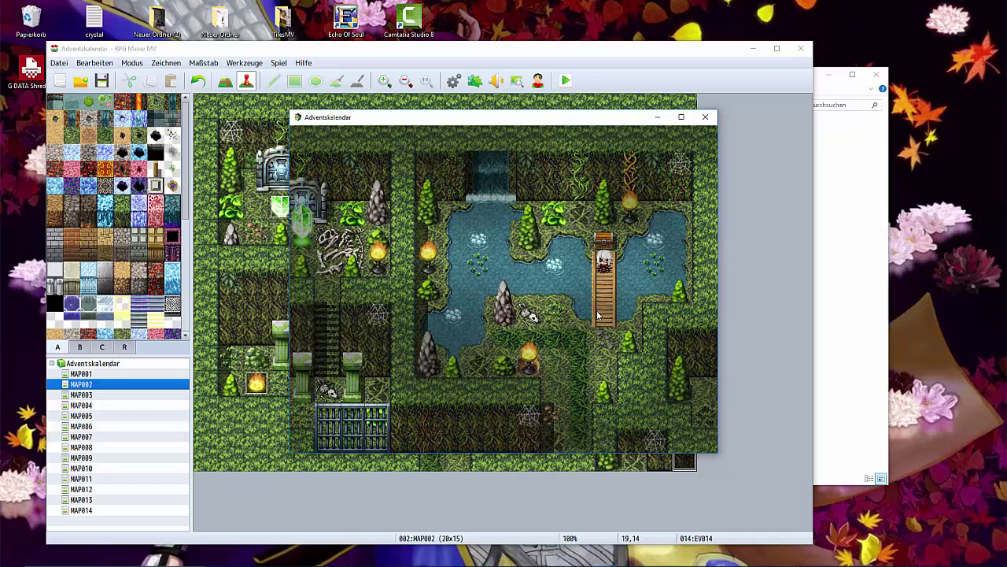
pyautogui.click(590, 317)
pyautogui.click(603, 365)
pyautogui.click(512, 421)
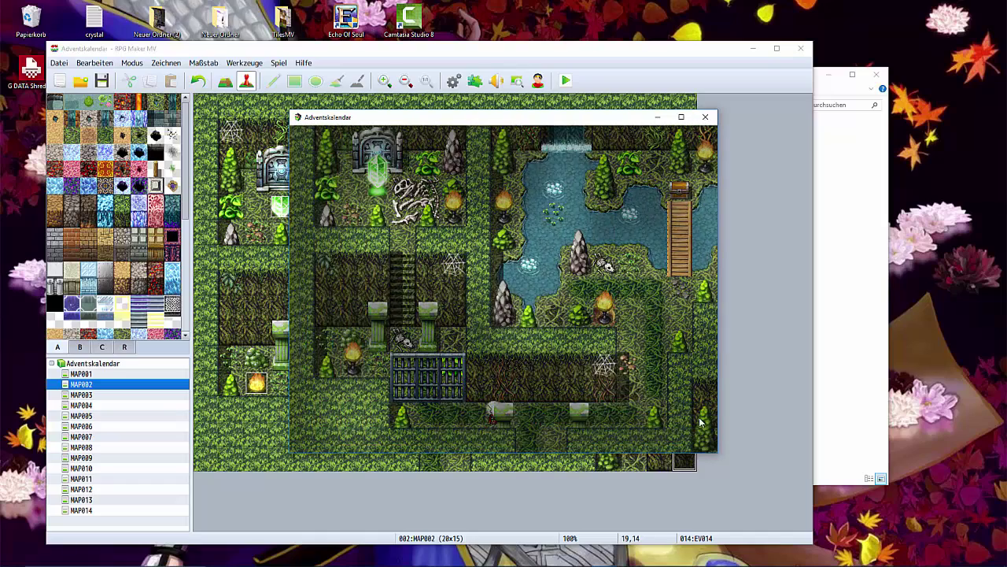
pyautogui.click(705, 117)
pyautogui.click(566, 81)
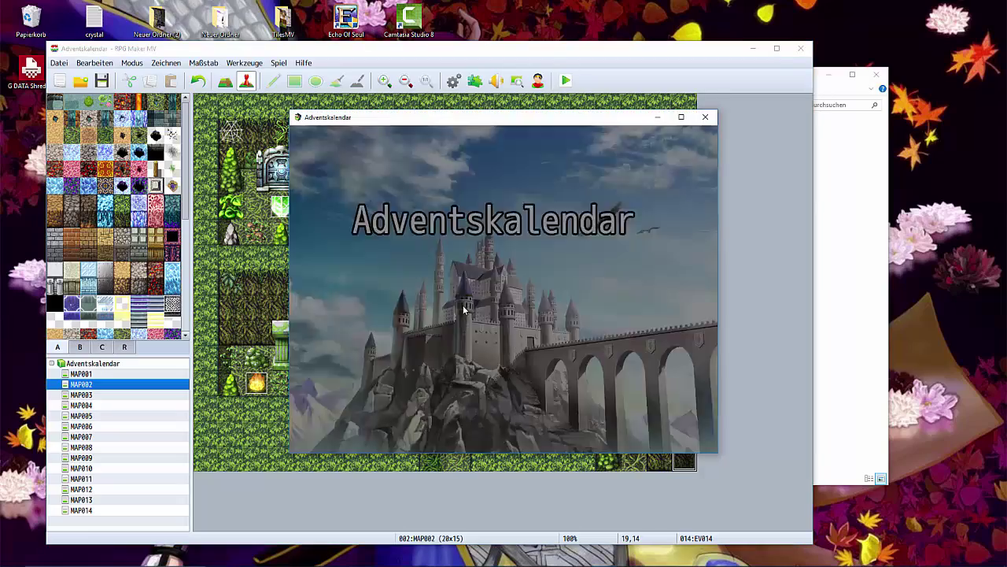
pyautogui.click(580, 364)
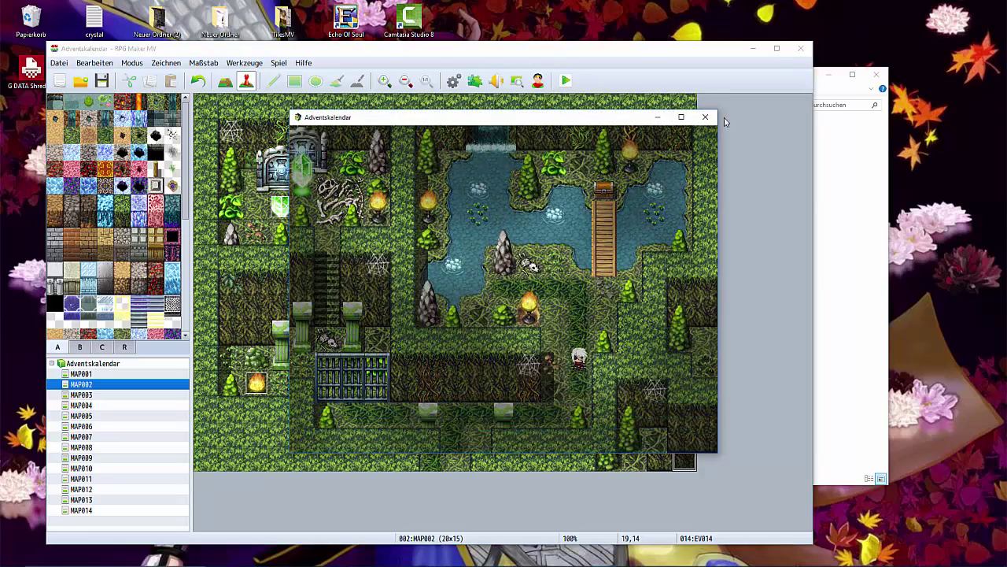
pyautogui.click(705, 117)
# - Review the picture commands in the tile 19,14 event, confirm it and save the project
pyautogui.doubleClick(684, 460)
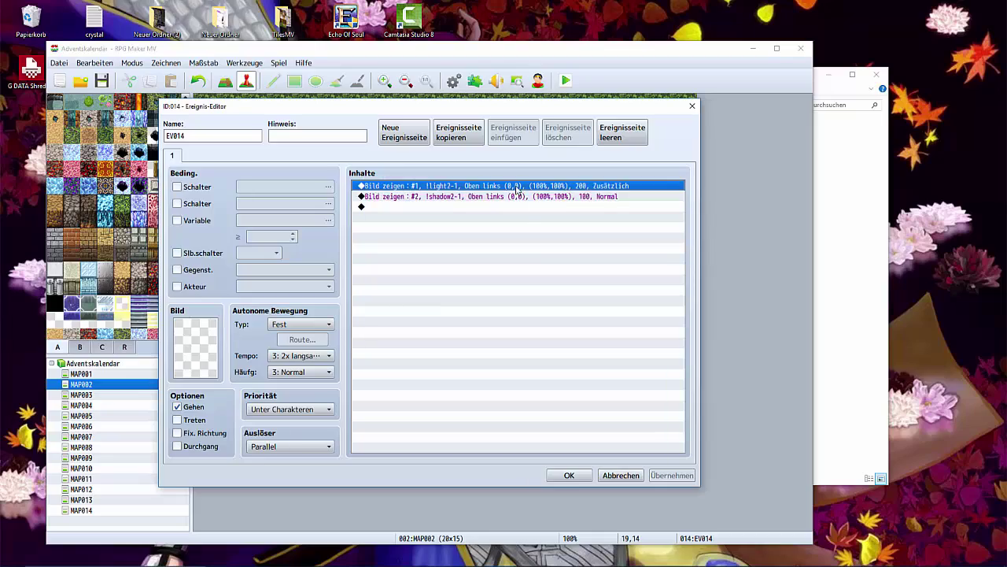
pyautogui.click(568, 475)
pyautogui.click(102, 81)
# - Playtest the saved game, walking between the bridge and the lower map area to compare the overlay's position with the light sources
pyautogui.click(566, 81)
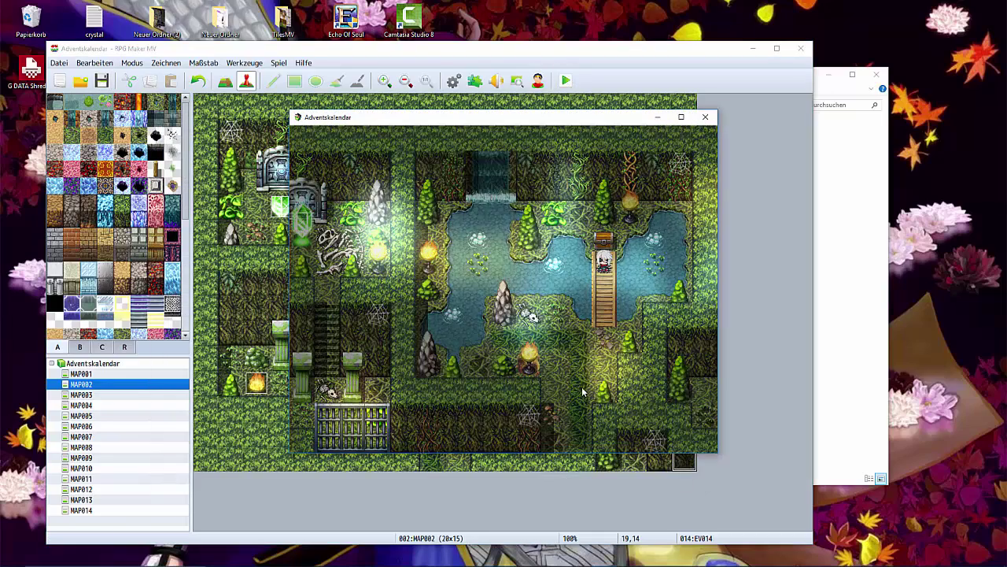
pyautogui.click(580, 403)
pyautogui.click(354, 407)
pyautogui.click(585, 285)
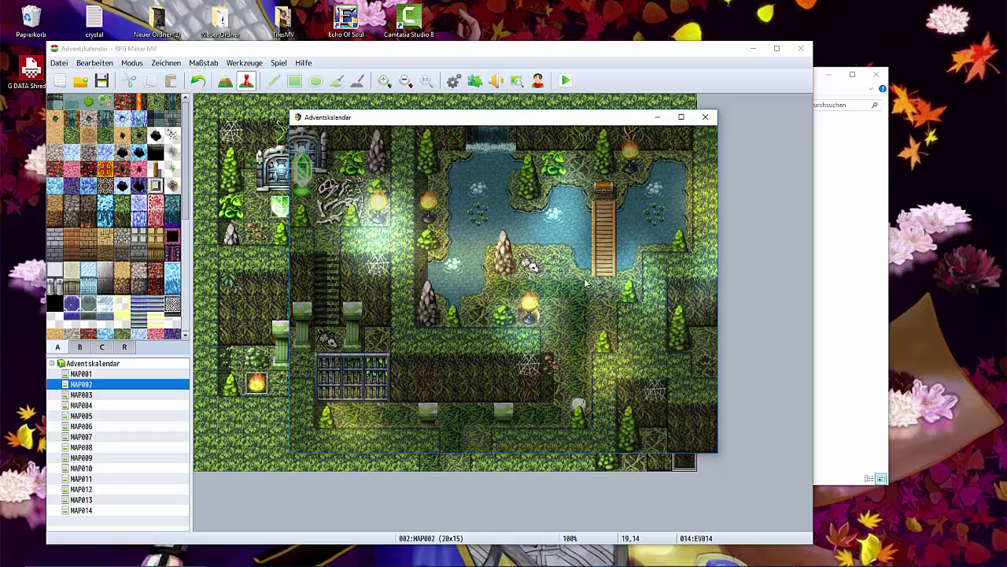
pyautogui.press('Up')
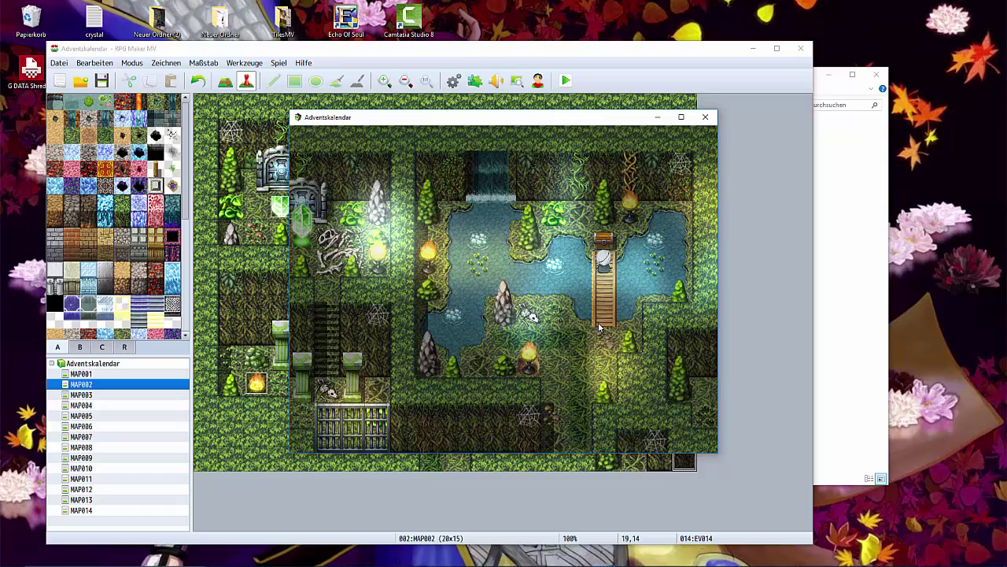
pyautogui.click(529, 302)
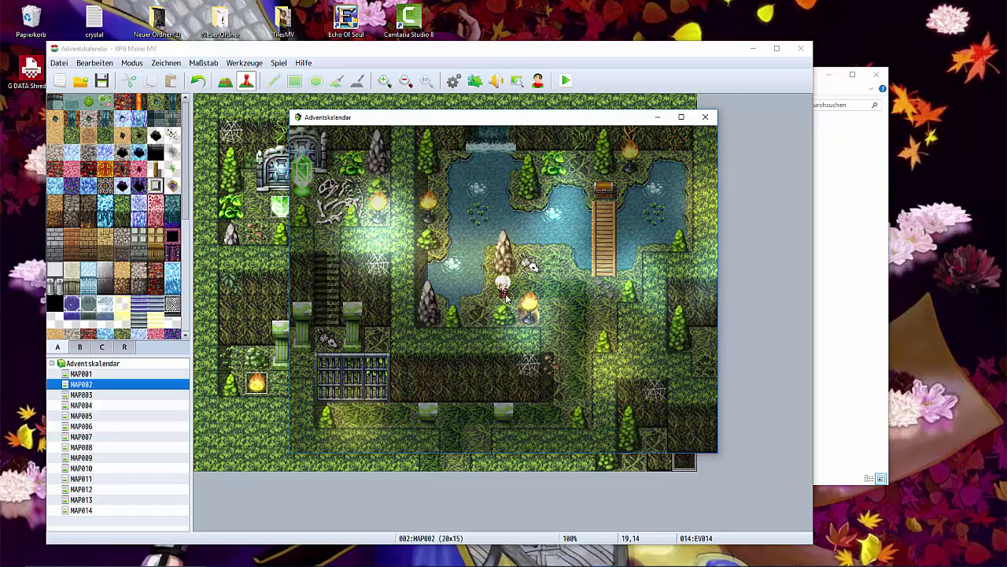
pyautogui.hotkey('alt', 'F4')
# - Review the plug-in commands BindPictureToMap 1 top and BindPictureToMap 2 top in the tile 19,14 event and confirm it
pyautogui.press('F9')
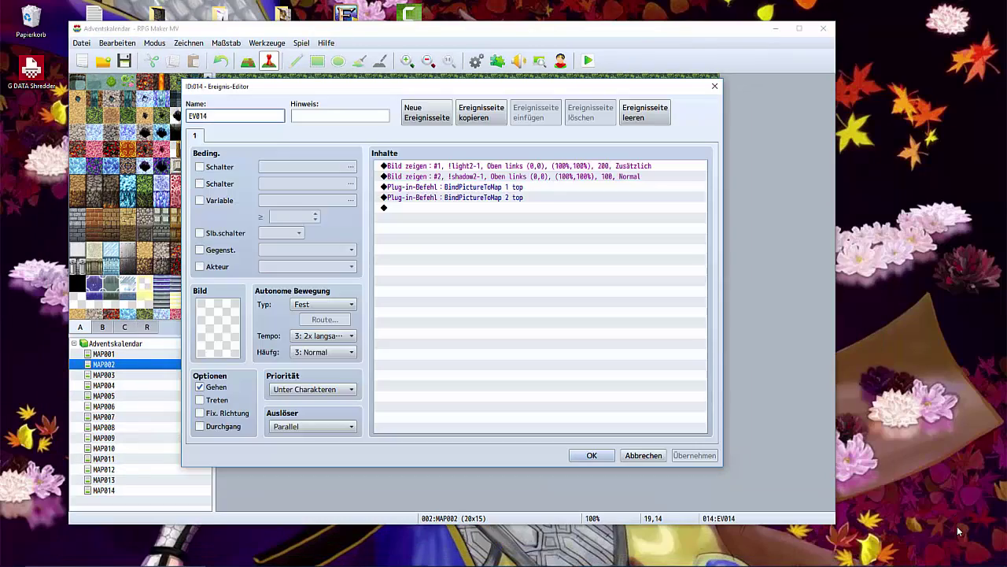
pyautogui.moveTo(473, 83); pyautogui.dragTo(489, 103)
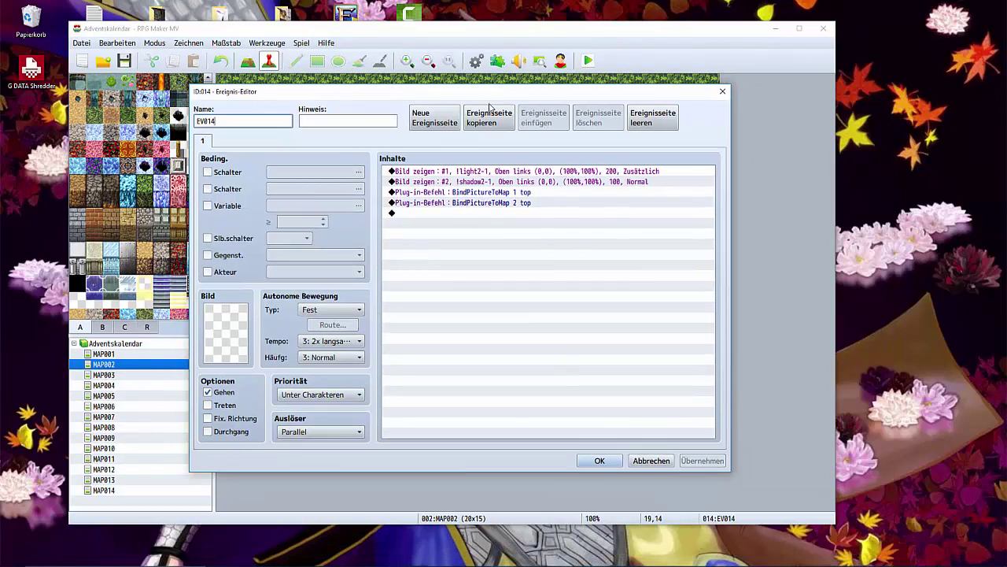
pyautogui.click(594, 460)
# - Save the game changes and playtest MAP002, walking from the bridge to the lower path and back to check the map-bound overlays
pyautogui.click(589, 63)
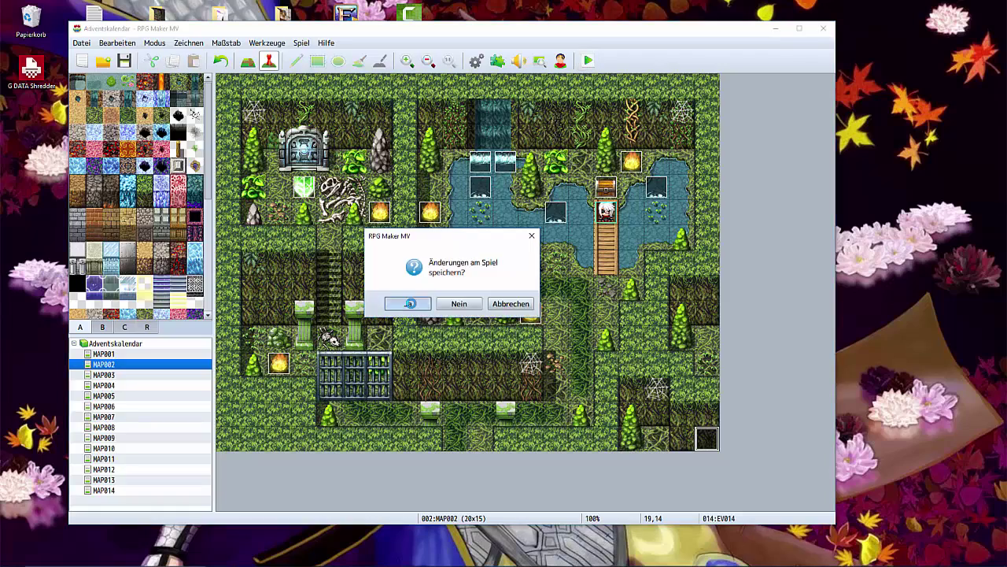
pyautogui.press('Return')
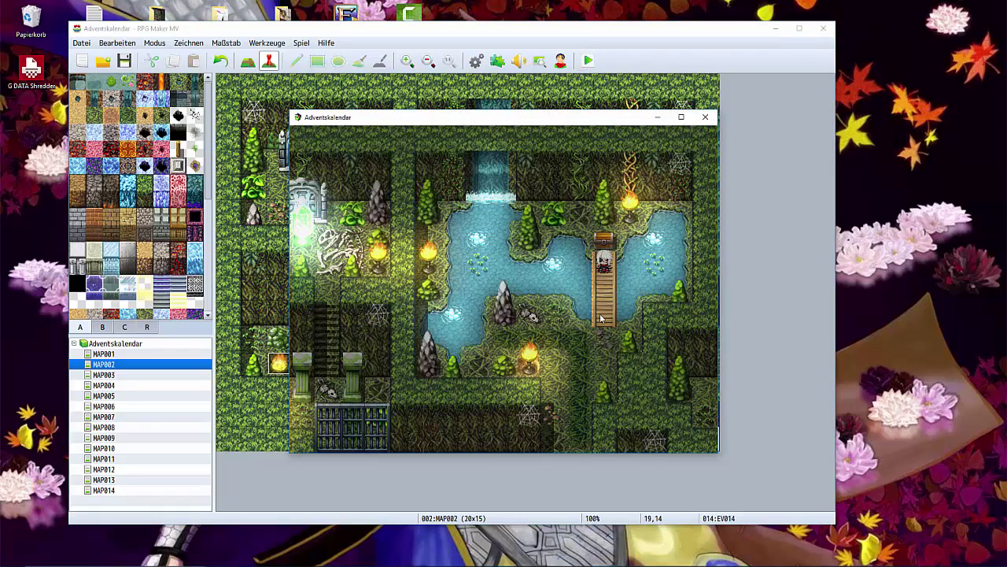
pyautogui.press('Down')
pyautogui.press('Down')
pyautogui.press('Down')
pyautogui.press('Down')
pyautogui.press('Down')
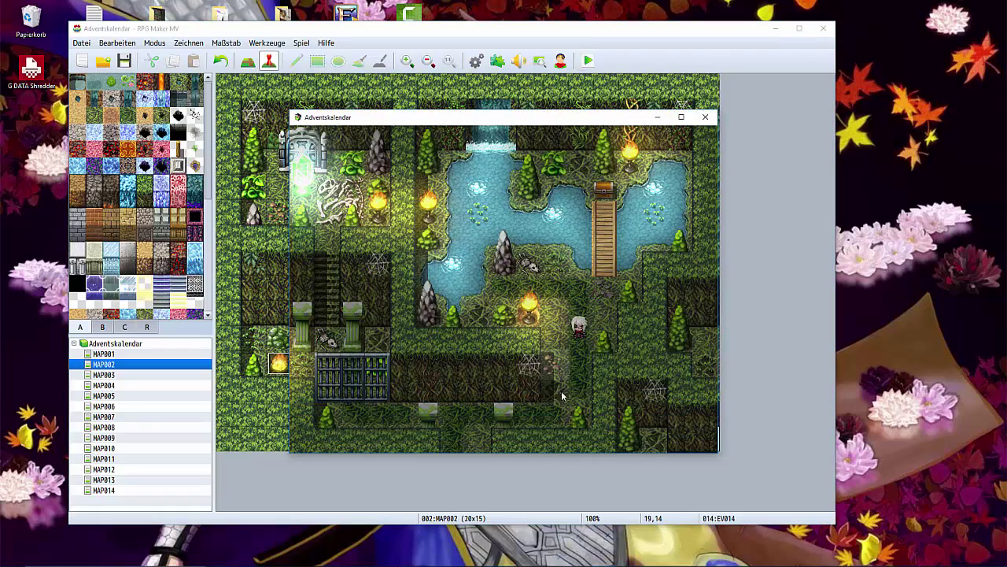
pyautogui.press('Left')
pyautogui.press('Left')
pyautogui.press('Left')
pyautogui.moveTo(613, 428)
pyautogui.mouseDown()
pyautogui.moveTo(557, 335)
pyautogui.moveTo(504, 291)
pyautogui.moveTo(576, 290)
pyautogui.mouseUp()
pyautogui.press('Right')
pyautogui.press('Up')
pyautogui.press('Up')
pyautogui.press('Up')
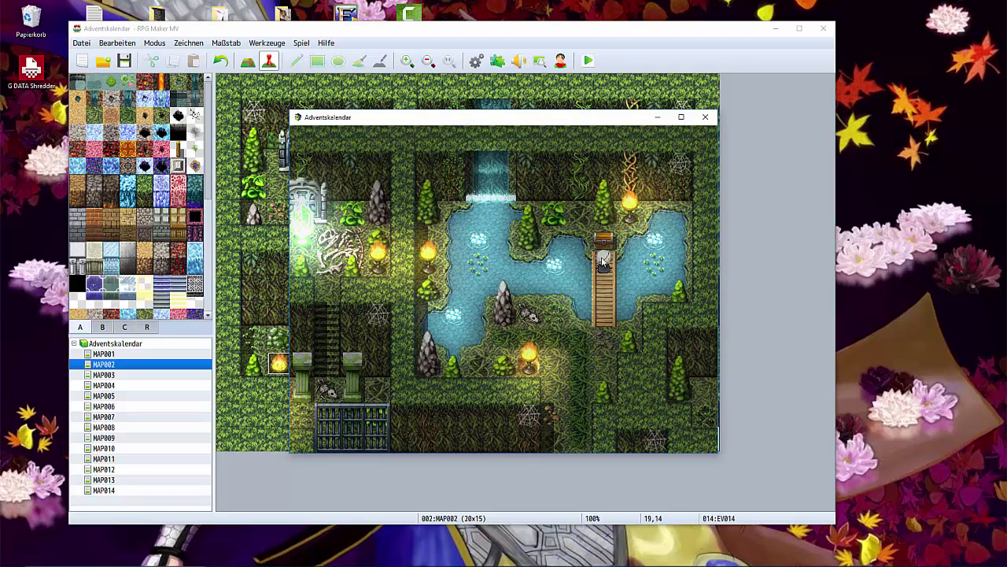
pyautogui.click(706, 117)
# - Display MAP003 in the map editor, switch to Photoshop and close the previous map document
pyautogui.click(107, 375)
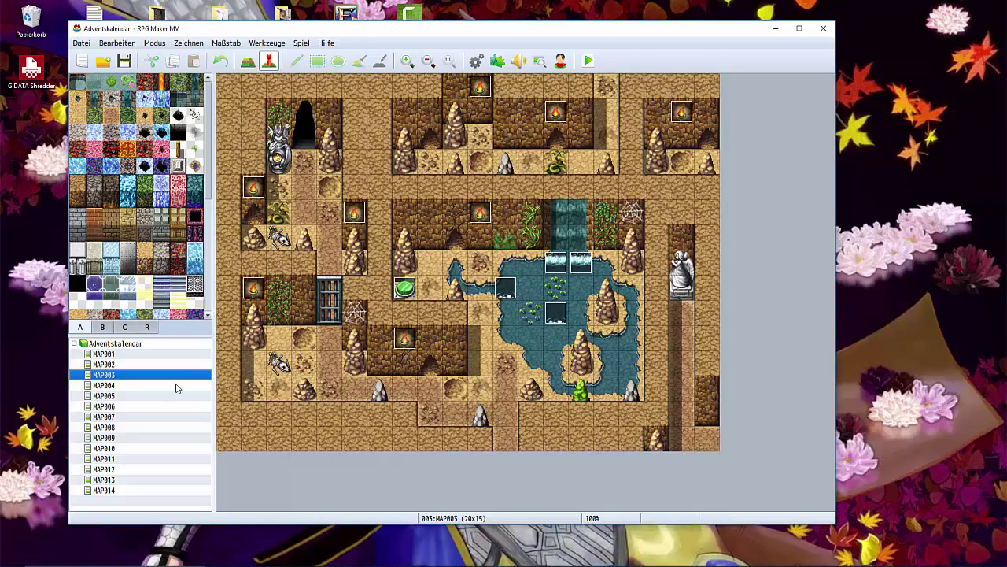
pyautogui.moveTo(533, 559)
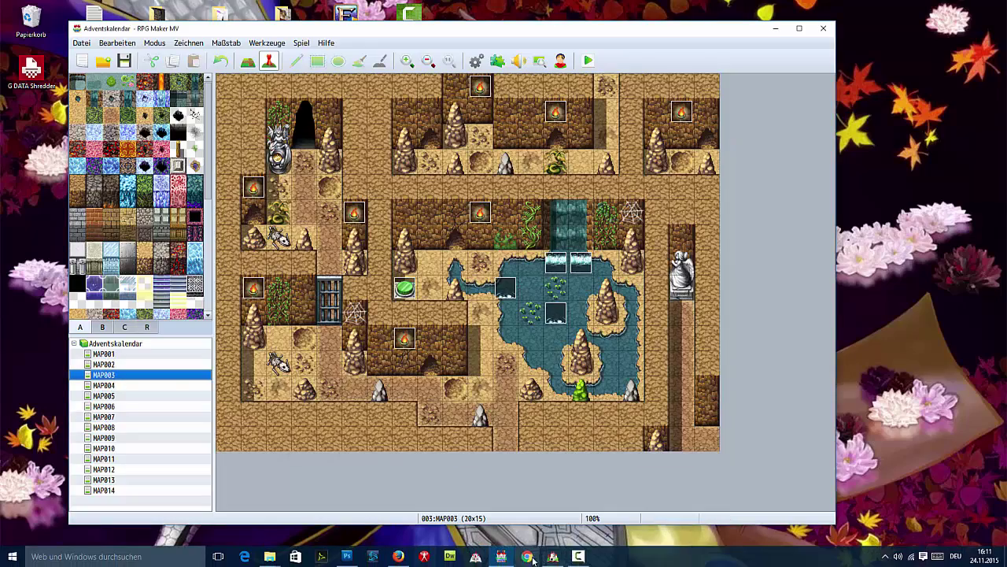
pyautogui.click(346, 557)
pyautogui.click(350, 39)
pyautogui.click(532, 221)
# - Open the MAP003 image from the Mapshots folder in Adobe Photoshop CS5
pyautogui.moveTo(275, 558)
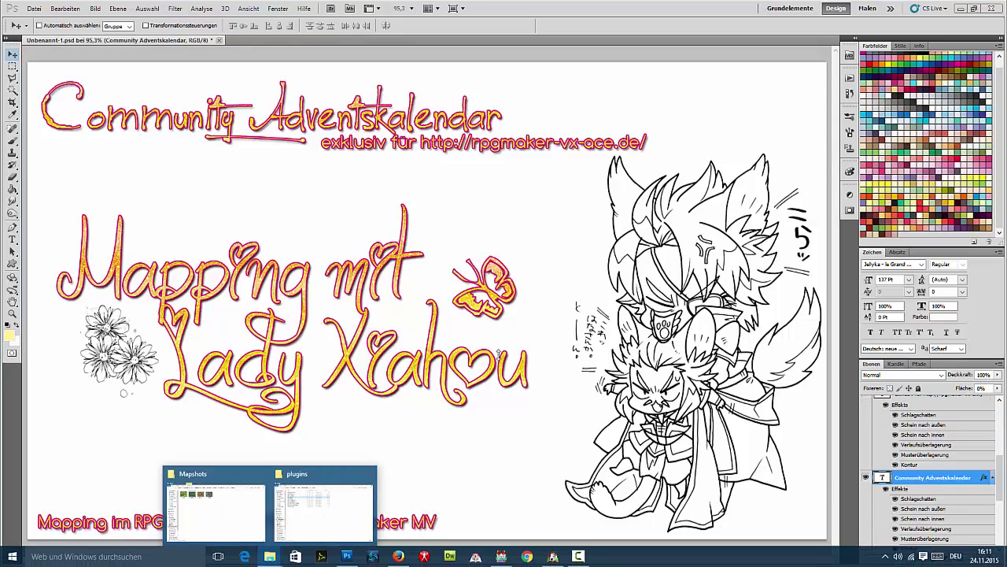
pyautogui.click(224, 512)
pyautogui.rightClick(401, 140)
pyautogui.moveTo(315, 250)
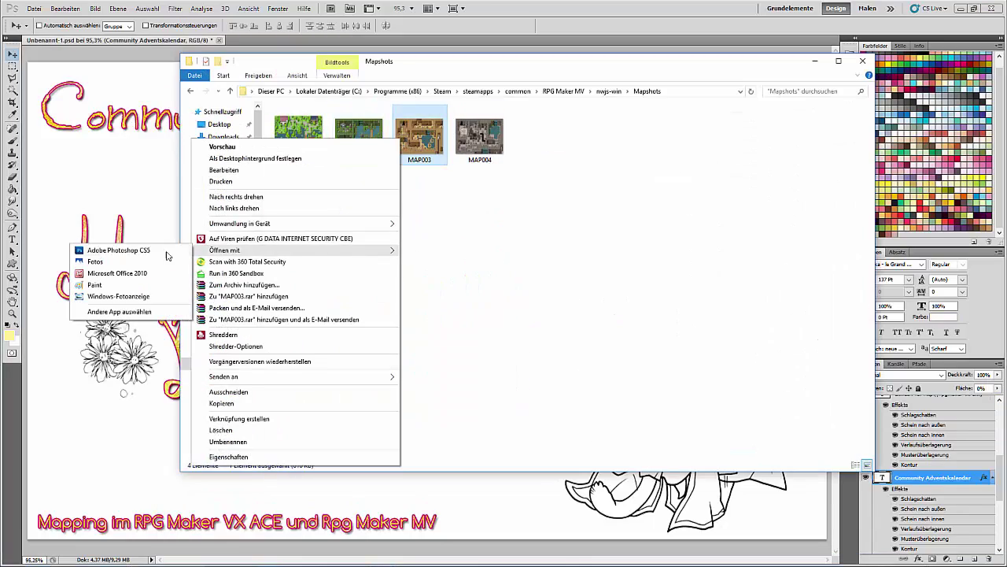
pyautogui.click(142, 251)
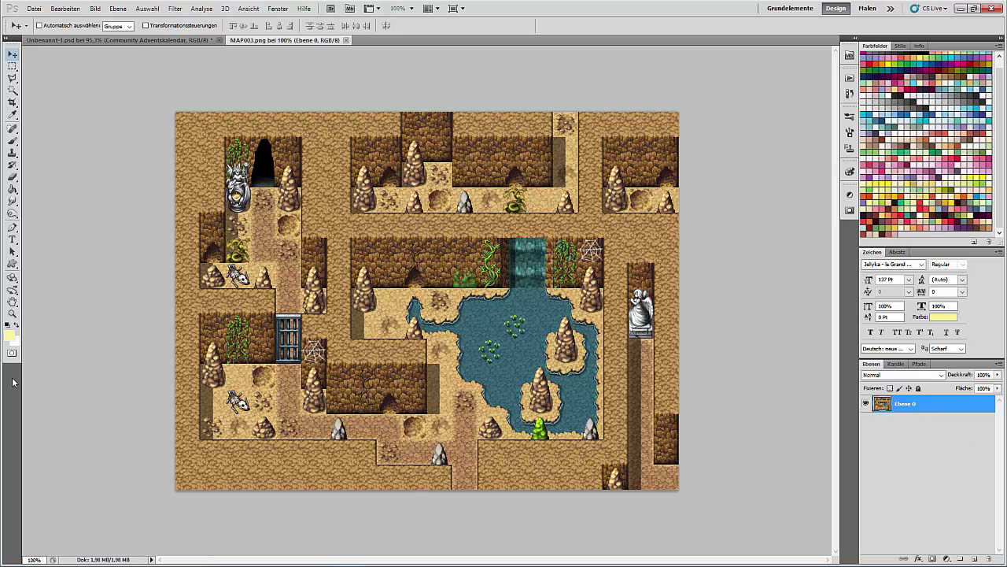
# - Sample the light blue colour from the water's edge at the pond's small inlet as the foreground colour
pyautogui.click(12, 313)
pyautogui.rightClick(339, 373)
pyautogui.click(362, 381)
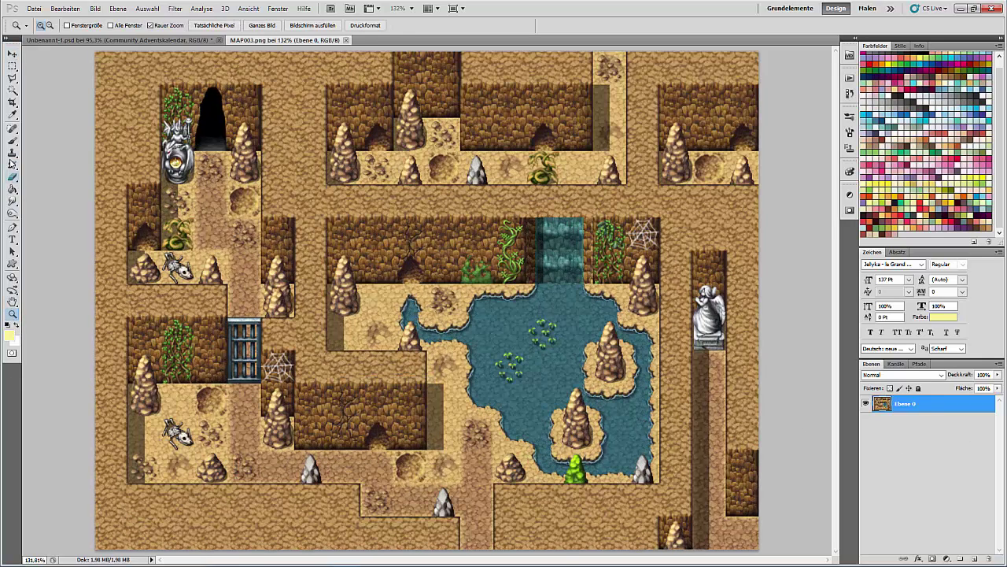
pyautogui.click(11, 115)
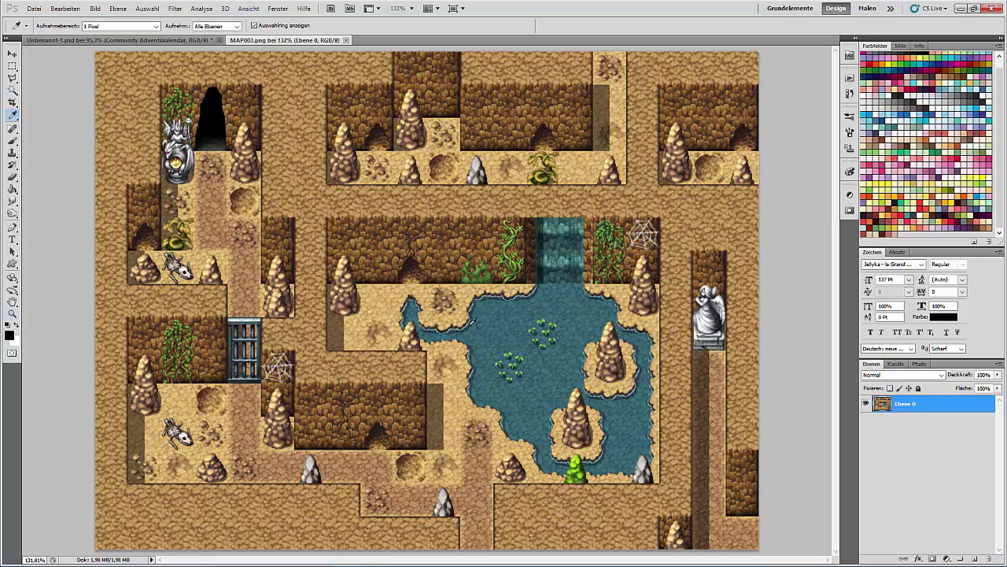
pyautogui.click(452, 326)
pyautogui.click(453, 328)
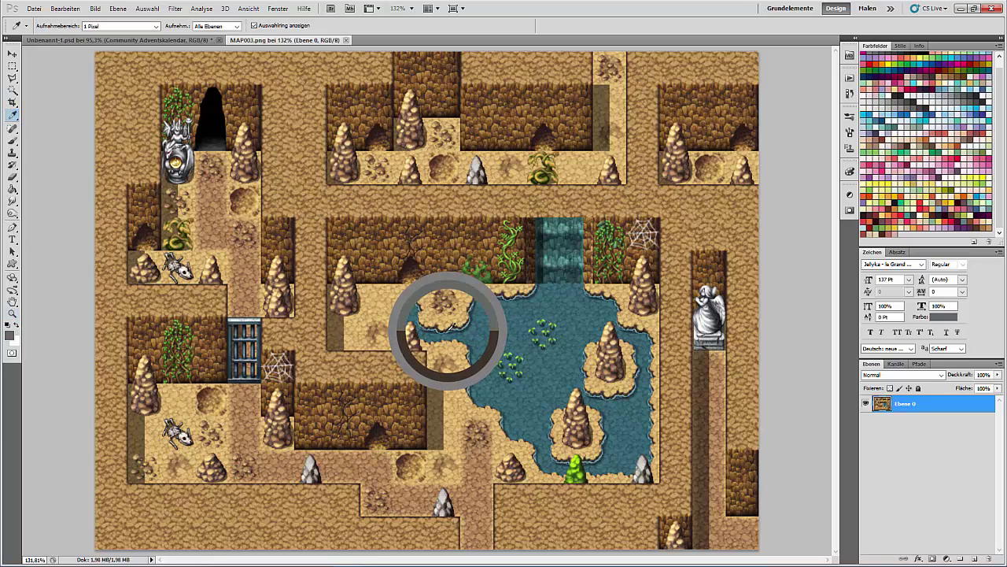
pyautogui.moveTo(450, 331); pyautogui.dragTo(451, 328)
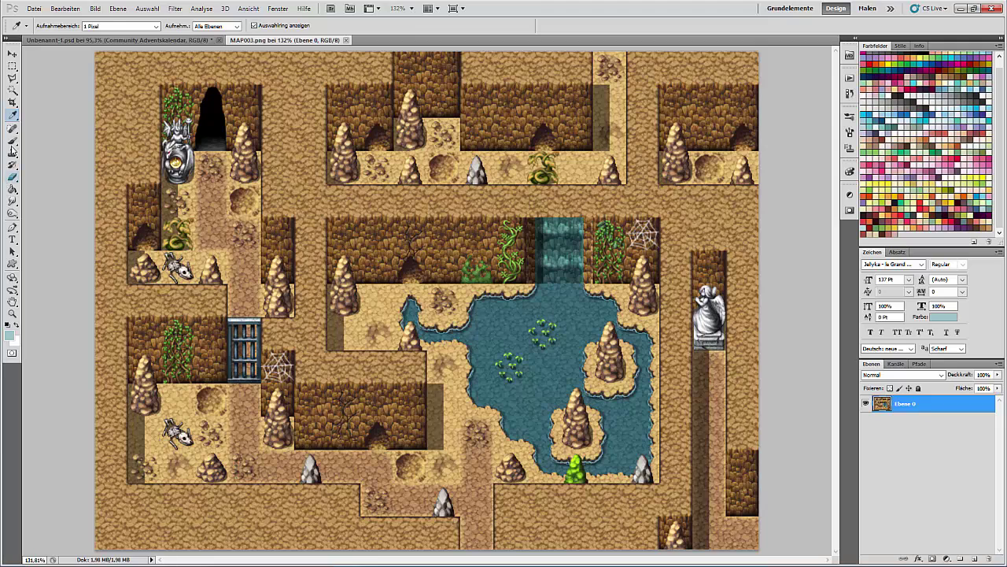
# - Choose the Brush tool, undo the trial stroke on the pond and set the brush mode to Normal
pyautogui.click(12, 142)
pyautogui.click(44, 26)
pyautogui.click(562, 307)
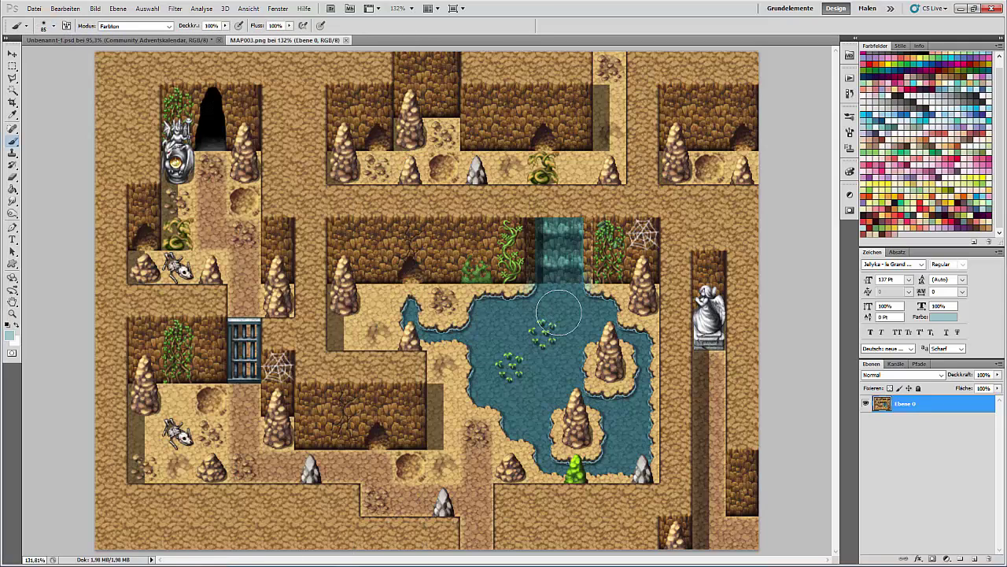
pyautogui.click(67, 9)
pyautogui.click(70, 43)
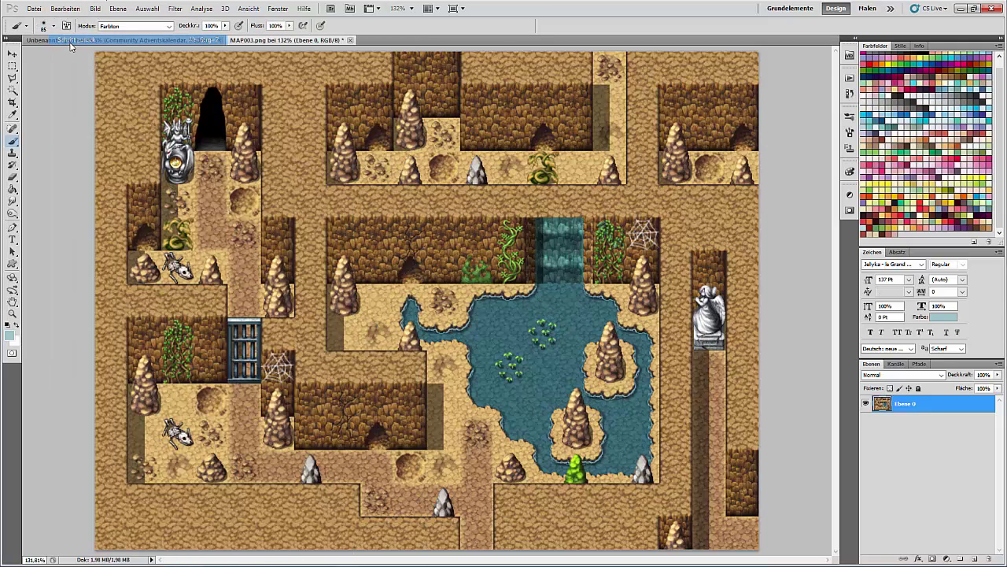
pyautogui.click(128, 27)
pyautogui.click(128, 37)
# - Add a new layer with the Weiches Licht blend mode and paint light blue over the waterfall and the whole pond
pyautogui.click(975, 558)
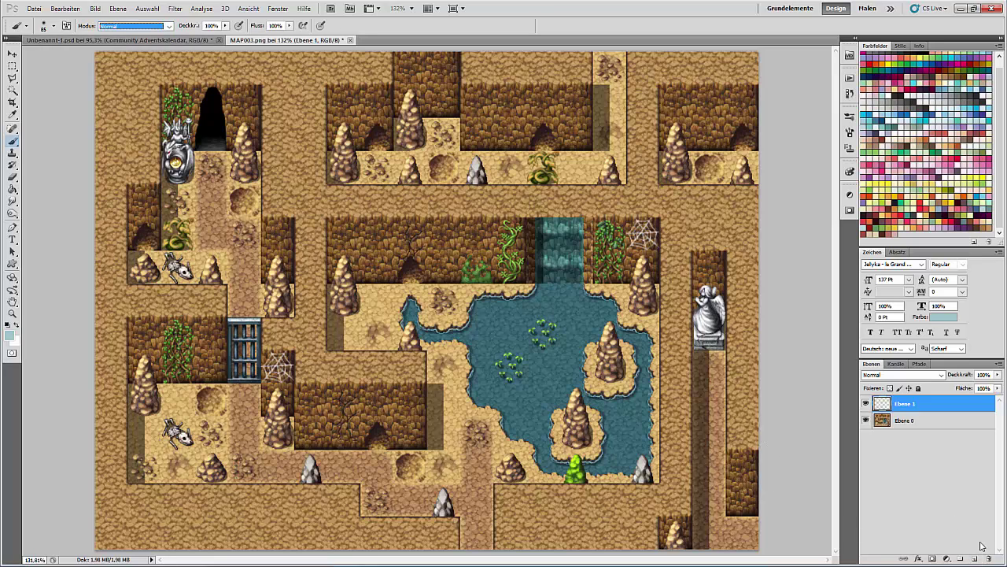
pyautogui.moveTo(545, 240); pyautogui.dragTo(560, 315)
pyautogui.click(903, 374)
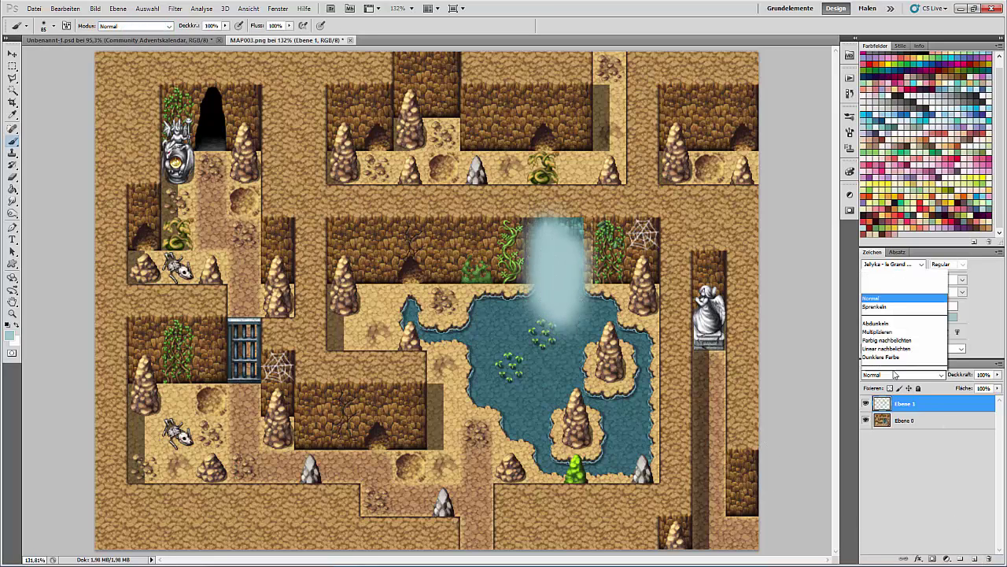
pyautogui.click(897, 241)
pyautogui.moveTo(492, 321)
pyautogui.mouseDown()
pyautogui.moveTo(553, 376)
pyautogui.moveTo(584, 310)
pyautogui.moveTo(641, 341)
pyautogui.moveTo(631, 341)
pyautogui.moveTo(626, 414)
pyautogui.moveTo(591, 400)
pyautogui.moveTo(621, 449)
pyautogui.moveTo(547, 465)
pyautogui.moveTo(539, 429)
pyautogui.moveTo(459, 328)
pyautogui.moveTo(431, 326)
pyautogui.moveTo(409, 307)
pyautogui.mouseUp()
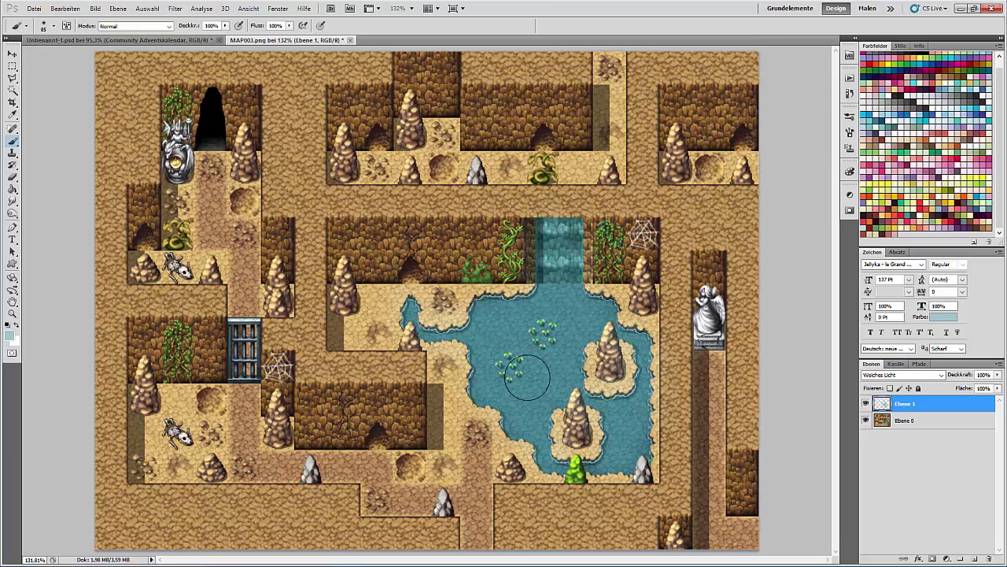
# - Sample dark brown 563822 from the cave wall and paint over the stalagmites beside the pond's inlet and on its two islands
pyautogui.click(9, 336)
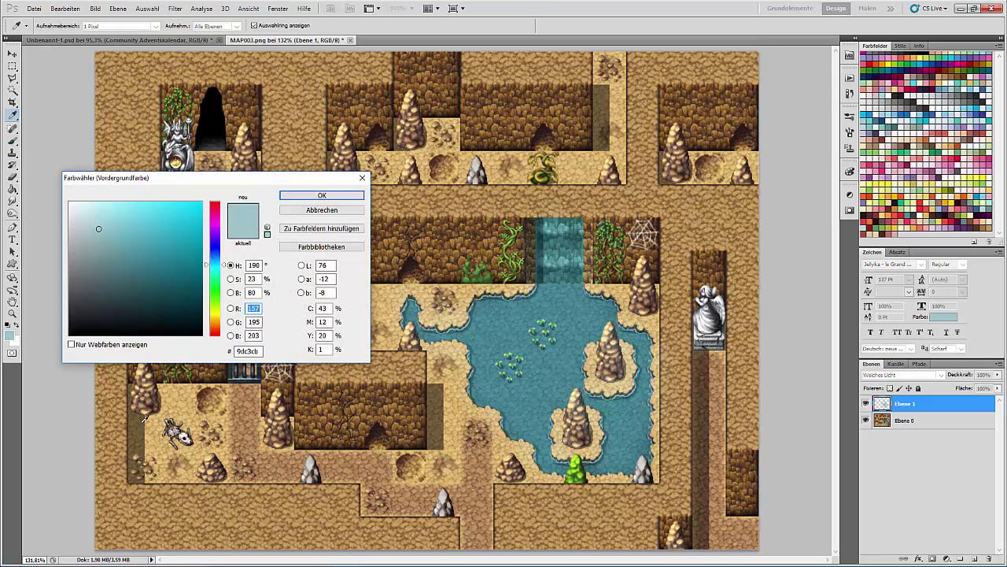
pyautogui.click(386, 434)
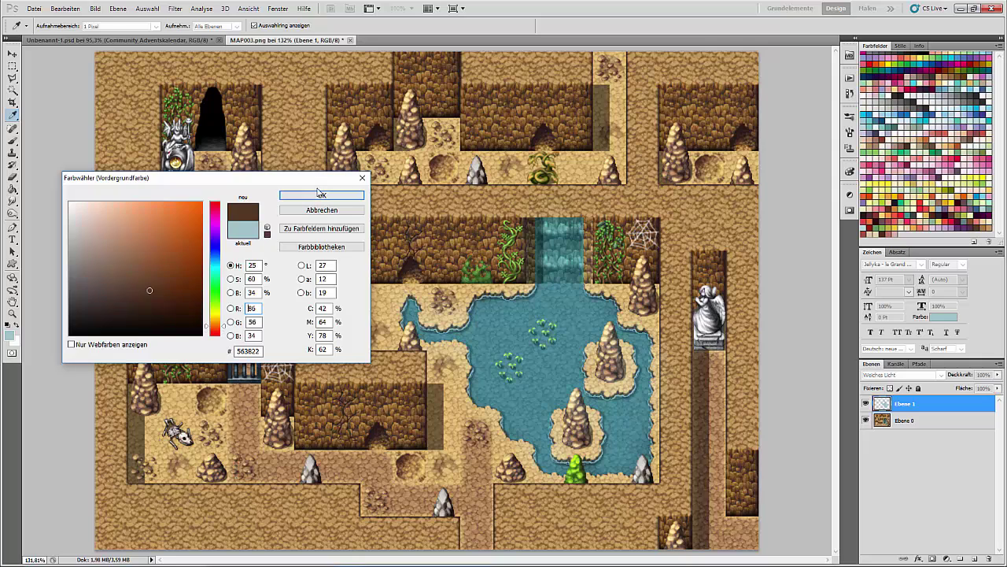
pyautogui.click(321, 195)
pyautogui.moveTo(411, 330); pyautogui.dragTo(403, 339)
pyautogui.moveTo(347, 272); pyautogui.dragTo(336, 269)
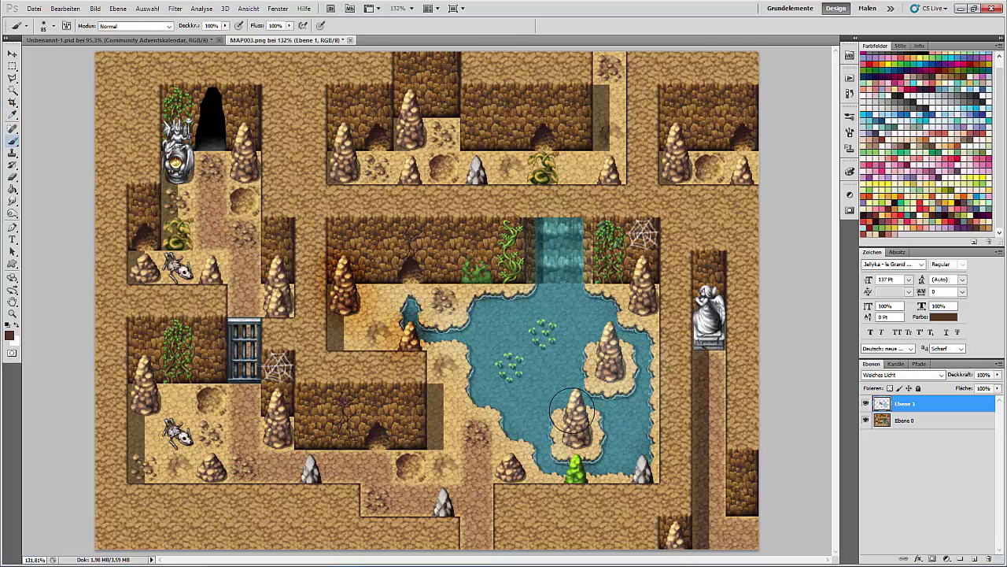
pyautogui.moveTo(570, 405)
pyautogui.mouseDown()
pyautogui.moveTo(581, 432)
pyautogui.moveTo(560, 441)
pyautogui.mouseUp()
pyautogui.moveTo(612, 347); pyautogui.dragTo(620, 369)
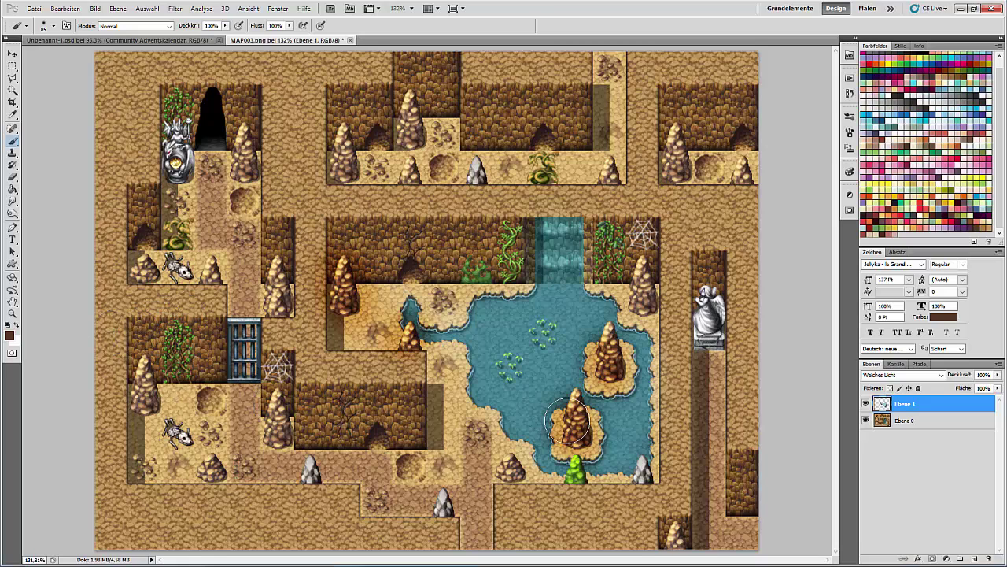
# - Brush the brown tone over the stalagmites in the two upper corridors of the map
pyautogui.moveTo(738, 166); pyautogui.dragTo(744, 173)
pyautogui.moveTo(671, 145); pyautogui.dragTo(678, 161)
pyautogui.moveTo(410, 96); pyautogui.dragTo(408, 132)
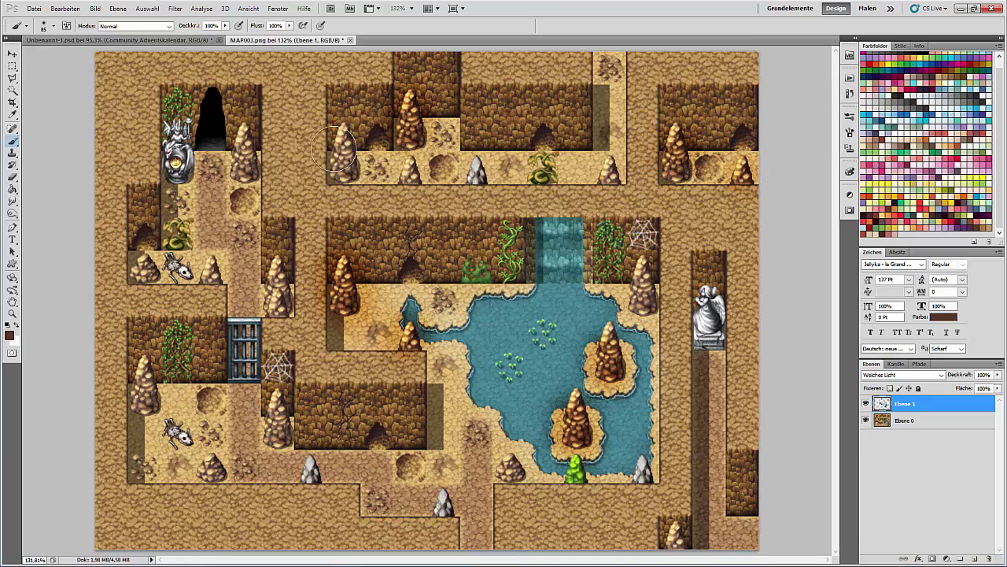
pyautogui.moveTo(341, 142); pyautogui.dragTo(343, 167)
pyautogui.moveTo(642, 190); pyautogui.dragTo(600, 172)
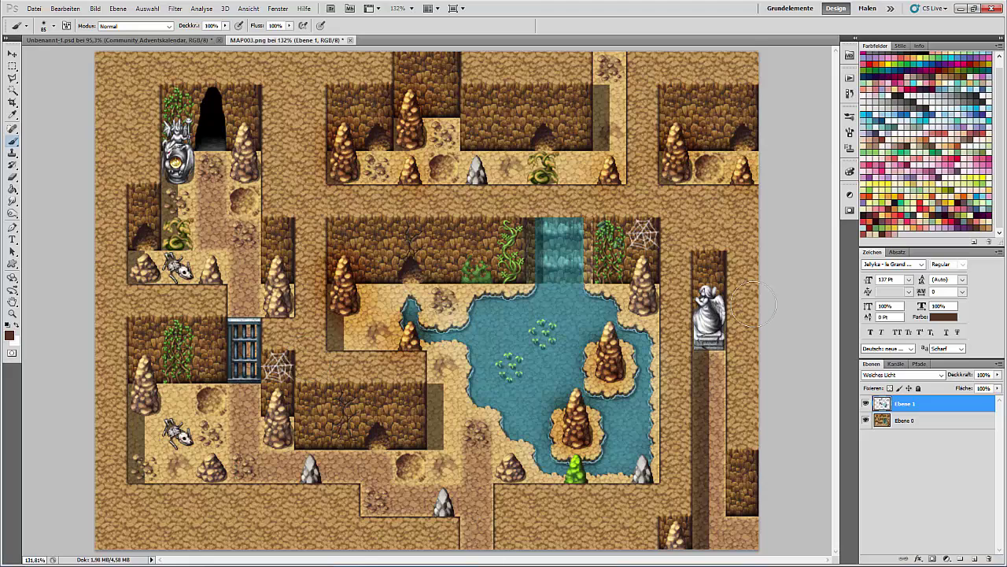
# - Brush the brown tone over the stalagmite east of the waterfall and the stalagmites and rock piles in the western passages
pyautogui.moveTo(639, 256); pyautogui.dragTo(644, 307)
pyautogui.moveTo(245, 140); pyautogui.dragTo(246, 166)
pyautogui.moveTo(141, 268); pyautogui.dragTo(148, 270)
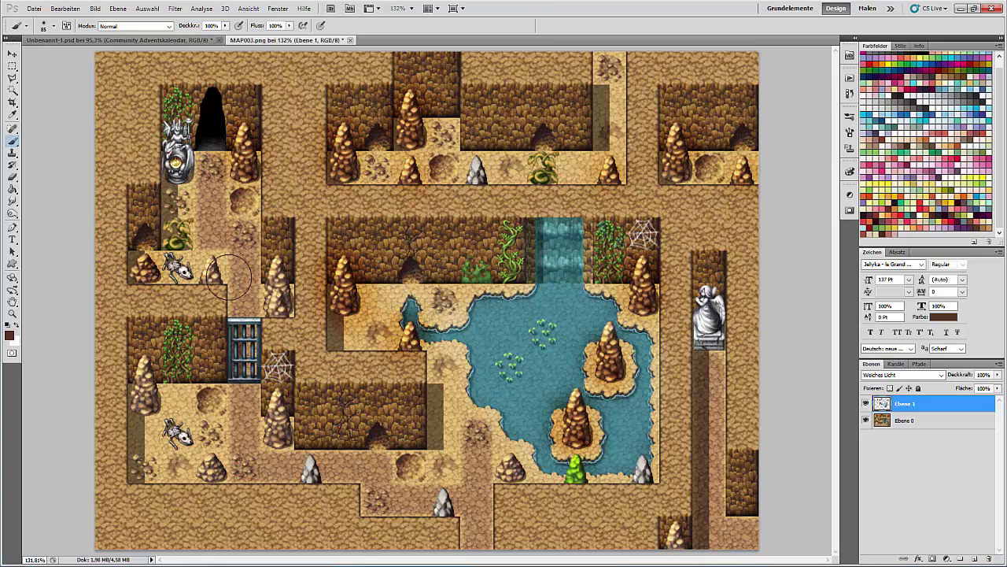
pyautogui.moveTo(209, 265); pyautogui.dragTo(211, 273)
pyautogui.moveTo(276, 269); pyautogui.dragTo(277, 306)
pyautogui.moveTo(278, 400); pyautogui.dragTo(277, 435)
pyautogui.moveTo(141, 374); pyautogui.dragTo(145, 403)
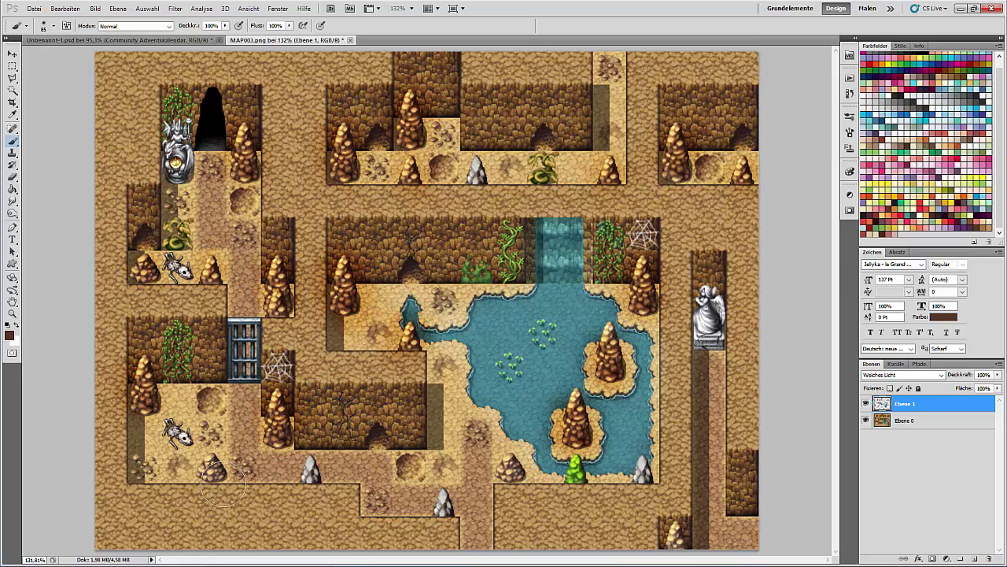
pyautogui.moveTo(223, 483); pyautogui.dragTo(214, 471)
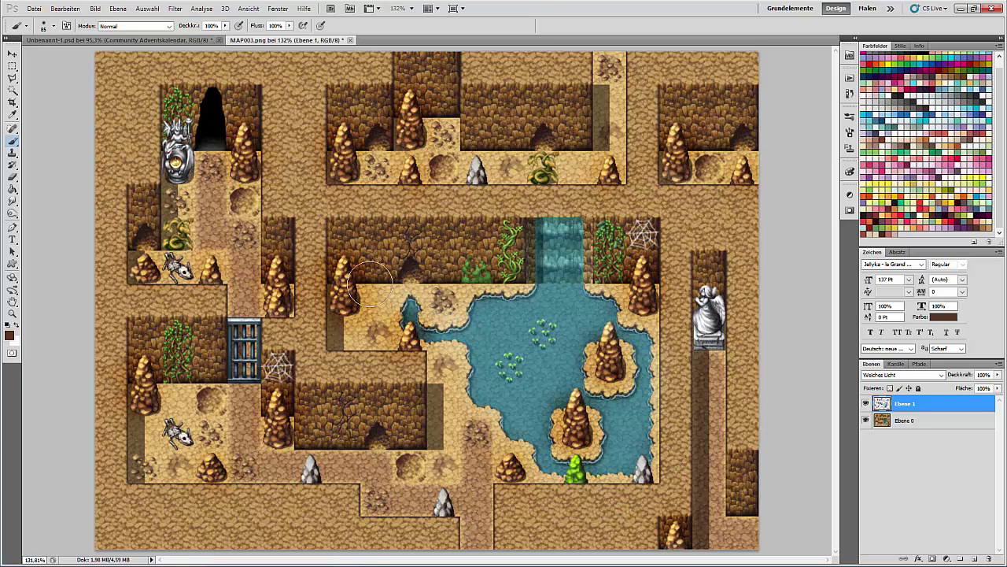
# - Tint the vines and pond plants with green sampled from the water plants, and the withered plants with ochre sampled from the map
pyautogui.click(9, 336)
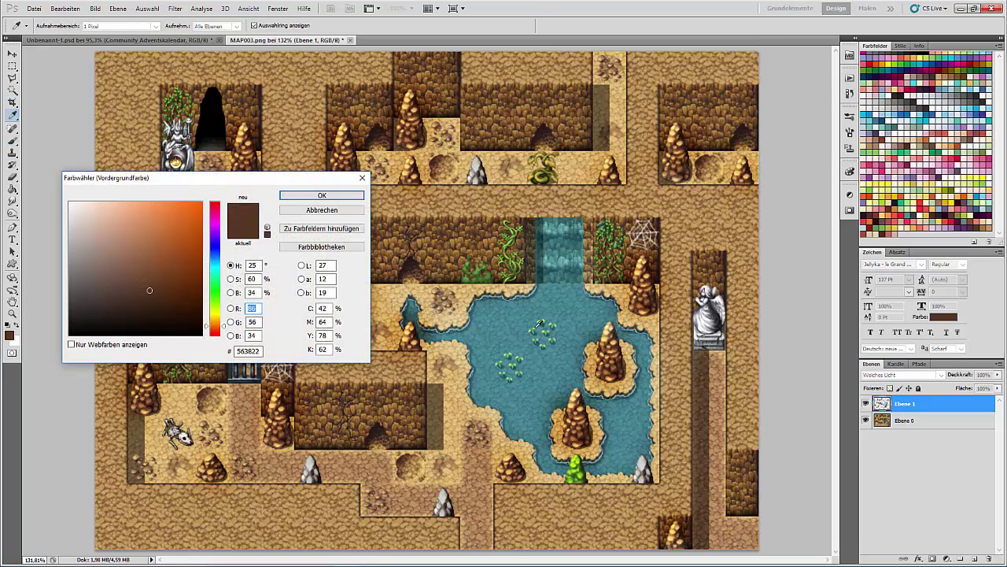
pyautogui.click(539, 323)
pyautogui.press('Return')
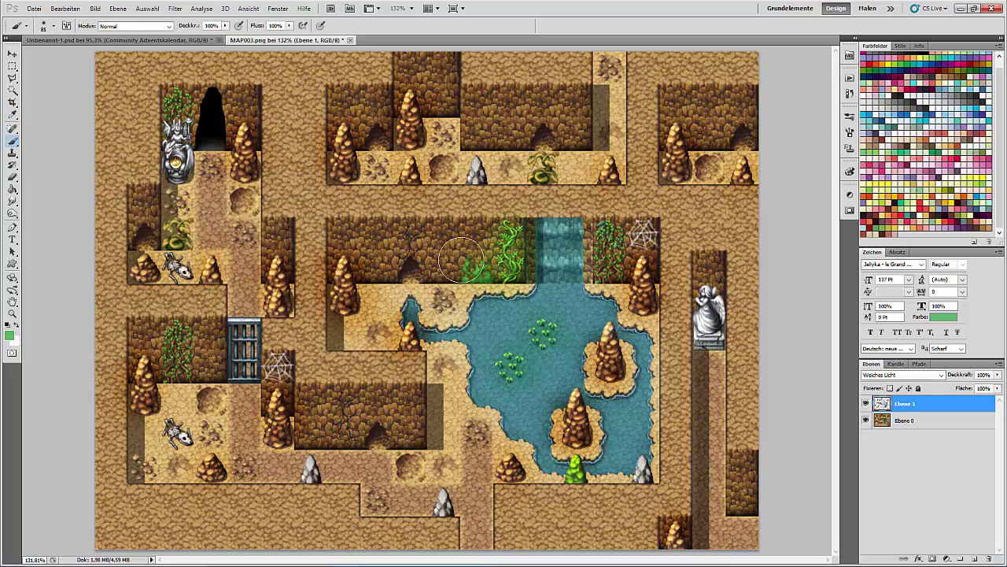
pyautogui.moveTo(189, 351)
pyautogui.mouseDown()
pyautogui.moveTo(179, 354)
pyautogui.moveTo(188, 329)
pyautogui.mouseUp()
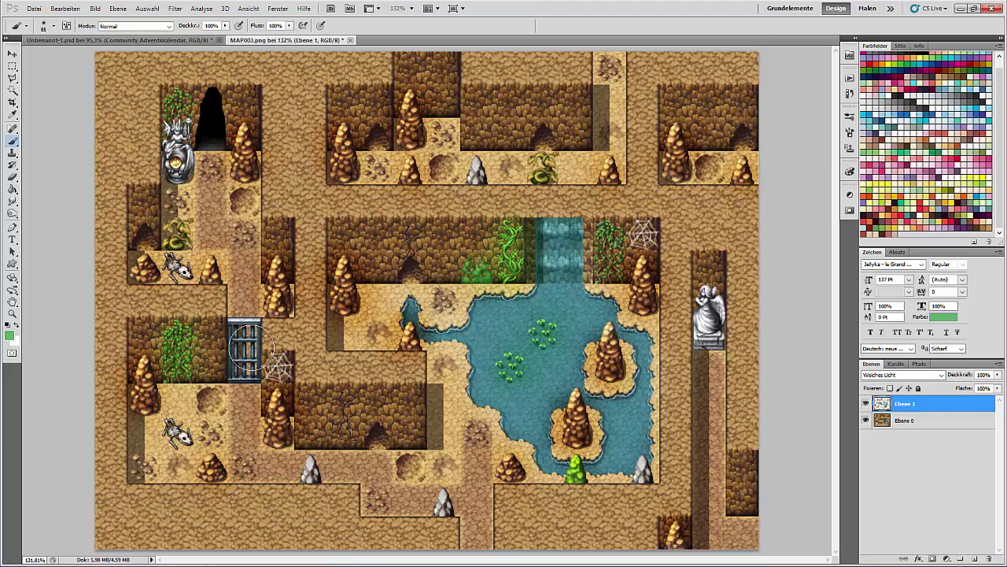
pyautogui.moveTo(617, 269); pyautogui.dragTo(614, 258)
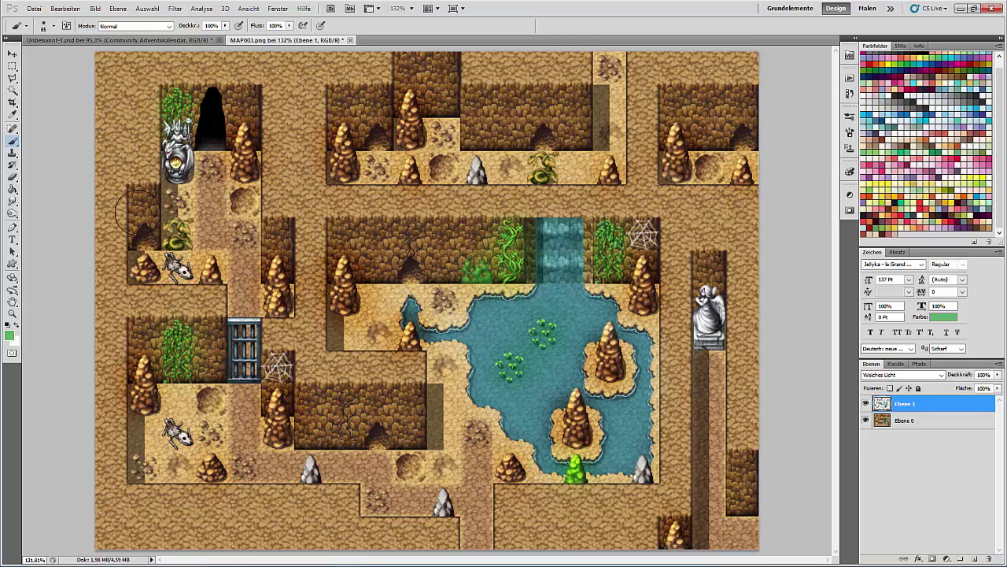
pyautogui.keyDown('alt'); pyautogui.click(174, 241); pyautogui.keyUp('alt')
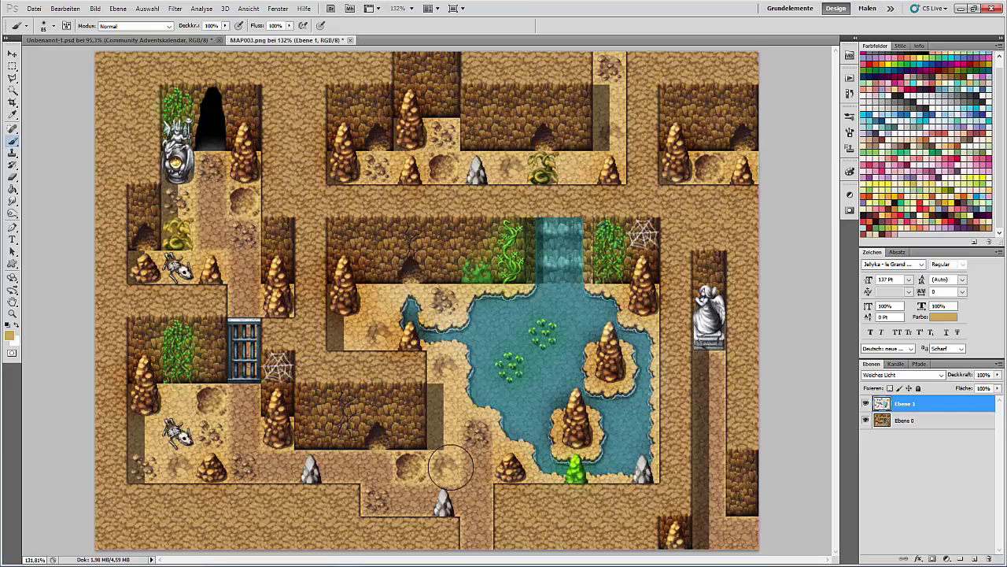
pyautogui.click(541, 169)
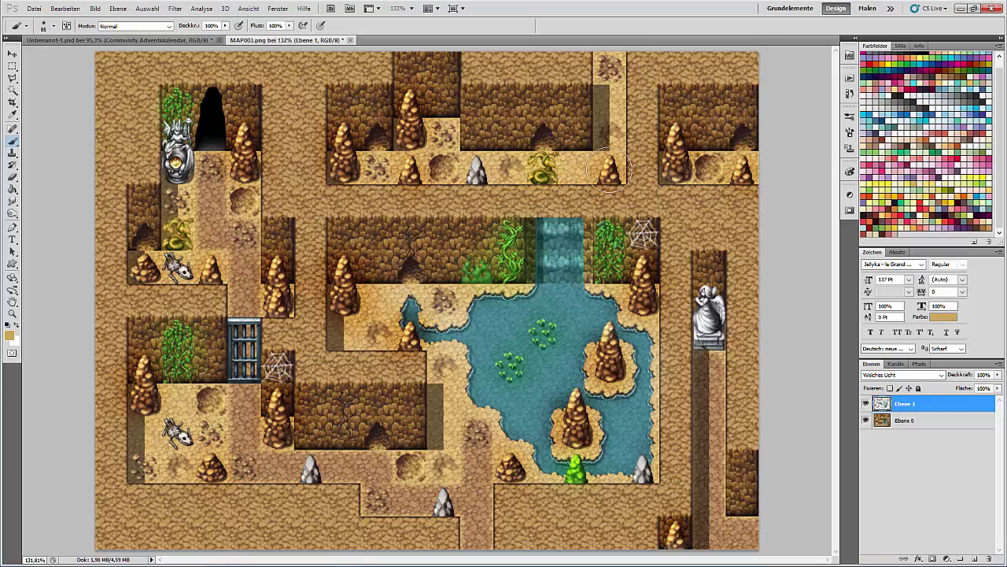
# - Check the painted light layer on its own by hiding and showing the map layer Ebene 0
pyautogui.click(866, 421)
pyautogui.click(867, 421)
pyautogui.click(225, 8)
pyautogui.click(202, 7)
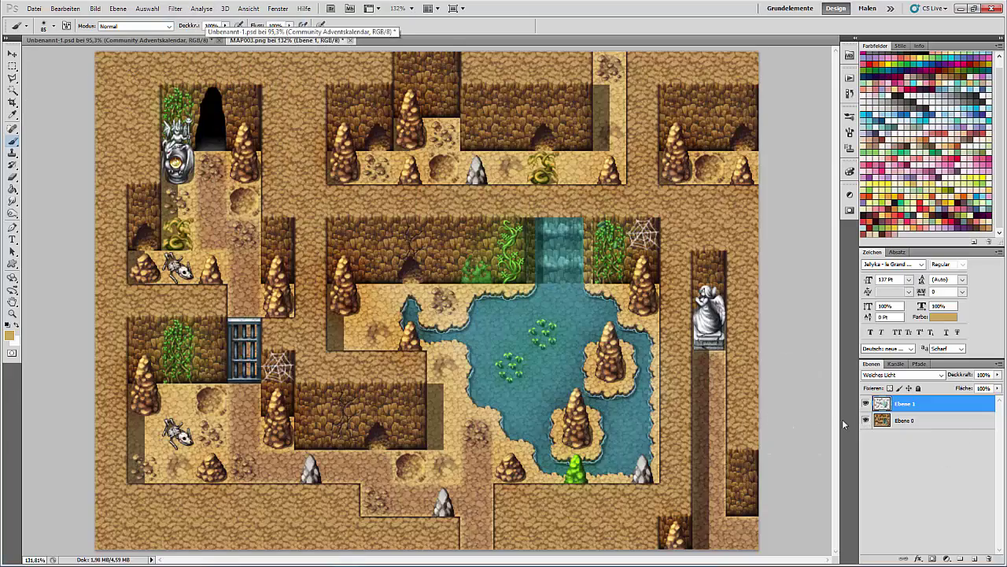
pyautogui.click(865, 421)
pyautogui.click(866, 421)
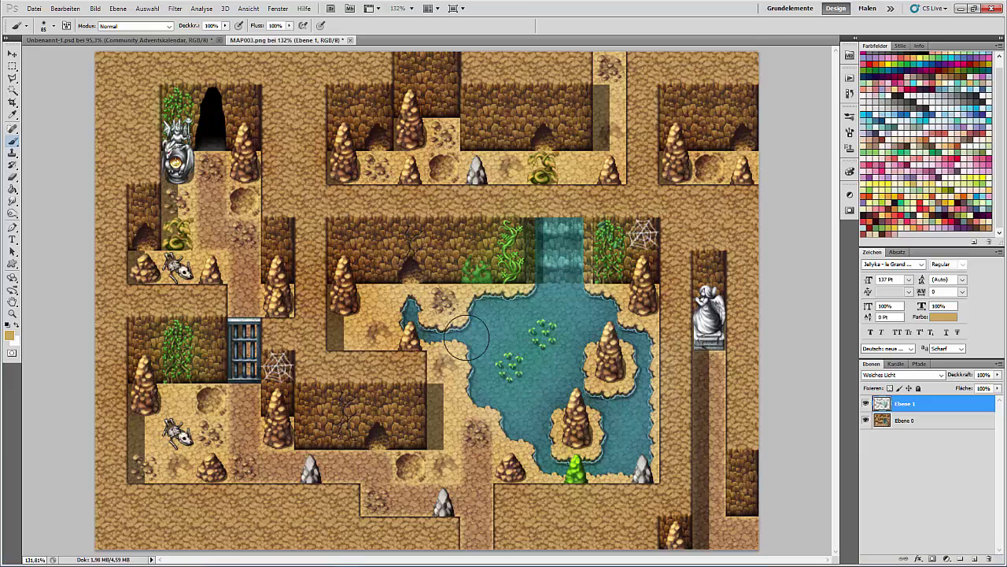
# - Add another new layer and prepare the brush with a red colour and a size of 200 px
pyautogui.click(981, 558)
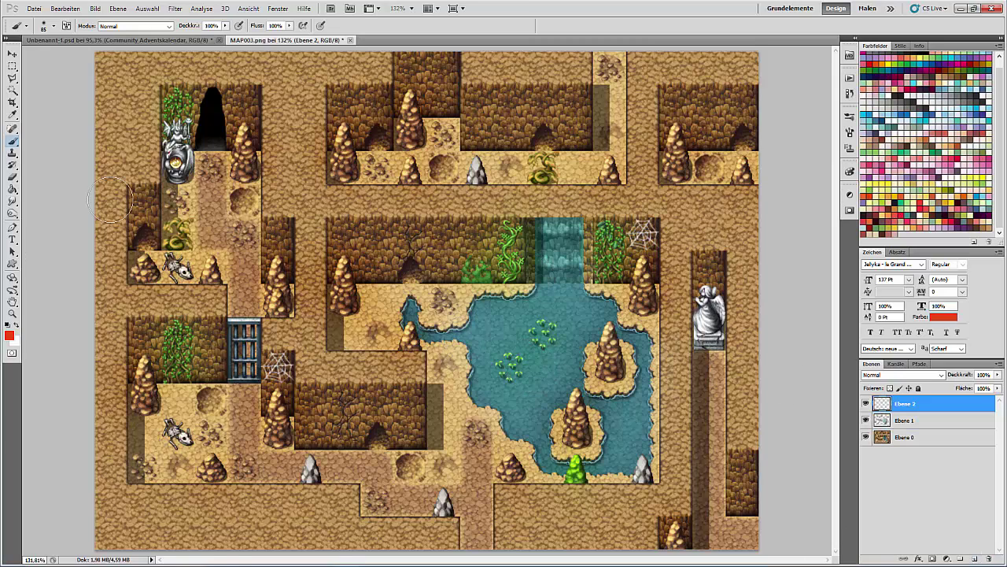
pyautogui.click(49, 26)
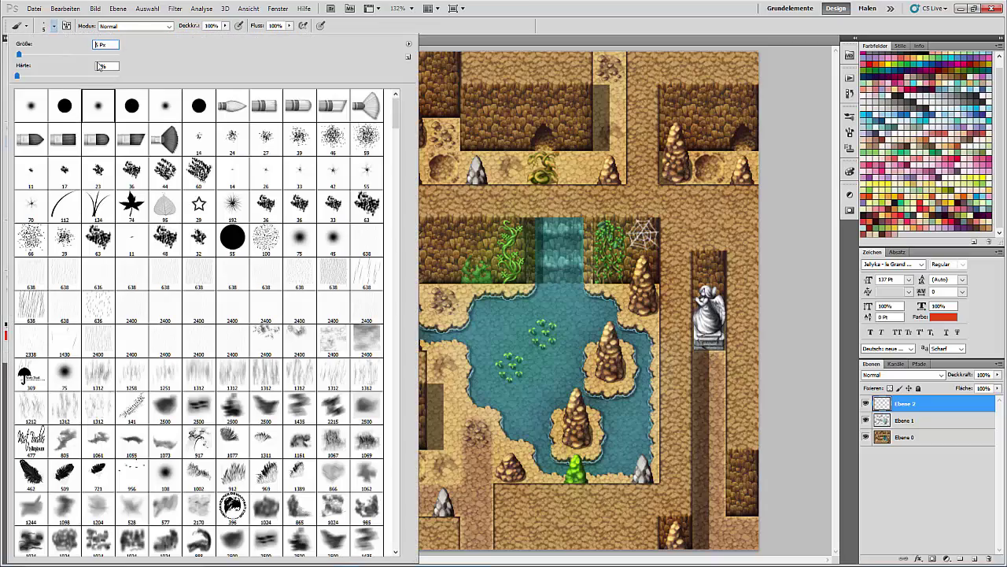
pyautogui.write('200')
pyautogui.click(693, 6)
# - Paint four red glows over the torch spots in the western and southern rooms, checking the torch positions in RPG Maker MV
pyautogui.click(502, 557)
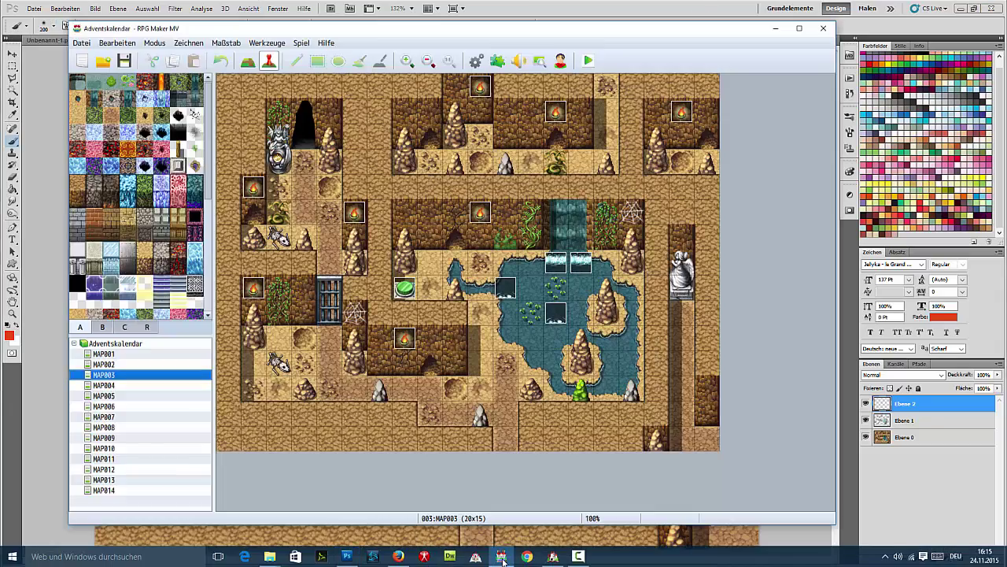
pyautogui.click(501, 557)
pyautogui.click(342, 408)
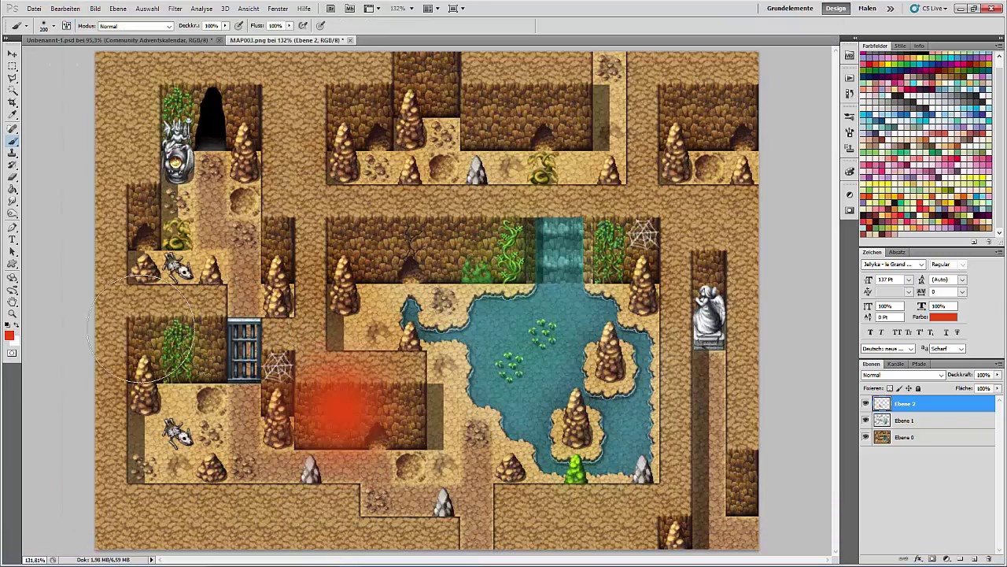
pyautogui.click(141, 330)
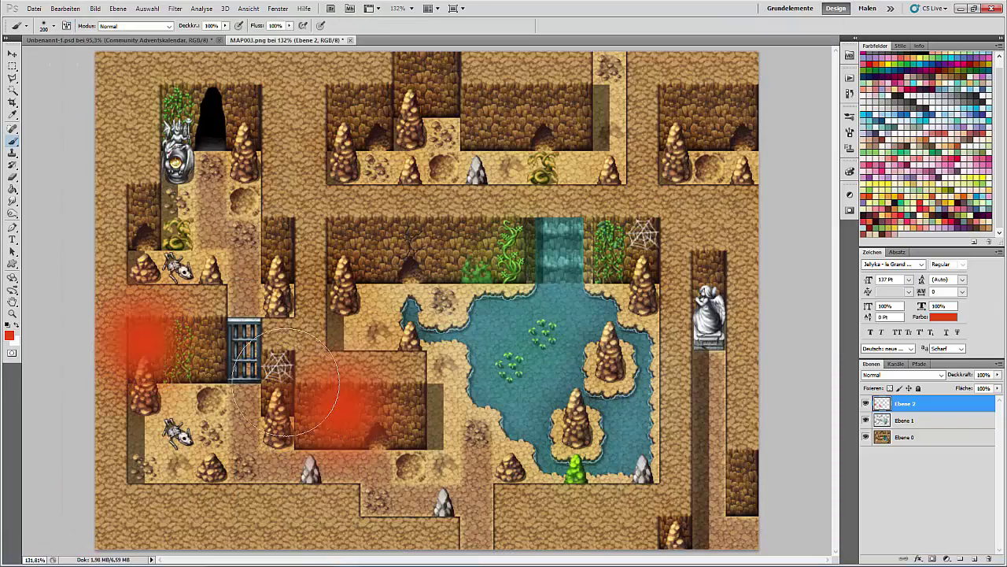
pyautogui.click(501, 555)
pyautogui.click(505, 560)
pyautogui.click(146, 205)
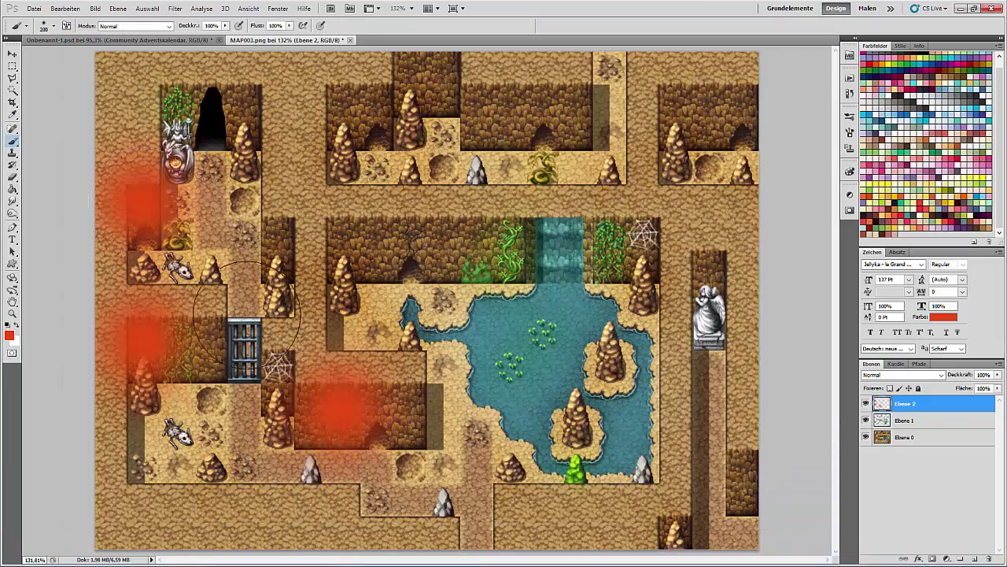
pyautogui.click(504, 556)
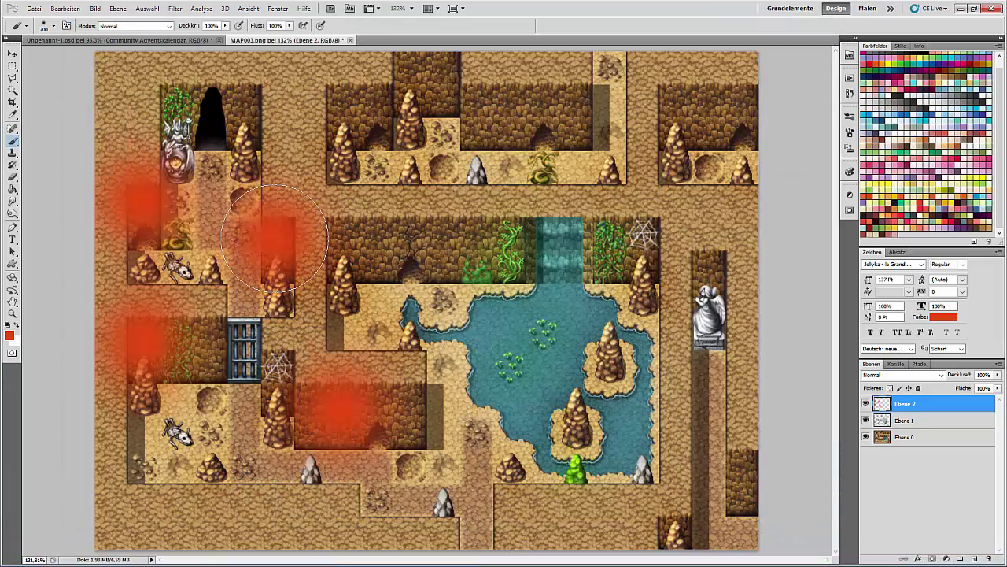
# - Look up the next torches in RPG Maker MV and paint red glows on the wall north of the pond and the topmost wall
pyautogui.click(502, 556)
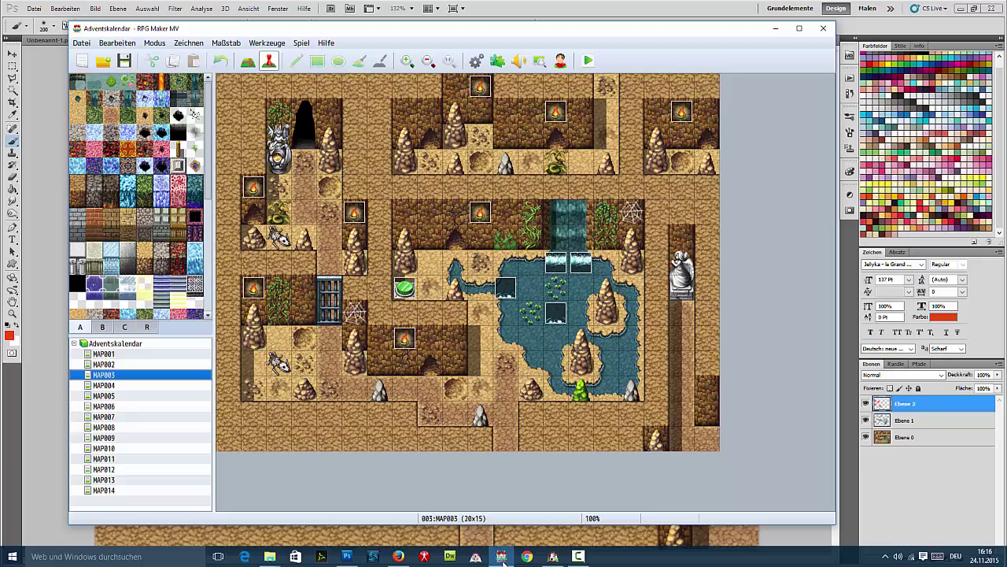
pyautogui.click(502, 556)
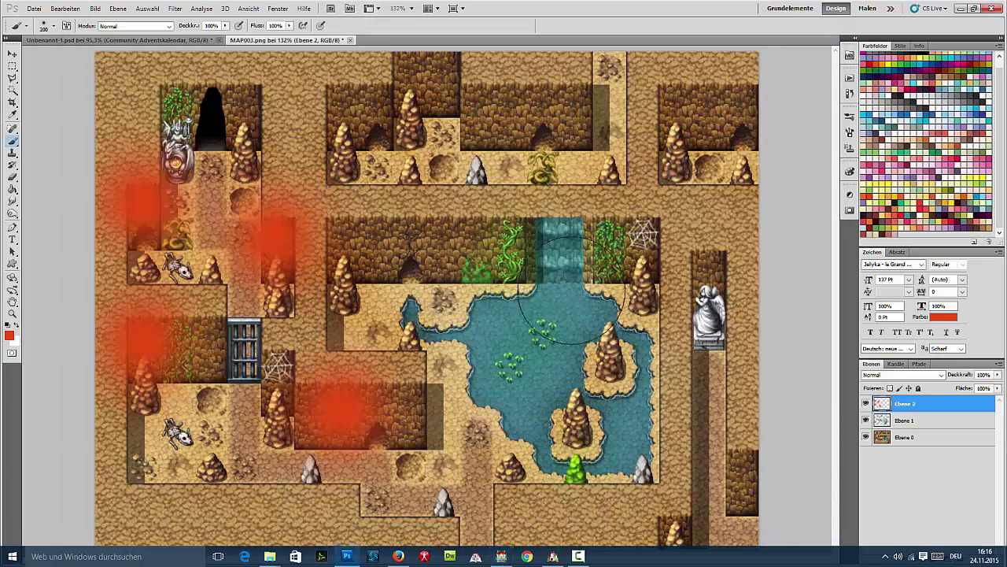
pyautogui.click(502, 555)
pyautogui.click(502, 555)
pyautogui.click(429, 75)
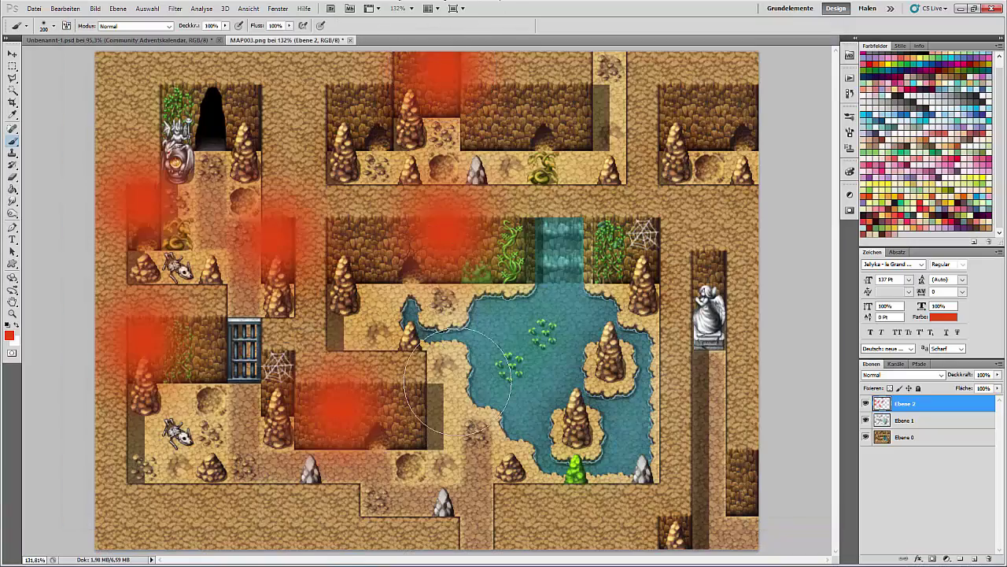
# - Compare with the torches in RPG Maker MV and paint red glows on the two remaining walls in the map's northeast
pyautogui.click(502, 555)
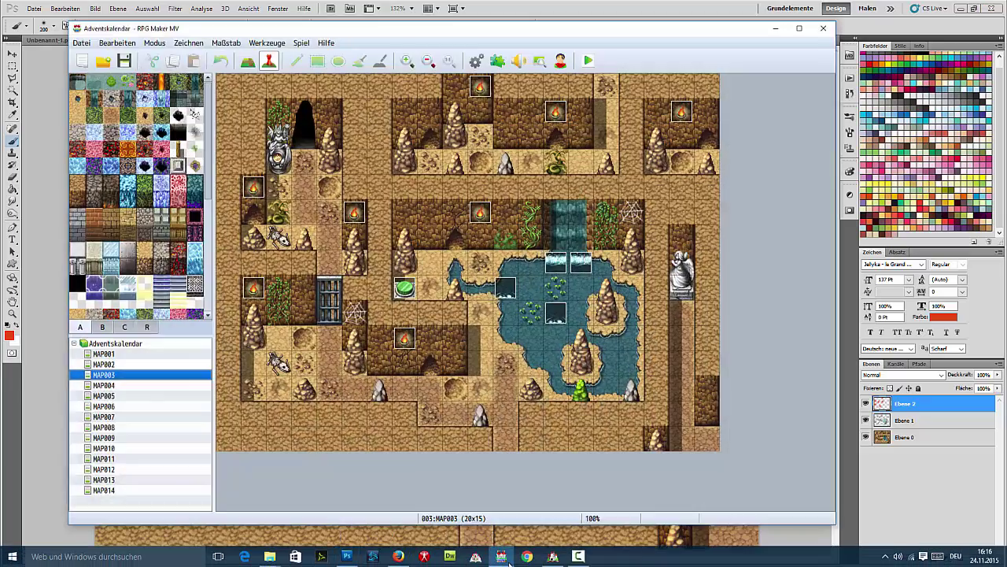
pyautogui.click(502, 555)
pyautogui.click(557, 104)
pyautogui.click(502, 555)
pyautogui.moveTo(508, 559)
pyautogui.click(710, 97)
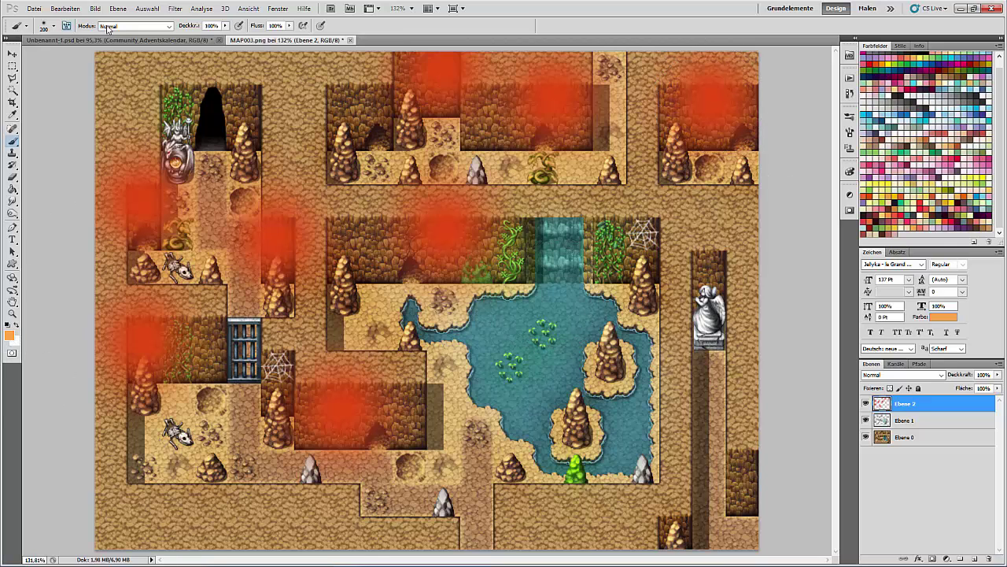
# - Set the brush size to 150 px and paint orange glows over the centres of all eight red torch glows
pyautogui.click(53, 26)
pyautogui.write('1 Px')
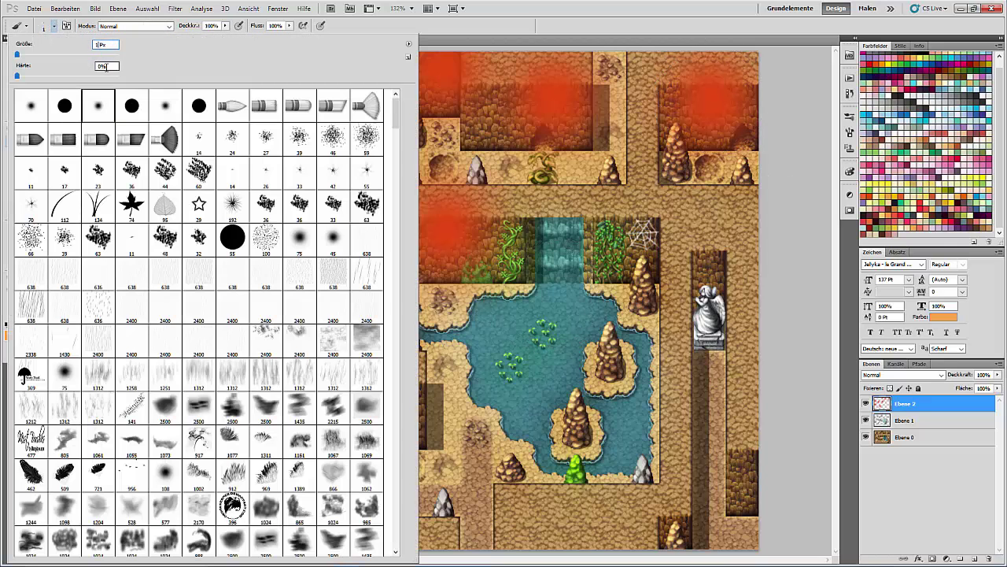
pyautogui.write('50')
pyautogui.press('Return')
pyautogui.click(143, 197)
pyautogui.click(141, 339)
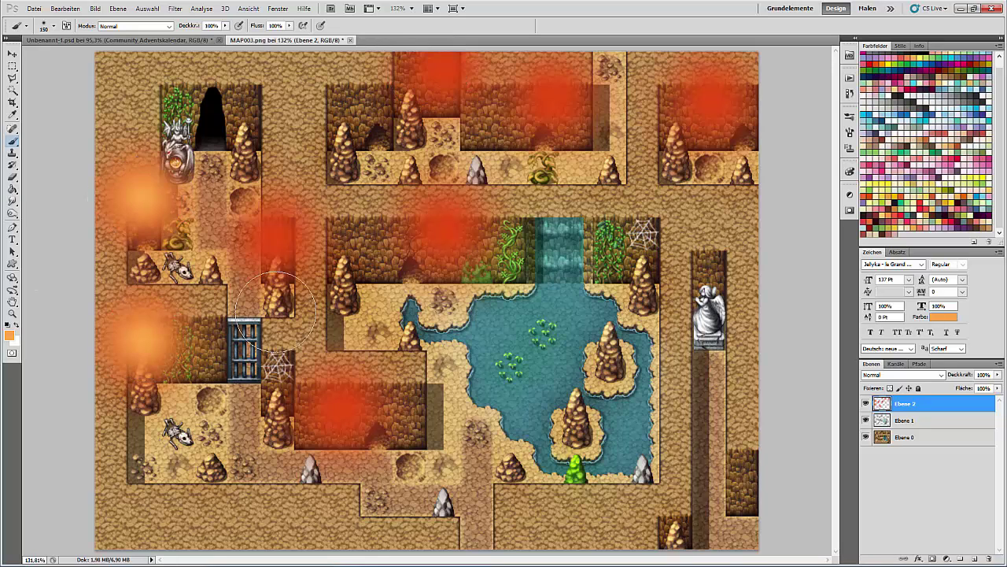
pyautogui.click(274, 239)
pyautogui.click(339, 405)
pyautogui.click(449, 228)
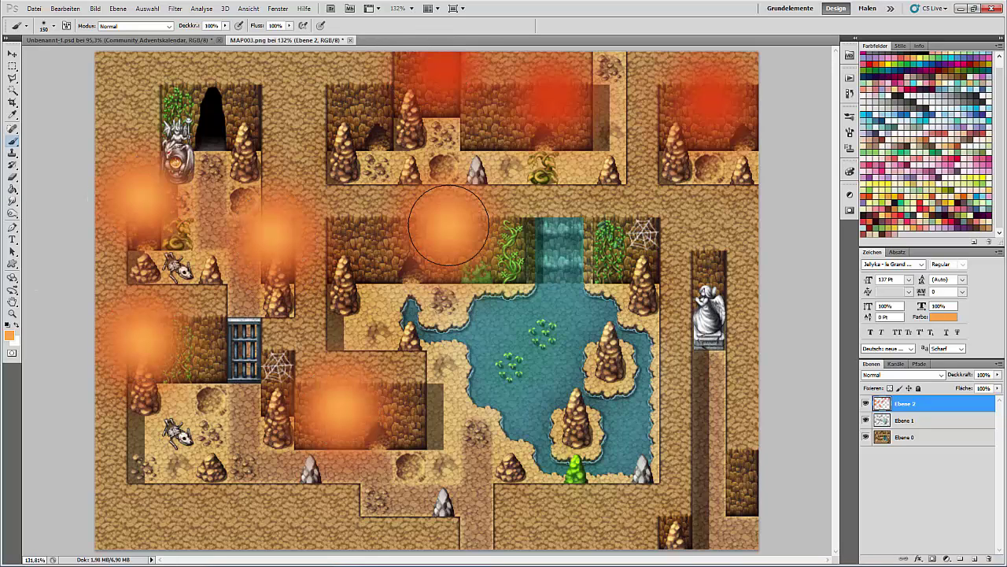
pyautogui.click(444, 71)
pyautogui.click(557, 98)
pyautogui.click(713, 96)
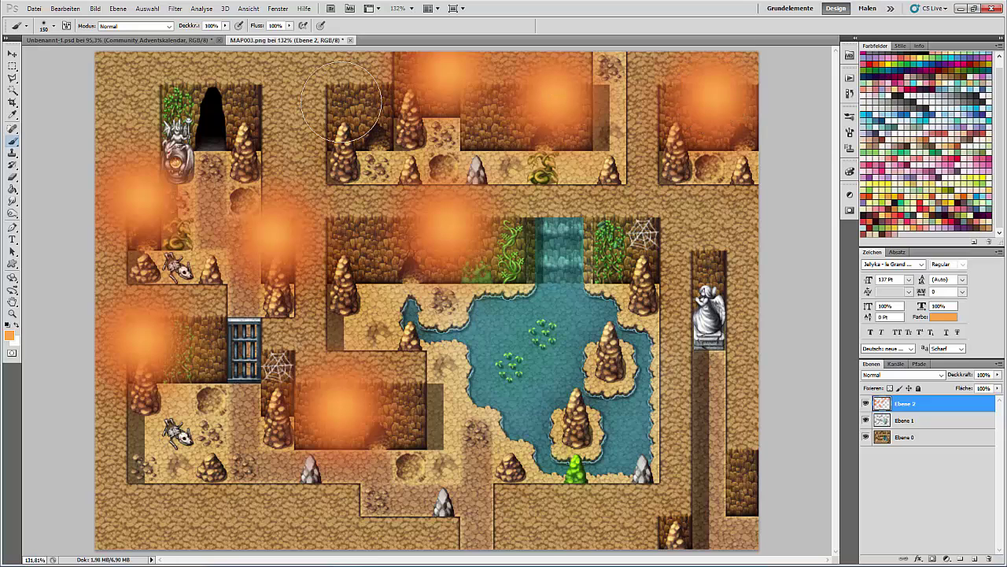
# - Reduce the brush to 70 px with a pale yellow colour and paint bright cores in all eight torch glows
pyautogui.click(53, 26)
pyautogui.press('Return')
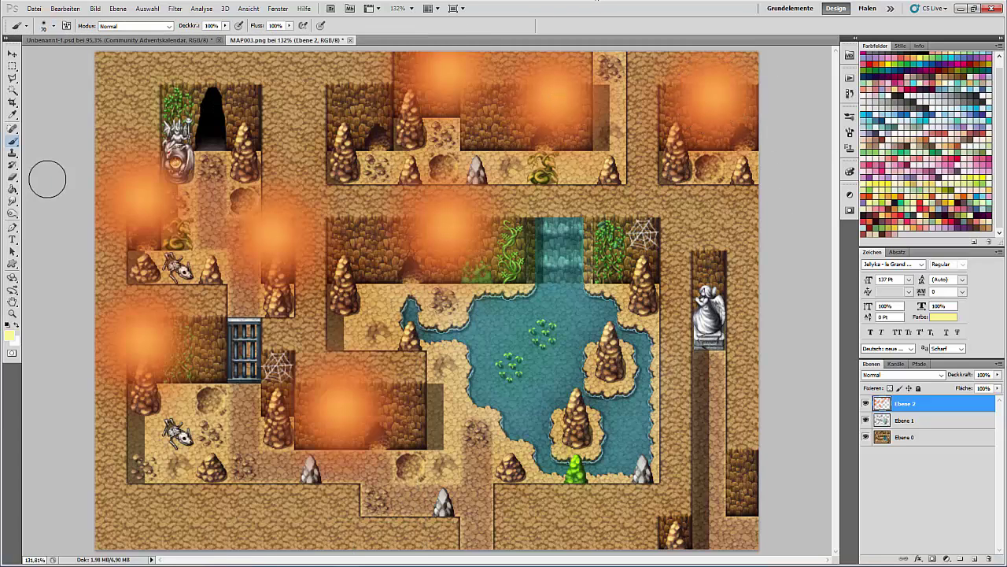
pyautogui.click(140, 197)
pyautogui.click(139, 333)
pyautogui.click(277, 228)
pyautogui.click(346, 406)
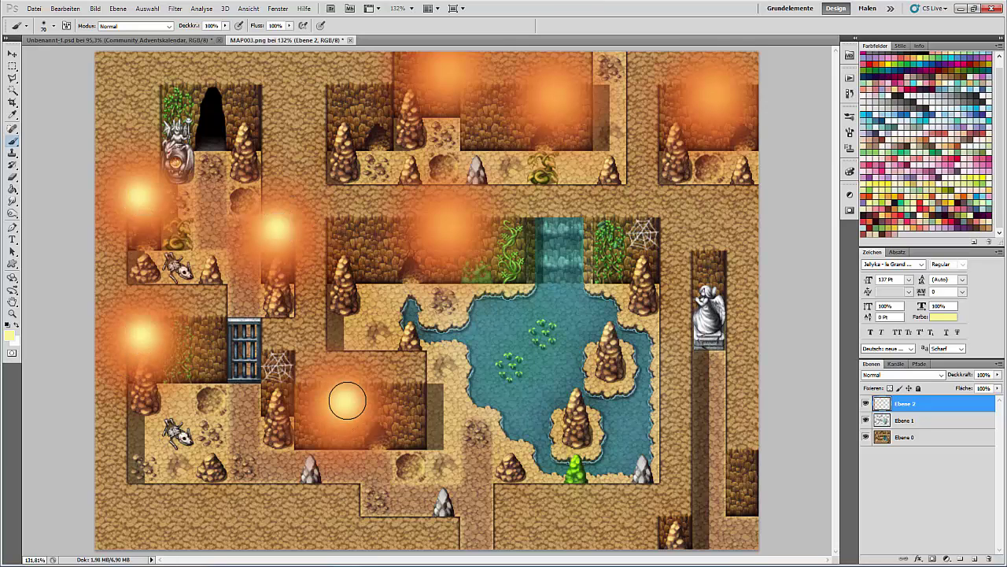
pyautogui.click(450, 220)
pyautogui.click(448, 61)
pyautogui.click(557, 89)
pyautogui.click(729, 95)
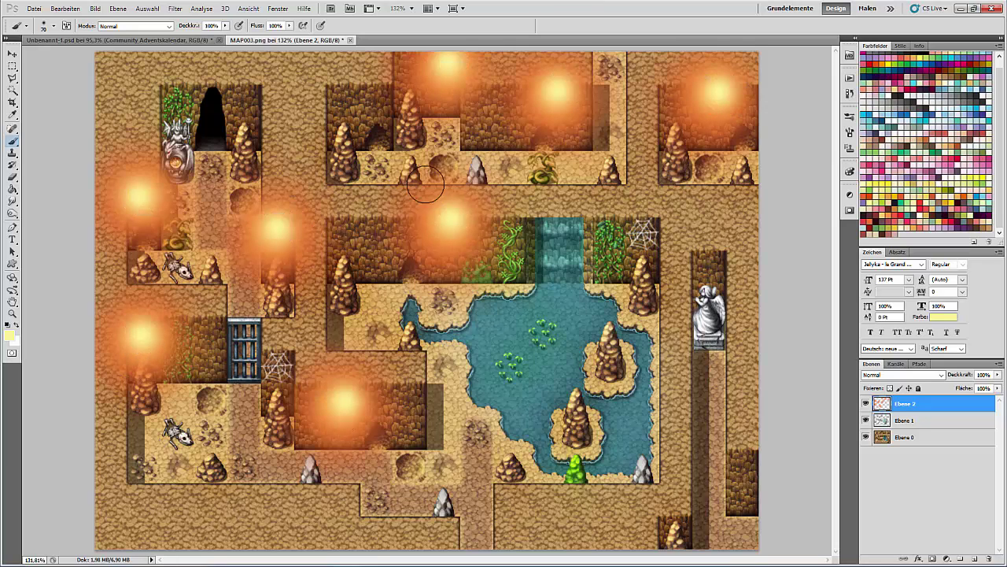
# - Reapply the last filter to soften the torch glows, and select layer Ebene 1 while toggling the base map's visibility
pyautogui.click(174, 10)
pyautogui.click(194, 22)
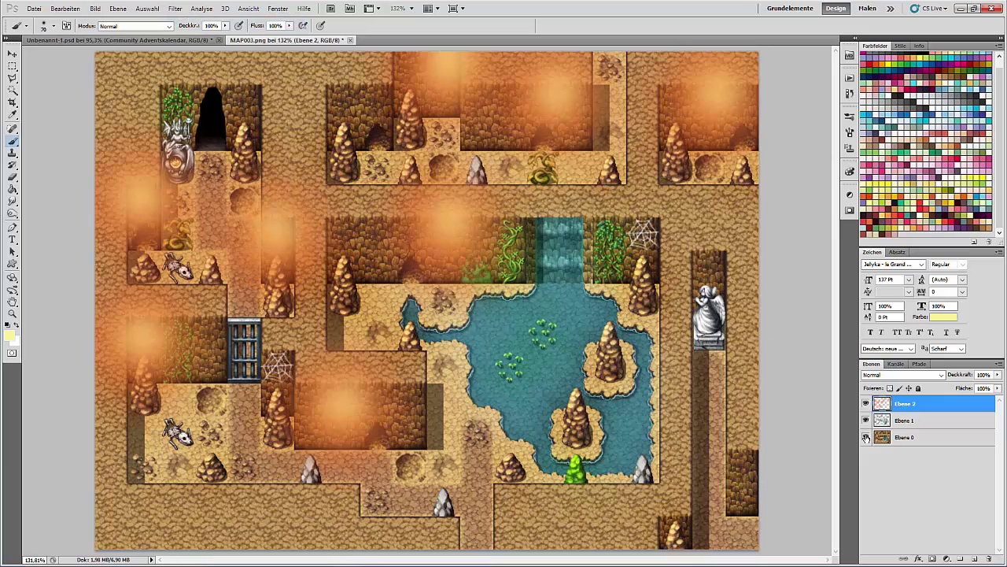
pyautogui.click(915, 420)
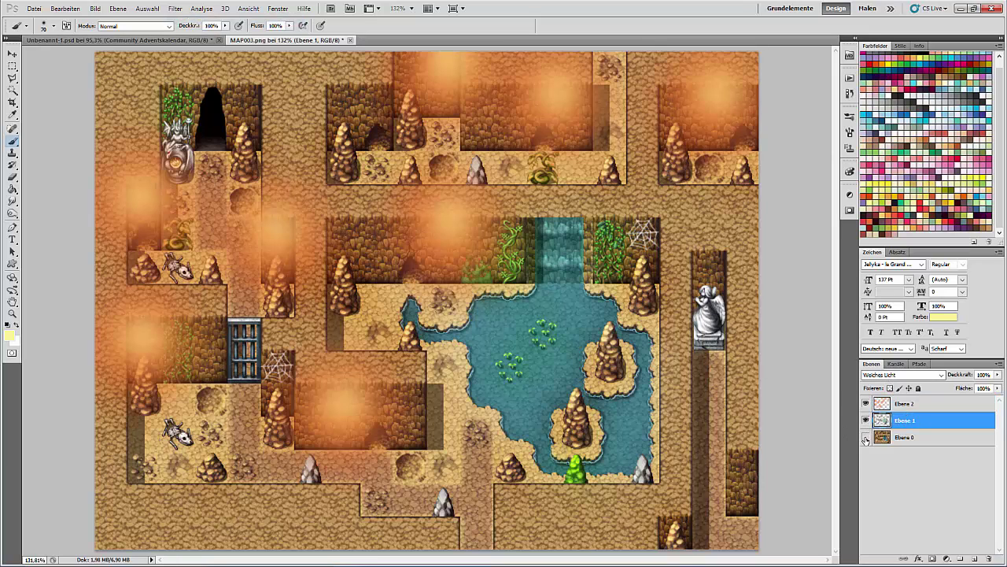
pyautogui.click(865, 437)
pyautogui.click(866, 437)
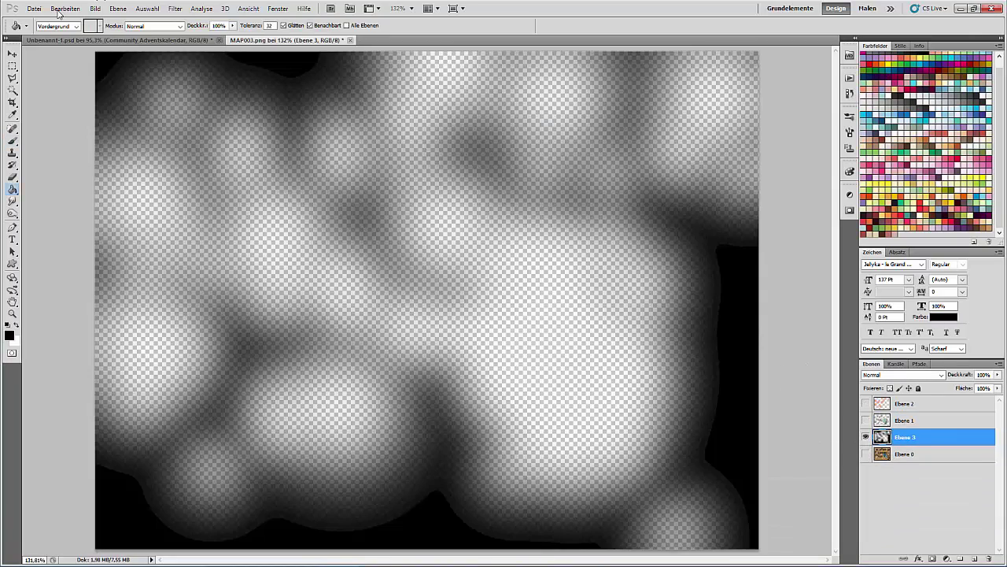
# - Export the shadow layer for the web as a transparent PNG-24 named !shadow3-1 in the pictures folder
pyautogui.click(34, 8)
pyautogui.click(118, 188)
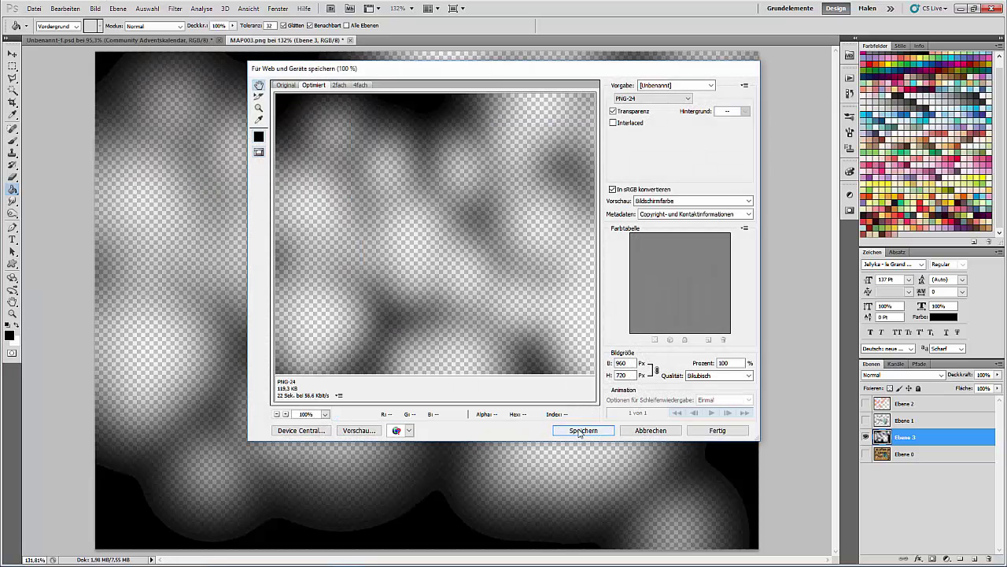
pyautogui.click(582, 430)
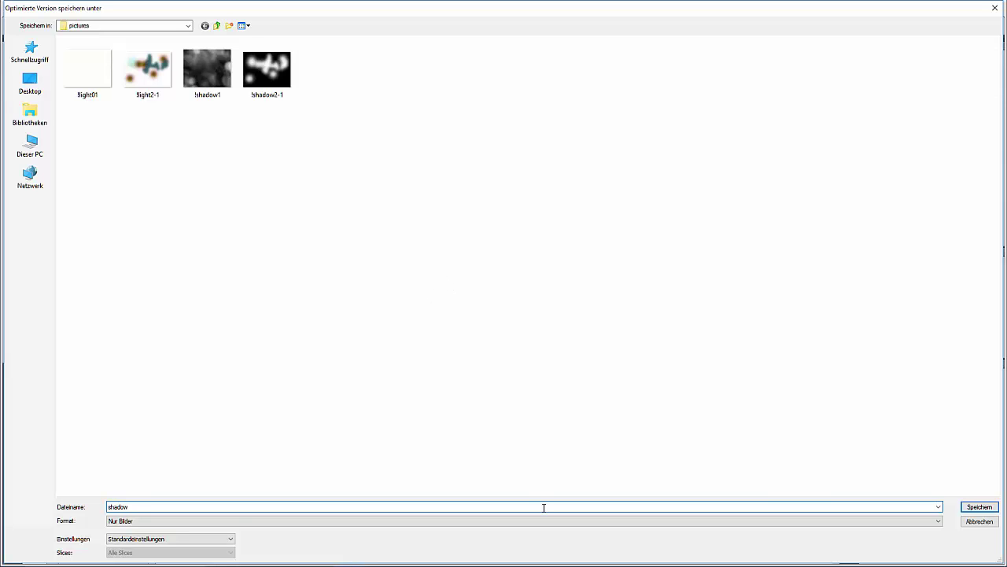
pyautogui.write('3-1')
pyautogui.click(977, 507)
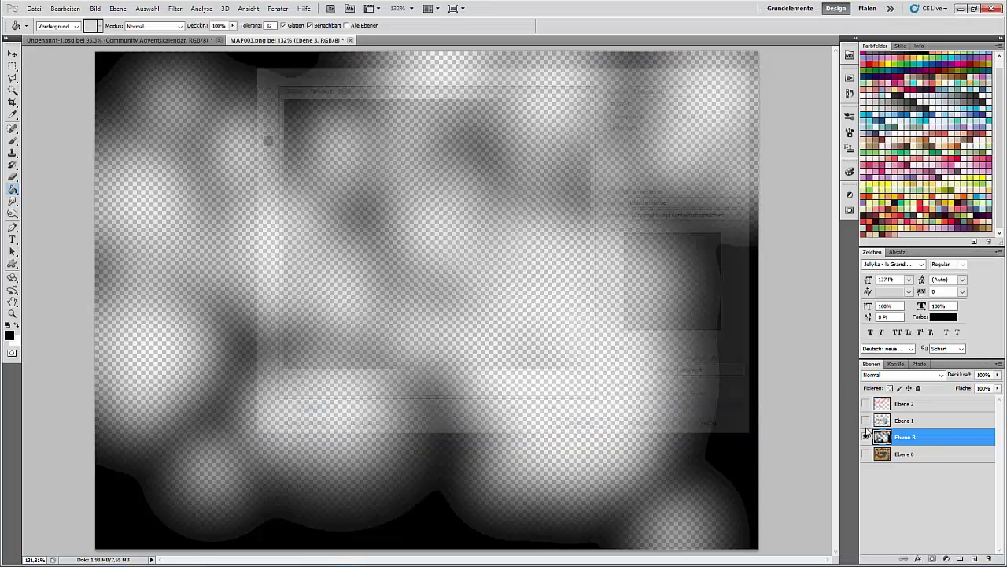
# - Hide the shadow layer, show Ebene 1 and Ebene 2, and export them as a transparent PNG-24 named !light3-1
pyautogui.click(866, 436)
pyautogui.click(865, 421)
pyautogui.click(865, 403)
pyautogui.click(35, 10)
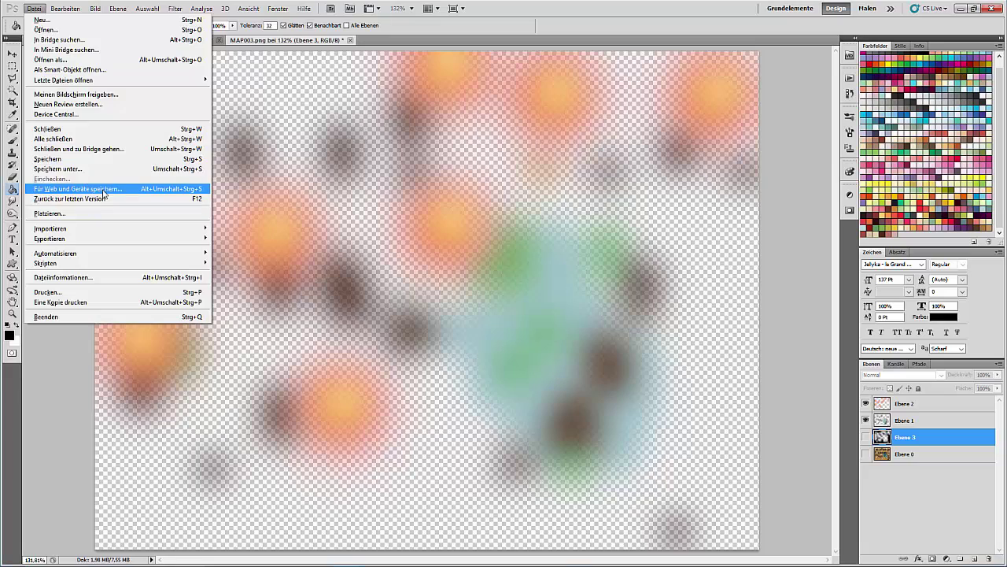
pyautogui.click(103, 189)
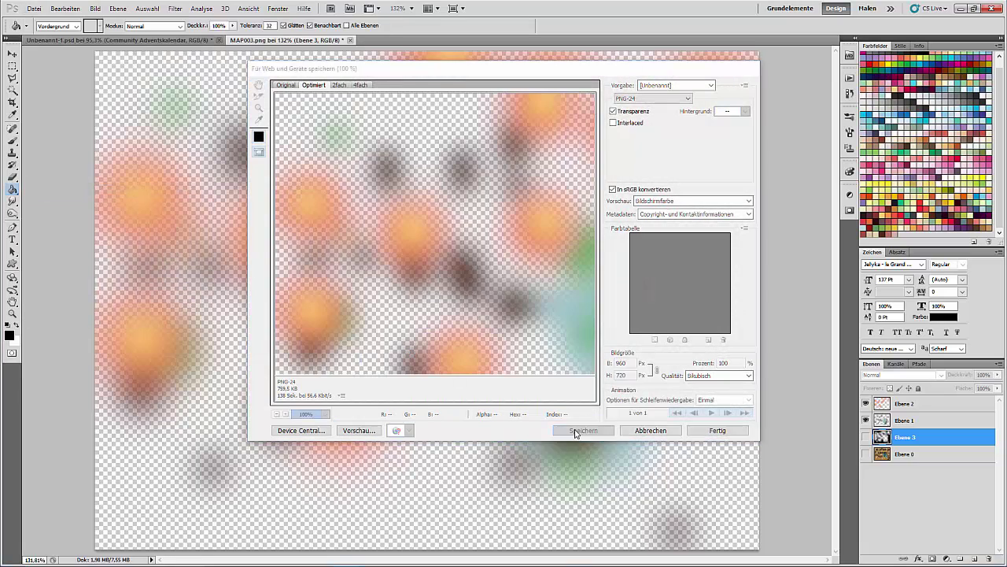
pyautogui.click(582, 430)
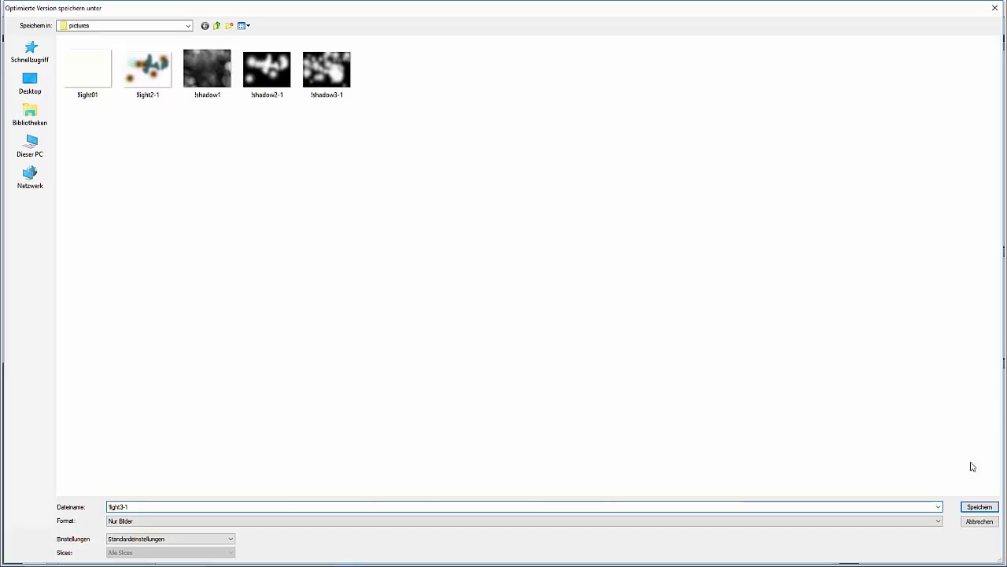
pyautogui.press('Return')
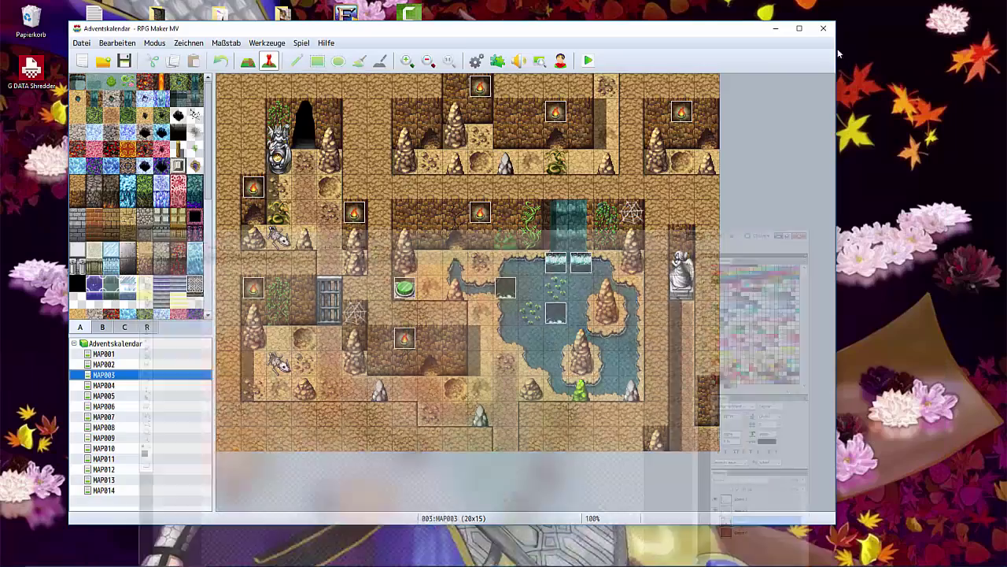
# - Switch to RPG Maker MV, create an event at tile 19,14 of MAP003, and open its picture commands
pyautogui.doubleClick(471, 302)
pyautogui.click(402, 165)
pyautogui.doubleClick(402, 164)
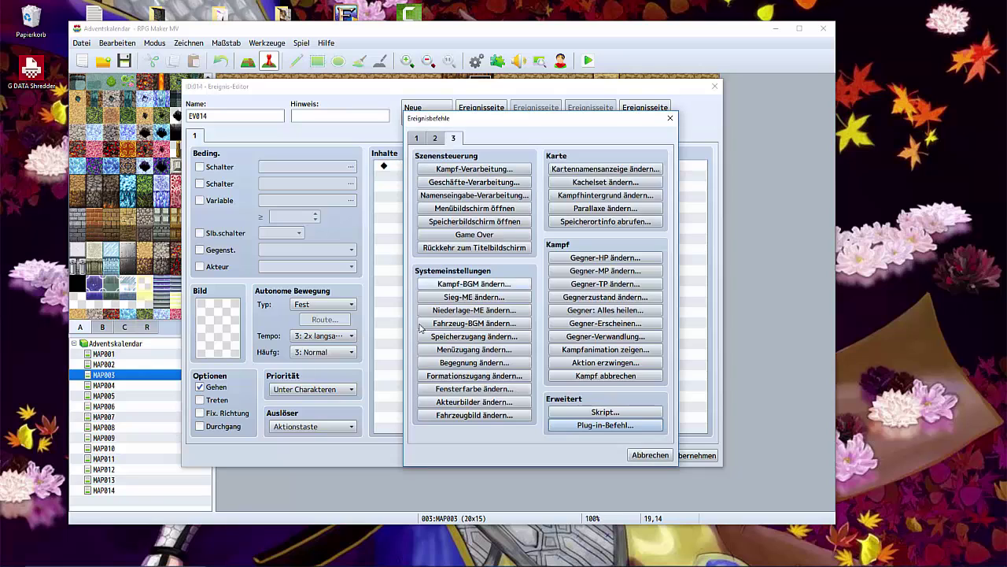
pyautogui.click(605, 425)
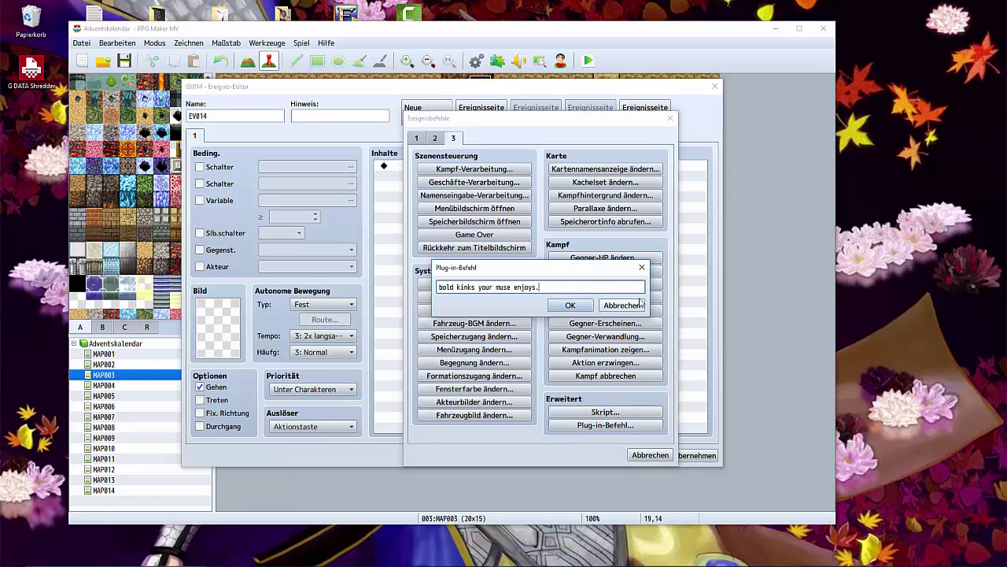
pyautogui.click(639, 304)
pyautogui.click(435, 139)
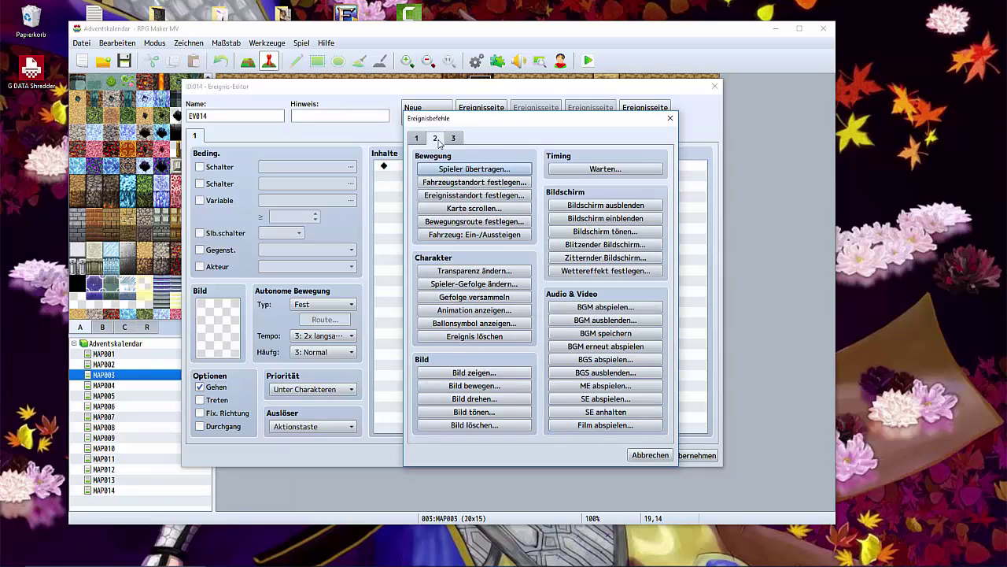
# - Add a Show Picture command for picture 1 using !shadow3-1 with an opacity of 100 and Normal blending
pyautogui.click(474, 373)
pyautogui.click(509, 226)
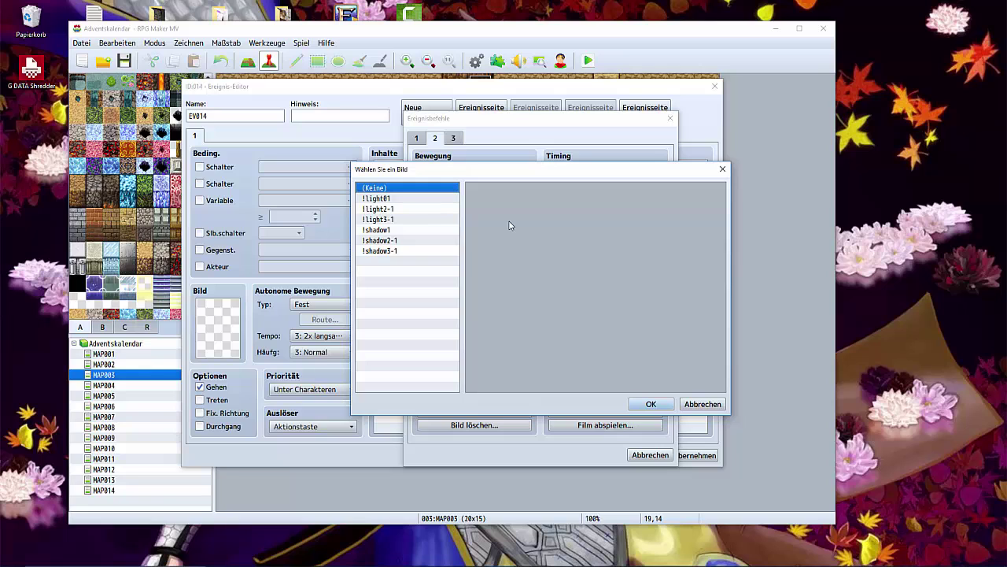
pyautogui.click(394, 251)
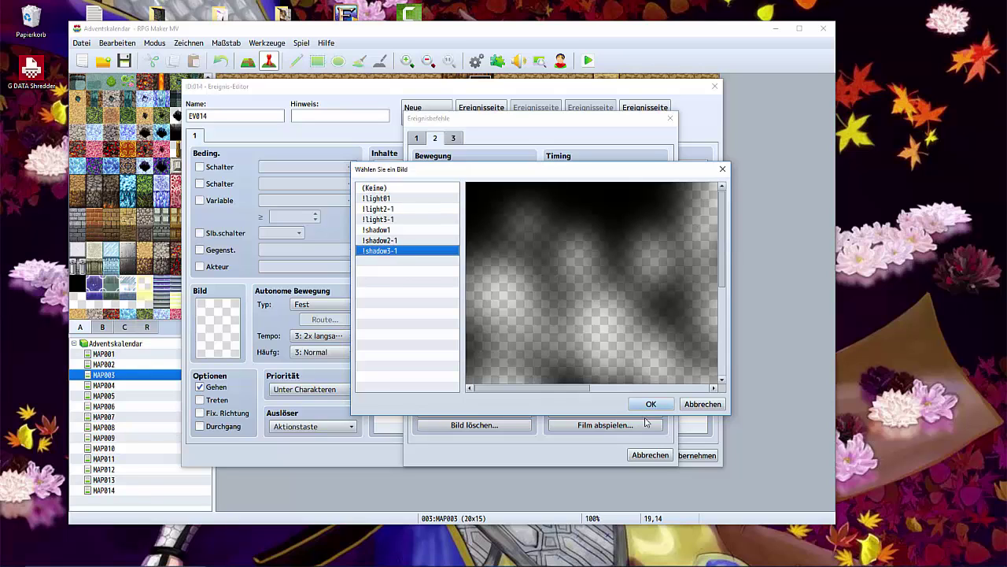
pyautogui.click(649, 405)
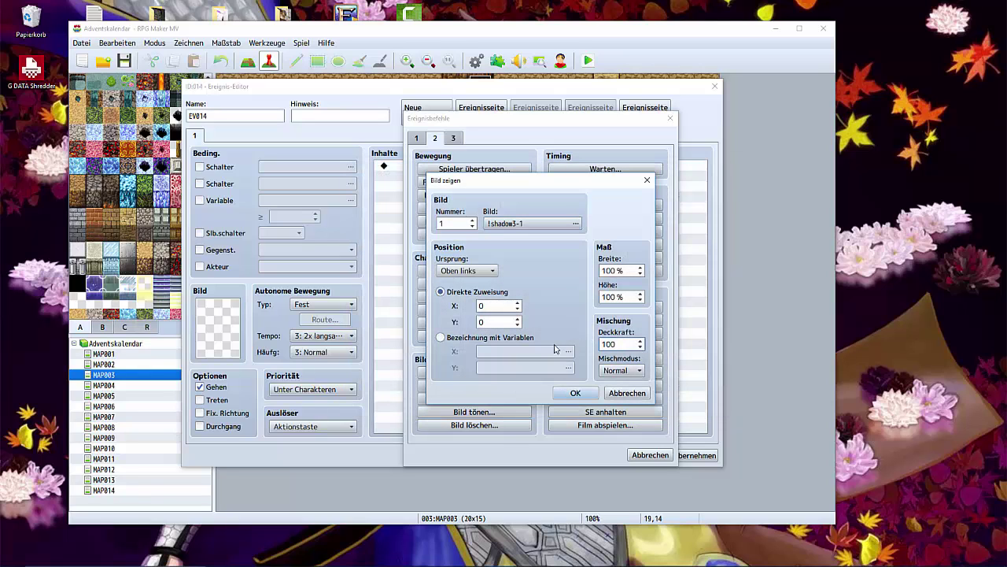
pyautogui.click(557, 396)
# - Add a Show Picture command for picture 2 using !light3-1 with opacity 200 and additive blending, and save the event
pyautogui.doubleClick(433, 179)
pyautogui.click(491, 386)
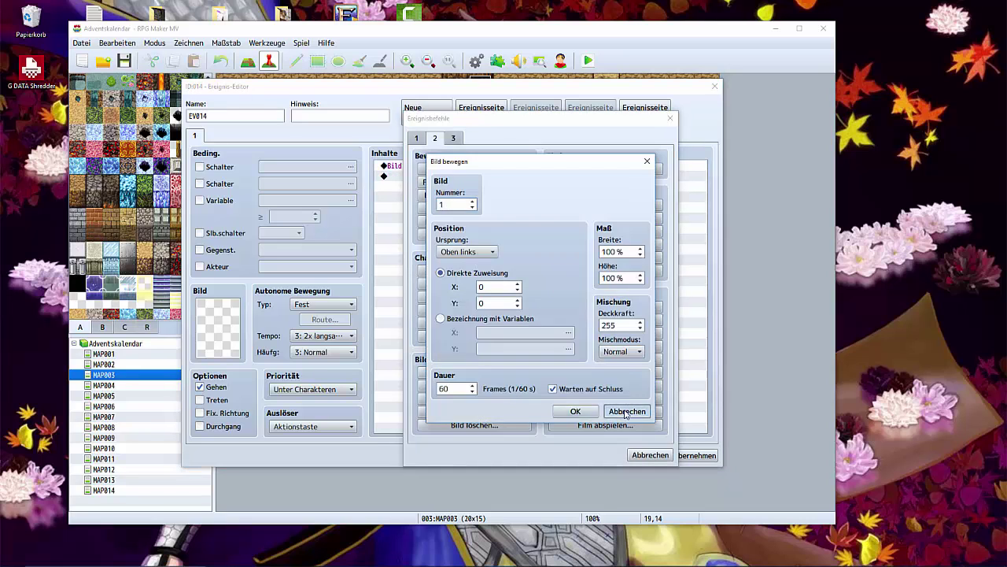
pyautogui.click(627, 410)
pyautogui.click(474, 373)
pyautogui.doubleClick(512, 223)
pyautogui.click(378, 219)
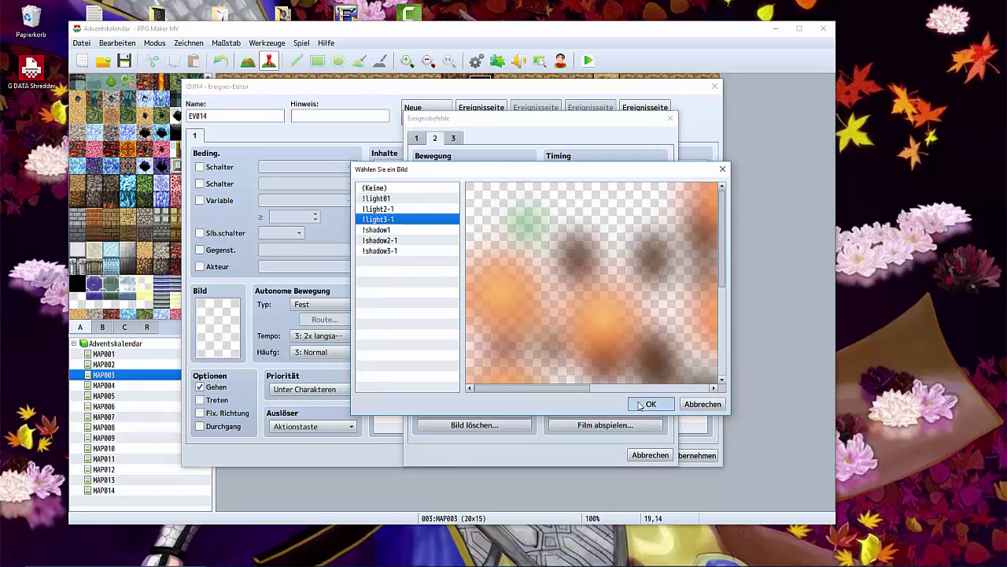
pyautogui.click(649, 405)
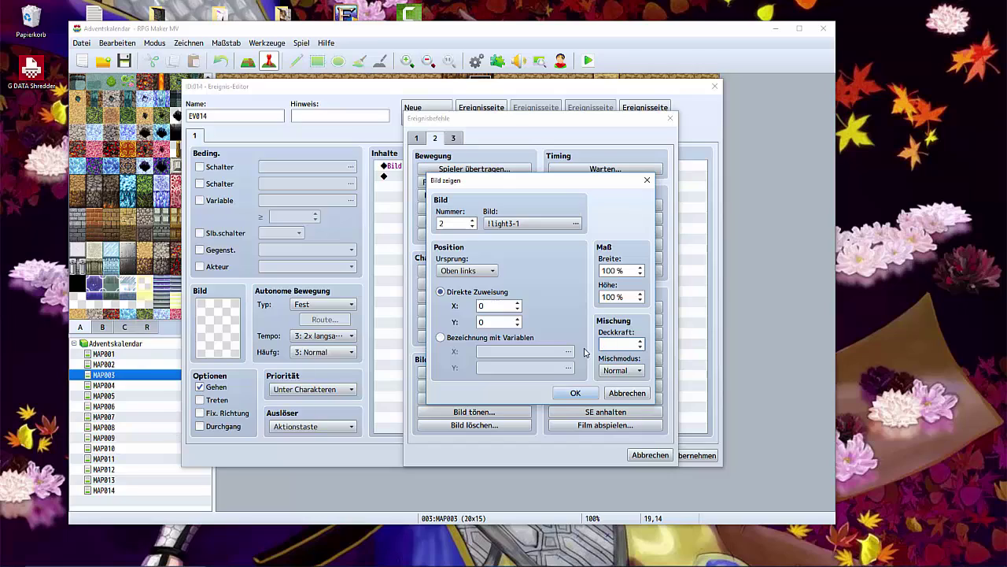
pyautogui.click(575, 392)
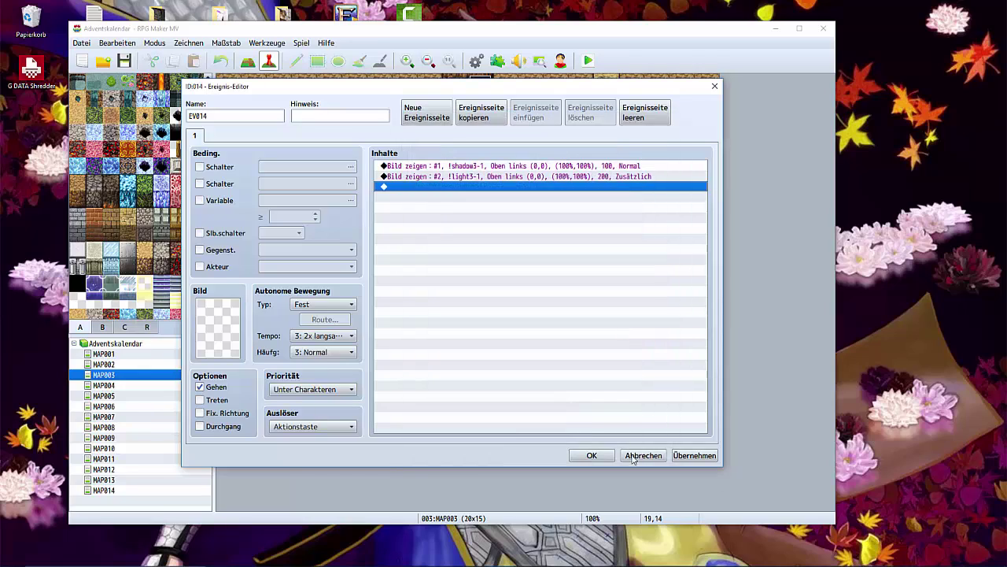
pyautogui.click(580, 454)
# - Copy the plugin commands BindPictureToMap 1 top and BindPictureToMap 2 top from MAP002's event EV014 into MAP003's event EV014
pyautogui.doubleClick(707, 438)
pyautogui.moveTo(406, 188); pyautogui.dragTo(429, 205)
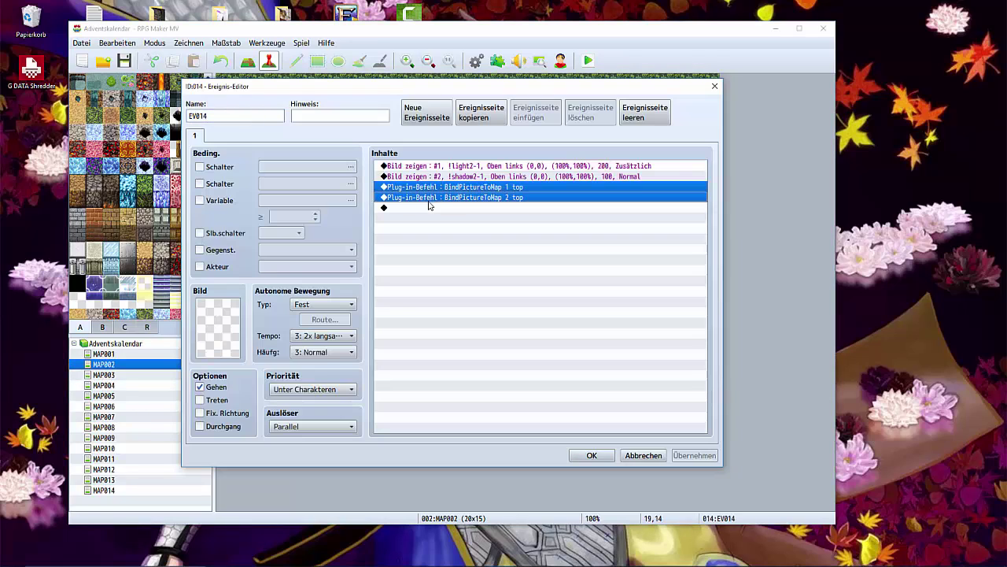
pyautogui.click(644, 455)
pyautogui.click(169, 376)
pyautogui.doubleClick(712, 439)
pyautogui.click(404, 188)
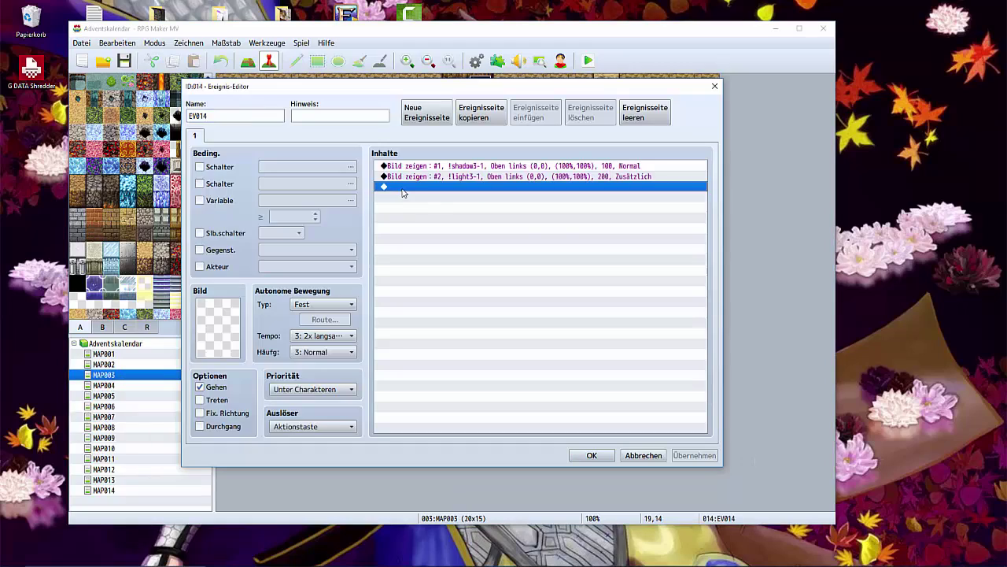
pyautogui.hotkey('ctrl', 'v')
pyautogui.click(690, 455)
pyautogui.click(595, 454)
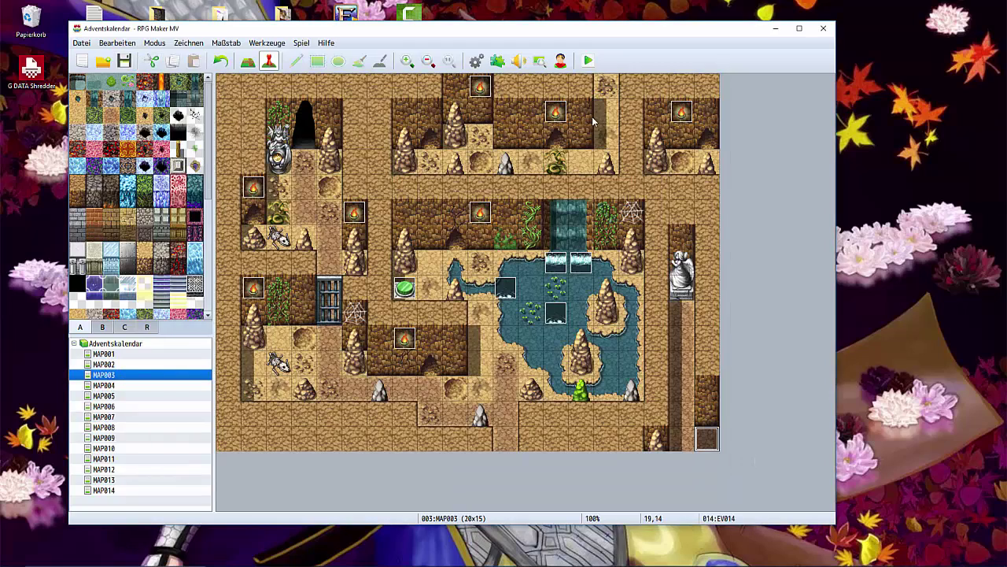
# - Set the player's starting position to tile 11,11 on MAP003, and briefly launch and close a playtest
pyautogui.rightClick(497, 362)
pyautogui.click(669, 464)
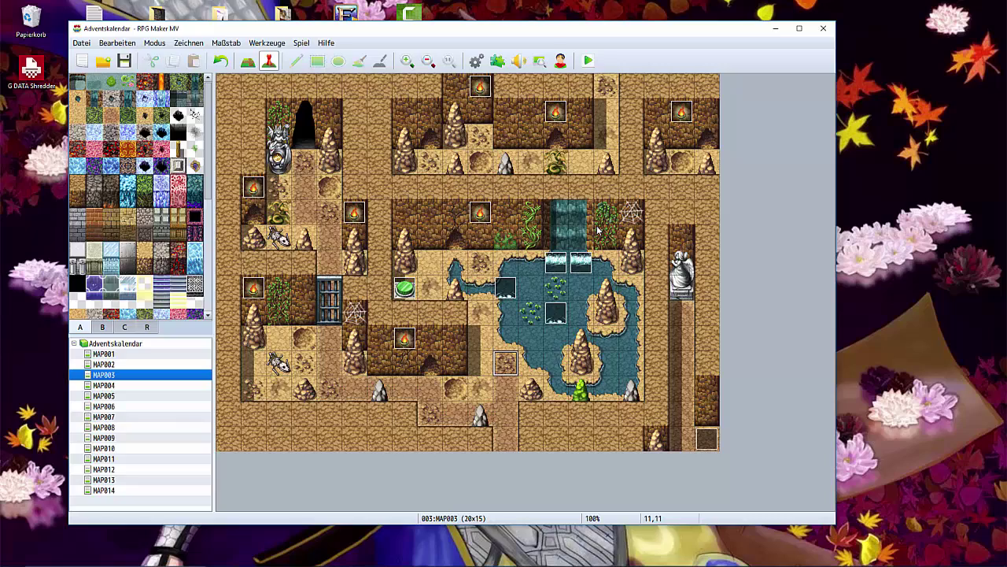
pyautogui.click(588, 61)
pyautogui.click(408, 303)
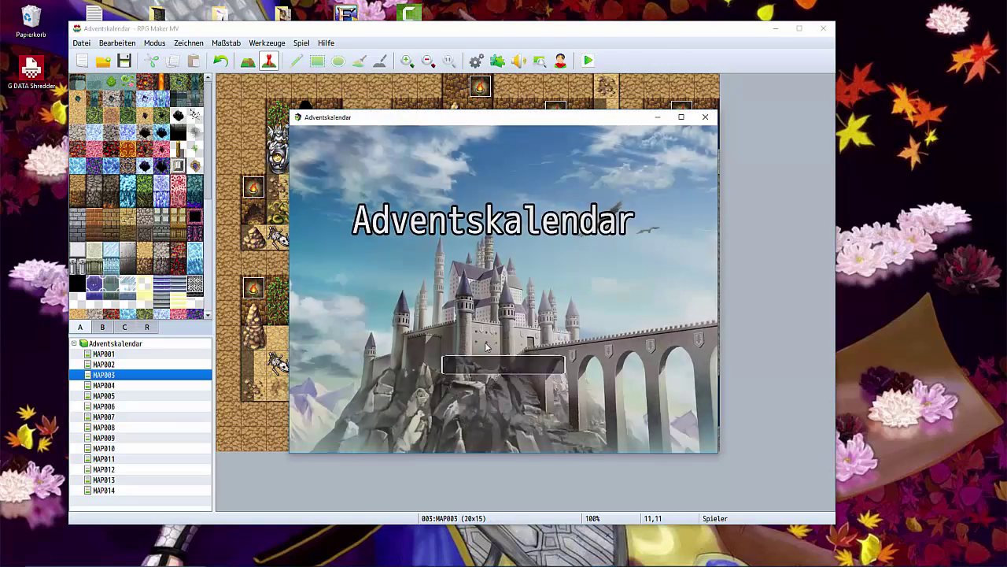
pyautogui.click(705, 117)
# - Set the trigger of MAP003's overlay event at tile 19,14 to Parallel
pyautogui.doubleClick(707, 440)
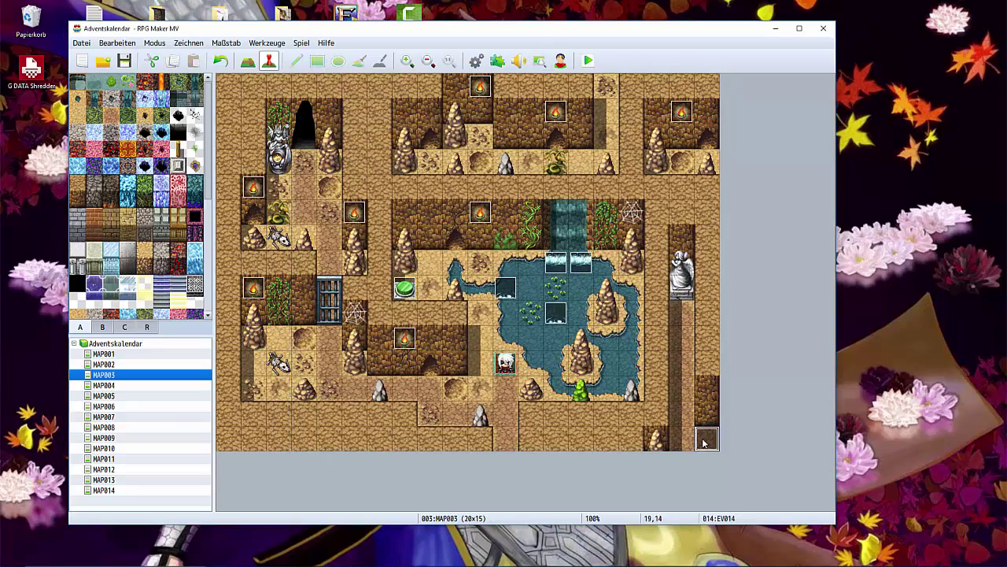
pyautogui.click(313, 426)
pyautogui.click(349, 484)
pyautogui.click(592, 454)
# - Playtest the project with a new game and walk through MAP003 to check the light and shadow overlays
pyautogui.click(587, 60)
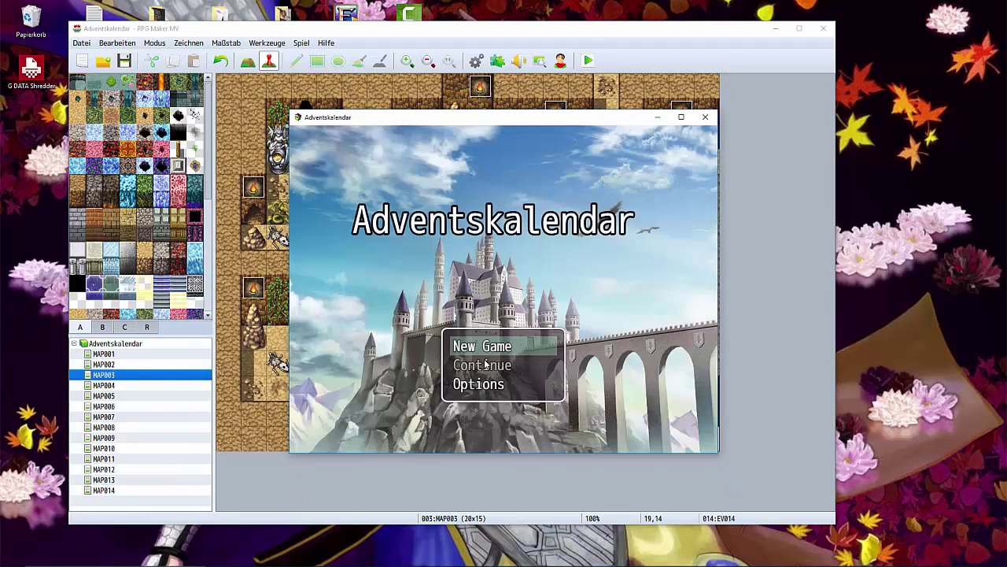
pyautogui.click(474, 346)
pyautogui.click(499, 406)
pyautogui.click(427, 393)
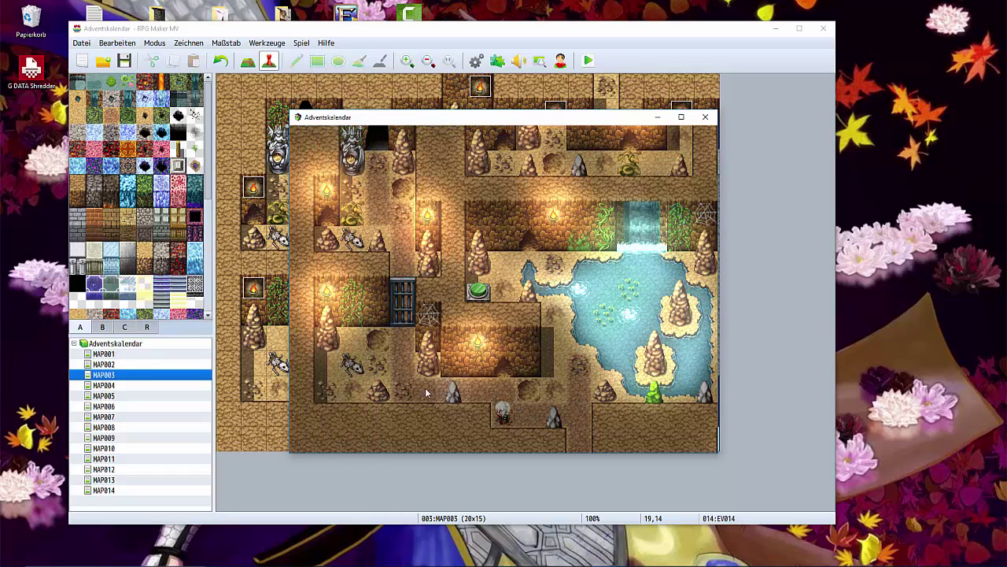
# - Walk the character around the lake and the central wall to check the MAP003 overlays, and end the playtest
pyautogui.click(403, 366)
pyautogui.click(520, 395)
pyautogui.click(514, 358)
pyautogui.click(501, 323)
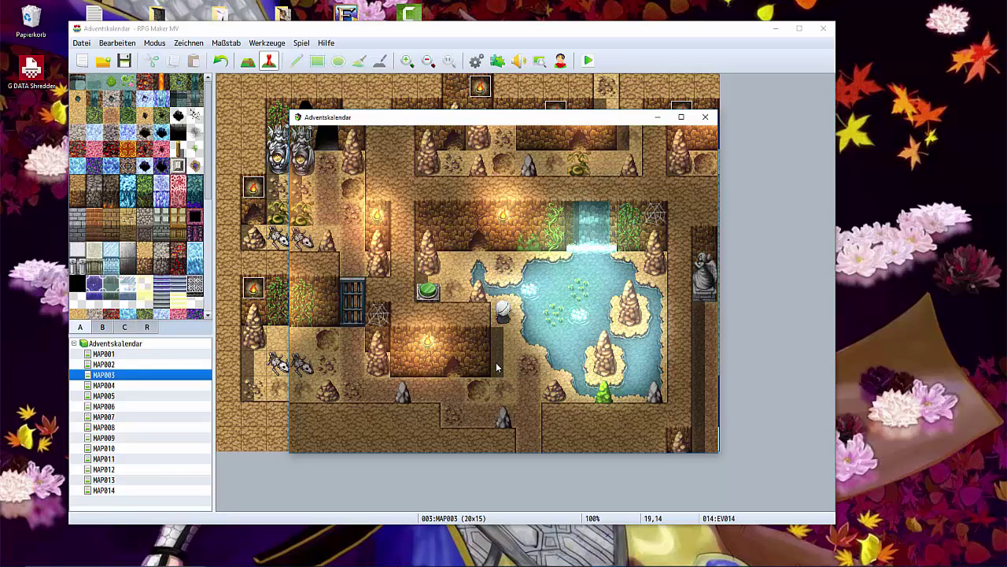
pyautogui.click(519, 377)
pyautogui.click(477, 411)
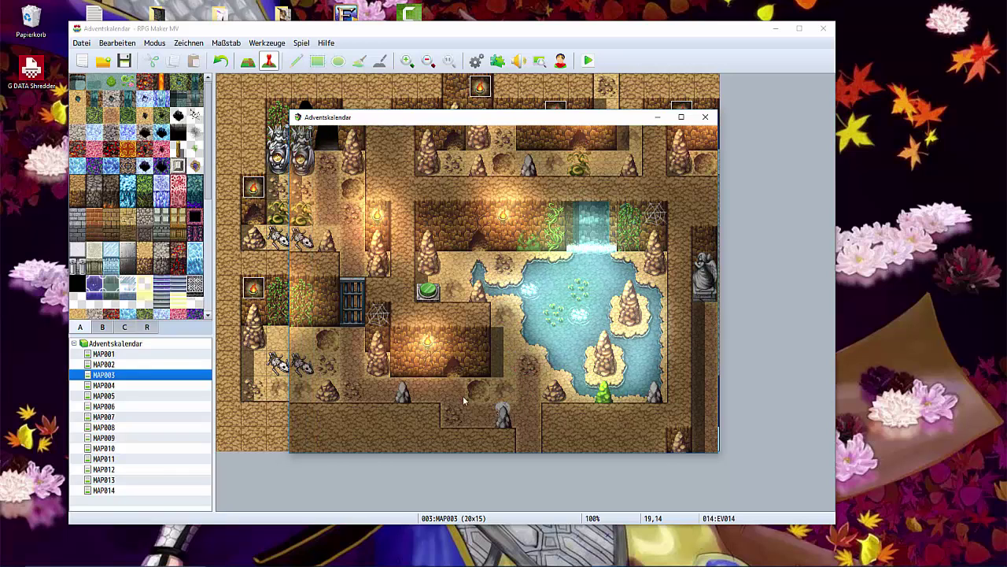
pyautogui.click(385, 377)
pyautogui.click(447, 401)
pyautogui.click(529, 385)
pyautogui.click(504, 318)
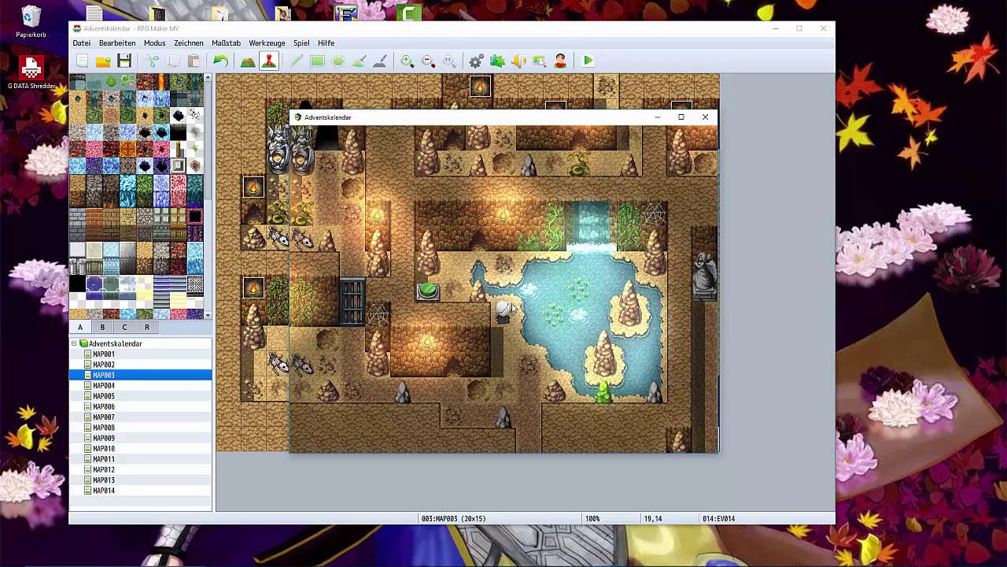
pyautogui.click(705, 118)
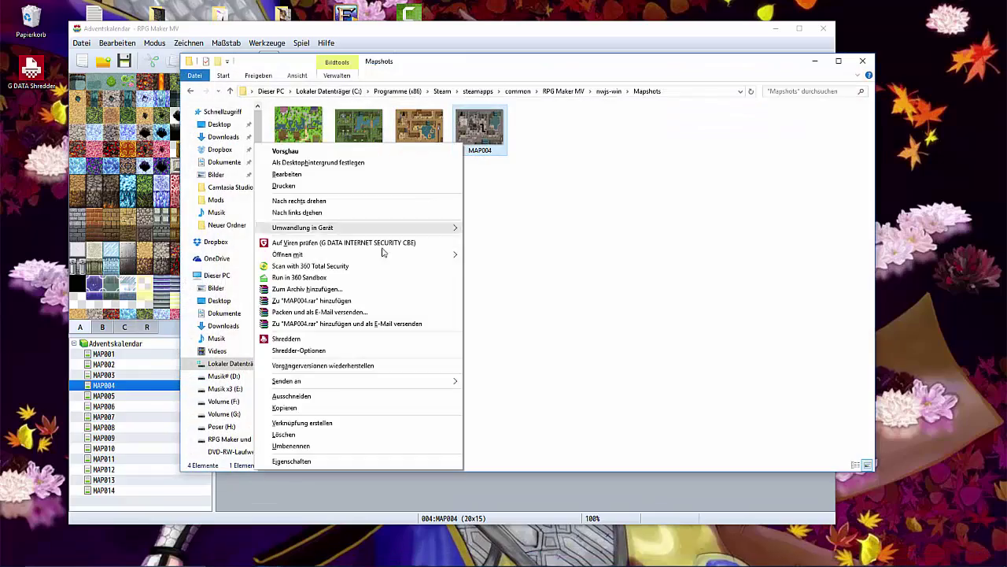
# - Open the MAP004 mapshot in Photoshop and close MAP003.png without saving
pyautogui.moveTo(383, 254)
pyautogui.click(197, 254)
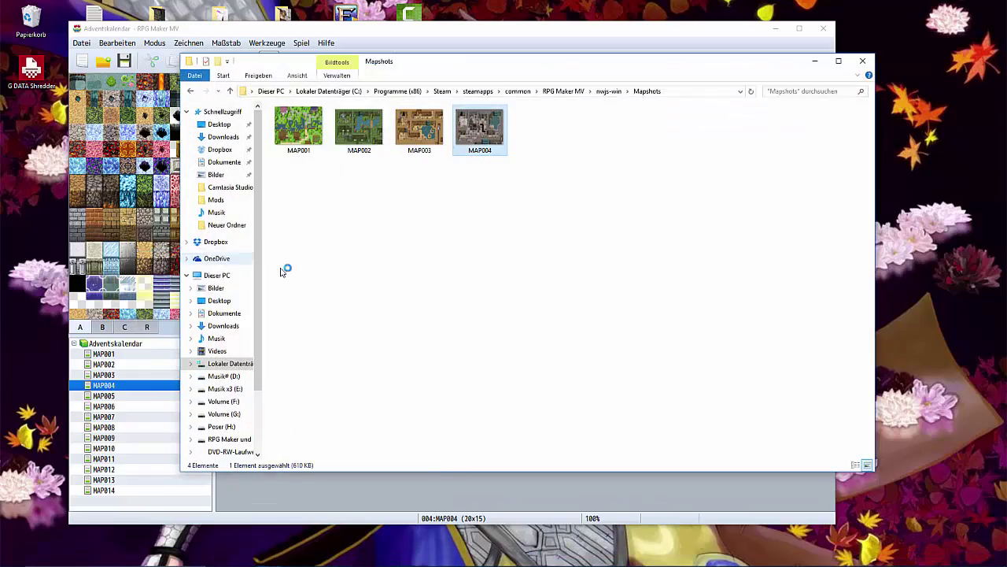
pyautogui.click(351, 40)
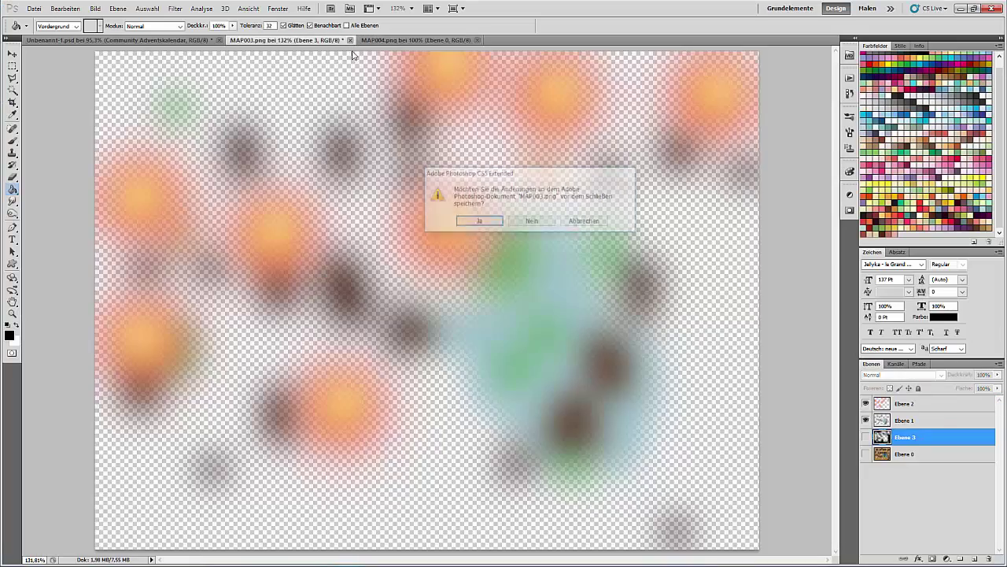
pyautogui.press('n')
# - Add a new layer above the MAP004 map, fill it with black and hide it
pyautogui.click(974, 558)
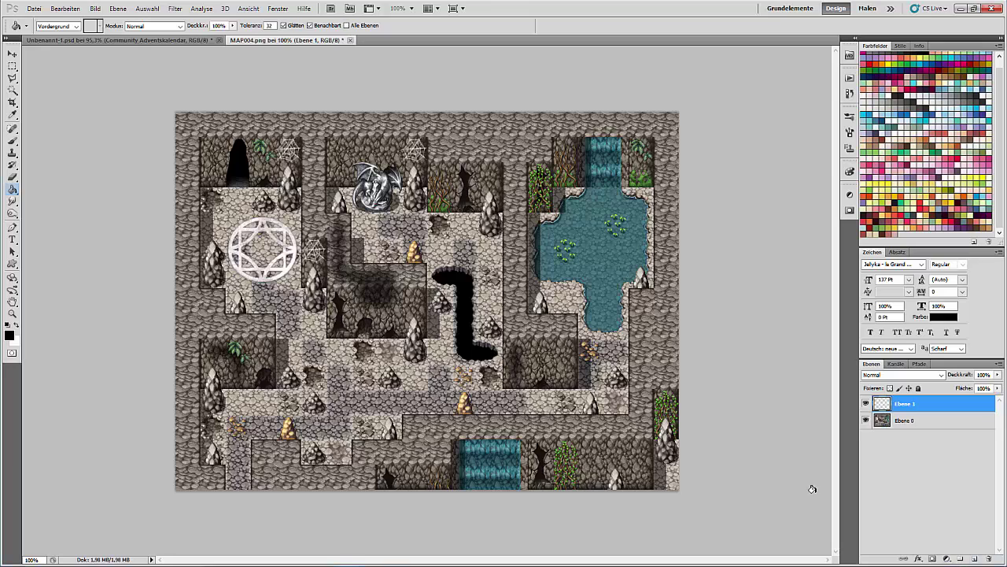
pyautogui.click(457, 398)
pyautogui.click(866, 403)
# - On a new layer, brush the lake and waterfalls with light blue 91bdc8 and set the layer's blend mode to Weiches Licht
pyautogui.click(974, 558)
pyautogui.click(10, 334)
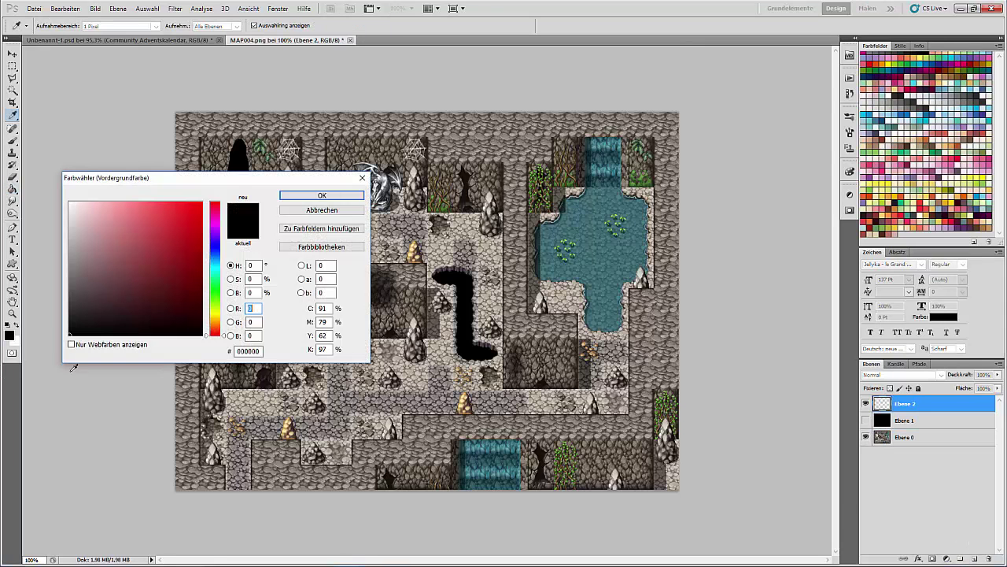
pyautogui.click(577, 192)
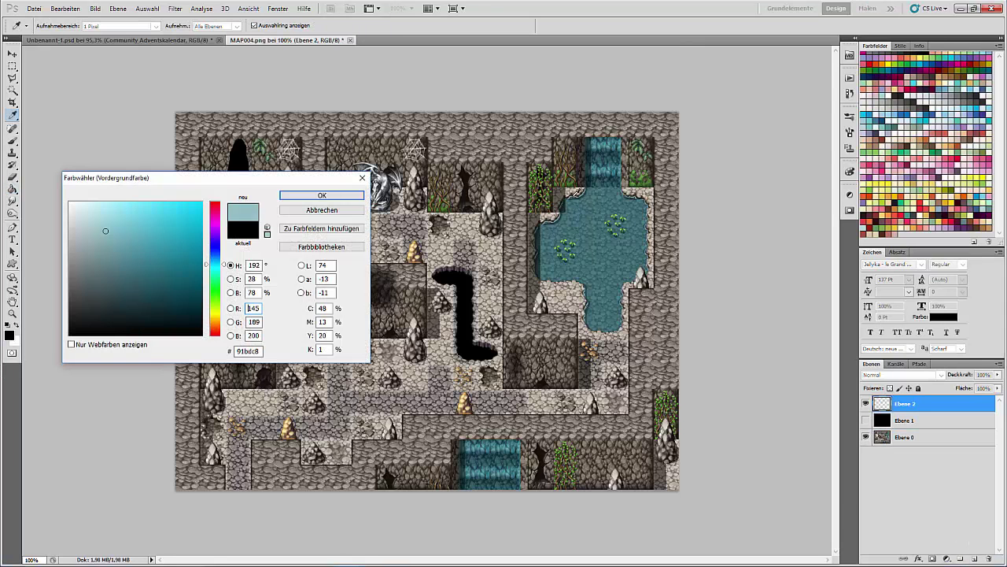
pyautogui.click(321, 195)
pyautogui.press('b')
pyautogui.moveTo(587, 193)
pyautogui.mouseDown()
pyautogui.moveTo(544, 246)
pyautogui.moveTo(545, 272)
pyautogui.moveTo(575, 273)
pyautogui.moveTo(604, 322)
pyautogui.moveTo(635, 243)
pyautogui.moveTo(606, 154)
pyautogui.moveTo(600, 184)
pyautogui.moveTo(596, 145)
pyautogui.moveTo(590, 217)
pyautogui.moveTo(570, 257)
pyautogui.moveTo(622, 216)
pyautogui.mouseUp()
pyautogui.moveTo(506, 440)
pyautogui.mouseDown()
pyautogui.moveTo(468, 455)
pyautogui.moveTo(480, 505)
pyautogui.moveTo(500, 487)
pyautogui.moveTo(504, 442)
pyautogui.moveTo(498, 470)
pyautogui.mouseUp()
pyautogui.click(903, 247)
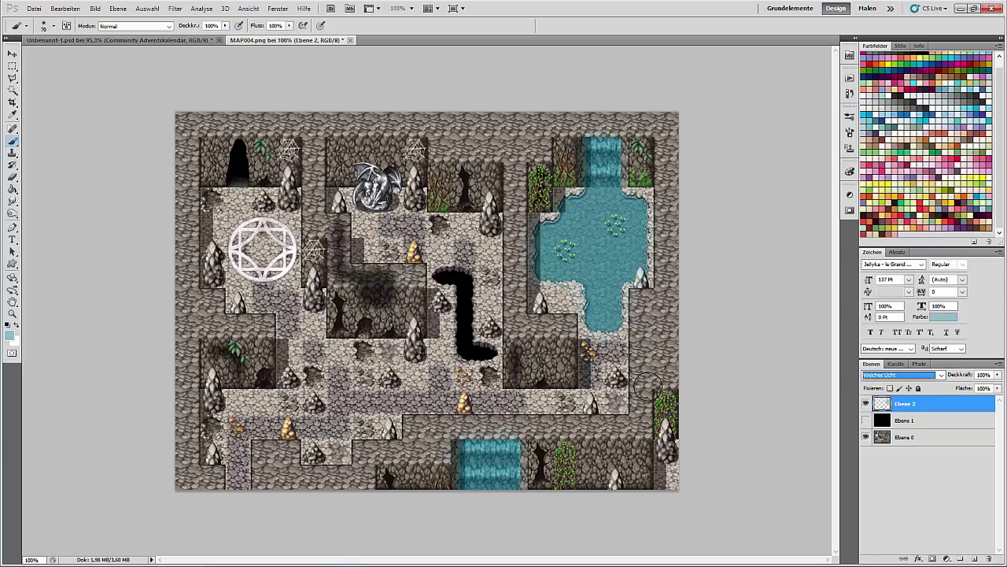
# - Add another layer, check the campfire positions in RPG Maker, and prepare a 200 px soft brush with an orange foreground colour
pyautogui.click(973, 559)
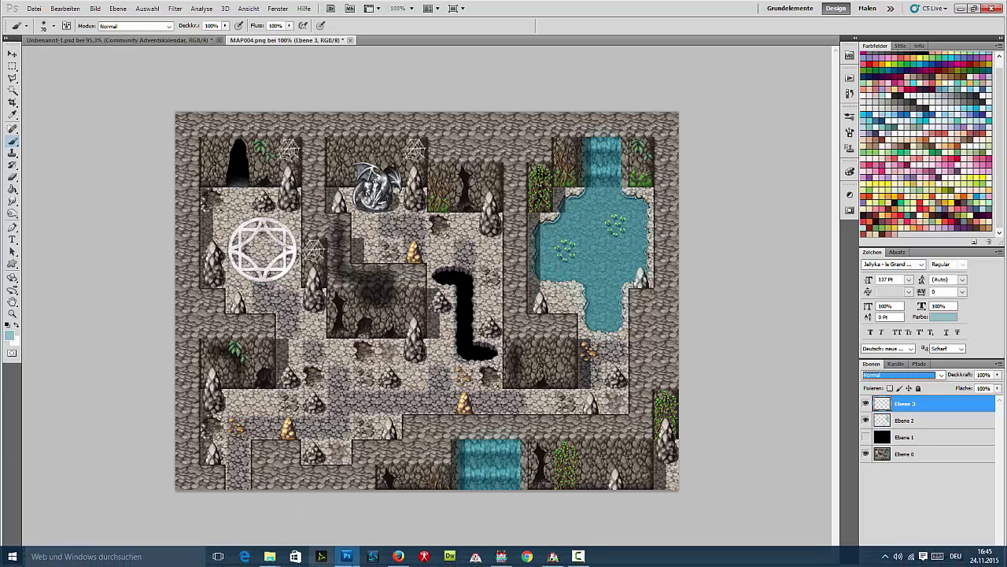
pyautogui.click(501, 556)
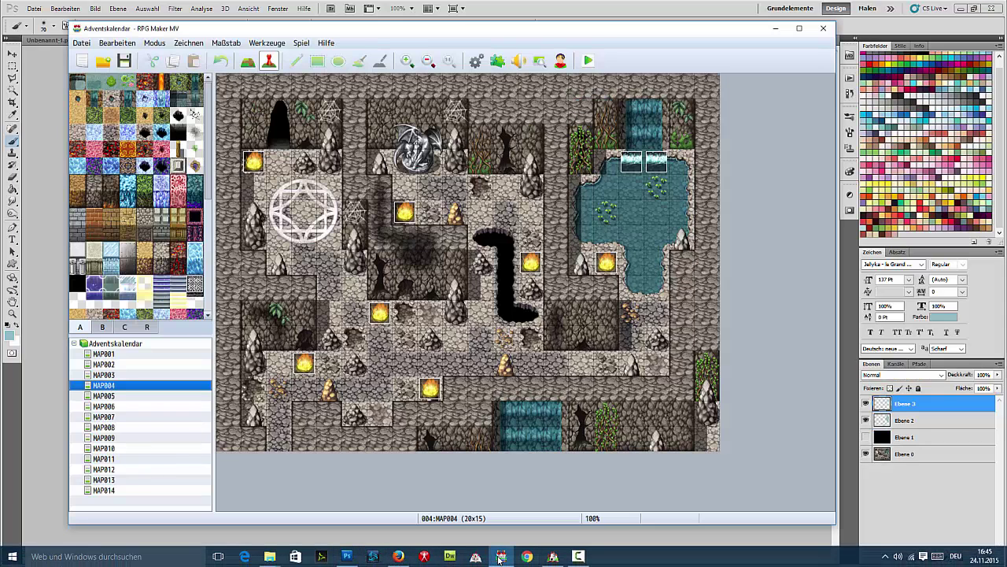
pyautogui.click(500, 557)
pyautogui.click(10, 335)
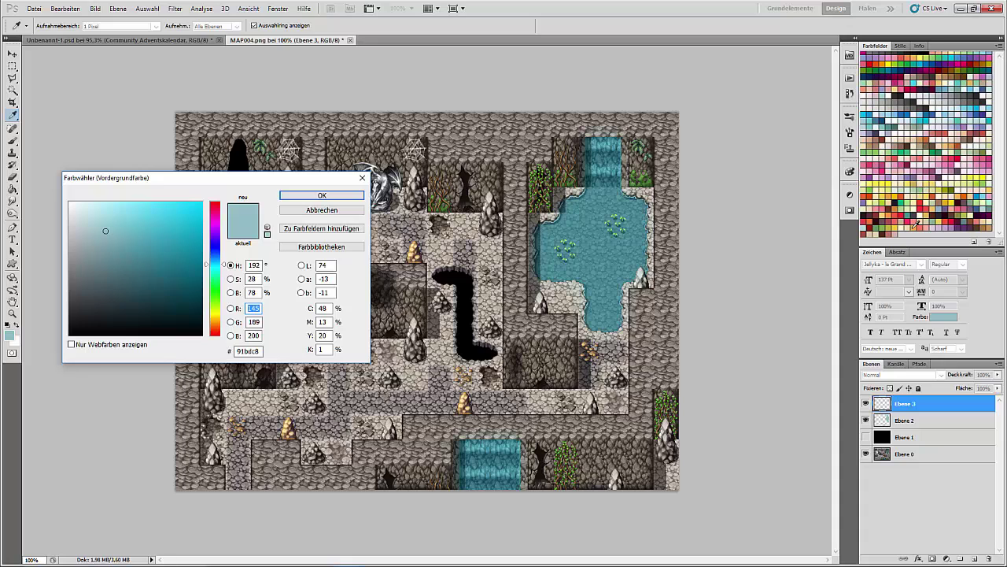
pyautogui.click(917, 223)
pyautogui.click(322, 195)
pyautogui.press('b')
pyautogui.click(53, 26)
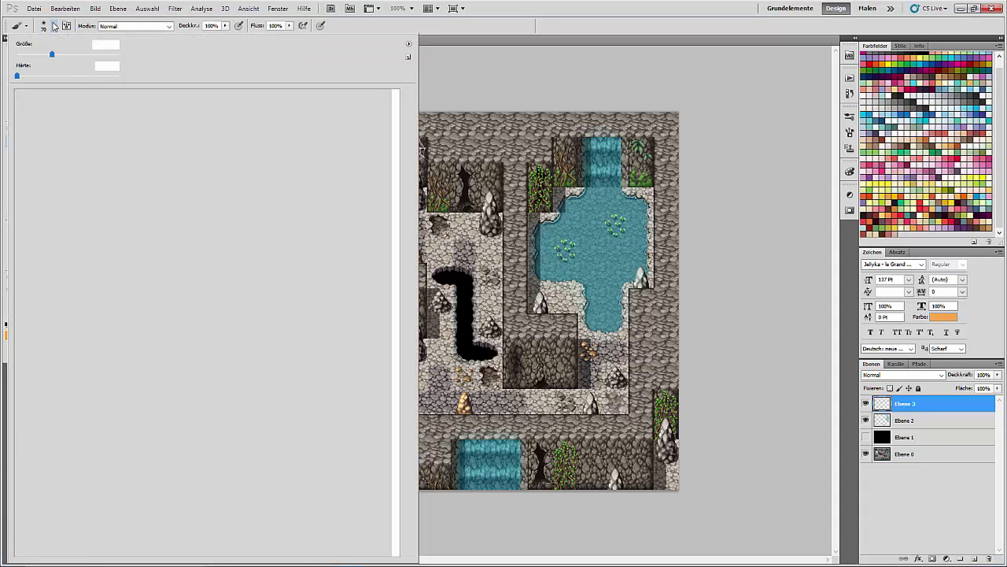
pyautogui.doubleClick(197, 114)
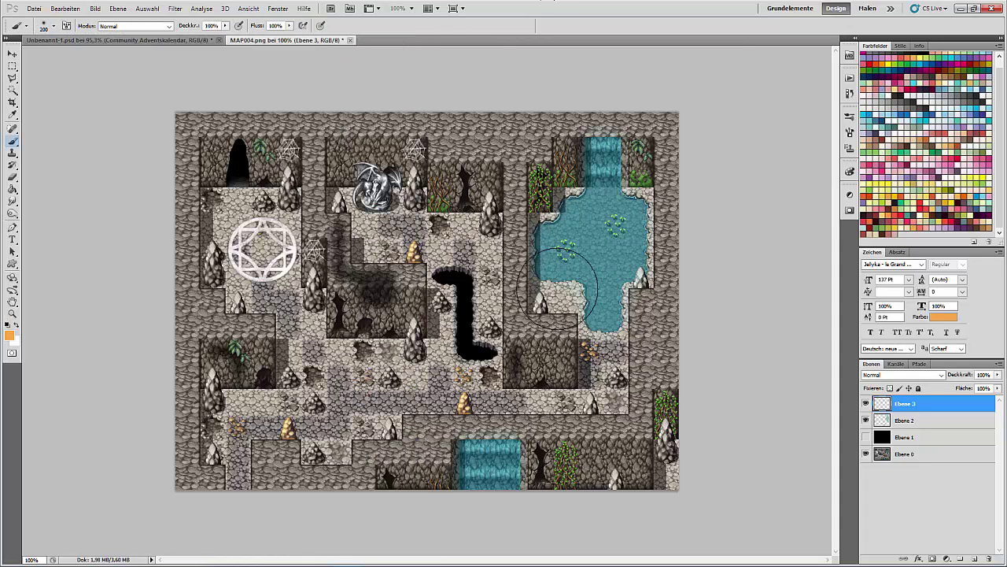
# - Paint orange glow spots at the lakeside fire and the three fires in the lower-left cave area, checking their positions in RPG Maker
pyautogui.click(563, 302)
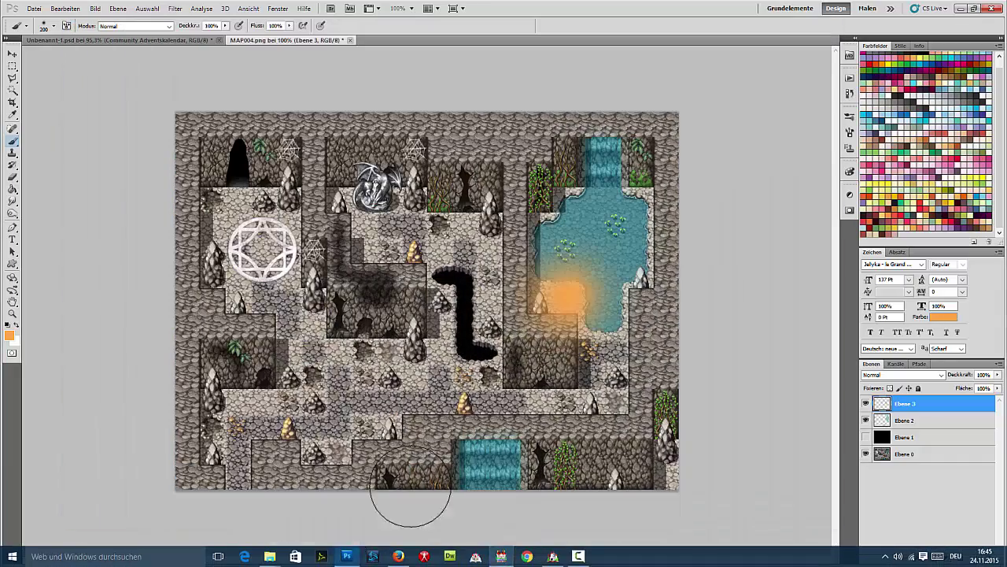
pyautogui.click(251, 376)
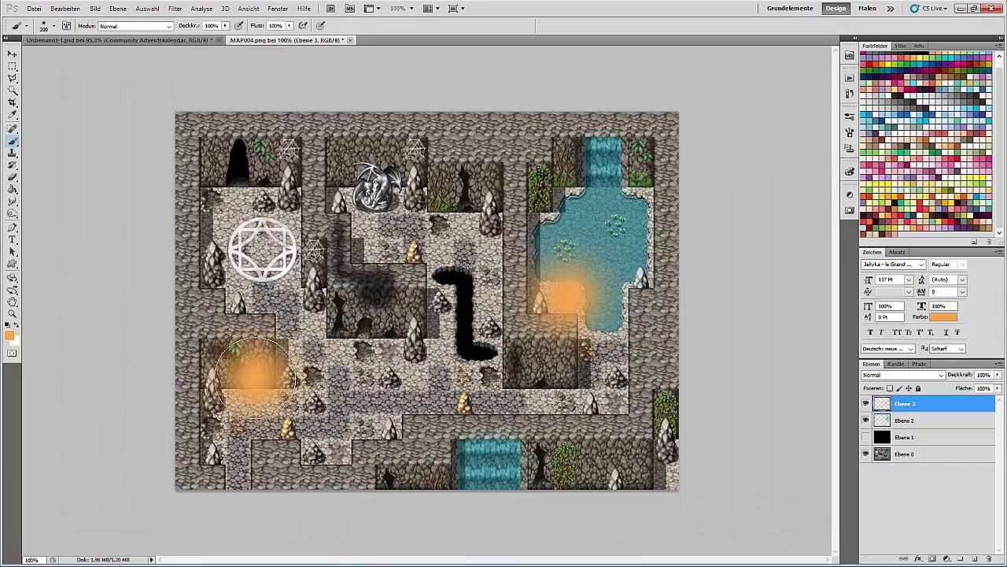
pyautogui.click(502, 557)
pyautogui.click(500, 558)
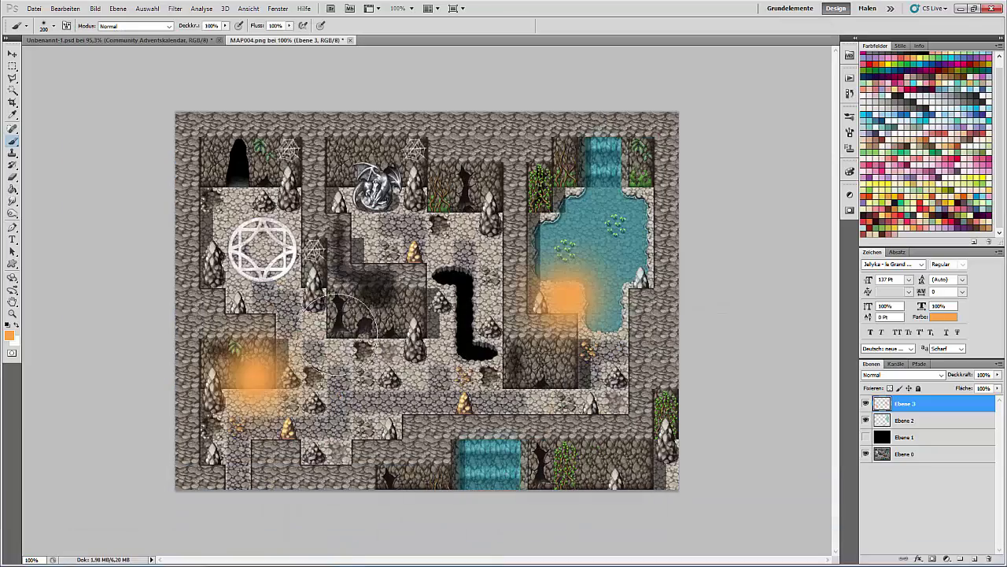
pyautogui.click(341, 325)
pyautogui.click(501, 557)
pyautogui.click(502, 556)
pyautogui.click(405, 425)
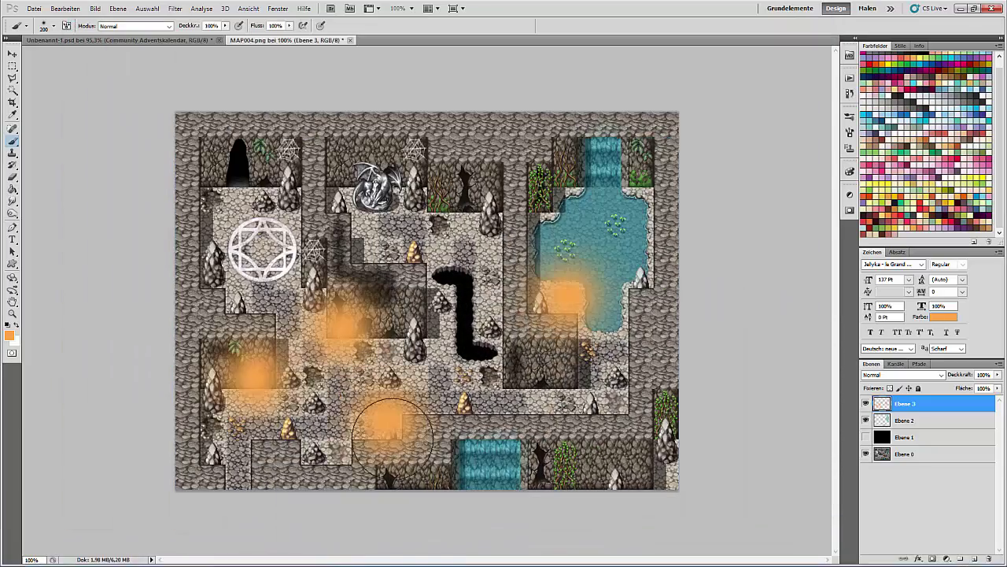
# - Add orange glows at the fires below the dragon statue and beside the cave entrance, and strengthen three existing glows
pyautogui.click(499, 557)
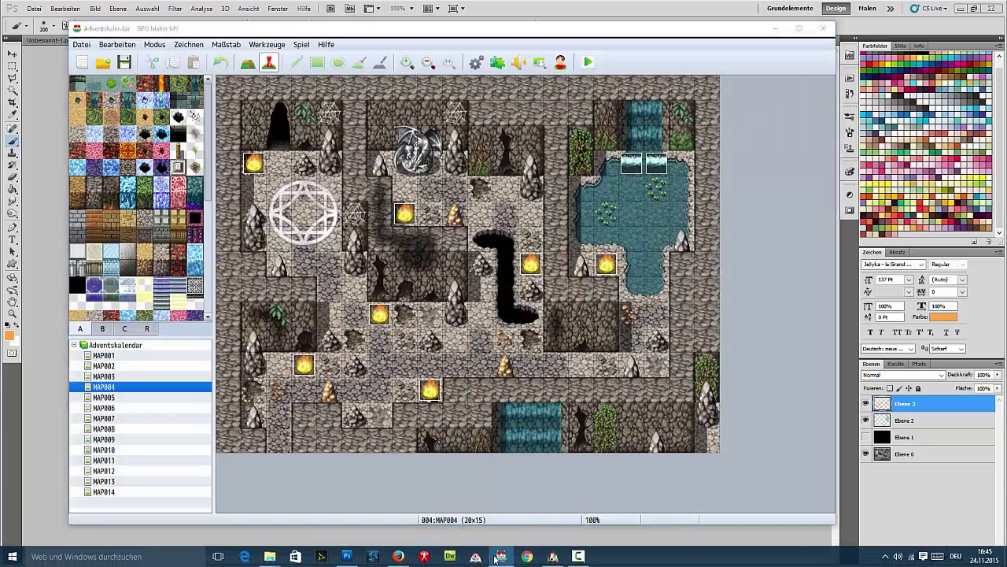
pyautogui.click(499, 556)
pyautogui.click(346, 246)
pyautogui.click(212, 169)
pyautogui.click(218, 184)
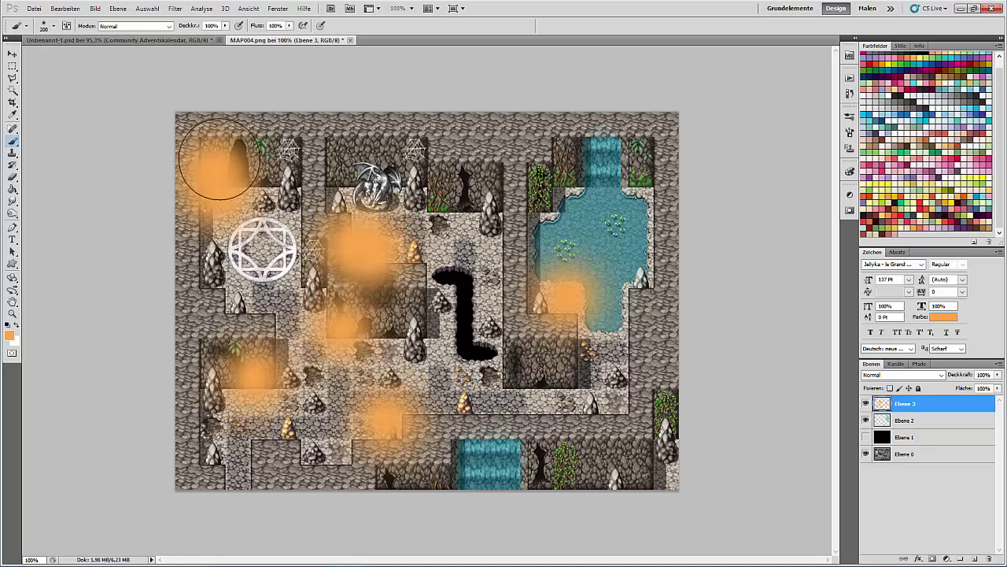
pyautogui.click(250, 364)
pyautogui.click(401, 429)
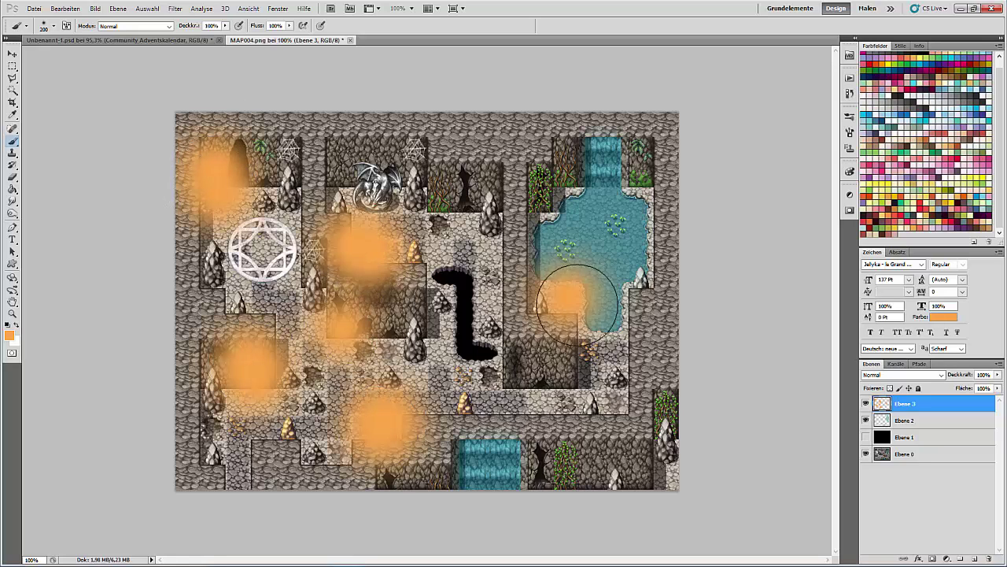
pyautogui.click(571, 289)
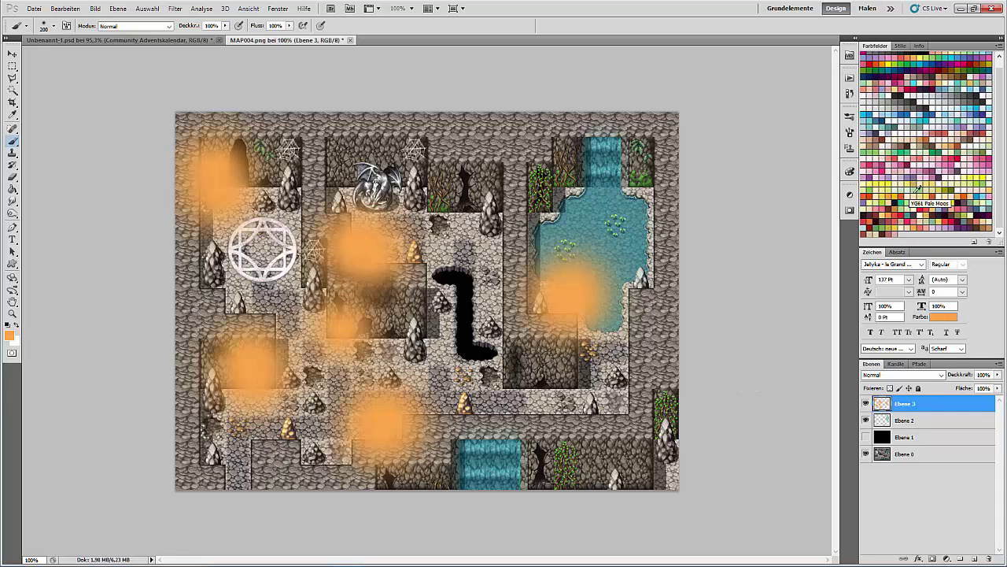
# - Paint a red core into each of the six orange glows with a 140 px brush
pyautogui.click(53, 26)
pyautogui.write('140')
pyautogui.click(637, 4)
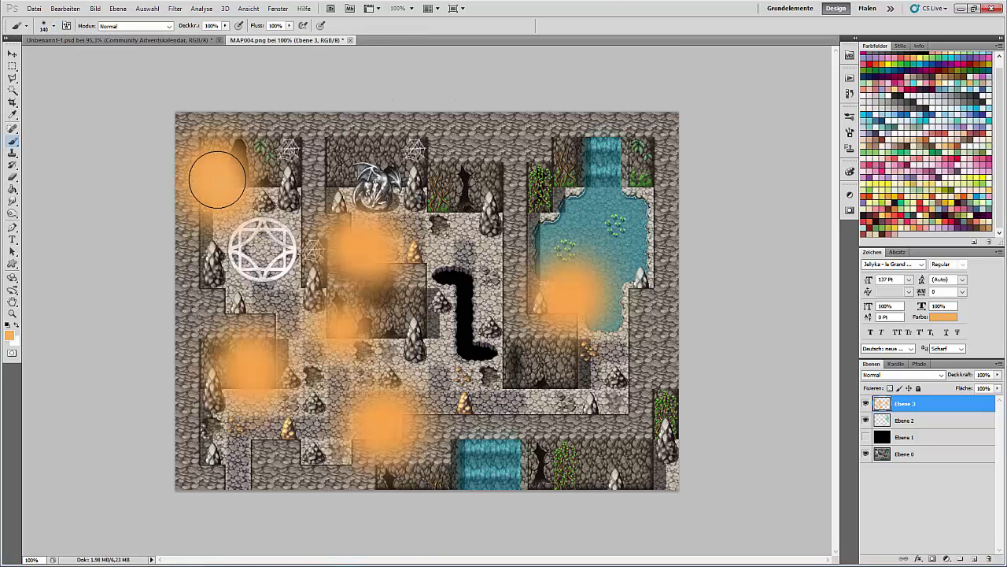
pyautogui.click(948, 216)
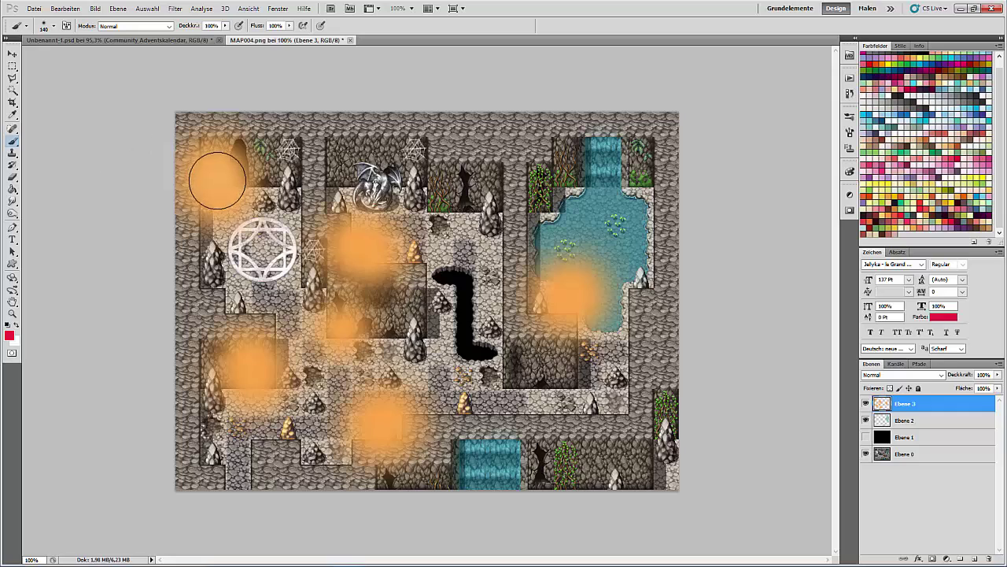
pyautogui.click(216, 180)
pyautogui.click(247, 367)
pyautogui.click(337, 330)
pyautogui.click(362, 250)
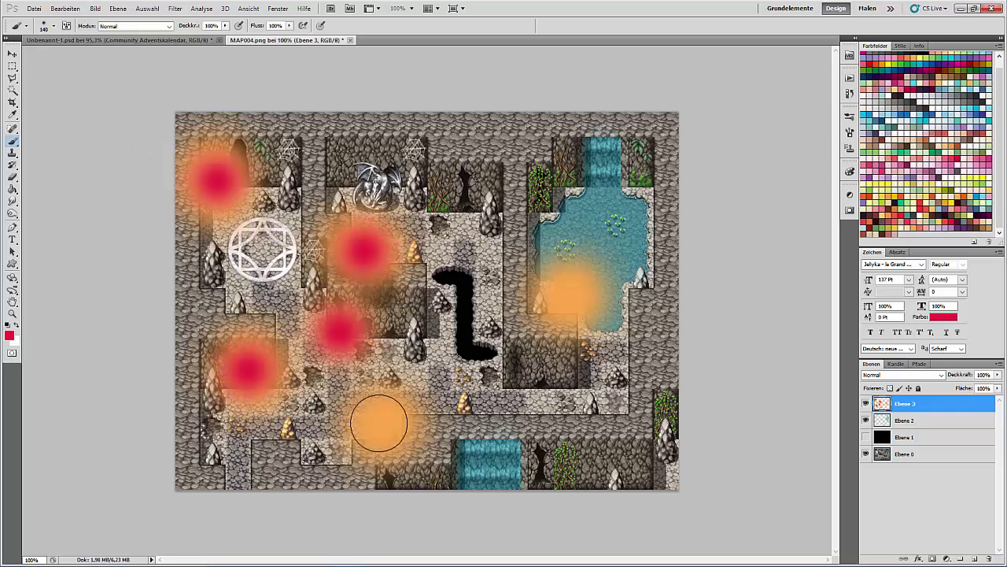
pyautogui.click(384, 423)
pyautogui.click(574, 291)
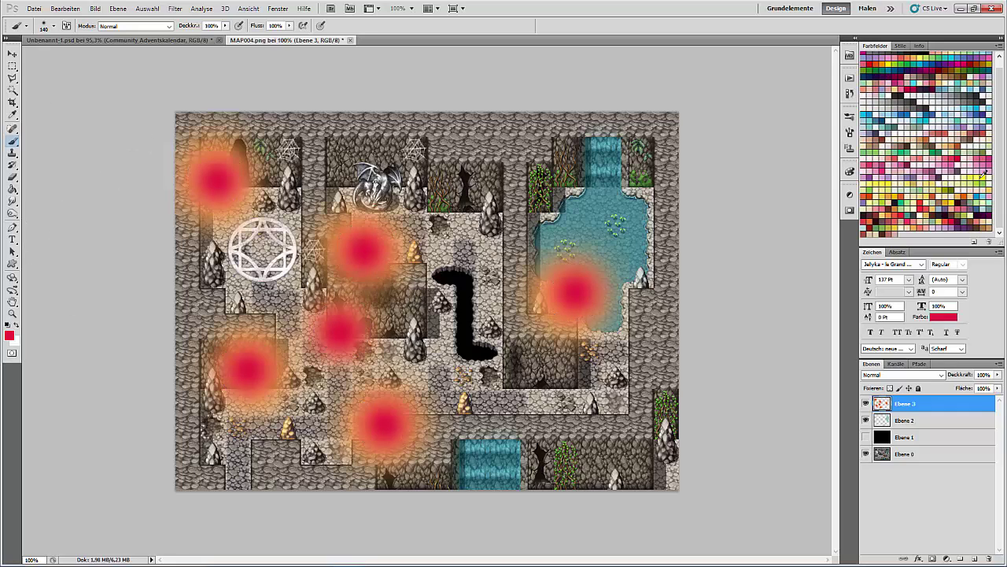
# - Paint a yellow centre into each of the six fire glows with a 70 px brush
pyautogui.click(52, 28)
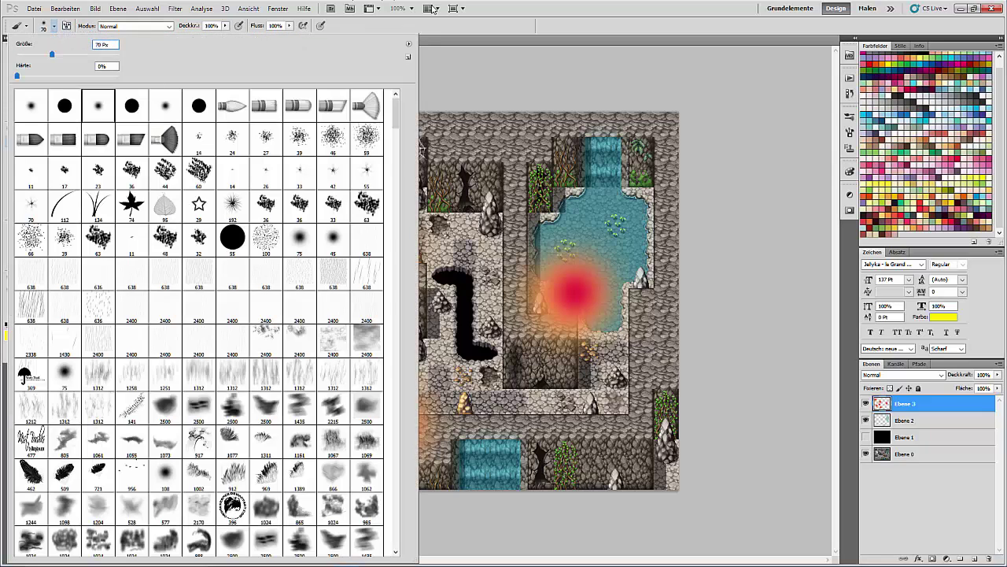
pyautogui.press('Escape')
pyautogui.click(218, 181)
pyautogui.click(367, 251)
pyautogui.click(337, 331)
pyautogui.click(248, 370)
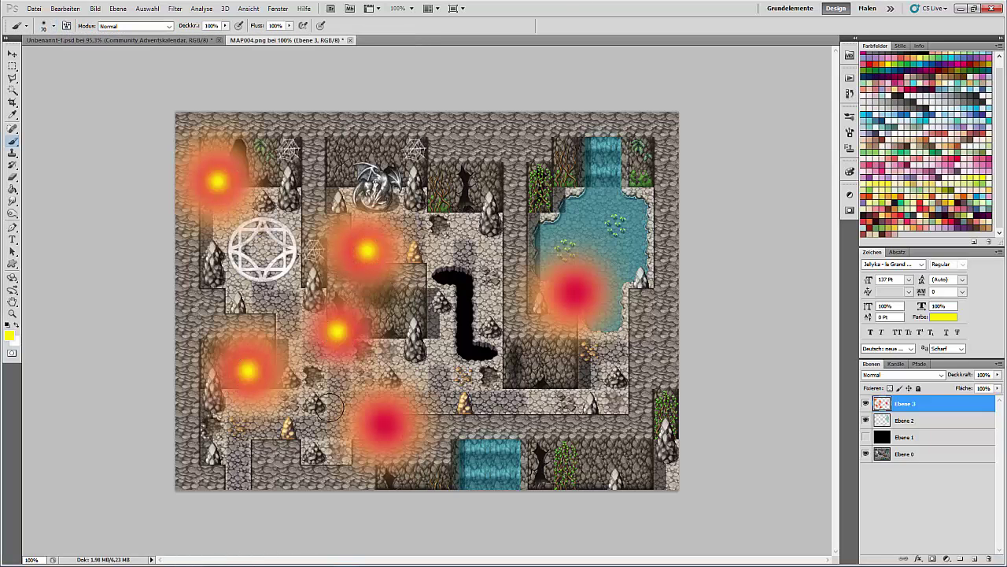
pyautogui.click(386, 423)
pyautogui.click(577, 291)
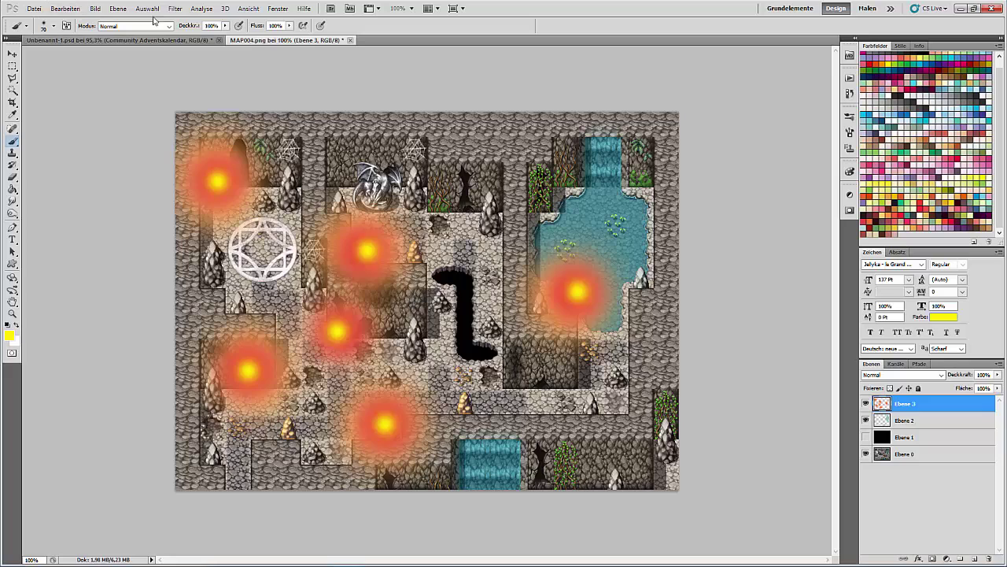
# - Soften the fire glow layer by applying the last used filter twice
pyautogui.click(175, 9)
pyautogui.click(202, 21)
pyautogui.click(175, 8)
pyautogui.click(202, 22)
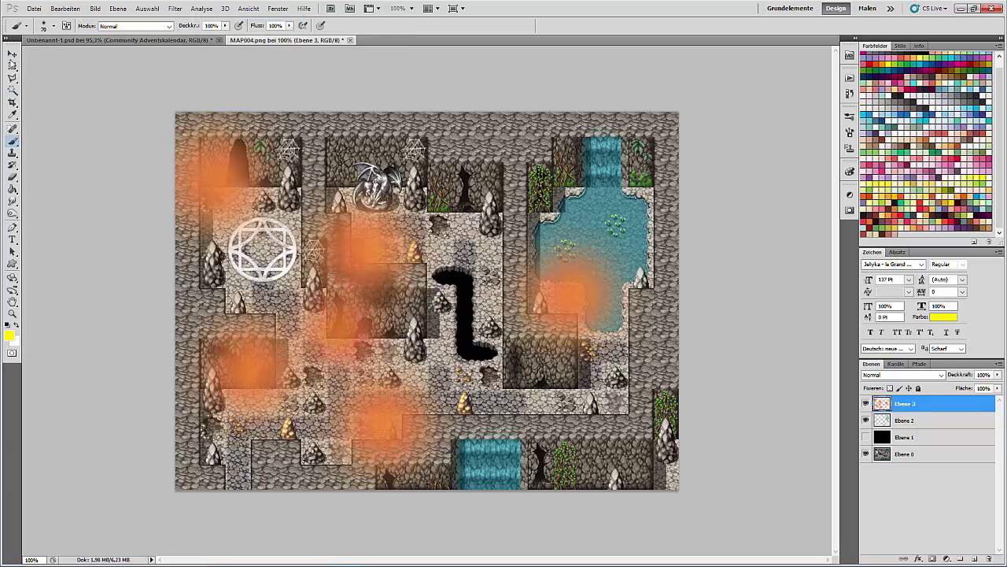
# - Hide the fire glow layer Ebene 3 and the water light layer Ebene 2
pyautogui.press('v')
pyautogui.click(866, 403)
pyautogui.click(866, 420)
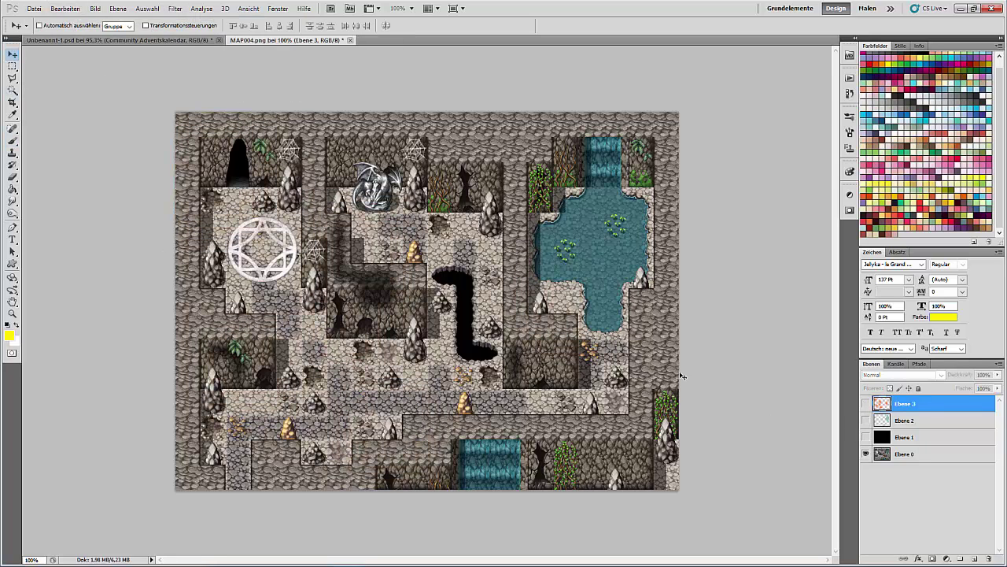
# - Create a new layer above Ebene 3 and set the foreground colour to light green
pyautogui.click(974, 558)
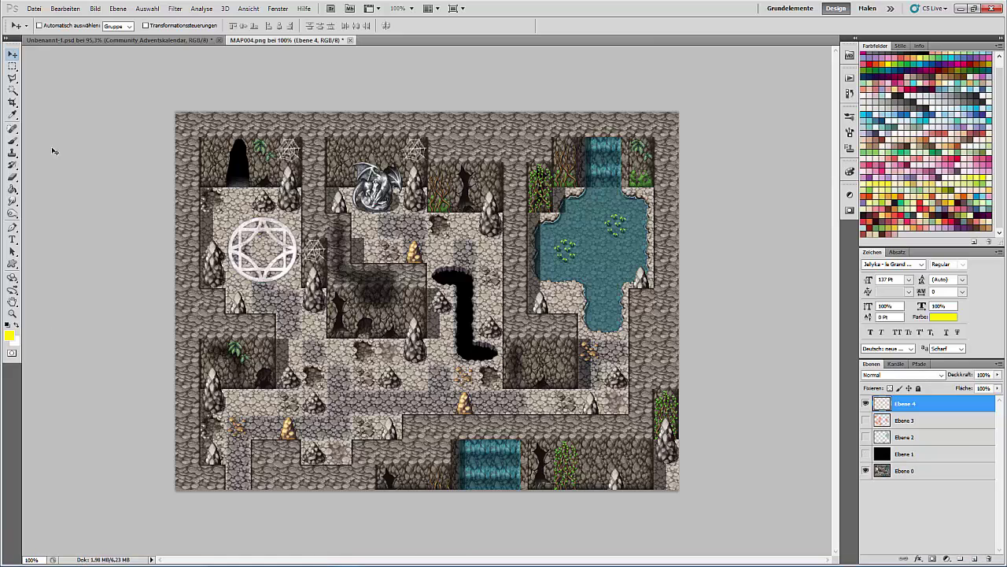
pyautogui.click(9, 336)
pyautogui.click(991, 145)
pyautogui.click(321, 195)
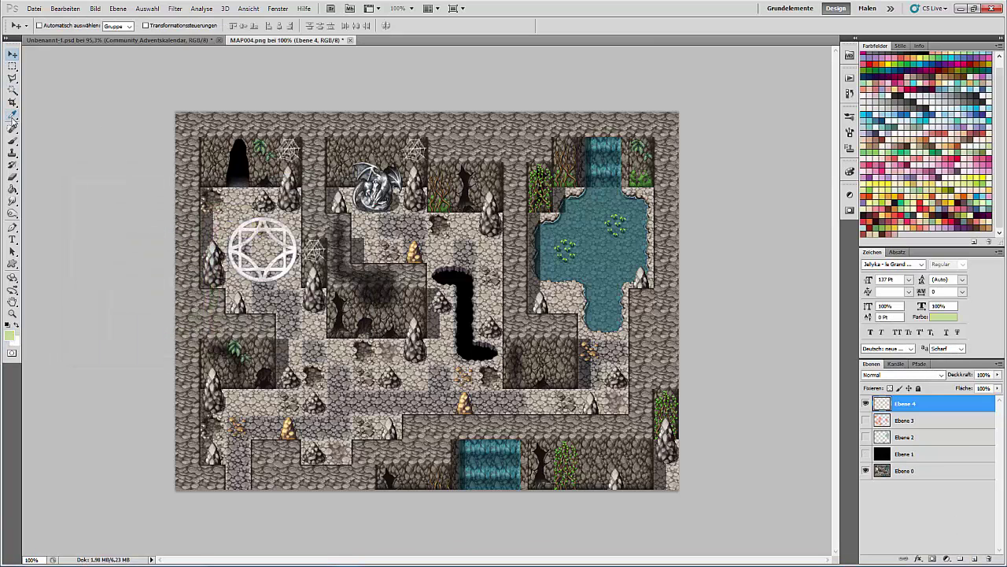
# - Paint light green glows with a 70 px brush over the upper plants, the grass patches and the two water lily clusters
pyautogui.click(13, 141)
pyautogui.moveTo(261, 144); pyautogui.dragTo(274, 158)
pyautogui.click(439, 201)
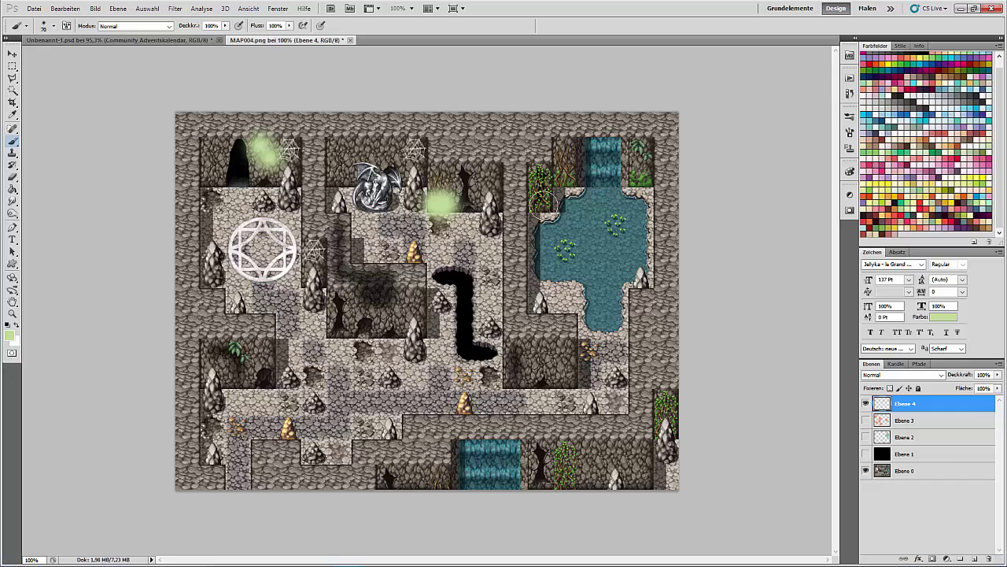
pyautogui.click(565, 248)
pyautogui.click(618, 226)
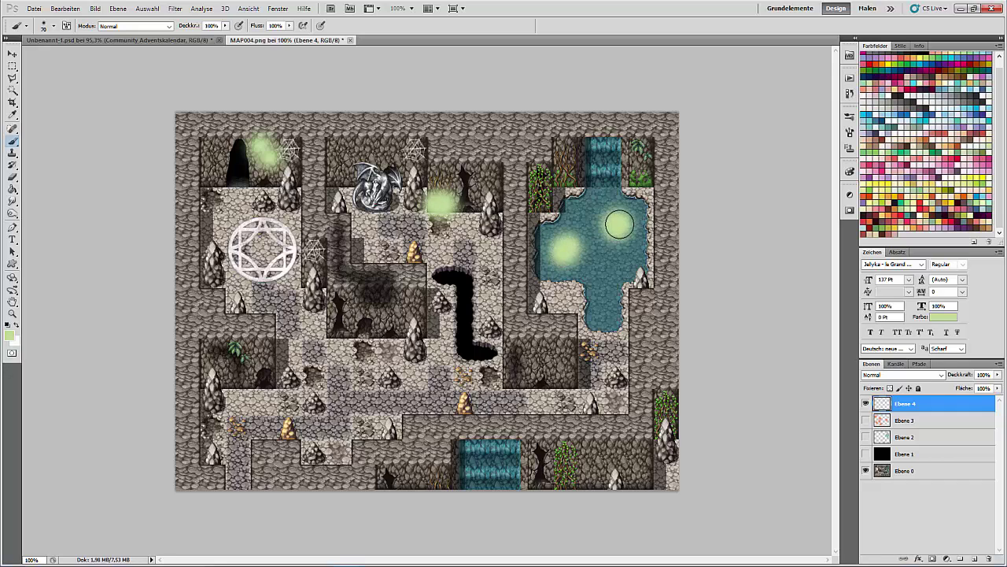
pyautogui.click(634, 178)
pyautogui.click(568, 181)
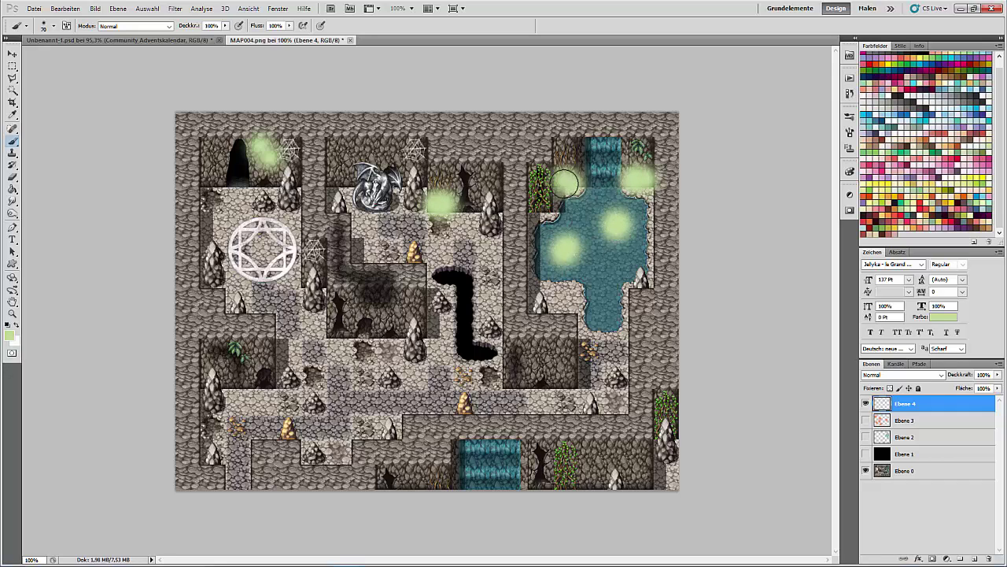
# - Set Ebene 4 to the Weiches Licht blend mode and add green glows on the lower-left fern, pond-side vines and upper-right fern
pyautogui.click(901, 374)
pyautogui.click(883, 238)
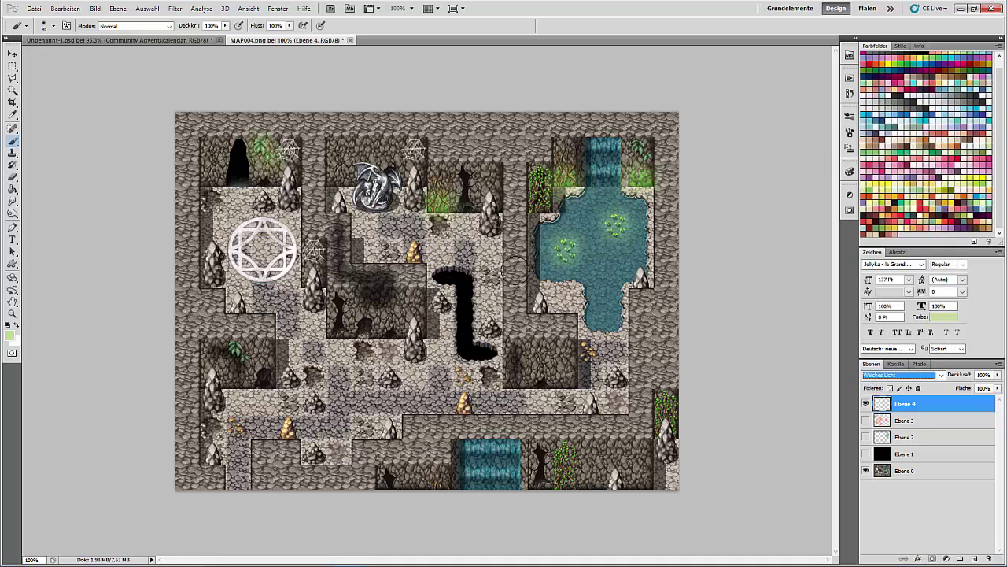
pyautogui.click(236, 352)
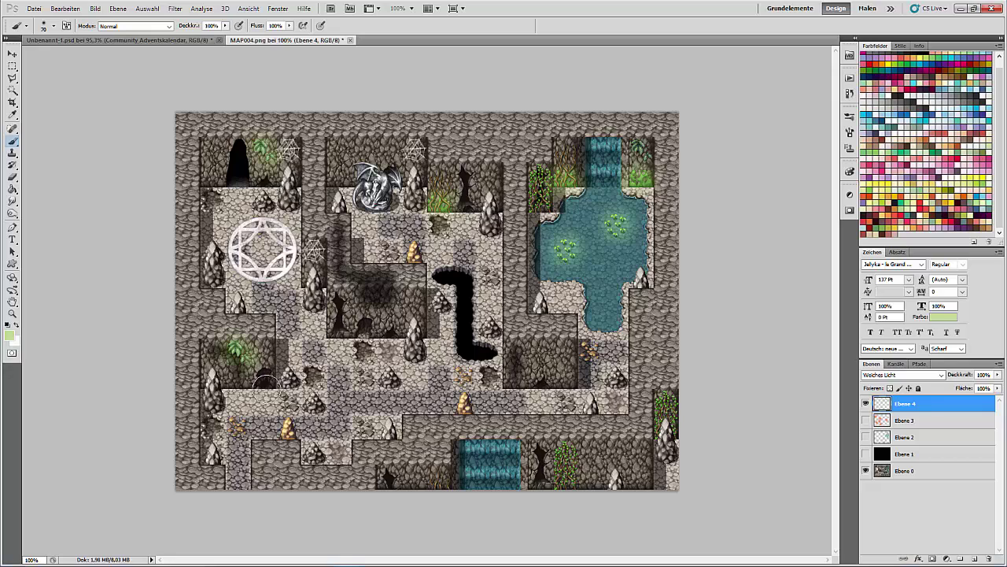
pyautogui.moveTo(551, 158); pyautogui.dragTo(540, 217)
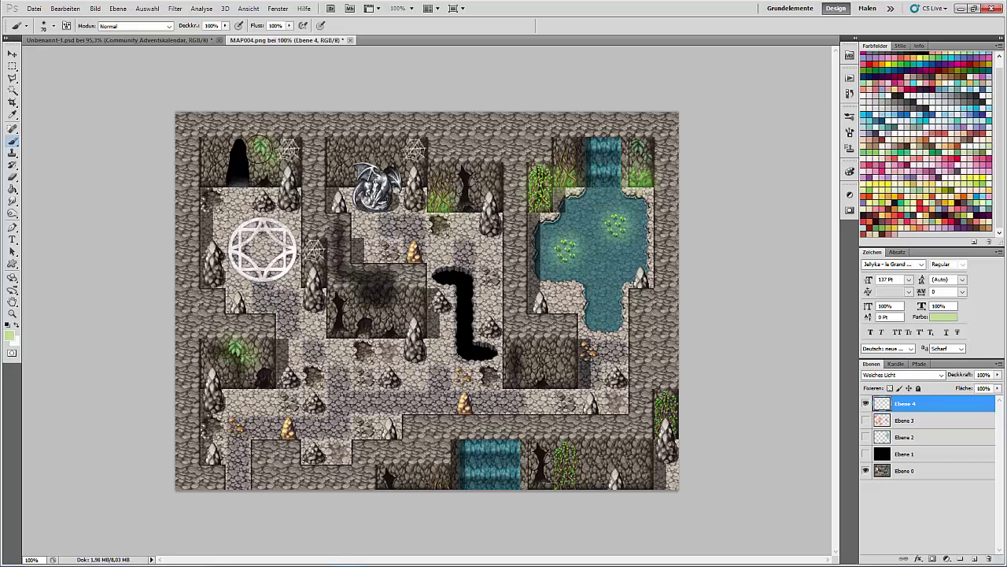
pyautogui.moveTo(625, 154); pyautogui.dragTo(655, 158)
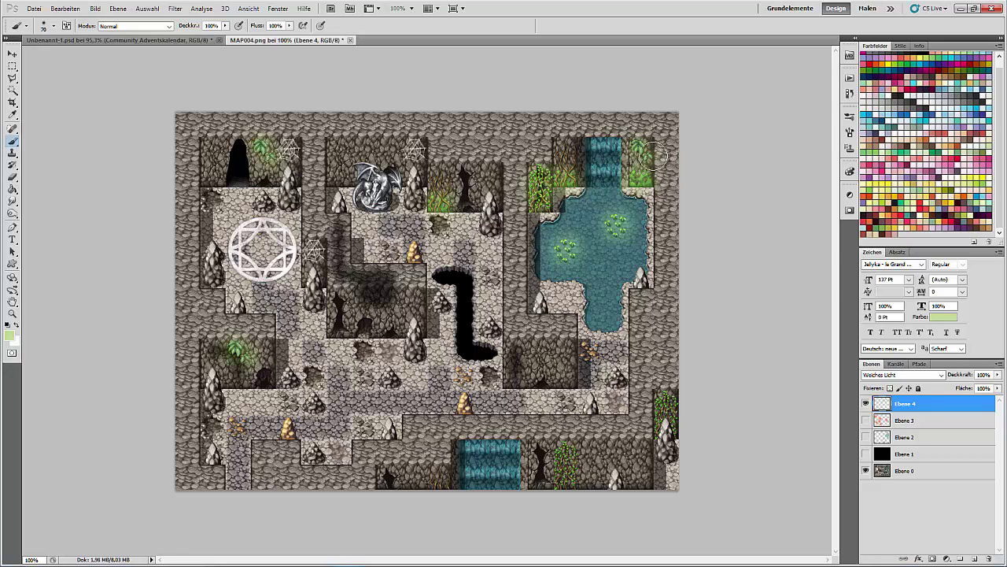
# - Show the light layers Ebene 3 and Ebene 2 again and set Ebene 4's blend mode to Normal
pyautogui.click(864, 421)
pyautogui.click(913, 425)
pyautogui.click(915, 405)
pyautogui.click(941, 375)
pyautogui.click(901, 106)
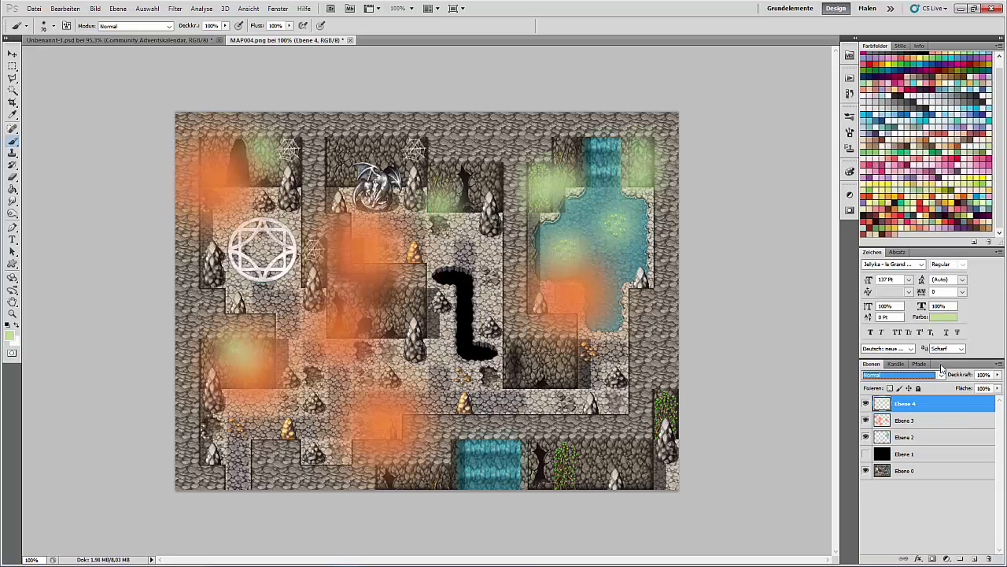
# - Set the water light layer Ebene 2 to the Normal blend mode with 50% fill
pyautogui.click(926, 442)
pyautogui.click(897, 375)
pyautogui.click(926, 254)
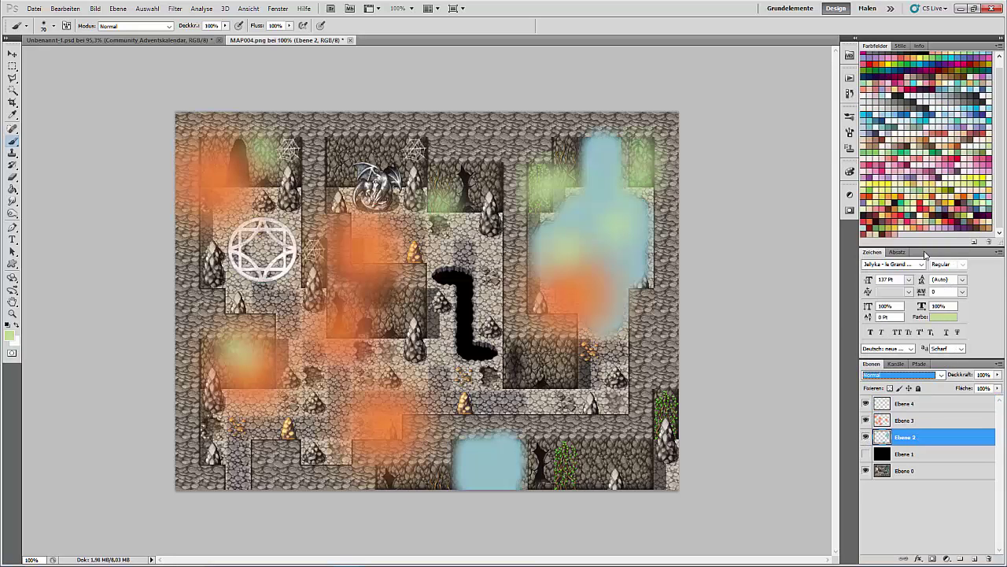
pyautogui.click(981, 390)
pyautogui.write('50')
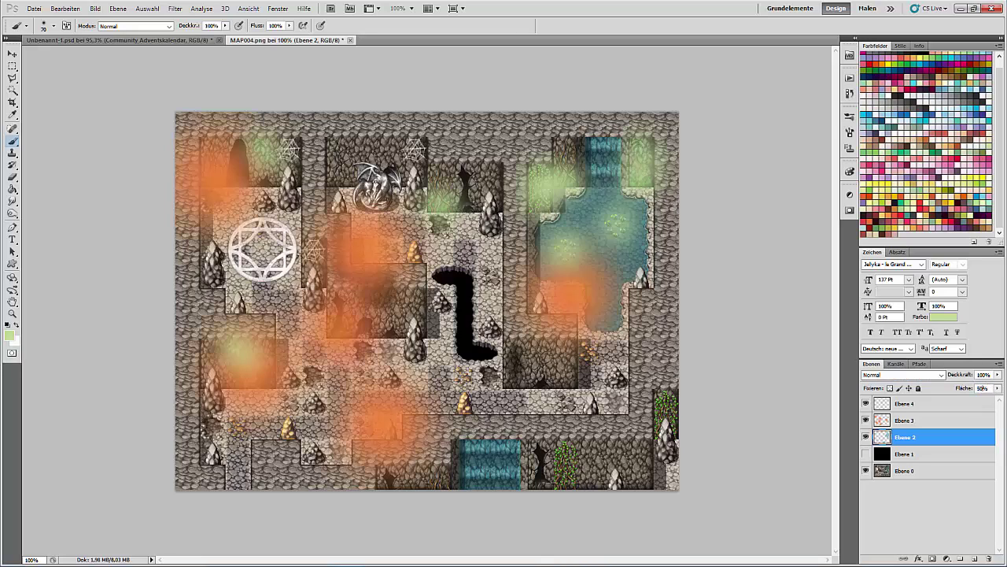
pyautogui.press('Return')
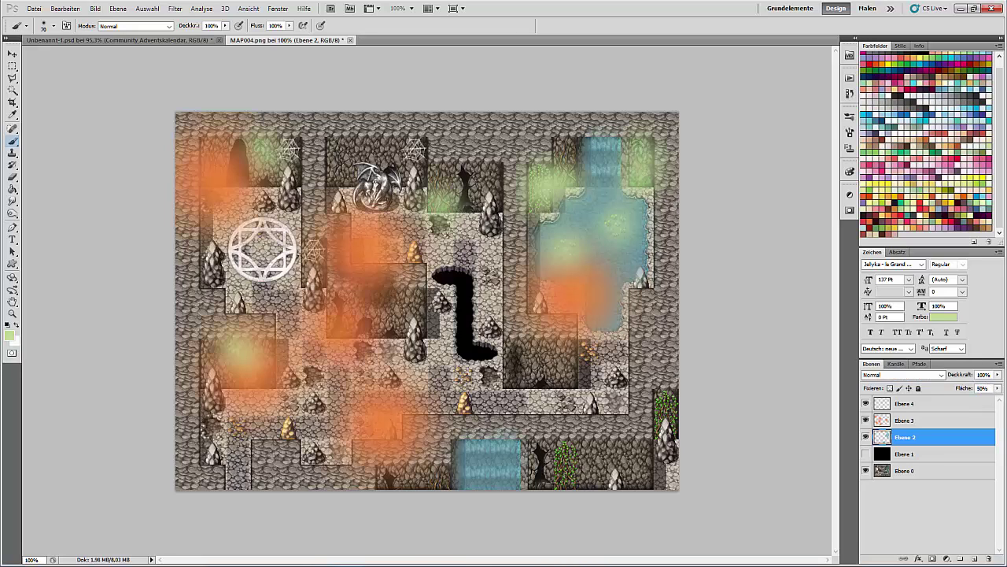
# - Hide the map layer Ebene 0 and cut the light layers' shapes out of the black shadow layer Ebene 1
pyautogui.click(865, 471)
pyautogui.keyDown('ctrl'); pyautogui.click(881, 438); pyautogui.keyUp('ctrl')
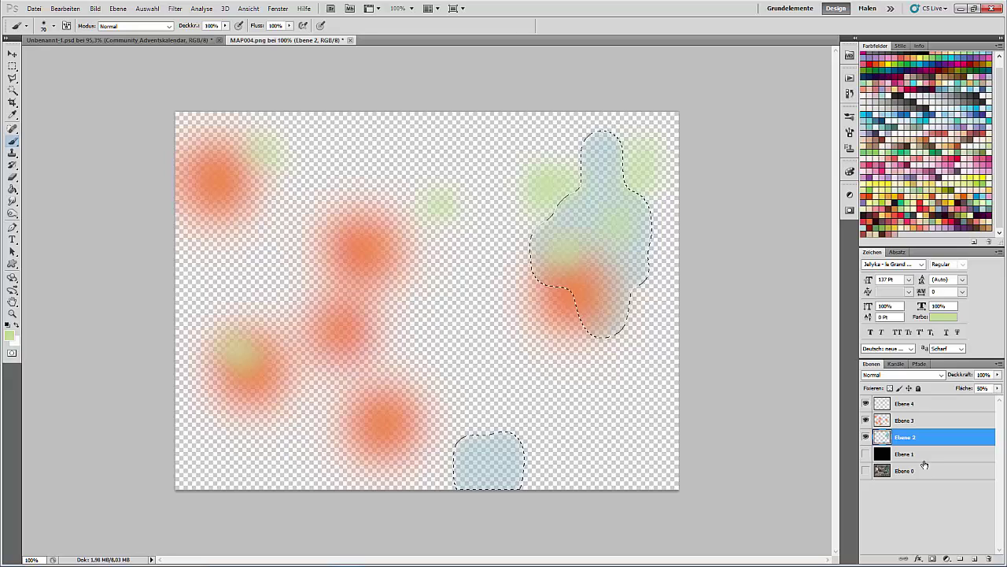
pyautogui.click(921, 454)
pyautogui.click(865, 454)
pyautogui.press('Delete')
# - Export the visible light layers for web into the pictures folder as !light4-1
pyautogui.moveTo(604, 565)
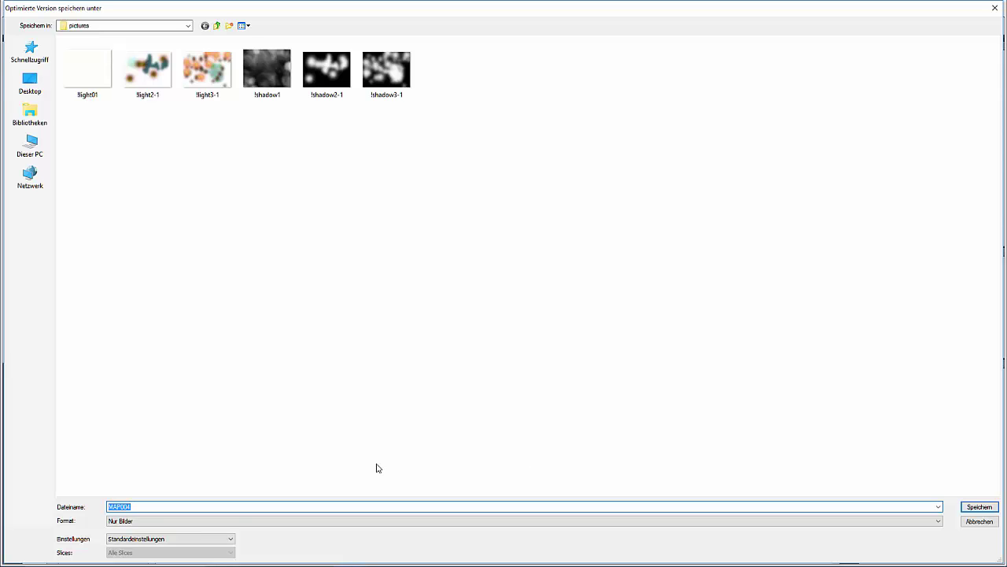
pyautogui.write('!light4-1')
pyautogui.press('Return')
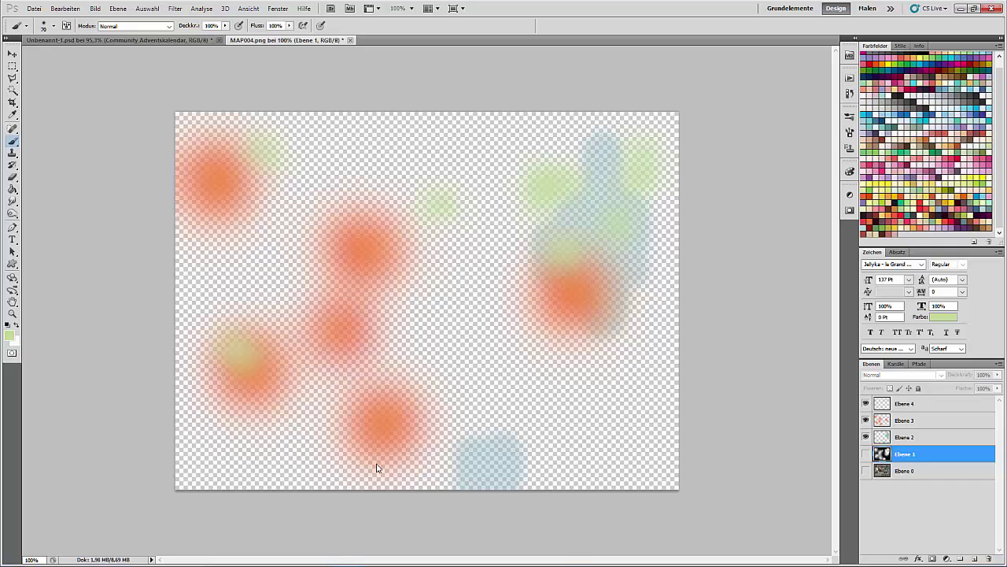
# - Hide the light layers Ebene 2, Ebene 3 and Ebene 4 and show the shadow layer Ebene 1
pyautogui.moveTo(867, 437); pyautogui.dragTo(866, 404)
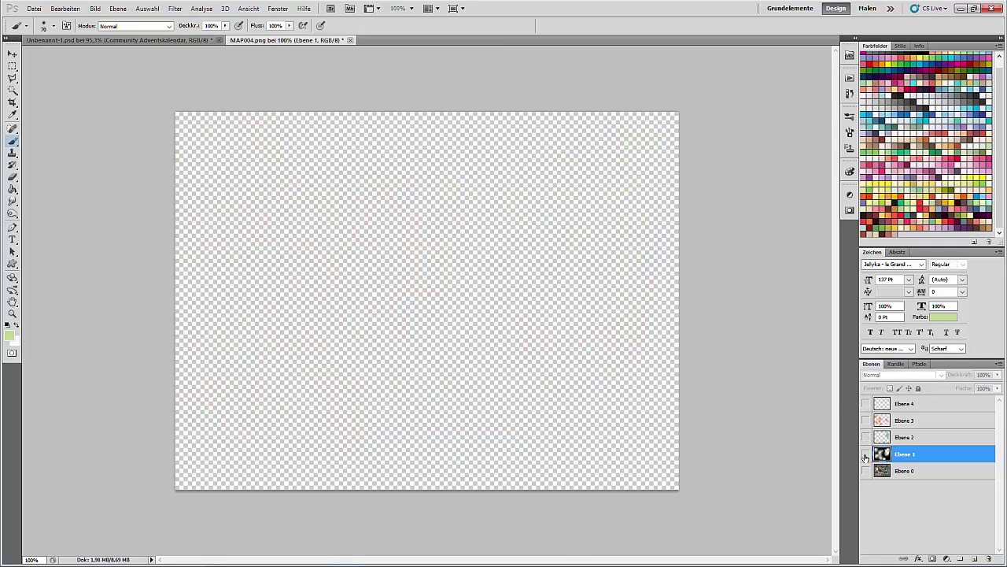
pyautogui.click(867, 454)
pyautogui.click(12, 53)
# - Export the shadow layer for web as a transparent PNG-24 named !shadow4-1 in the pictures folder
pyautogui.click(33, 8)
pyautogui.click(112, 188)
pyautogui.hotkey('ctrl', 'alt', 'shift', 's')
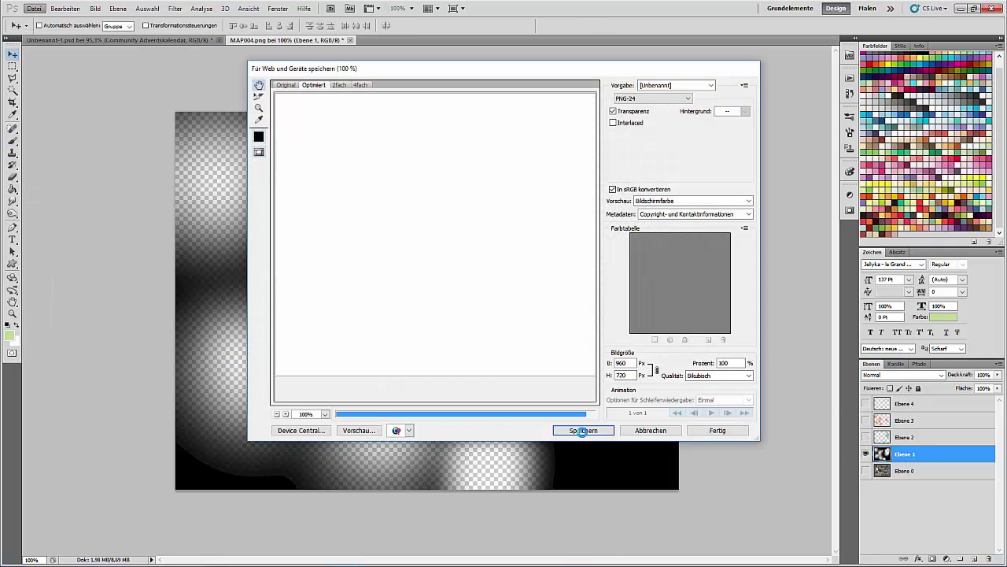
pyautogui.click(583, 432)
pyautogui.write('!')
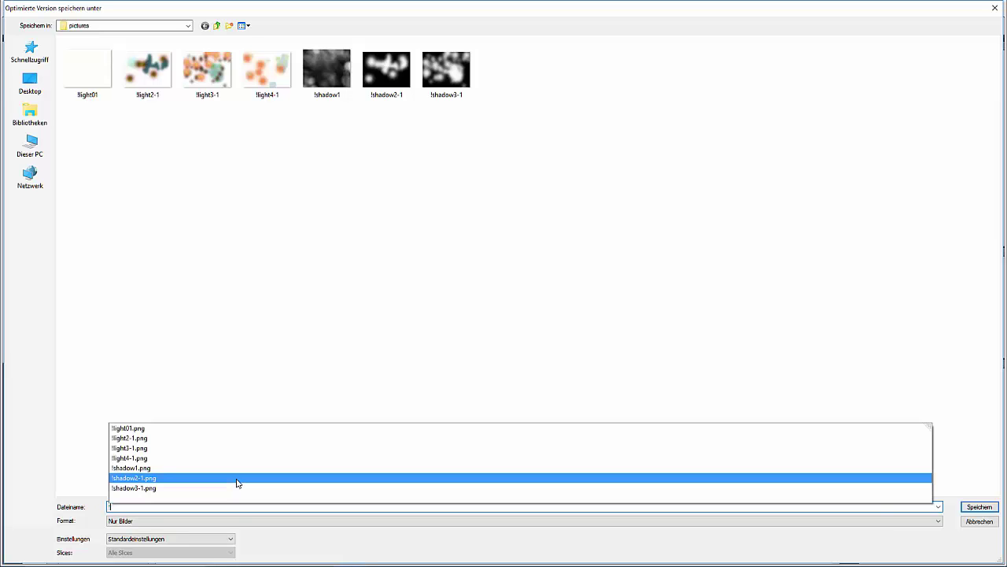
pyautogui.write('shadow4-1')
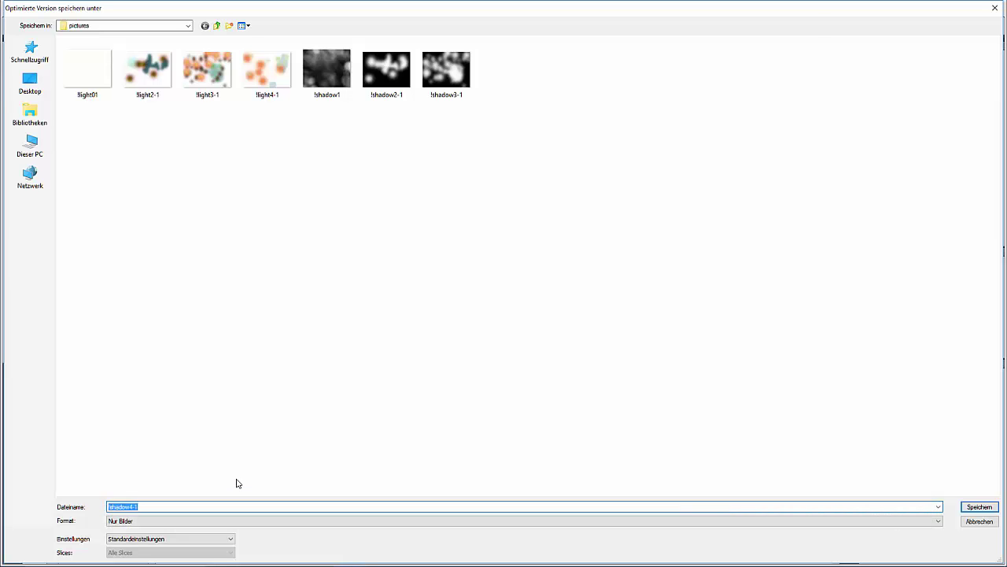
pyautogui.press('Return')
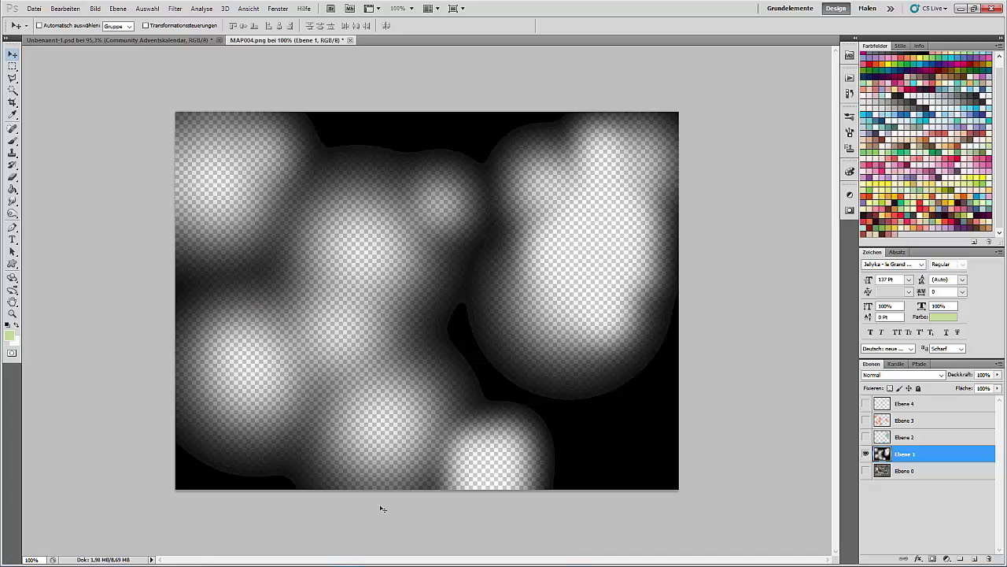
# - Switch to RPG Maker MV and create an event with the Parallel trigger on MAP004's bottom-right tile
pyautogui.click(960, 9)
pyautogui.click(812, 55)
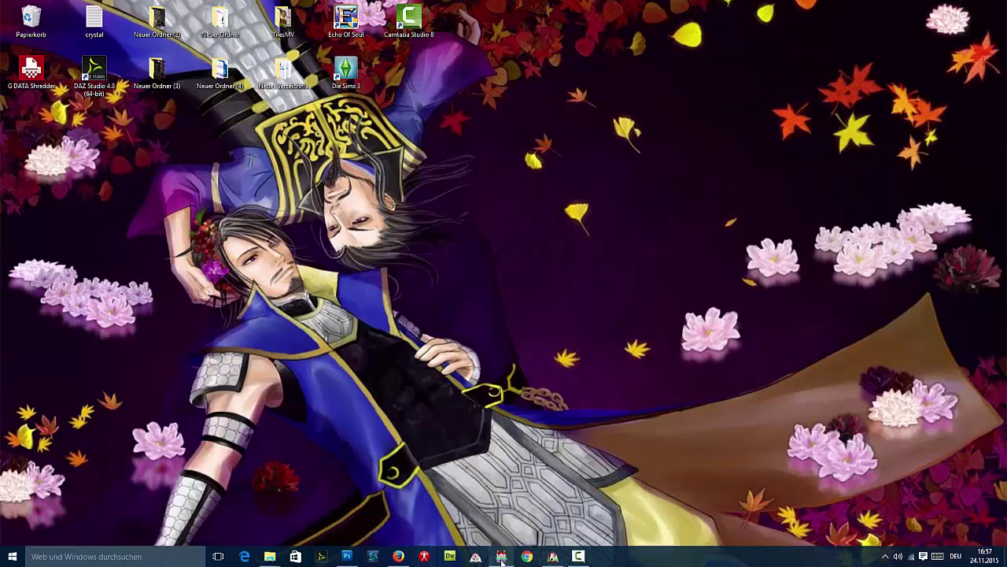
pyautogui.click(502, 556)
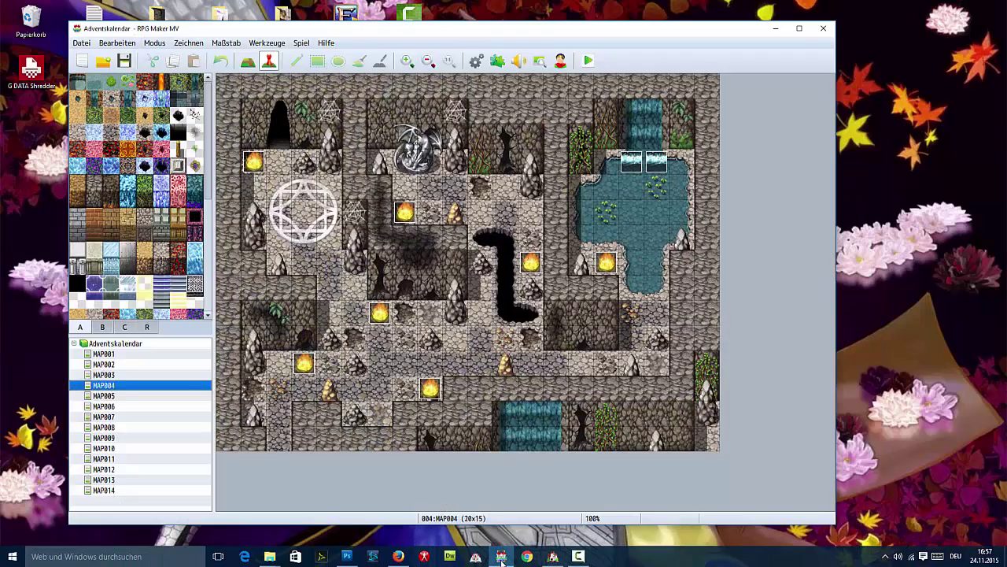
pyautogui.doubleClick(704, 445)
pyautogui.click(338, 427)
pyautogui.click(313, 490)
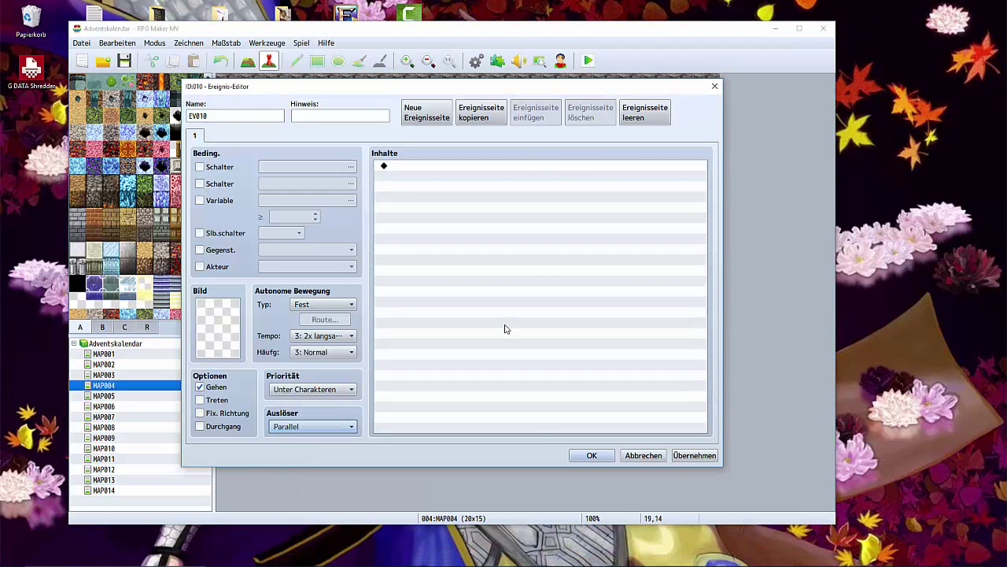
# - Add a Bild zeigen command for picture 1 with !light4-1, opacity 200 and the Zusätzlich blend mode
pyautogui.doubleClick(503, 166)
pyautogui.click(476, 368)
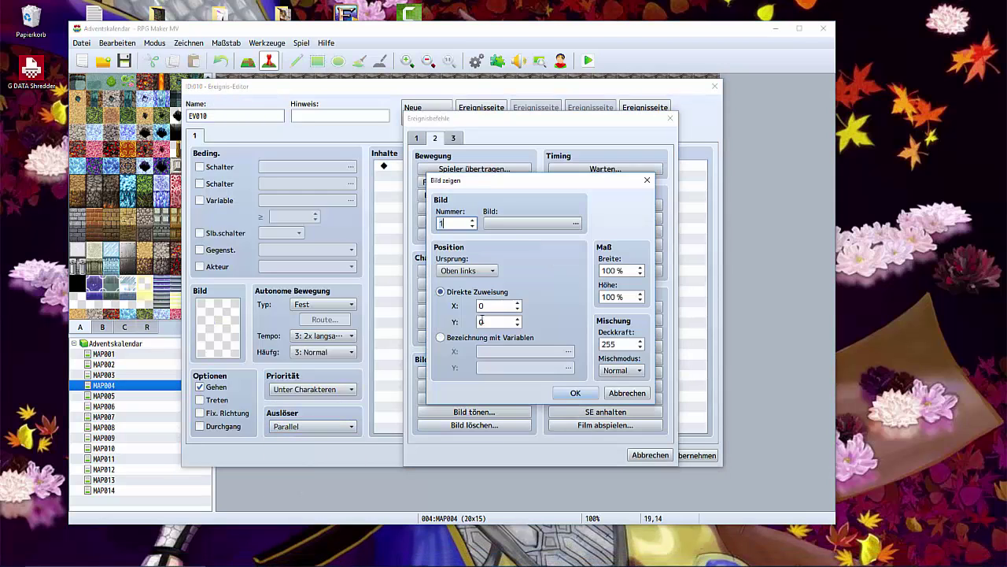
pyautogui.click(504, 228)
pyautogui.click(399, 230)
pyautogui.click(637, 404)
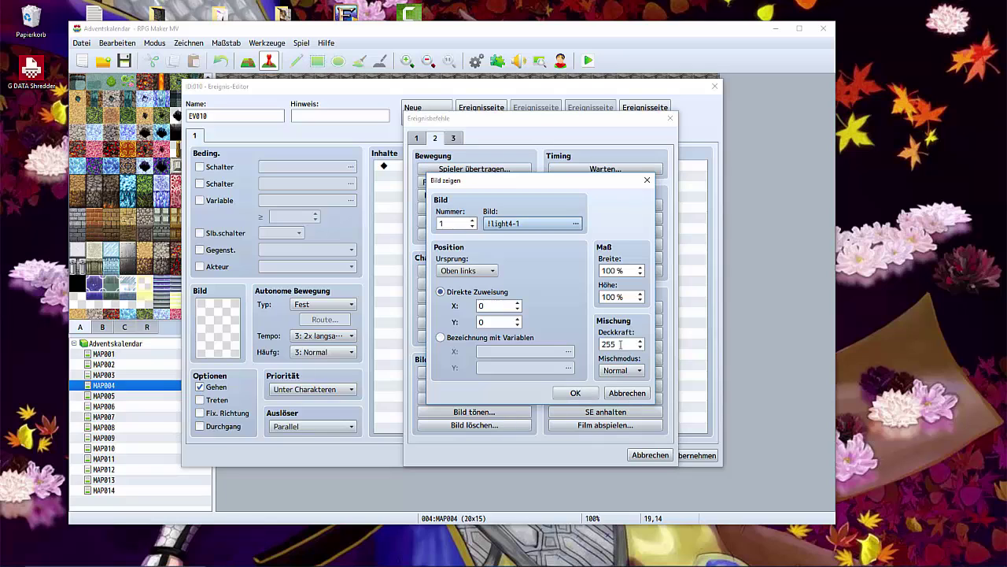
pyautogui.press('Return')
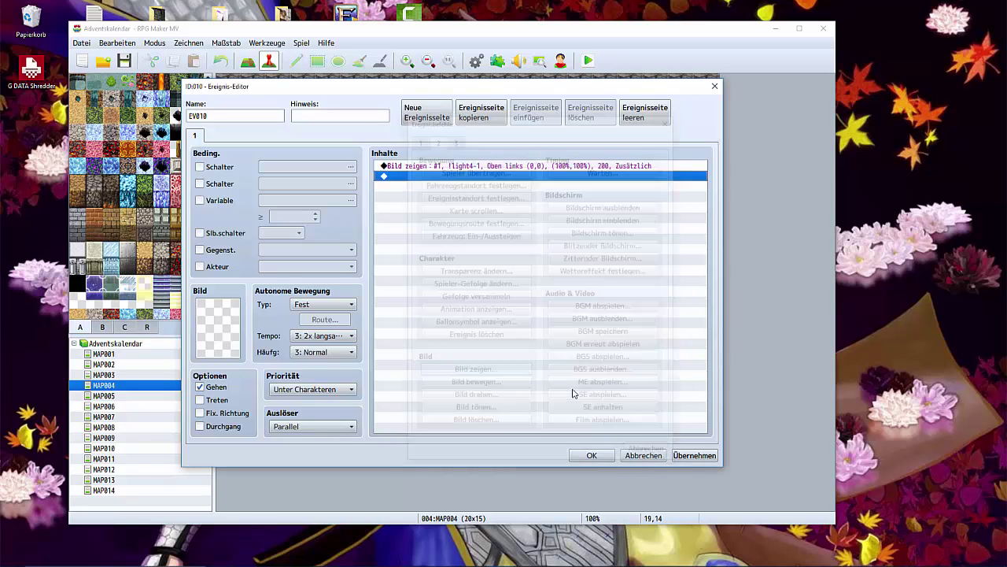
# - Add a Bild zeigen command for picture 2 with !shadow4-1 at opacity 100 and the Normal blend mode, and save the event
pyautogui.doubleClick(460, 176)
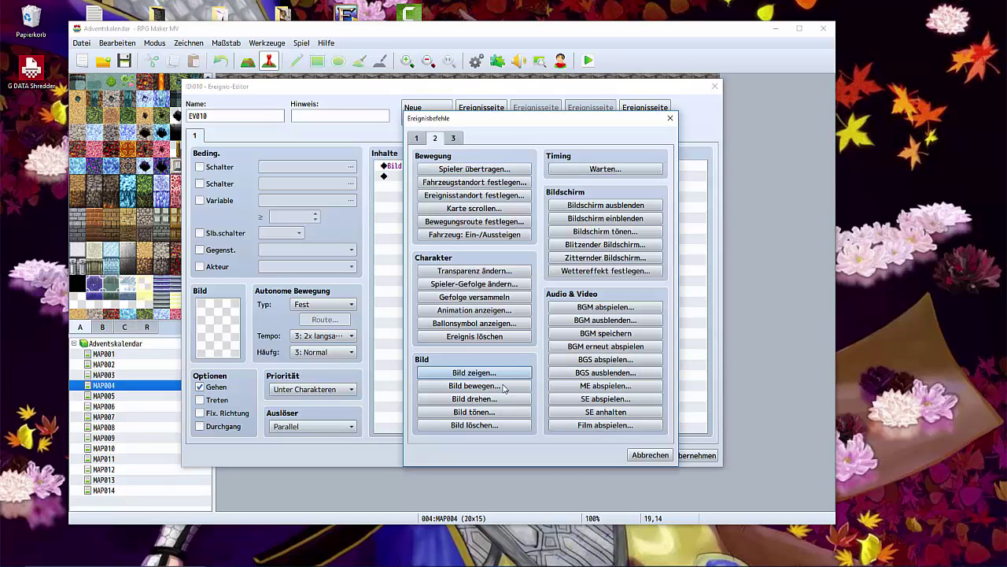
pyautogui.click(475, 368)
pyautogui.click(472, 221)
pyautogui.click(511, 223)
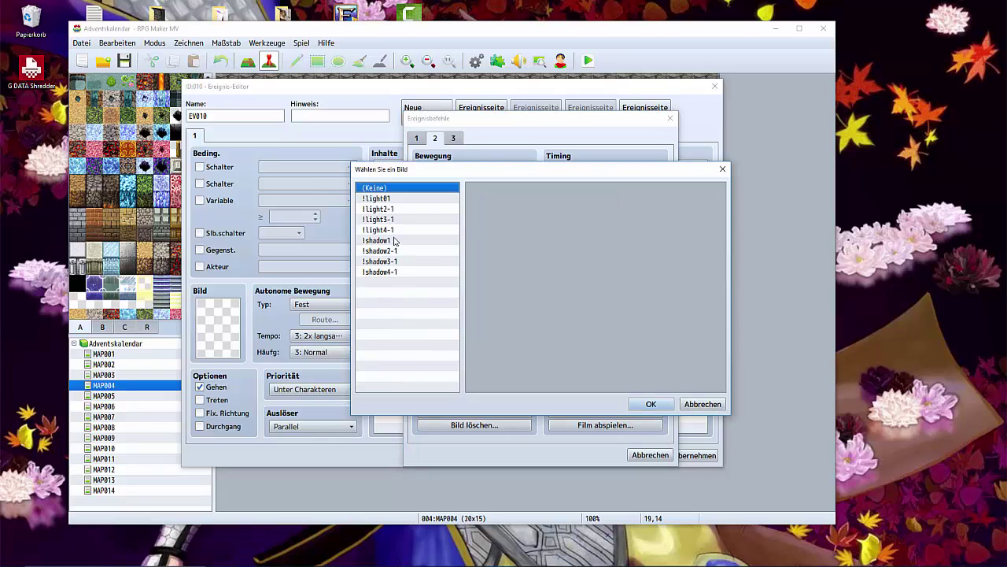
pyautogui.click(397, 272)
pyautogui.click(641, 404)
pyautogui.click(570, 395)
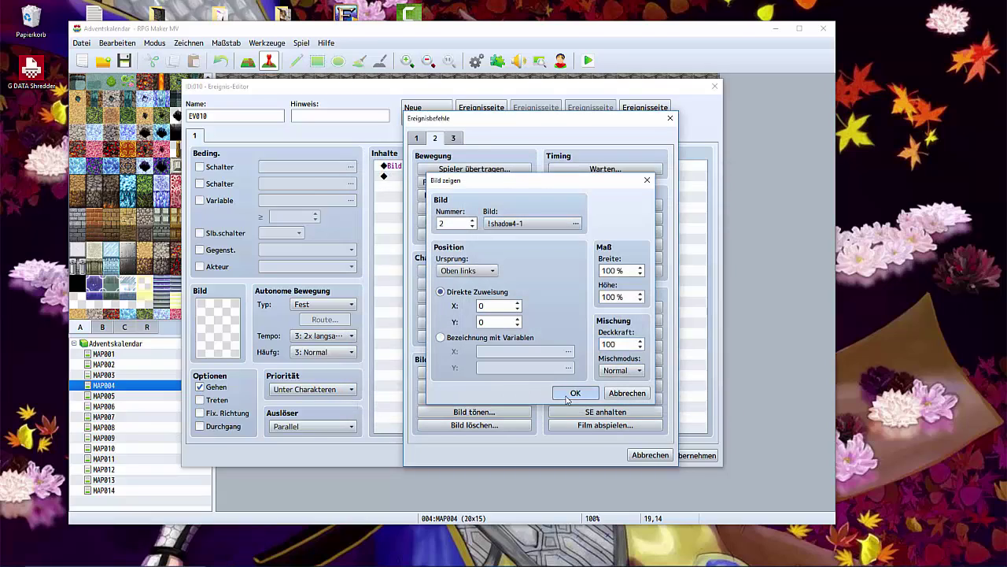
pyautogui.click(598, 459)
# - Copy the two BindPictureToMap plug-in commands from the picture event on MAP003
pyautogui.click(133, 374)
pyautogui.doubleClick(481, 87)
pyautogui.click(450, 197)
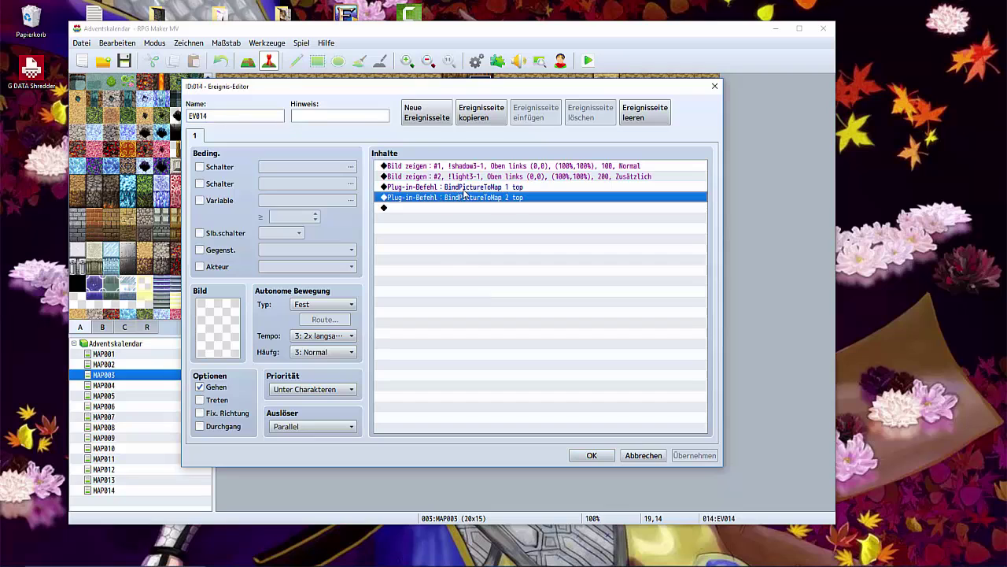
pyautogui.click(467, 187)
pyautogui.keyDown('shift'); pyautogui.click(456, 207); pyautogui.keyUp('shift')
pyautogui.press('Escape')
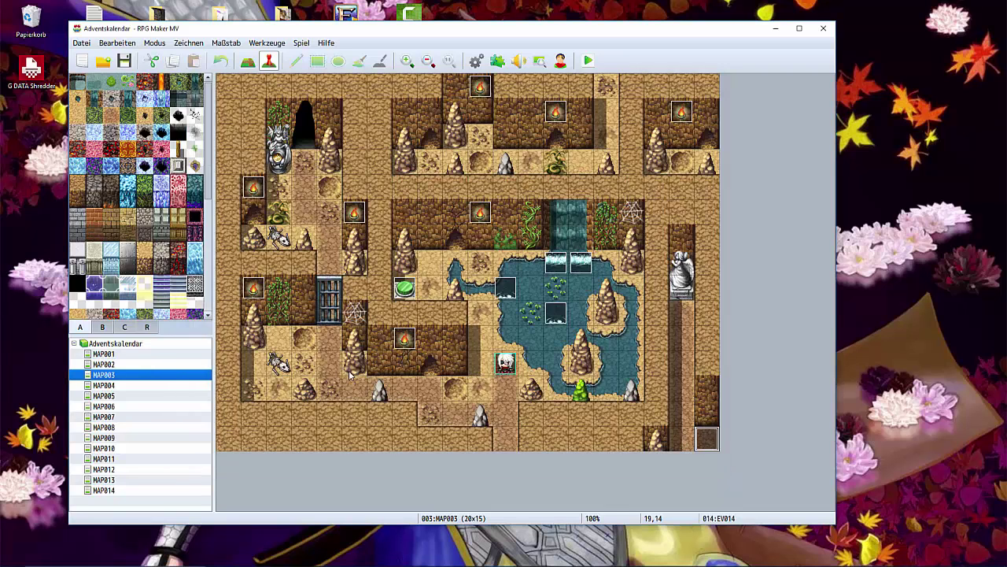
# - Paste the copied plug-in commands below the two picture commands in MAP004's bottom-right event and save it
pyautogui.click(155, 386)
pyautogui.doubleClick(708, 439)
pyautogui.rightClick(441, 186)
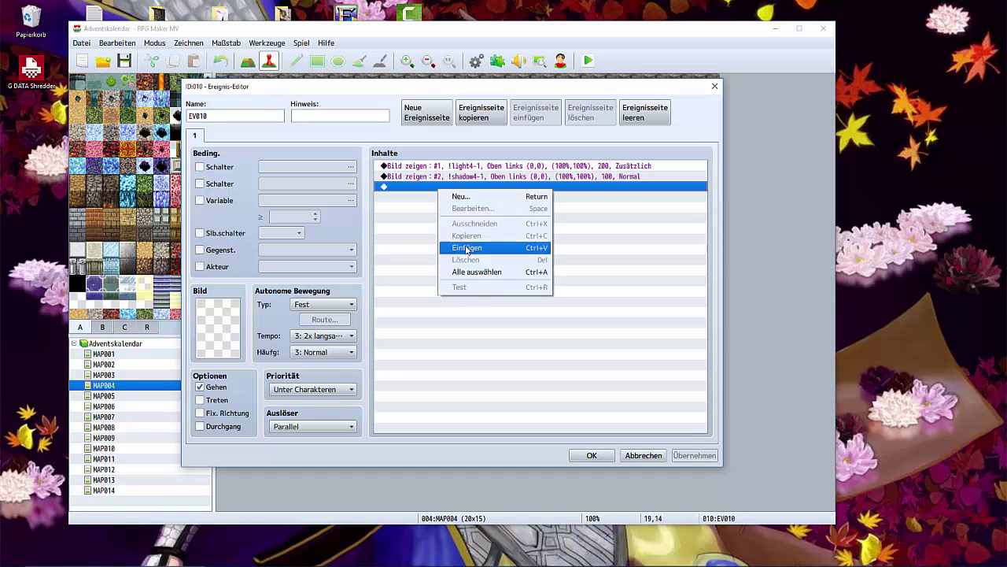
pyautogui.click(472, 247)
pyautogui.click(695, 457)
pyautogui.click(592, 454)
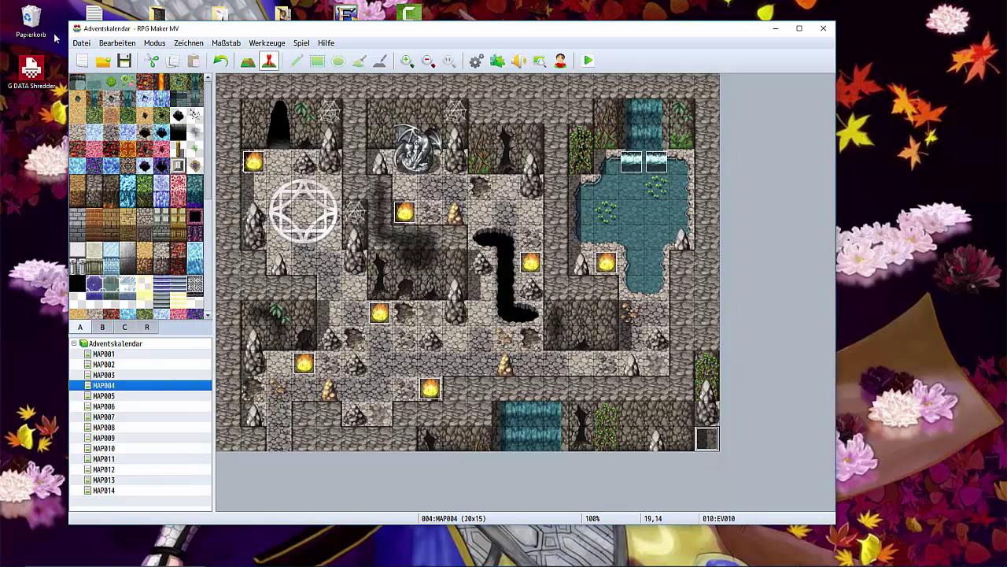
# - Set the player's start position on MAP004 to tile 6,11, save the project changes and start a playtest
pyautogui.rightClick(384, 373)
pyautogui.moveTo(488, 455)
pyautogui.click(551, 455)
pyautogui.click(588, 60)
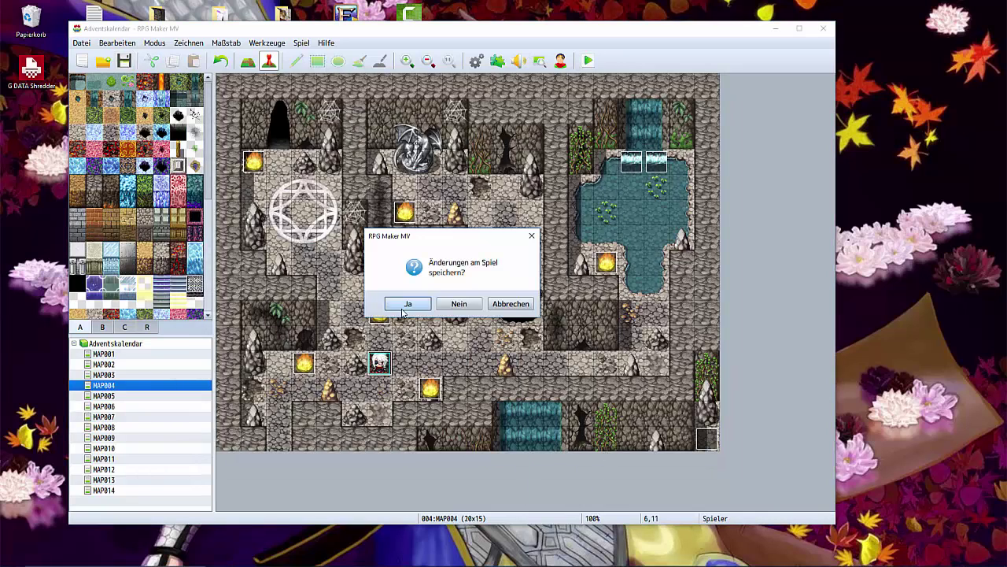
pyautogui.click(403, 307)
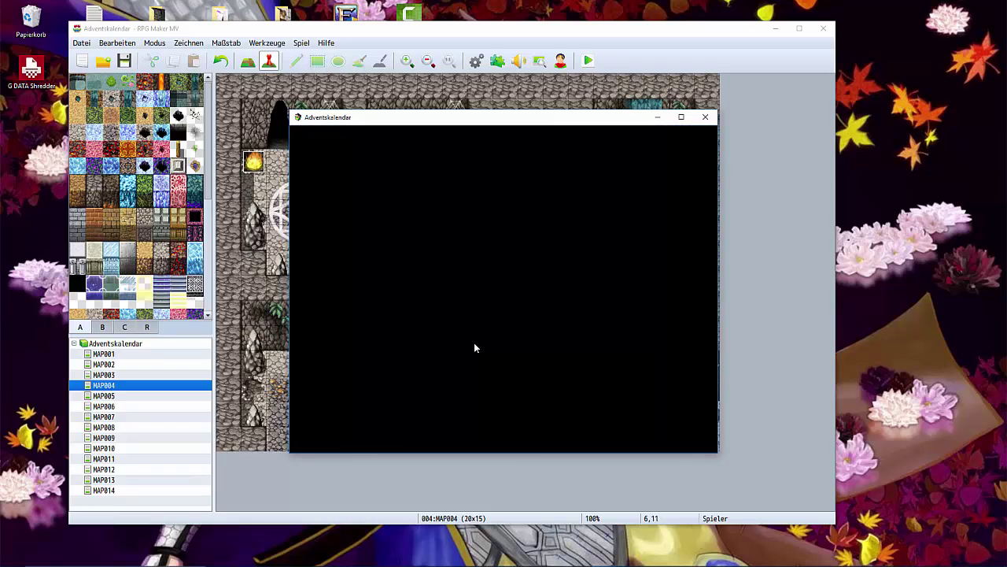
# - Walk the character through the lower cave corridor to check the MAP004 light and shadow overlays, and close the playtest
pyautogui.click(529, 365)
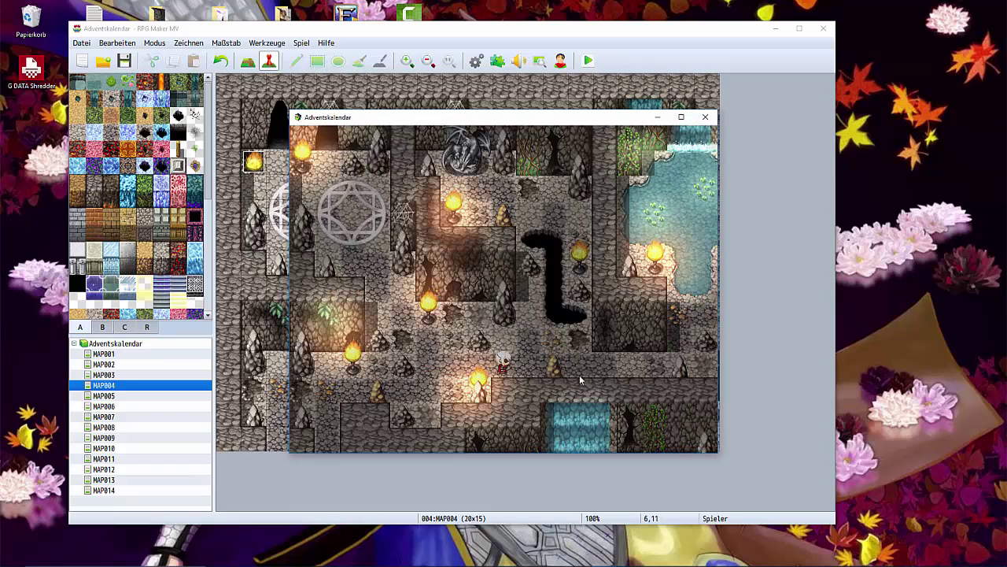
pyautogui.click(598, 375)
pyautogui.click(631, 292)
pyautogui.click(647, 337)
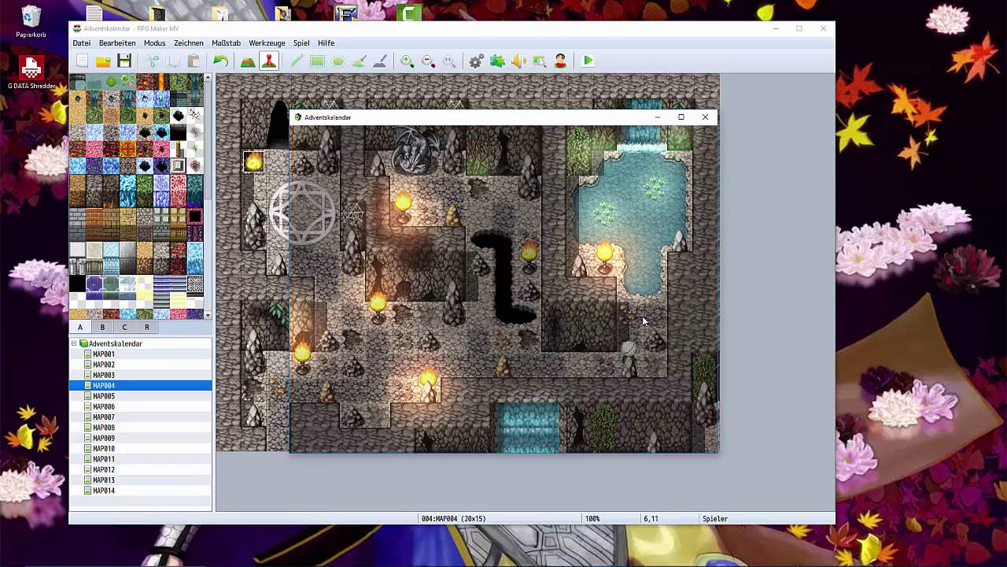
pyautogui.click(509, 369)
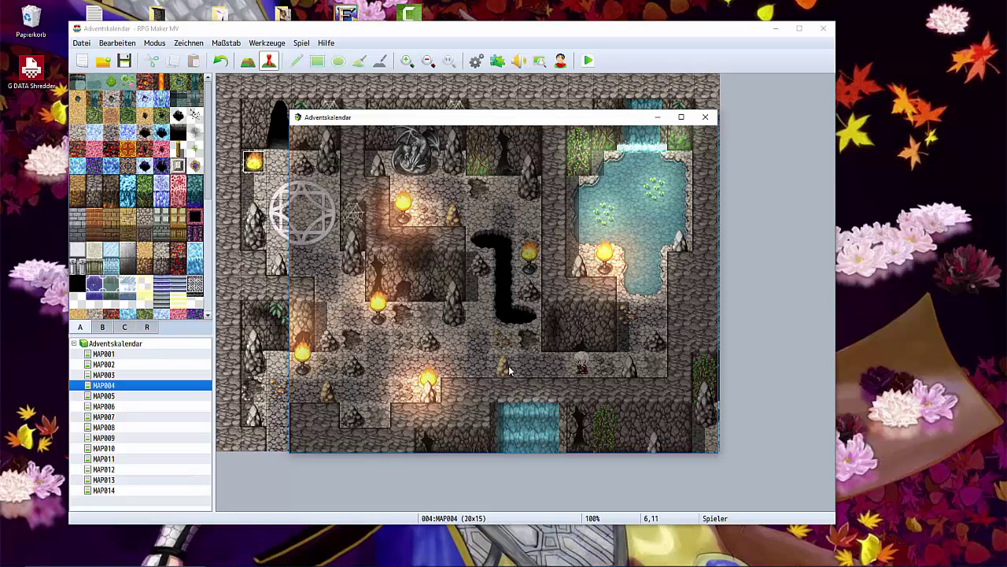
pyautogui.click(705, 117)
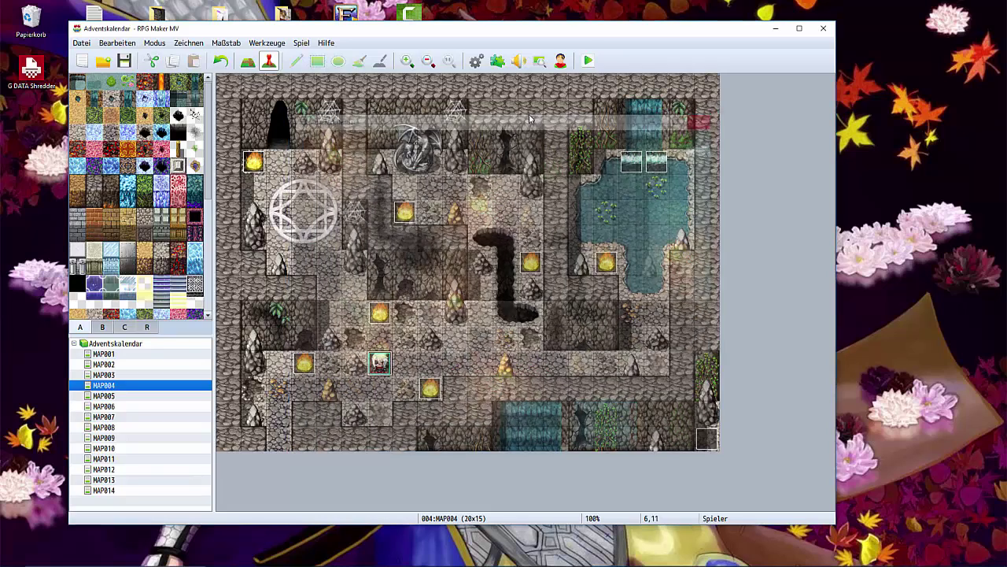
# - Switch to map editing, playtest MAP004 again by walking the corridor in both directions, and close the game
pyautogui.click(247, 61)
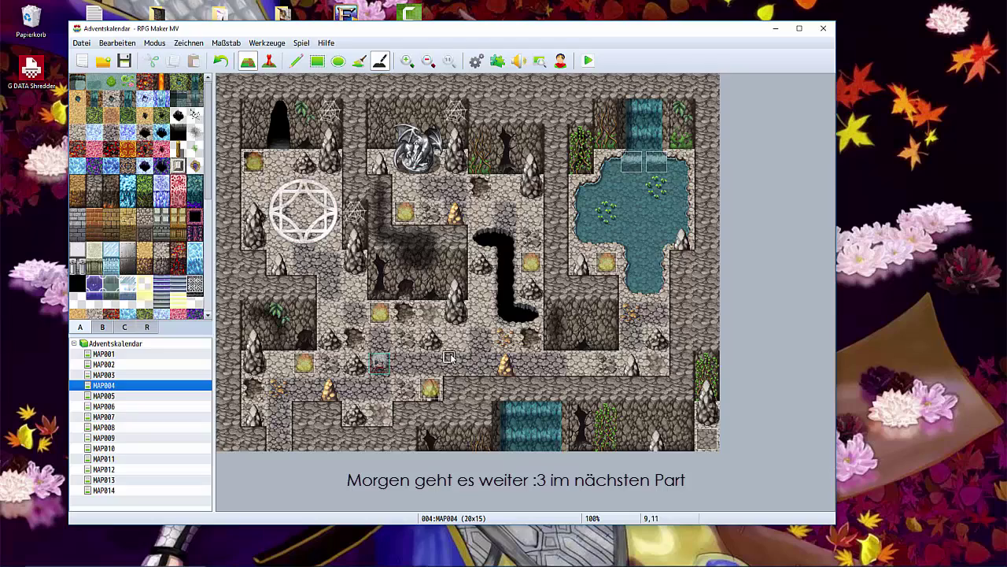
pyautogui.click(588, 60)
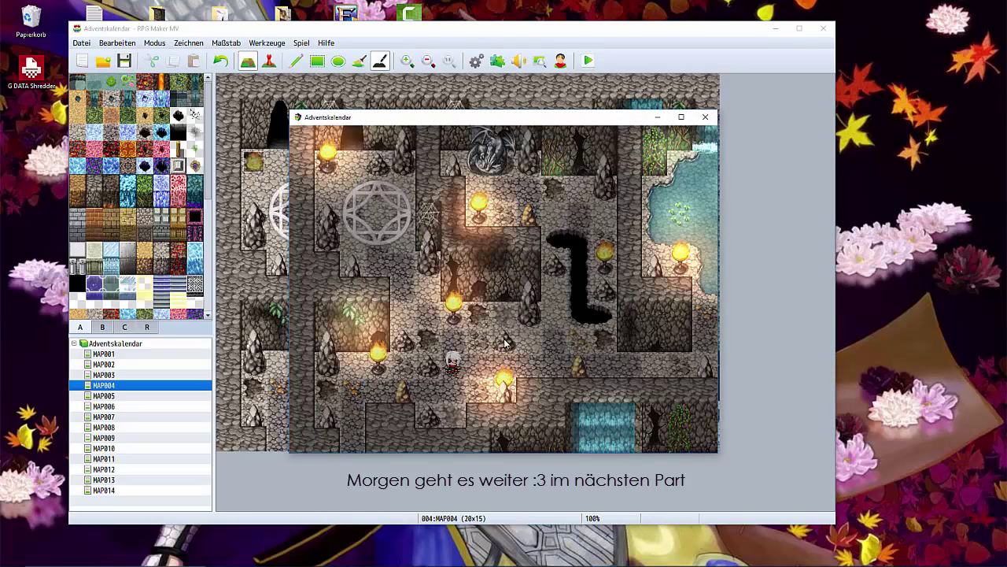
pyautogui.press('Up')
pyautogui.press('Right')
pyautogui.click(627, 351)
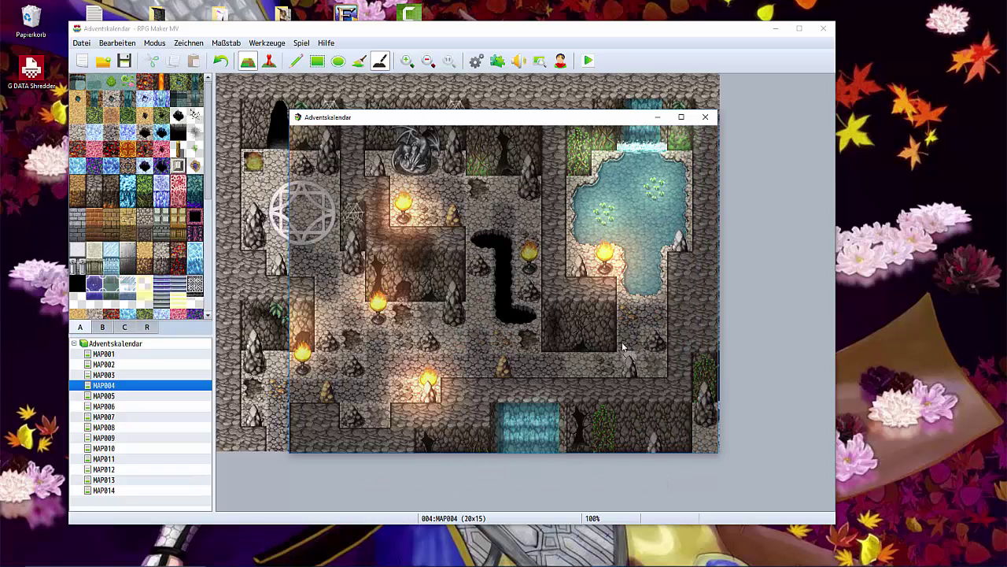
pyautogui.click(492, 375)
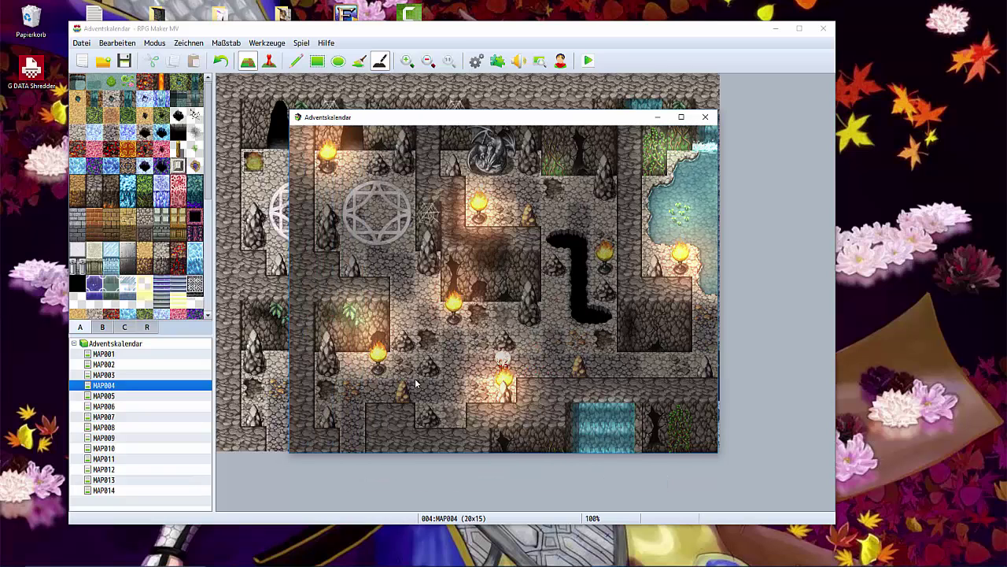
pyautogui.click(413, 385)
pyautogui.click(360, 374)
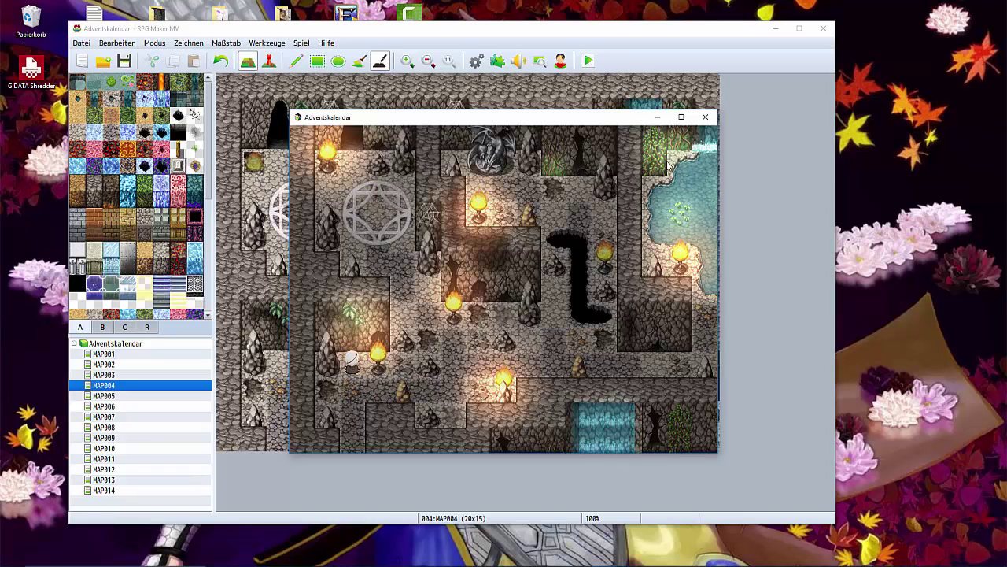
pyautogui.click(705, 117)
# - Erase the tile shadows on the lava map MAP005 with the shadow pen and return to MAP004
pyautogui.click(142, 396)
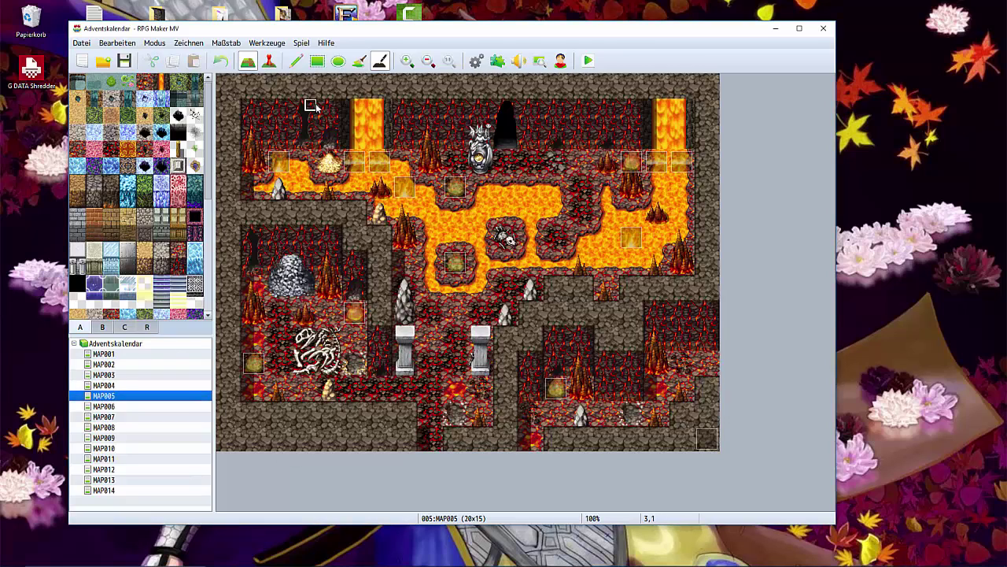
pyautogui.click(253, 313)
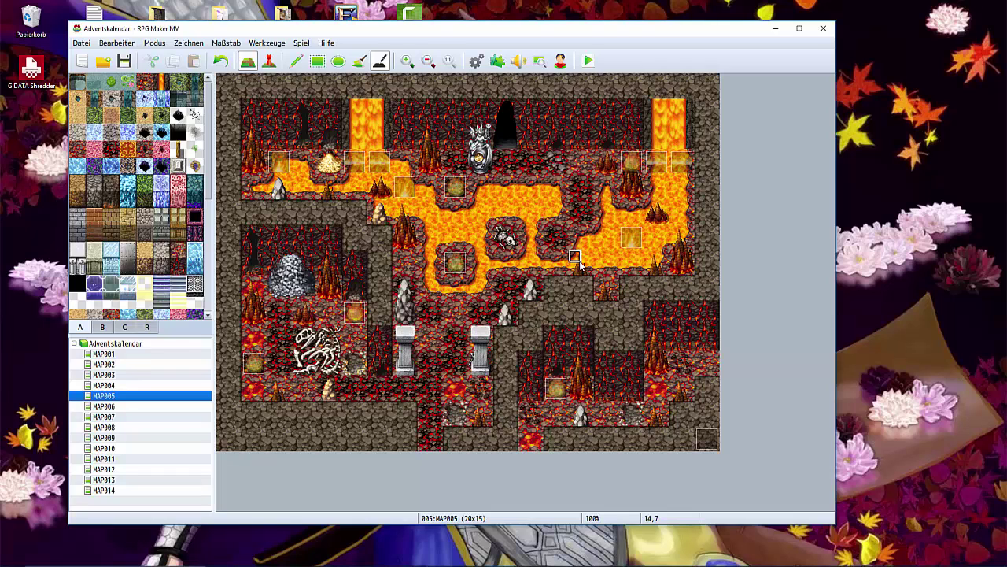
pyautogui.click(126, 384)
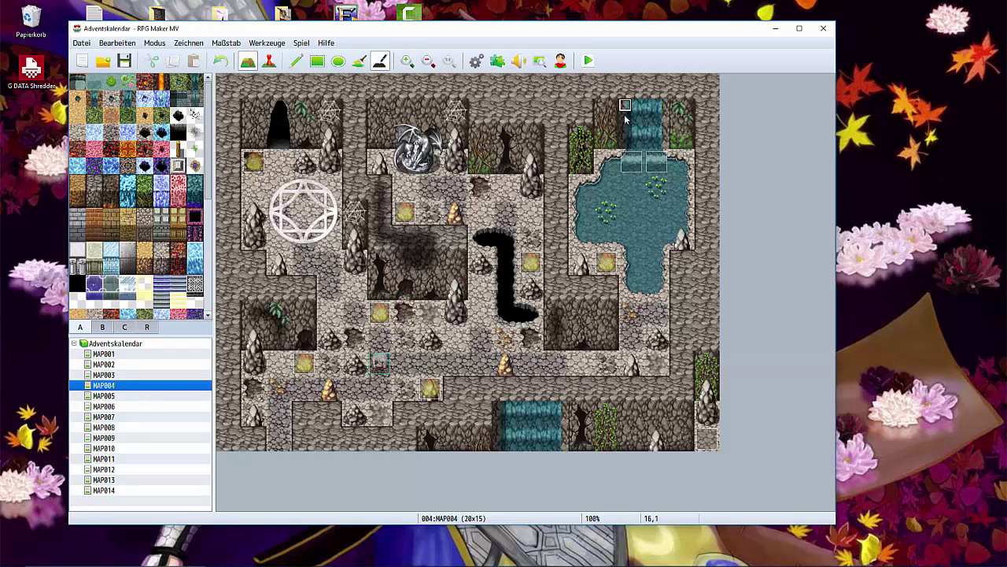
# - Erase the tile shadows on MAP003 below the angel statue, beside the upper wall and under the upper-left statue
pyautogui.click(115, 376)
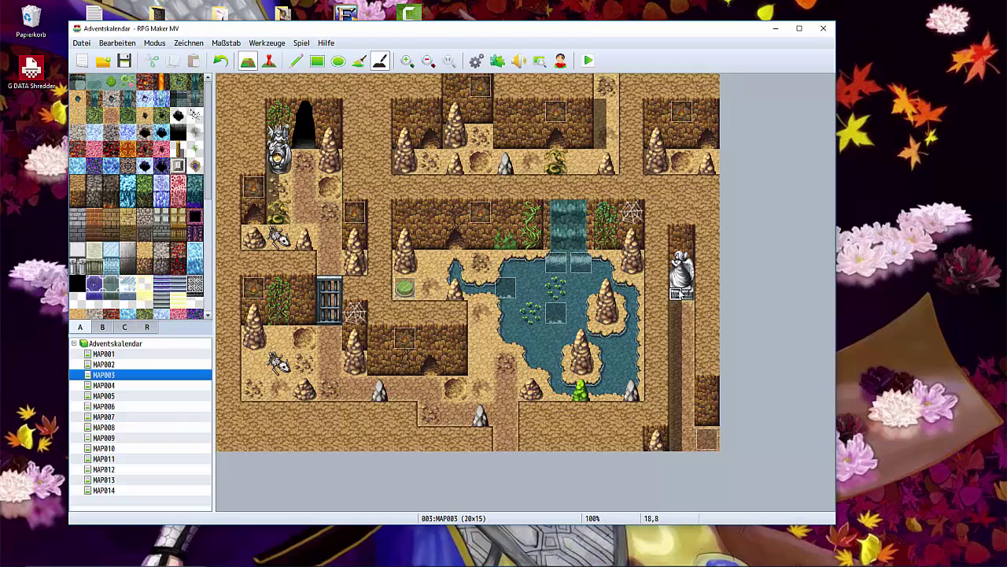
pyautogui.moveTo(675, 294); pyautogui.dragTo(680, 456)
pyautogui.moveTo(598, 112); pyautogui.dragTo(600, 148)
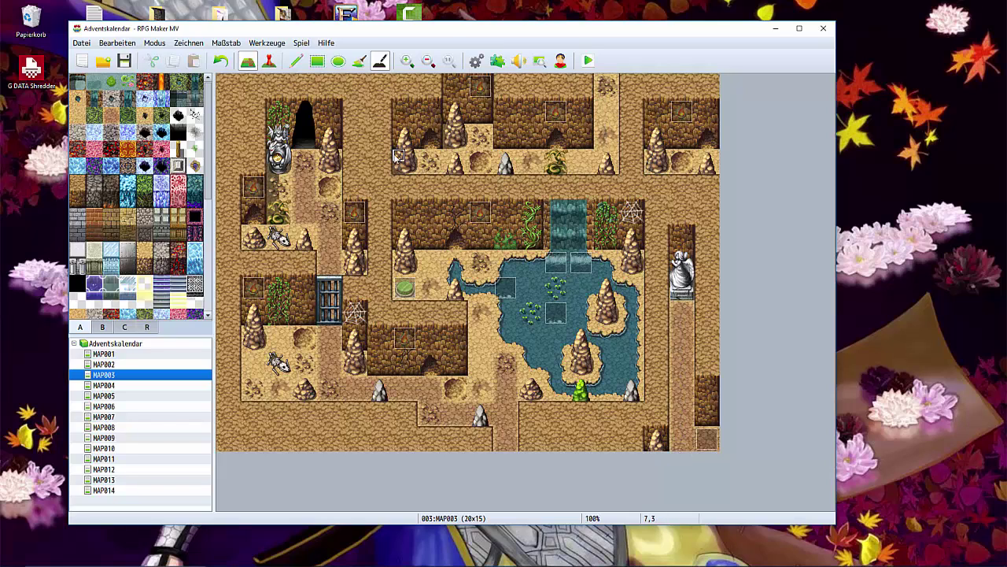
pyautogui.moveTo(283, 179); pyautogui.dragTo(277, 223)
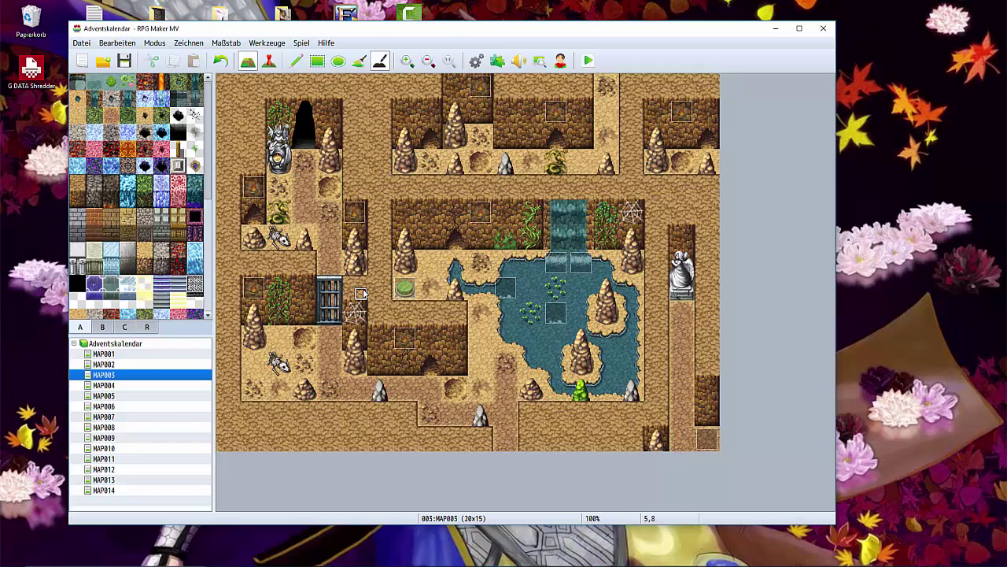
# - Erase the tile shadows on MAP002 at the pond's left bank and beside the lower hedge wall
pyautogui.press('Up')
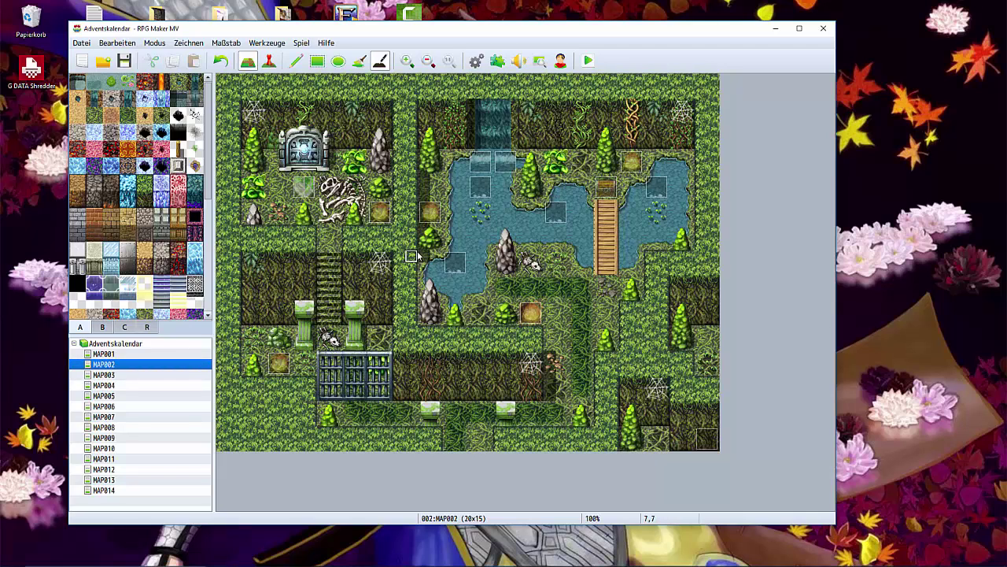
pyautogui.moveTo(429, 214); pyautogui.dragTo(425, 145)
pyautogui.moveTo(548, 395); pyautogui.dragTo(551, 358)
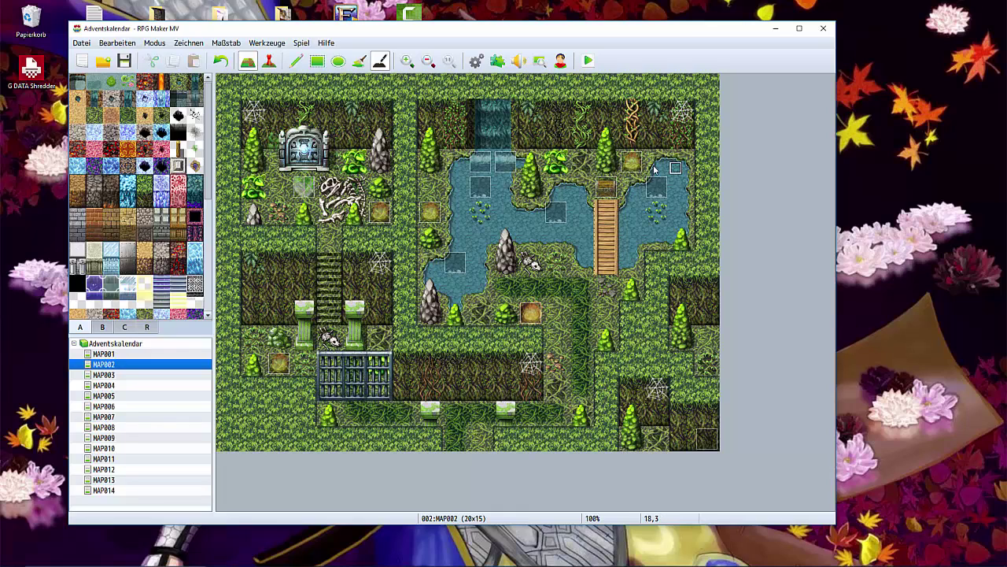
# - Erase the tile shadow beside the left wooden house on MAP001 and check the rest of the map for shadows
pyautogui.click(110, 354)
pyautogui.moveTo(354, 364); pyautogui.dragTo(354, 381)
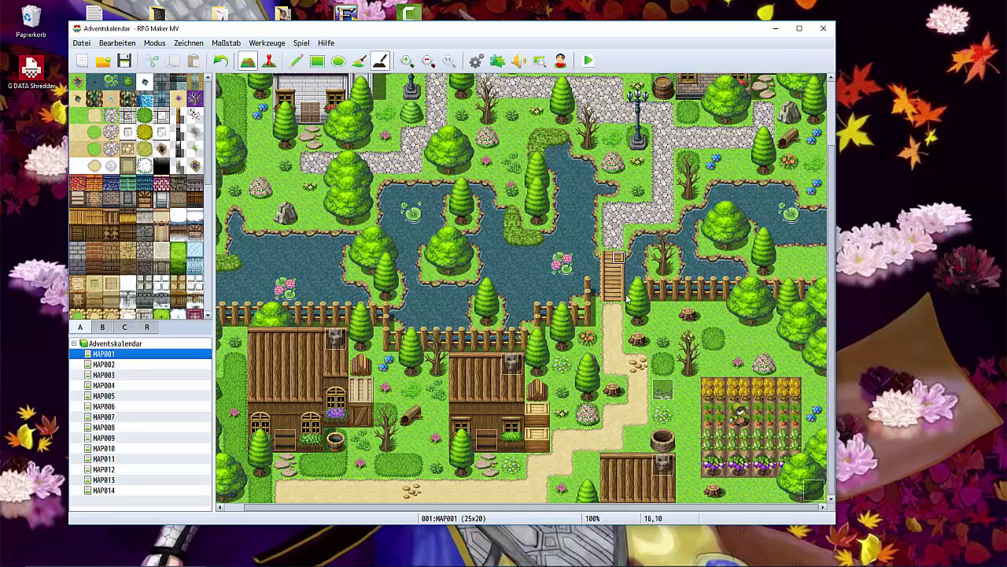
pyautogui.scroll(2, 512, 213)
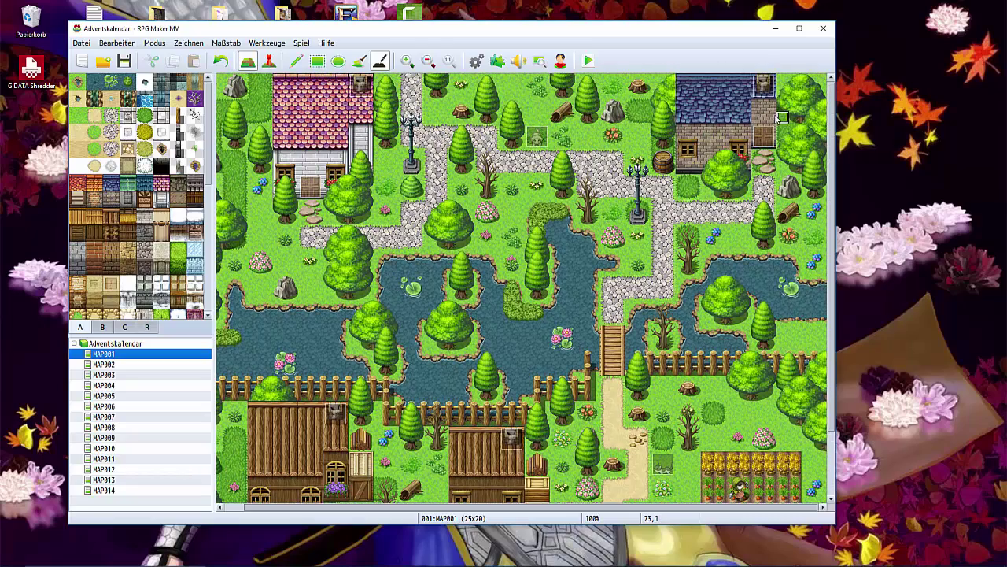
pyautogui.scroll(-2, 443, 309)
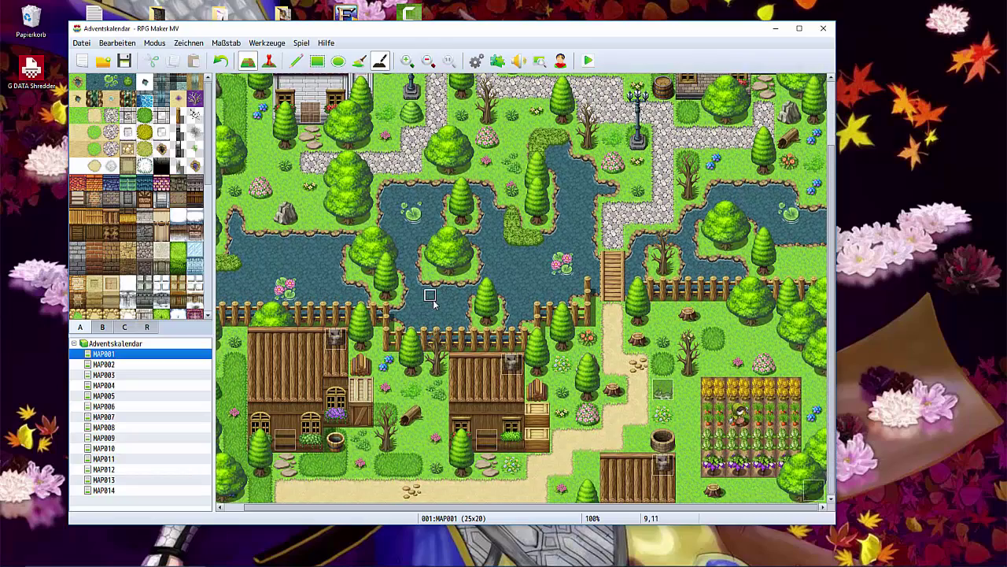
pyautogui.scroll(2, 437, 303)
pyautogui.scroll(-2, 429, 296)
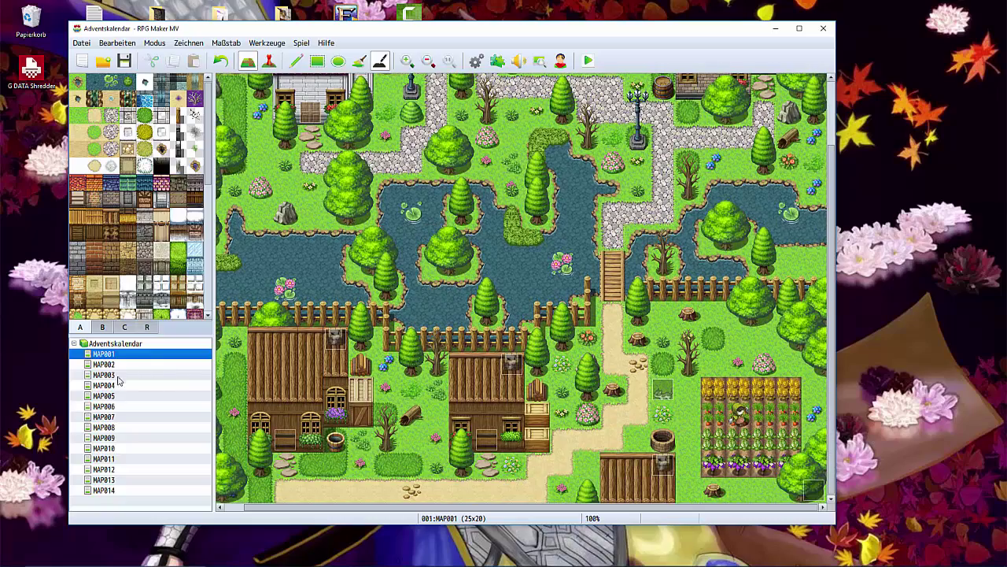